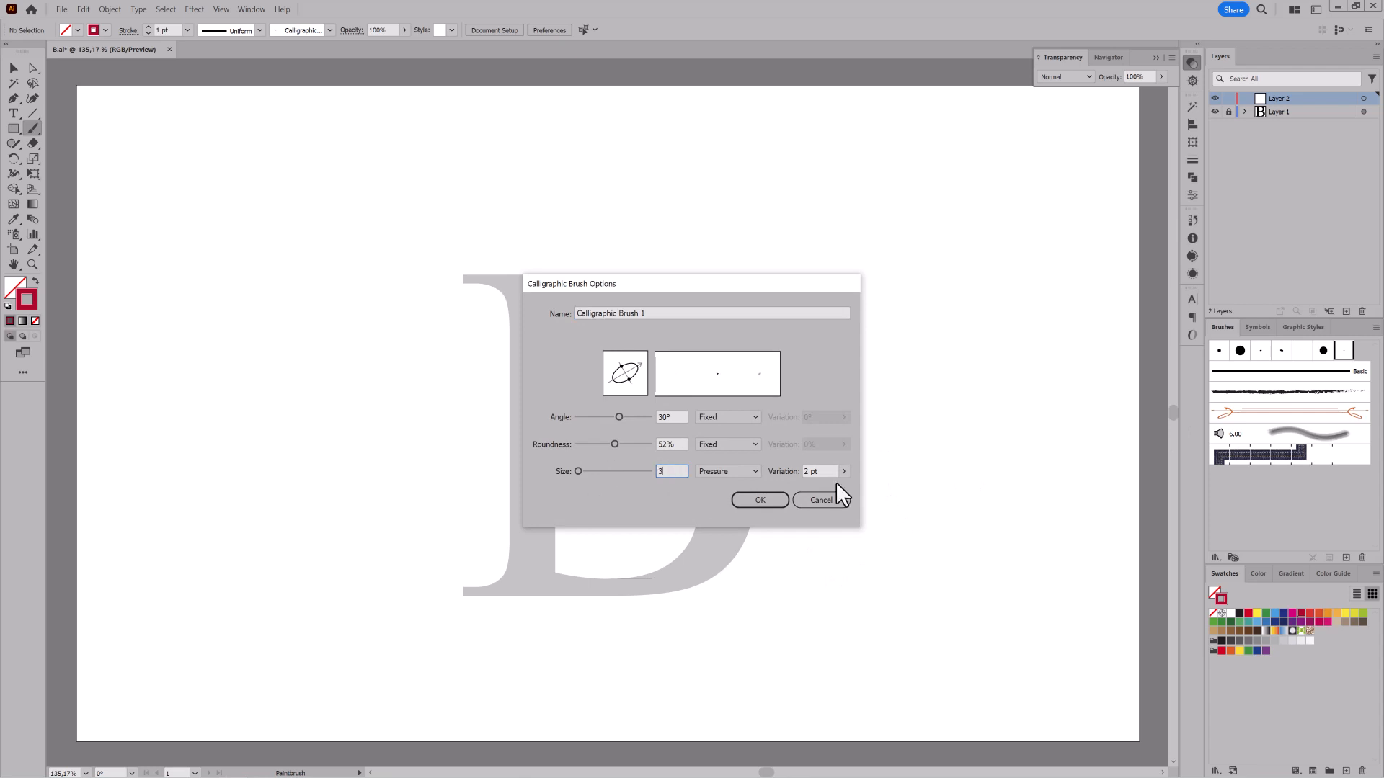
- Confirm the calligraphic brush with 30° angle, 52% roundness and pressure-controlled 3 pt size, and paint a wavy test stroke beside the B
left_click(843, 471)
left_click(760, 499)
left_click_drag(815, 330, 840, 571)
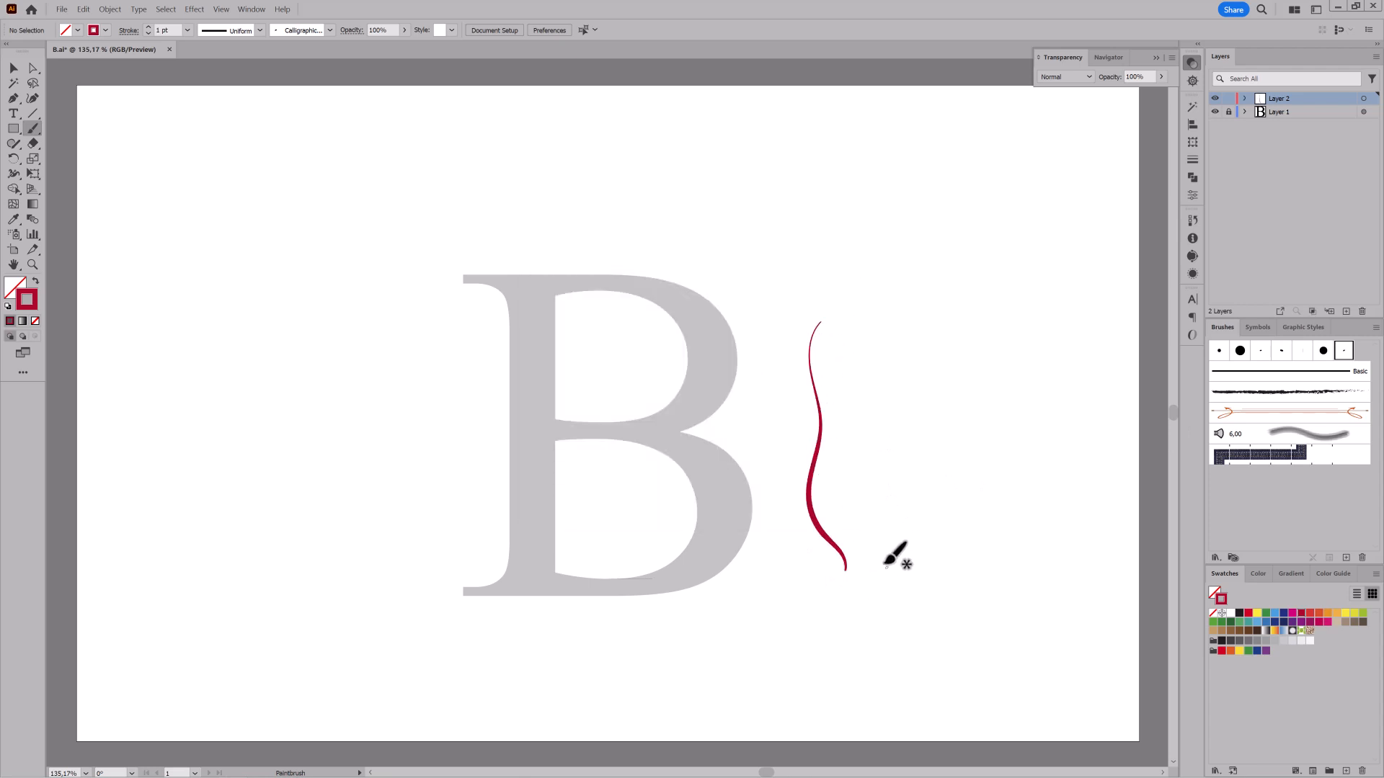
- Set the brush opacity to 32%, try it with a stroke across the B's outer edge, and undo that stroke
left_click_drag(1139, 93, 1122, 93)
left_click_drag(747, 313, 735, 469)
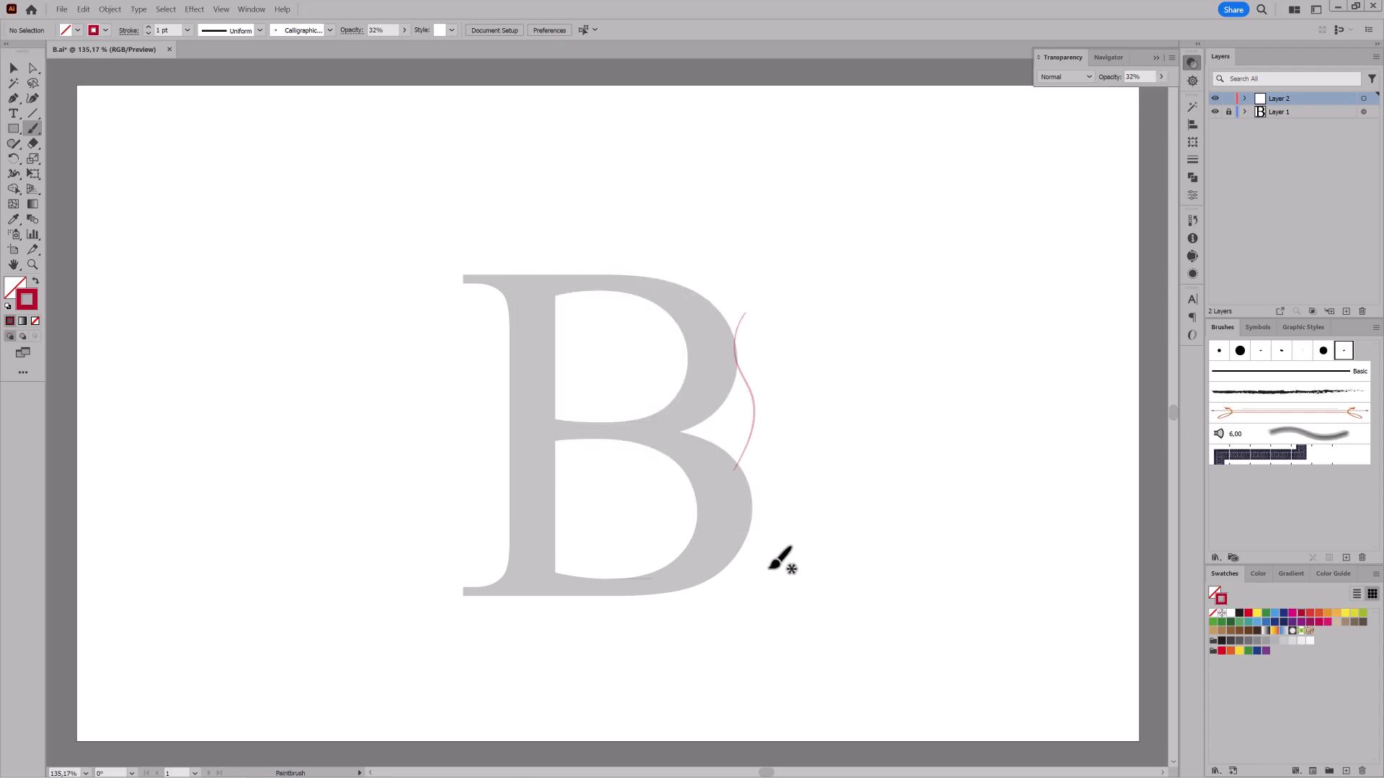
key("ctrl+z")
- Sketch a curled spiral flourish with doubled lines around the B's upper-left serif
scroll(643, 467, "up", 4)
left_click_drag(619, 346, 822, 398)
mouse_move(641, 287)
left_mouse_down()
mouse_move(629, 250)
mouse_move(591, 230)
mouse_move(549, 309)
mouse_move(590, 300)
left_mouse_up()
mouse_move(588, 287)
left_mouse_down()
mouse_move(538, 305)
mouse_move(581, 225)
mouse_move(589, 288)
mouse_move(542, 308)
left_mouse_up()
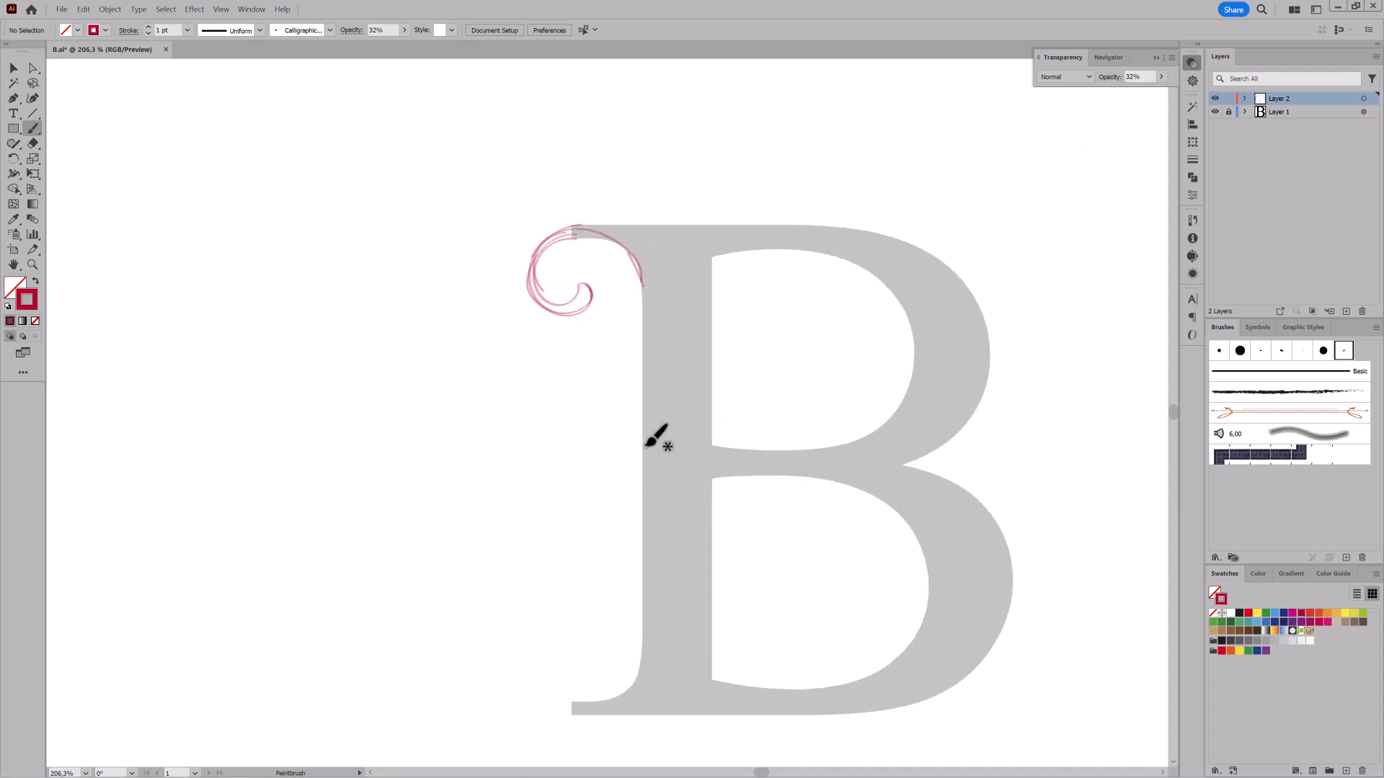
- Sketch a cluster of curled leaves on the outer side of the stem near mid-height and nudge it slightly downward
mouse_move(644, 527)
left_mouse_down()
mouse_move(578, 478)
mouse_move(643, 488)
left_mouse_up()
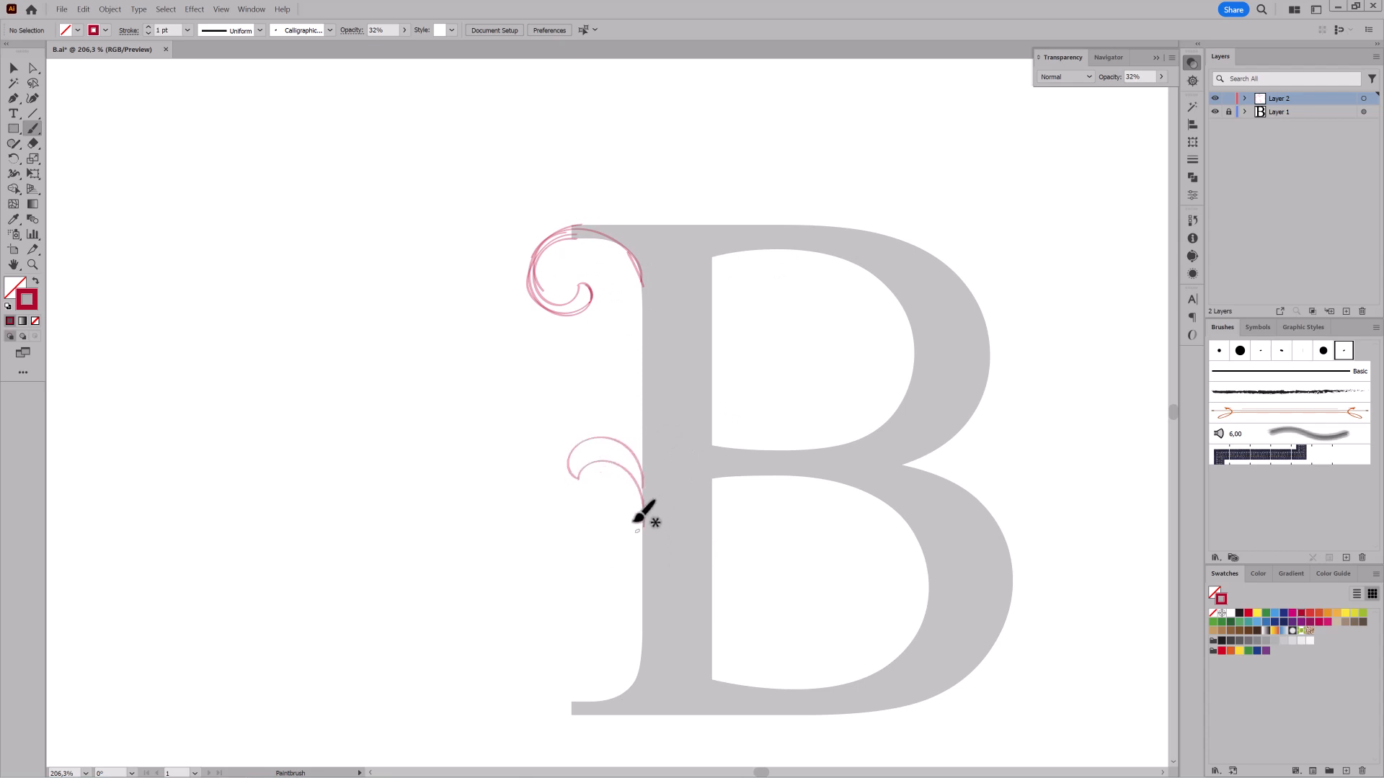
mouse_move(606, 438)
left_mouse_down()
mouse_move(647, 490)
mouse_move(672, 565)
mouse_move(642, 528)
mouse_move(604, 530)
left_mouse_up()
key("v")
key("Down")
key("Down")
key("Down")
key("Down")
key("Down")
key("Down")
key("Down")
key("Down")
key("Down")
key("Down")
key("Down")
key("Down")
left_click(85, 154)
- Paint small curls and leaf strokes at the lower-left serif and branching curves around the start of the B's crossbar
key("b")
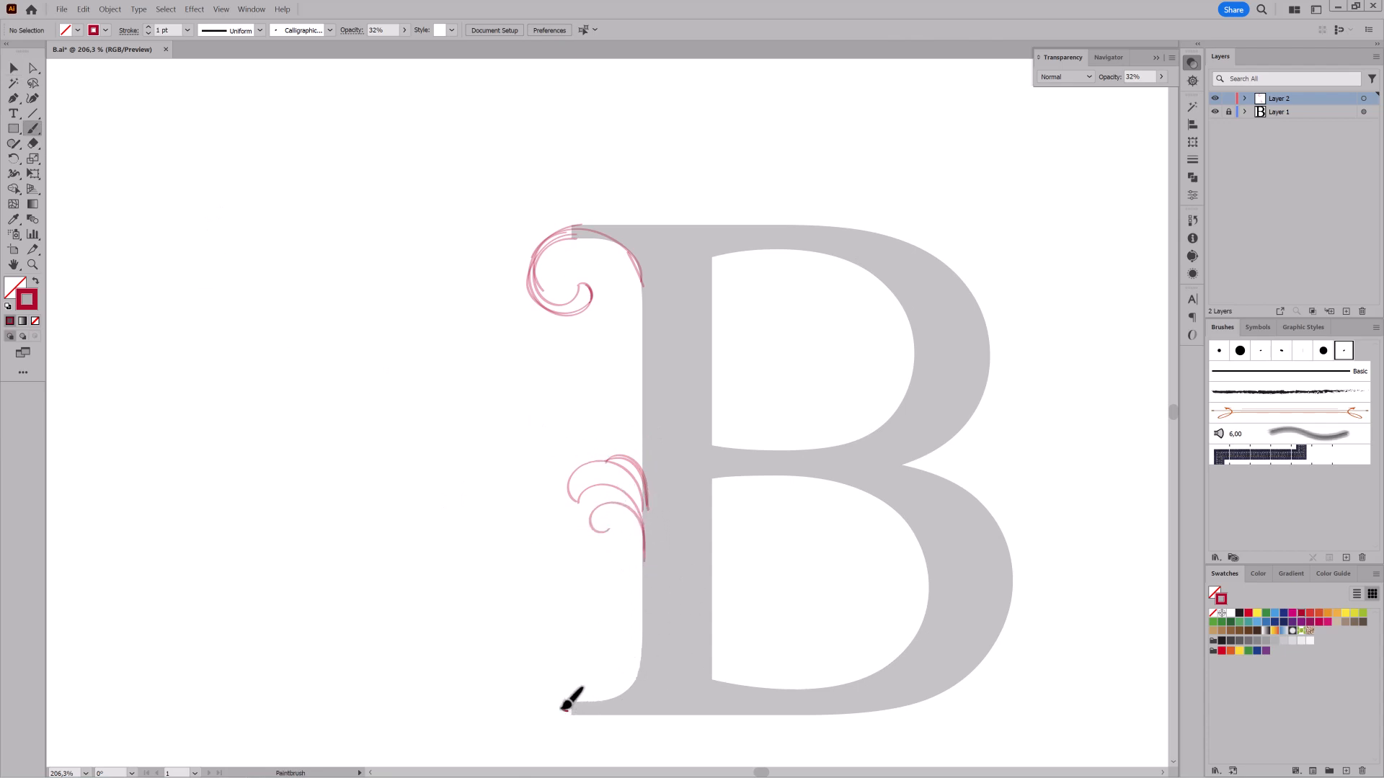
mouse_move(576, 714)
left_mouse_down()
mouse_move(545, 688)
mouse_move(562, 716)
mouse_move(631, 694)
mouse_move(573, 682)
mouse_move(574, 675)
left_mouse_up()
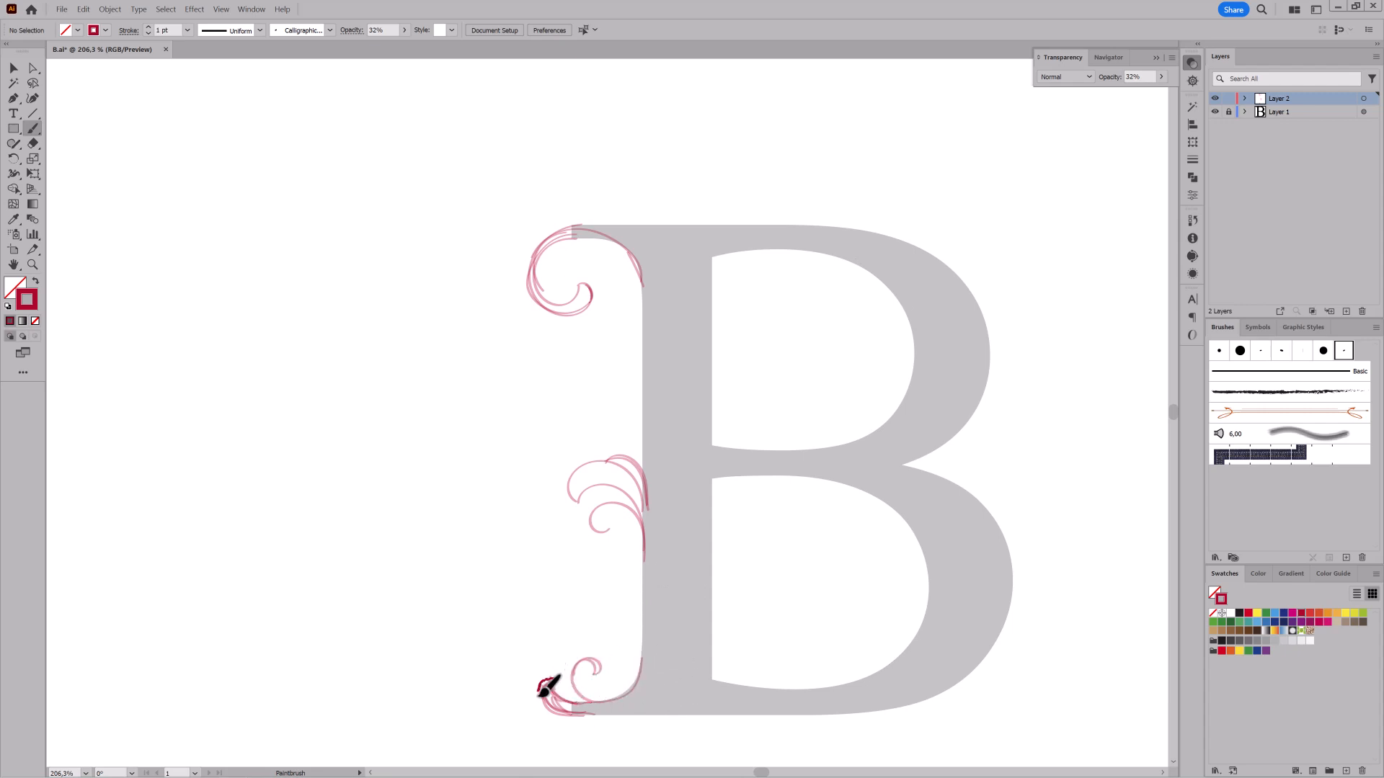
mouse_move(711, 390)
left_mouse_down()
mouse_move(727, 443)
mouse_move(713, 548)
mouse_move(731, 453)
mouse_move(857, 437)
left_mouse_up()
mouse_move(712, 547)
left_mouse_down()
mouse_move(772, 448)
mouse_move(880, 430)
left_mouse_up()
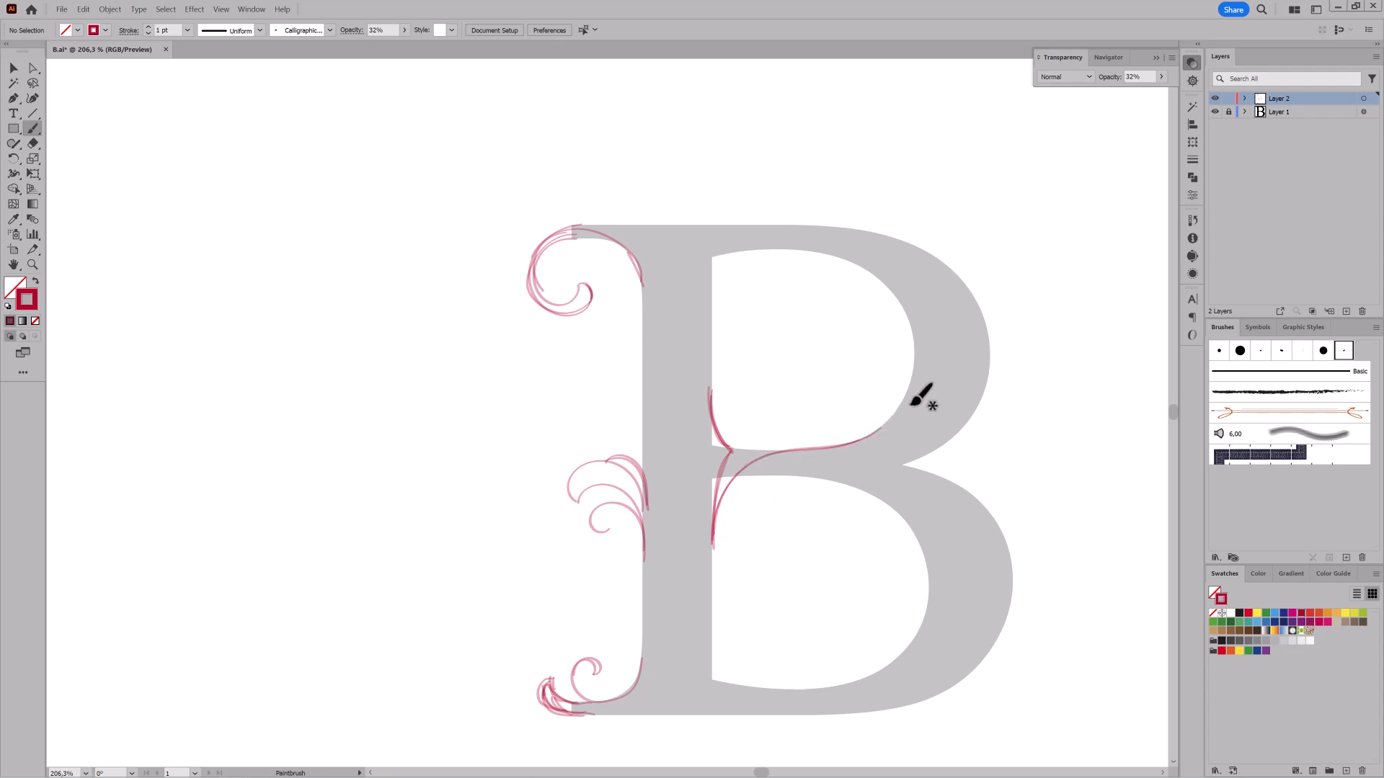
- Sketch a long curved vine from below the crossbar up past the B's top, ending in a large spiral
mouse_move(715, 542)
left_mouse_down()
mouse_move(749, 450)
mouse_move(840, 351)
mouse_move(888, 210)
mouse_move(742, 180)
mouse_move(858, 95)
mouse_move(887, 173)
left_mouse_up()
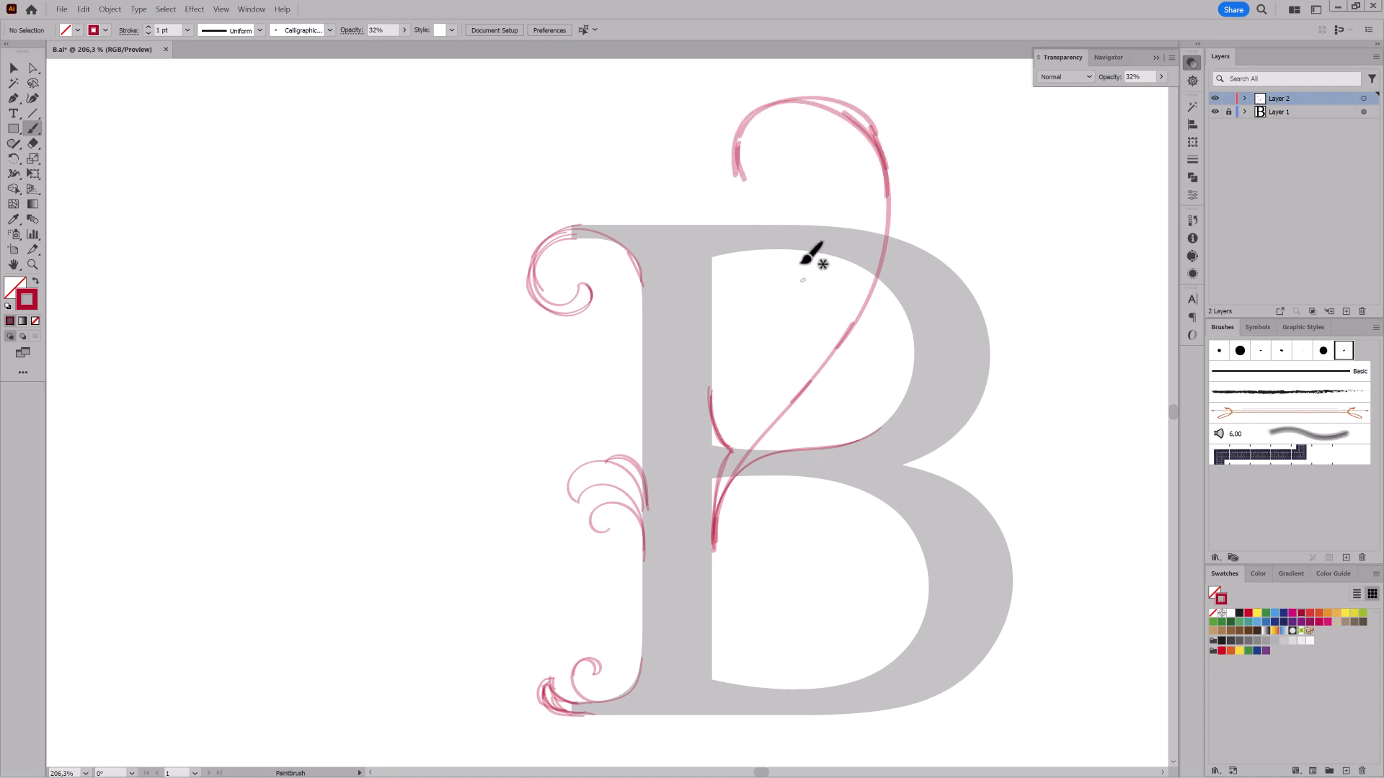
mouse_move(758, 102)
left_mouse_down()
mouse_move(730, 146)
mouse_move(802, 211)
mouse_move(818, 205)
mouse_move(811, 155)
mouse_move(740, 152)
mouse_move(771, 107)
left_mouse_up()
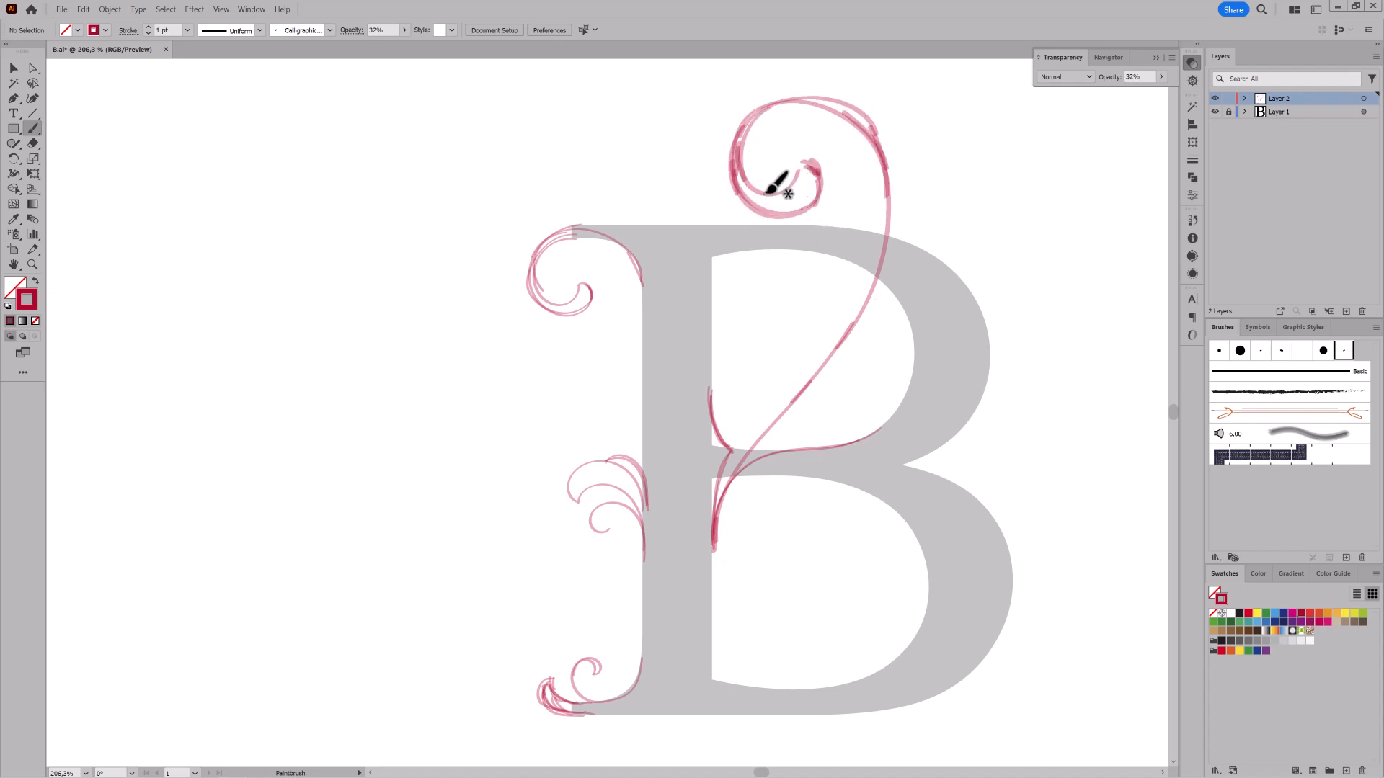
mouse_move(773, 192)
left_mouse_down()
mouse_move(889, 167)
mouse_move(895, 235)
mouse_move(877, 295)
mouse_move(813, 380)
mouse_move(840, 340)
mouse_move(798, 272)
mouse_move(831, 275)
mouse_move(821, 368)
left_mouse_up()
- Sketch two small facing curls inside the top of the B's upper counter, undoing a misplaced stroke
mouse_move(800, 270)
left_mouse_down()
mouse_move(783, 309)
mouse_move(717, 267)
mouse_move(764, 258)
mouse_move(773, 287)
mouse_move(751, 294)
left_mouse_up()
key("ctrl+z")
mouse_move(757, 289)
left_mouse_down()
mouse_move(754, 250)
mouse_move(714, 281)
mouse_move(751, 295)
mouse_move(770, 263)
left_mouse_up()
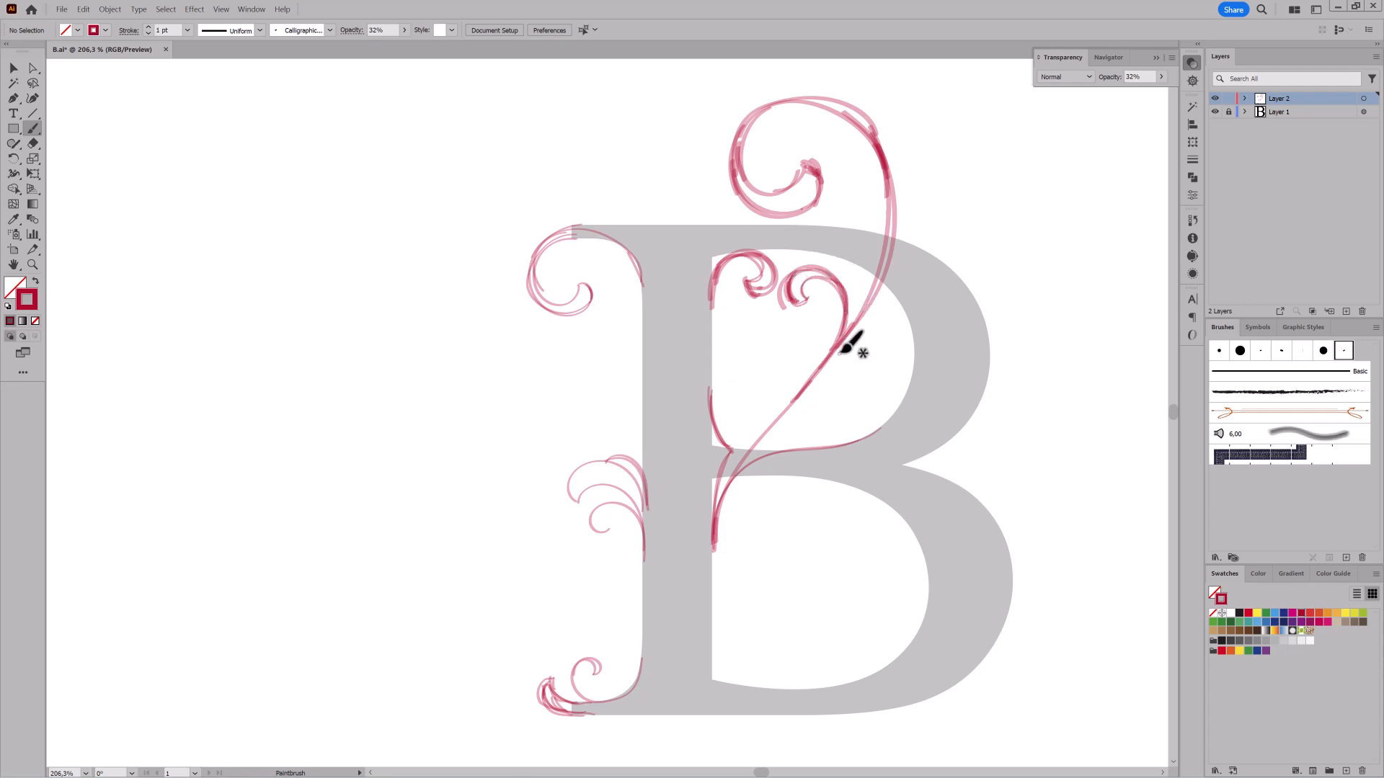
- Remove the stray stroke beside the inner curl and thicken the curl's branch down to the main vine
key("a")
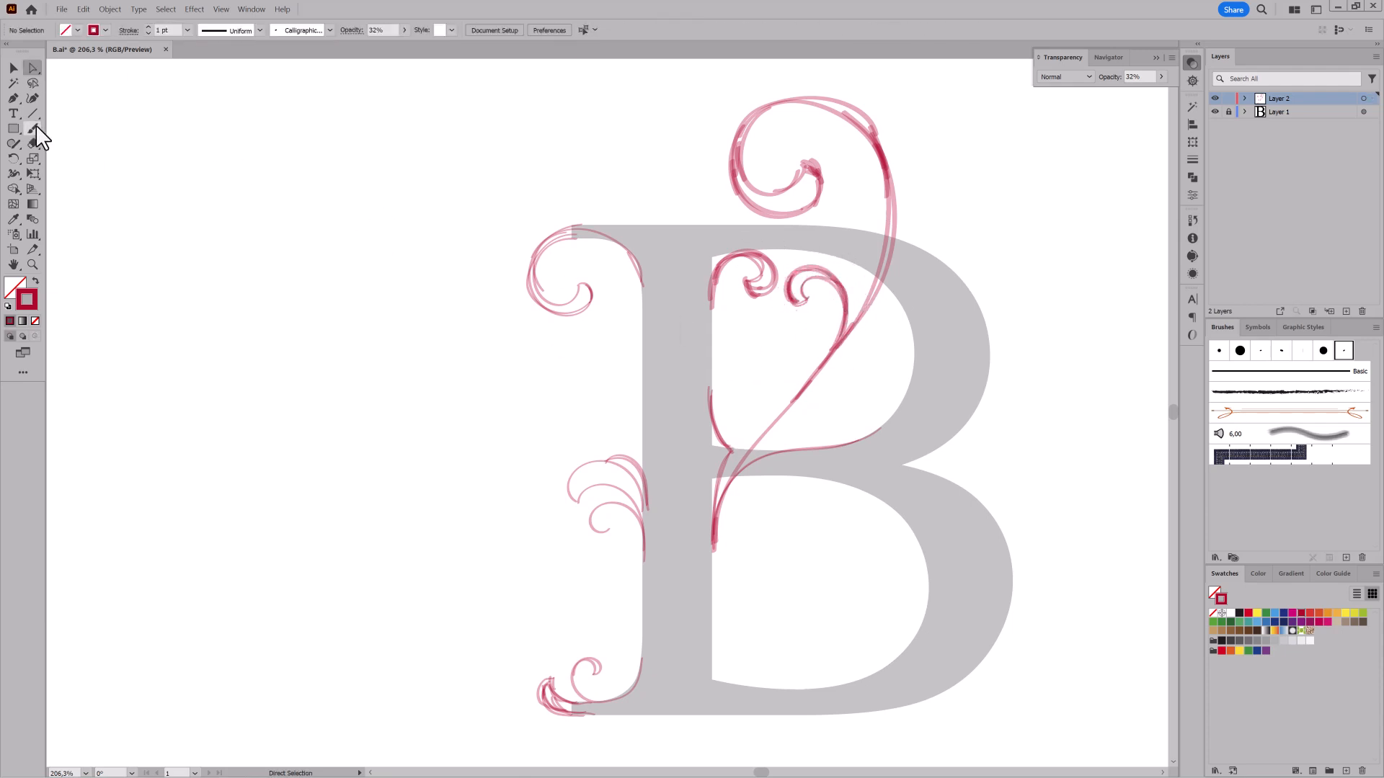
left_click(33, 128)
left_click_drag(839, 312, 798, 385)
left_click_drag(790, 286, 832, 366)
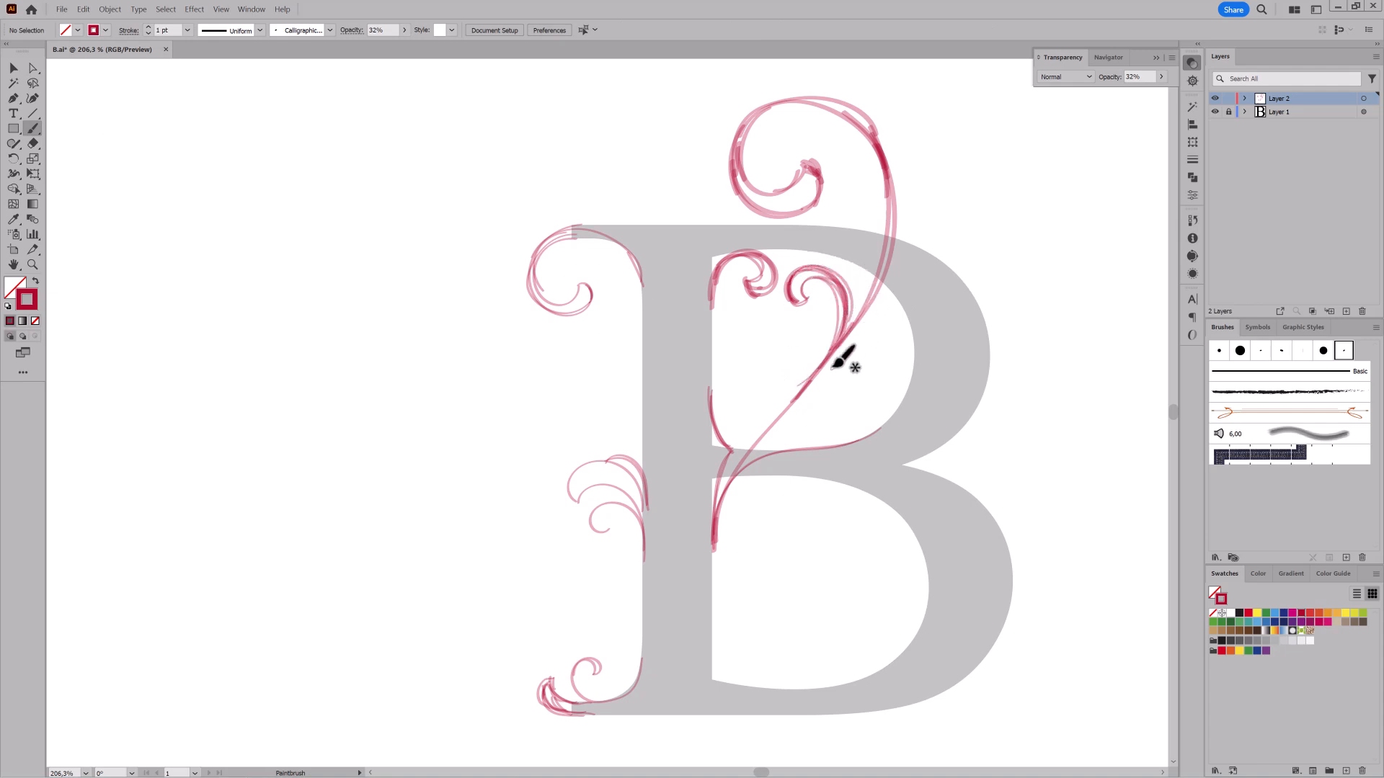
left_click_drag(839, 276, 855, 309)
left_click_drag(800, 401, 781, 429)
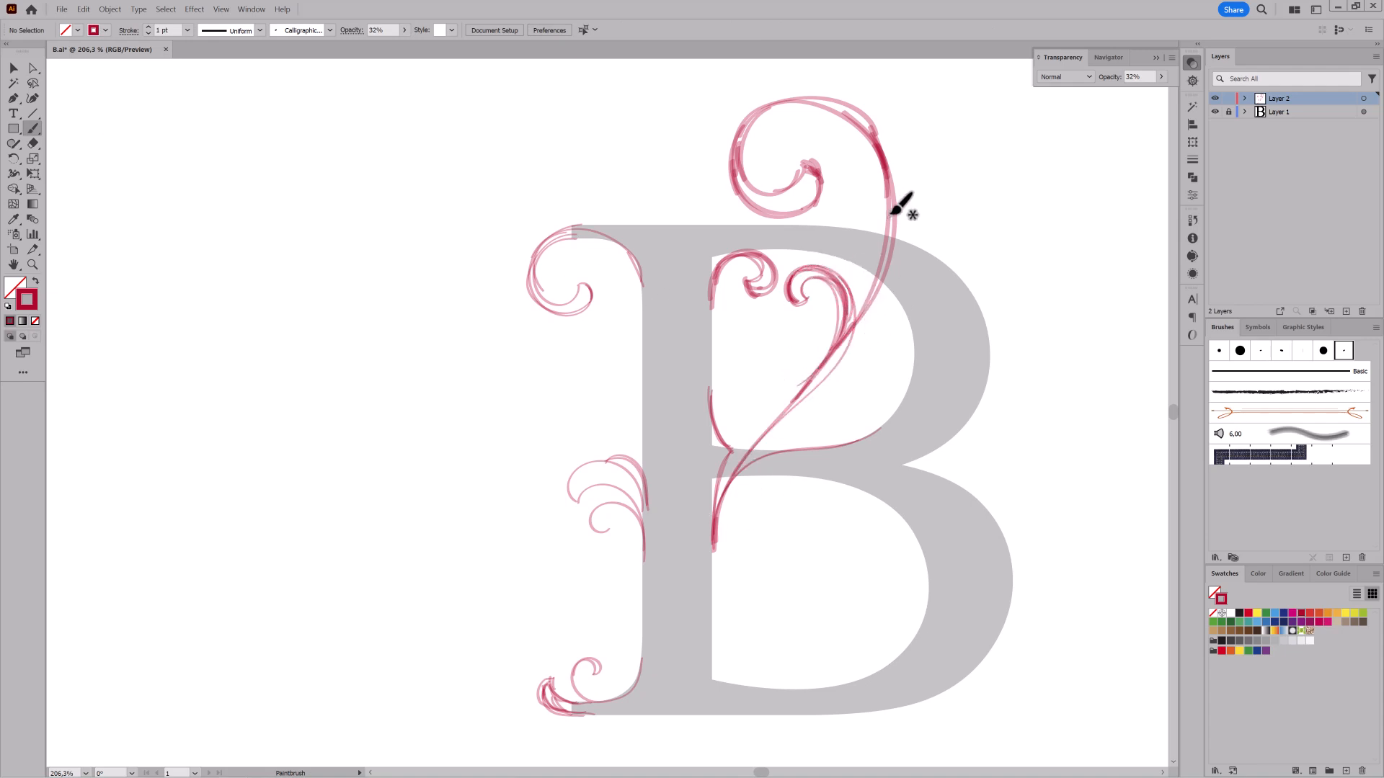
- Reinforce the main vine down to its base and add a scalloped line along the top of the upper counter
left_click_drag(890, 215, 829, 375)
mouse_move(890, 205)
left_mouse_down()
mouse_move(849, 348)
mouse_move(828, 374)
left_mouse_up()
left_click_drag(834, 256, 854, 263)
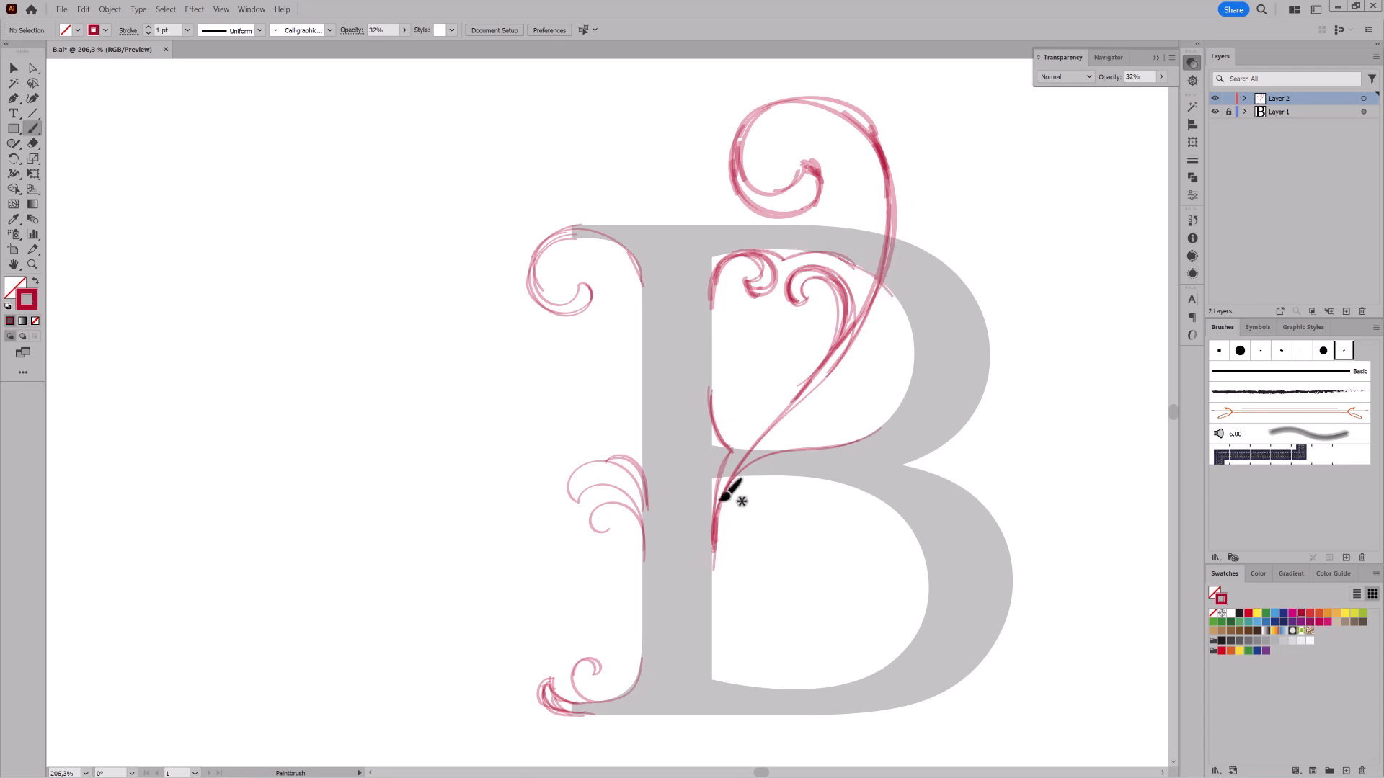
mouse_move(714, 569)
left_mouse_down()
mouse_move(749, 474)
mouse_move(876, 301)
left_mouse_up()
left_click_drag(854, 340, 714, 551)
mouse_move(807, 400)
left_mouse_down()
mouse_move(736, 482)
mouse_move(713, 564)
left_mouse_up()
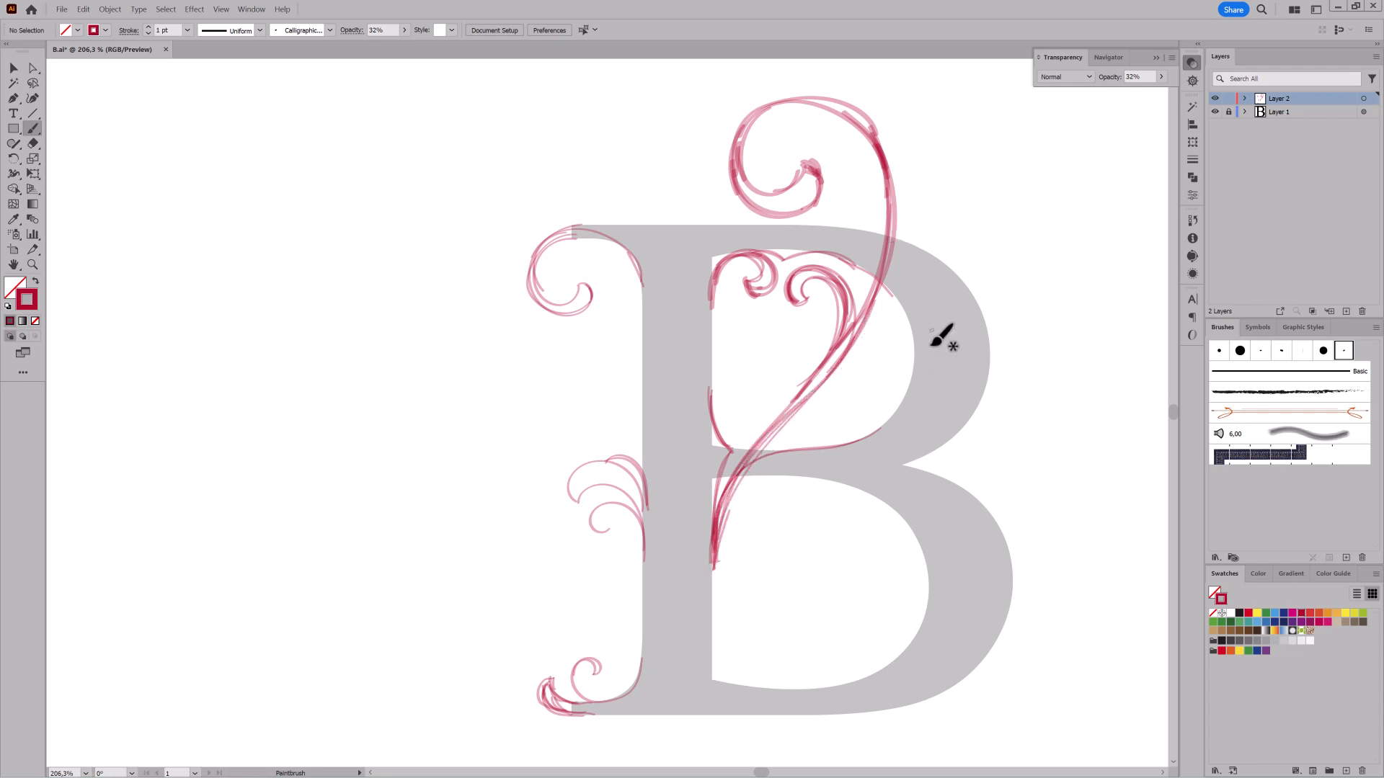
- Sketch a curl at the upper counter's right edge and a thin branch looping above the B beside the main vine
left_click_drag(872, 350, 873, 384)
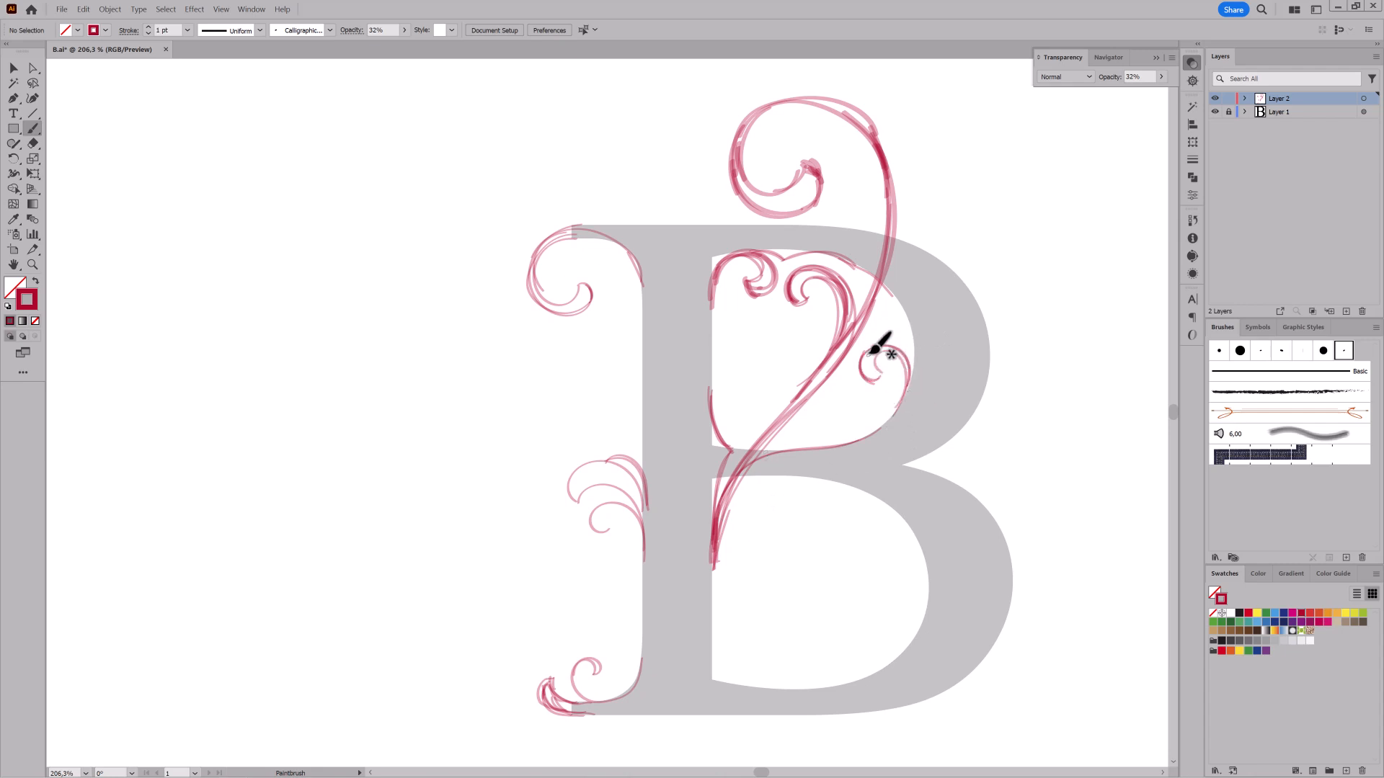
left_click_drag(869, 355, 911, 384)
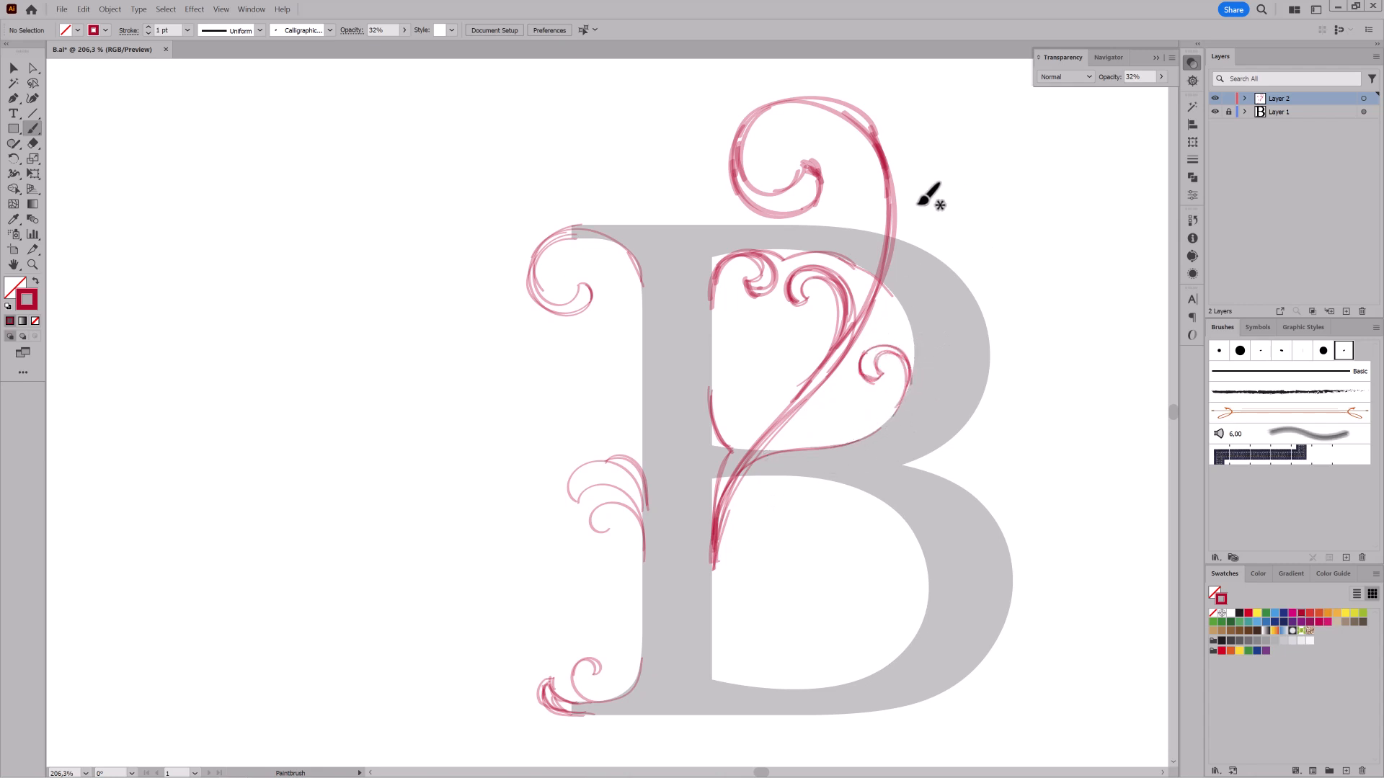
mouse_move(818, 390)
left_mouse_down()
mouse_move(895, 298)
mouse_move(937, 211)
mouse_move(906, 150)
mouse_move(845, 168)
mouse_move(850, 203)
left_mouse_up()
mouse_move(852, 153)
left_mouse_down()
mouse_move(843, 162)
mouse_move(901, 152)
left_mouse_up()
mouse_move(937, 205)
left_mouse_down()
mouse_move(935, 173)
mouse_move(843, 192)
mouse_move(855, 177)
left_mouse_up()
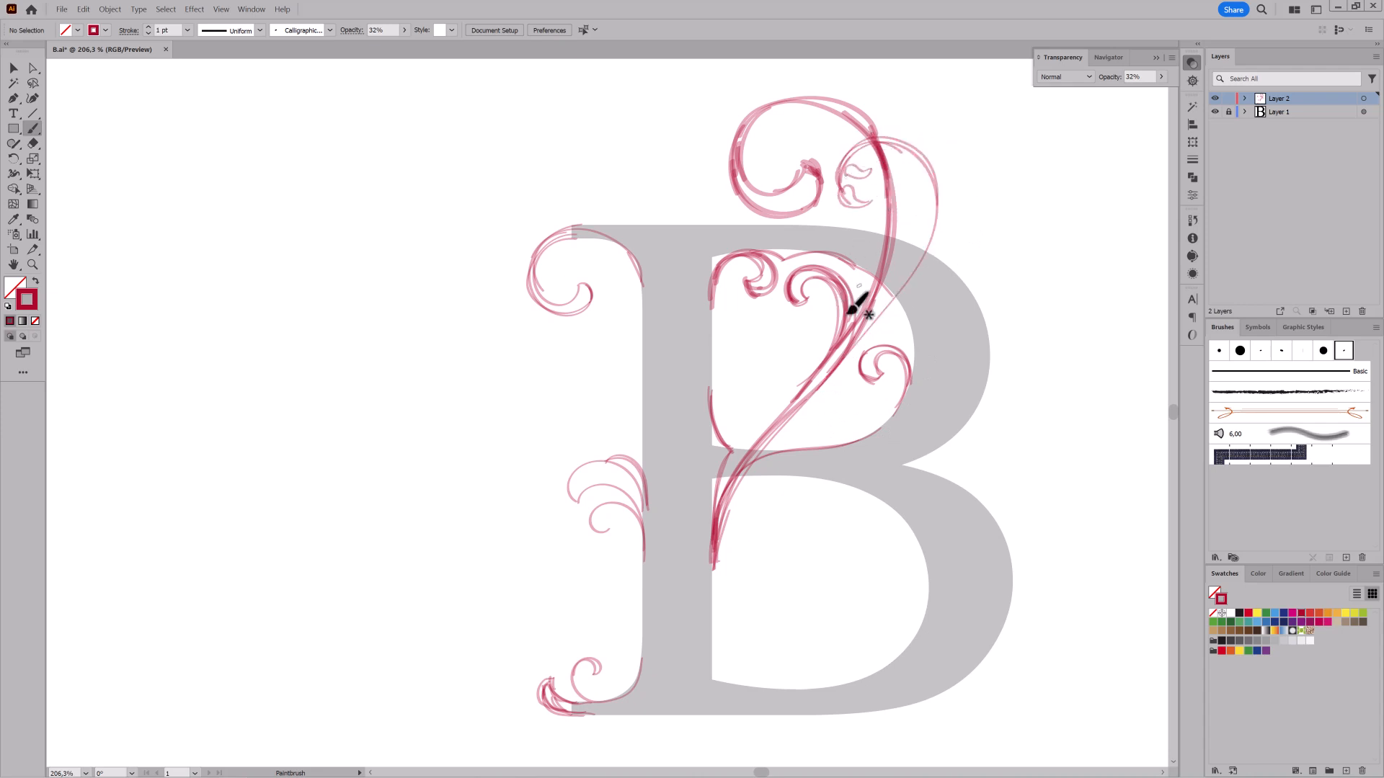
- Add a leaf-tipped spiral and a small curl on either side of the vine inside the upper counter
left_click_drag(747, 473, 827, 414)
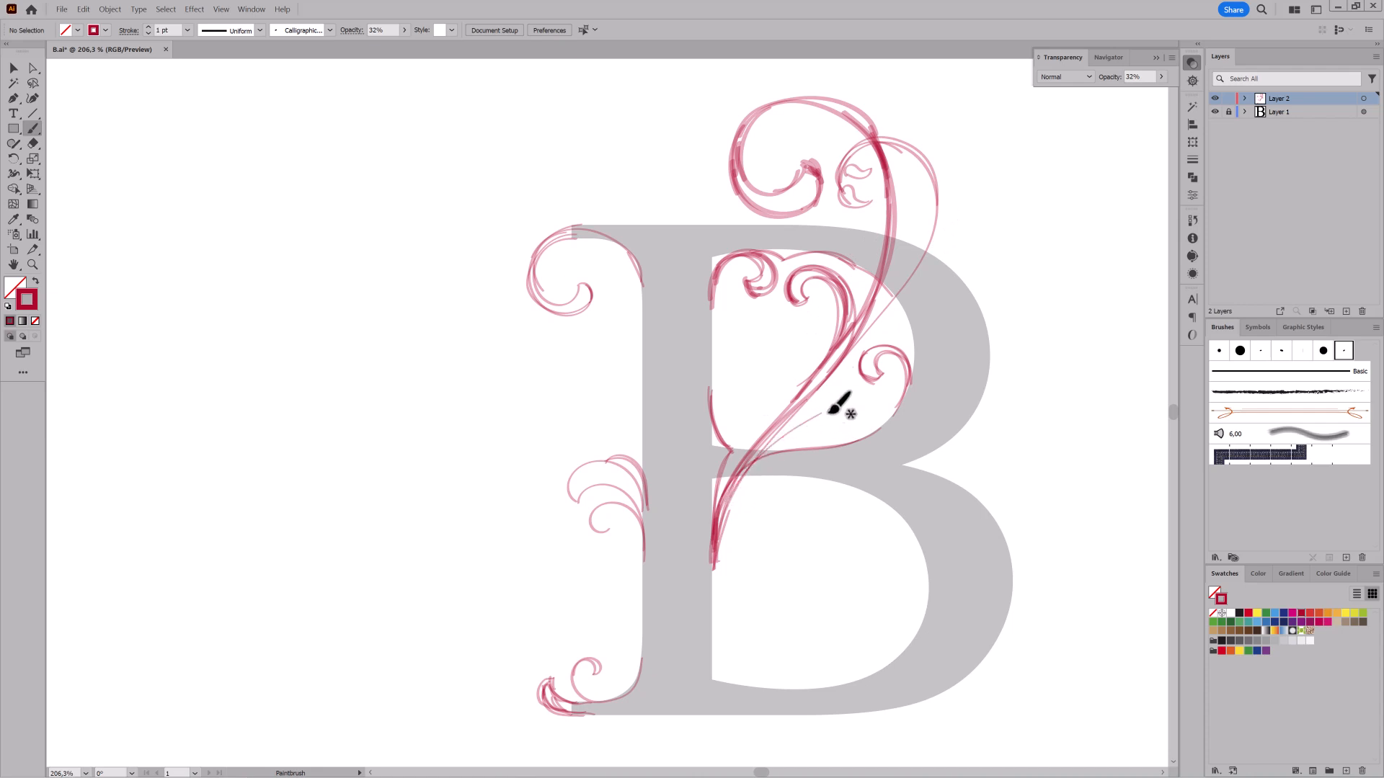
mouse_move(830, 333)
left_mouse_down()
mouse_move(799, 321)
mouse_move(769, 355)
mouse_move(791, 326)
mouse_move(773, 364)
mouse_move(798, 358)
left_mouse_up()
key("ctrl+z")
mouse_move(809, 444)
left_mouse_down()
mouse_move(870, 401)
mouse_move(815, 437)
mouse_move(866, 419)
mouse_move(857, 389)
left_mouse_up()
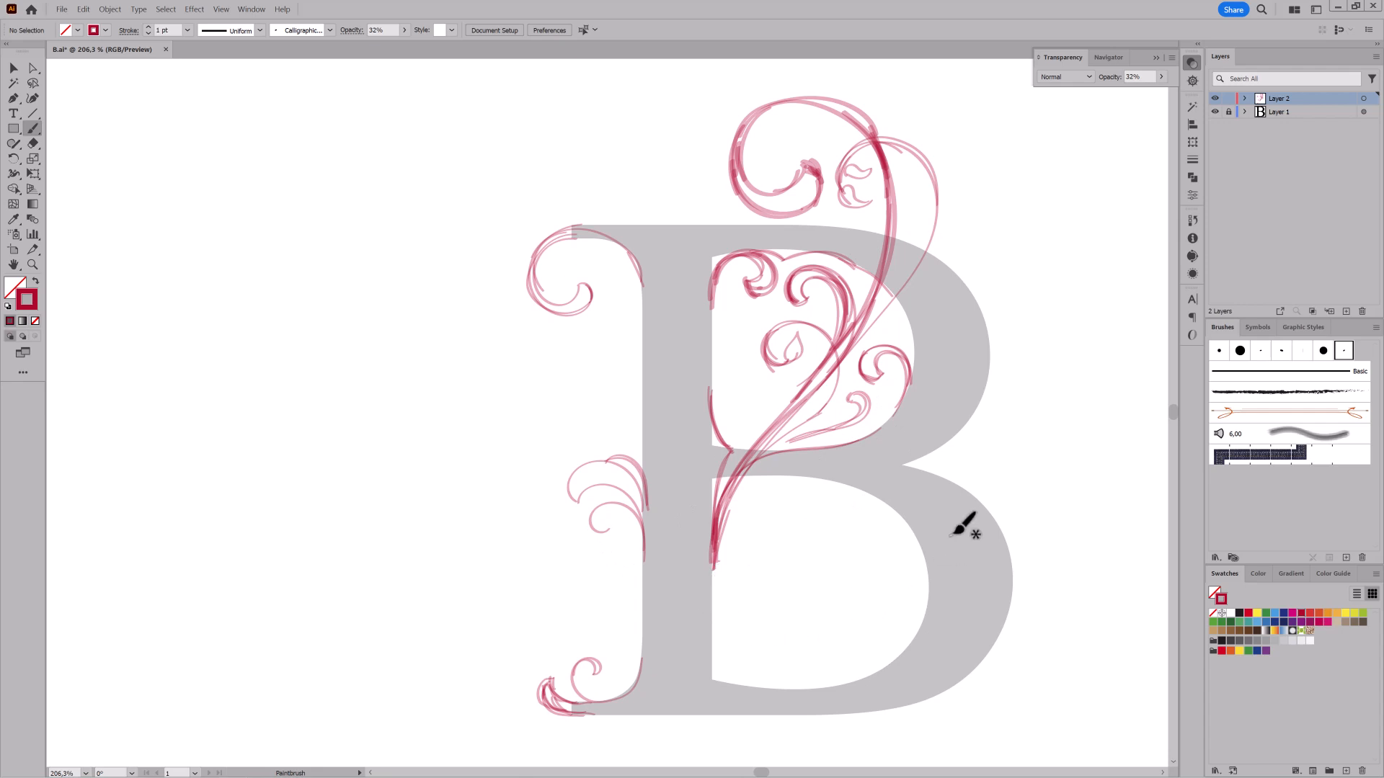
- Sketch a large curling branch across the top of the lower counter with scalloped strokes along its right edge
left_click_drag(909, 552, 776, 535)
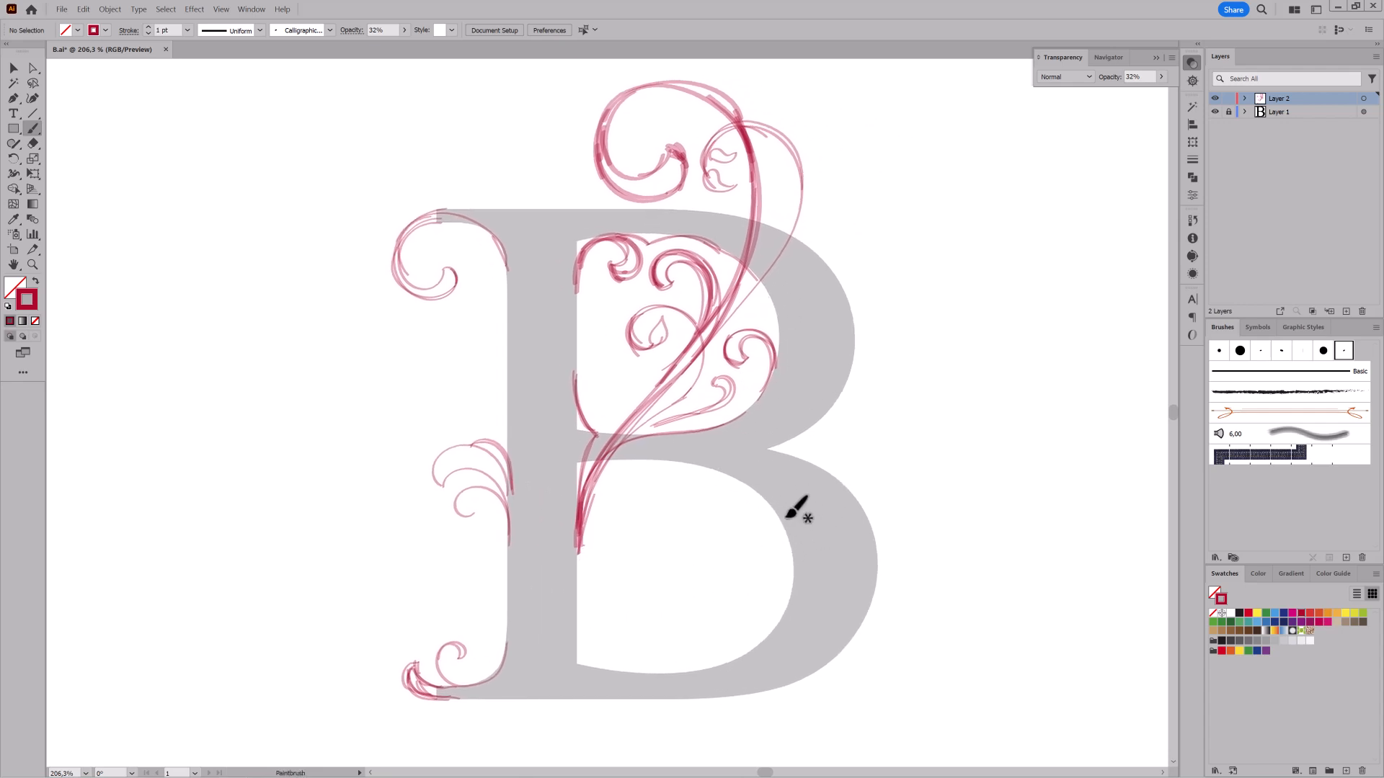
mouse_move(585, 514)
left_mouse_down()
mouse_move(602, 485)
mouse_move(695, 454)
mouse_move(733, 529)
mouse_move(666, 517)
mouse_move(668, 559)
mouse_move(741, 550)
mouse_move(749, 479)
left_mouse_up()
mouse_move(754, 540)
left_mouse_down()
mouse_move(763, 499)
mouse_move(786, 603)
left_mouse_up()
left_click_drag(762, 492, 779, 519)
- Select the scalloped strokes at the lower counter's right edge and shift them outward to meet the letter's inner contour
left_click_drag(33, 68, 72, 83)
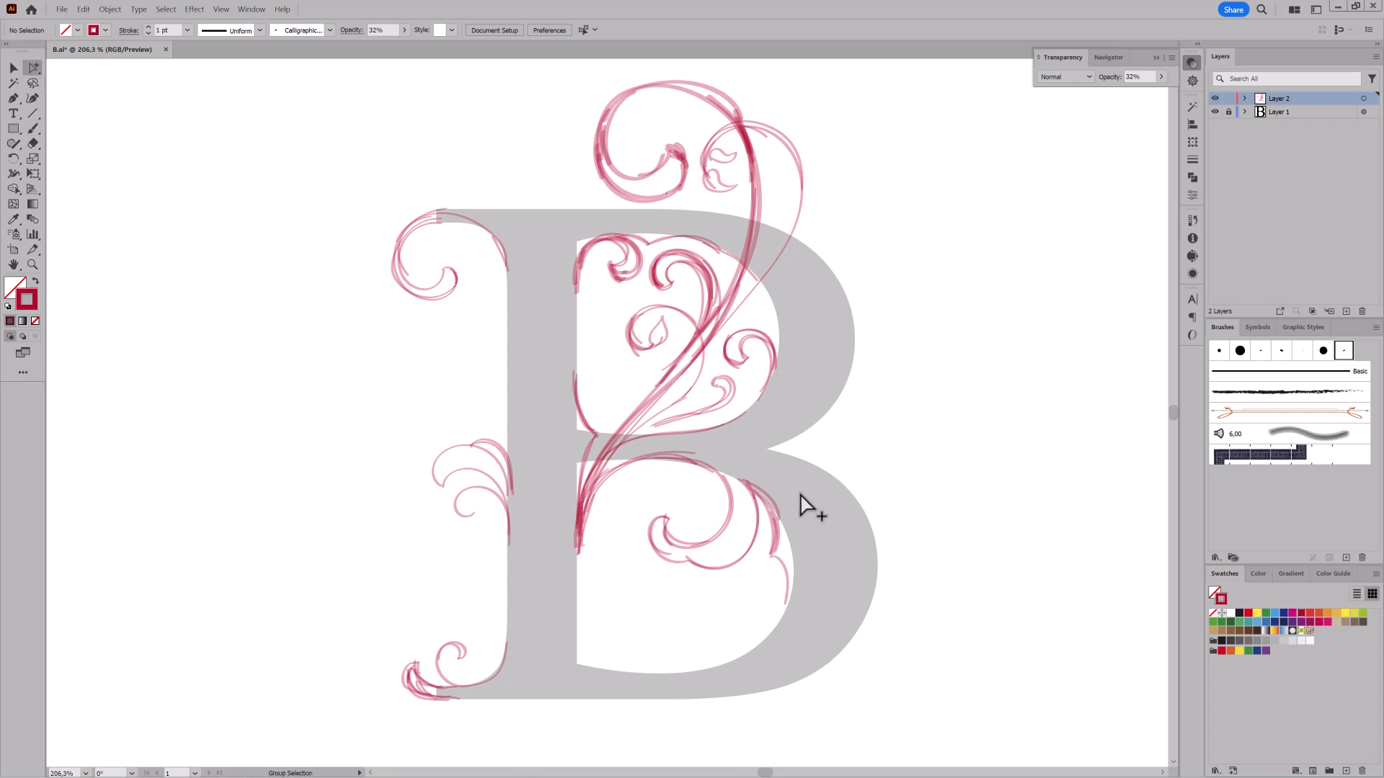
mouse_move(800, 494)
left_mouse_down()
mouse_move(766, 558)
mouse_move(791, 706)
mouse_move(785, 546)
left_mouse_up()
left_click(34, 175)
left_click(33, 129)
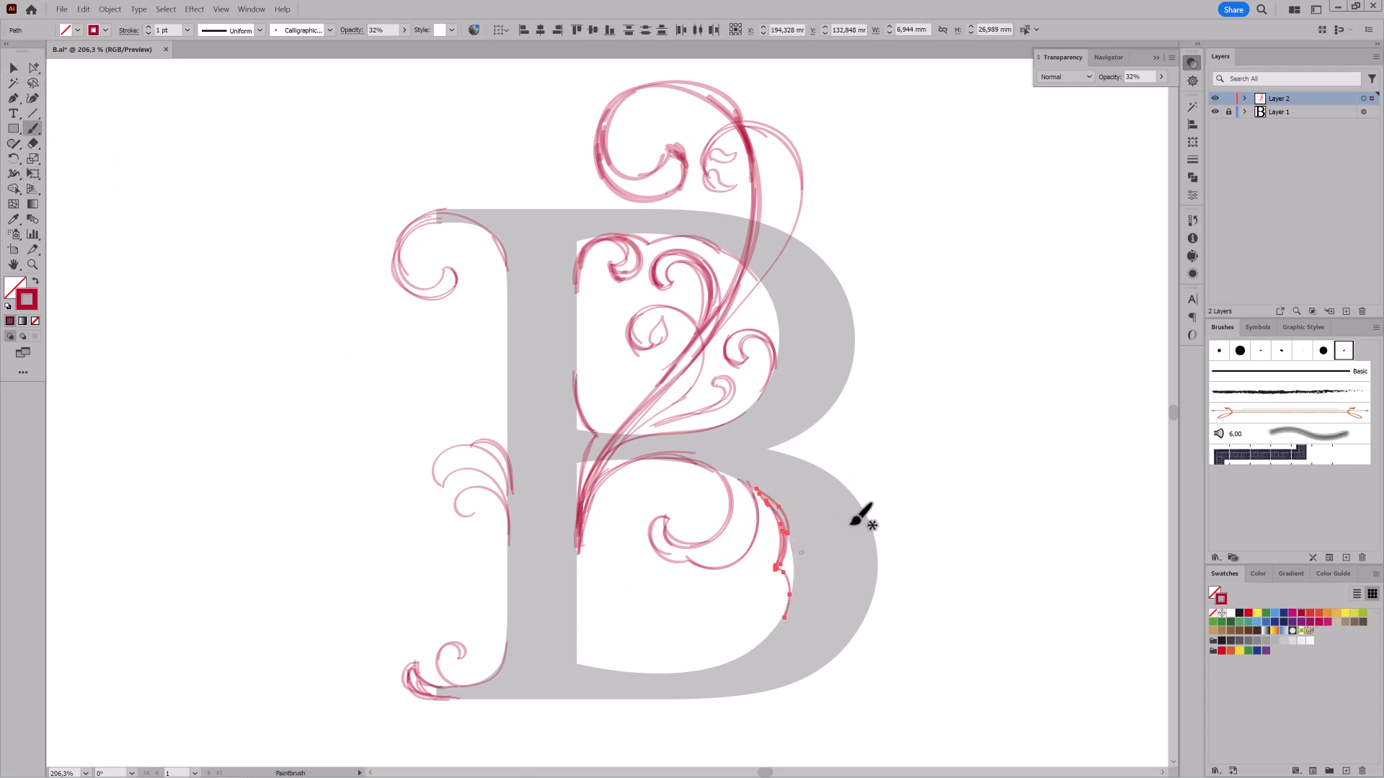
left_click(941, 502, "ctrl")
- Extend the scalloped right edge with a small curl, and add two curls at the upper left of the lower counter
mouse_move(757, 491)
left_mouse_down()
mouse_move(786, 552)
mouse_move(786, 634)
left_mouse_up()
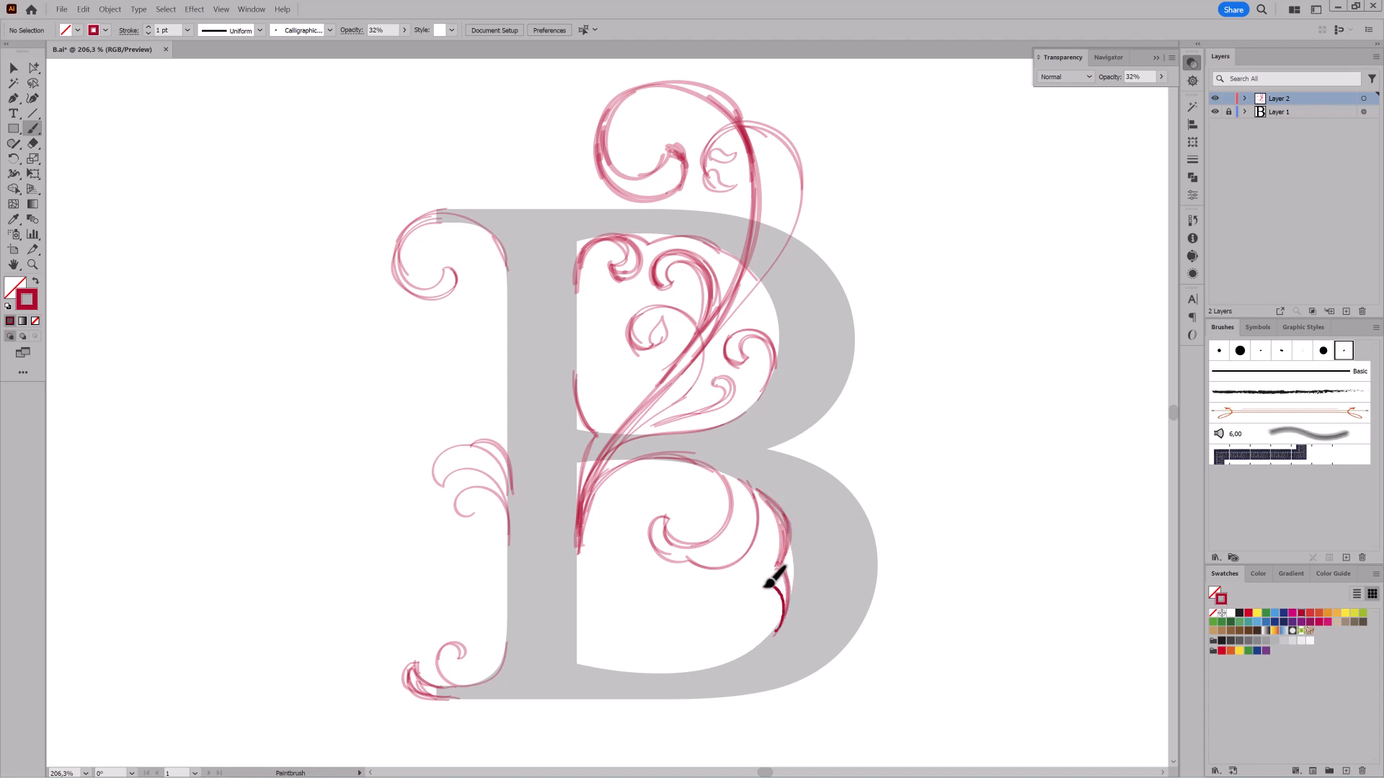
left_click_drag(767, 585, 772, 609)
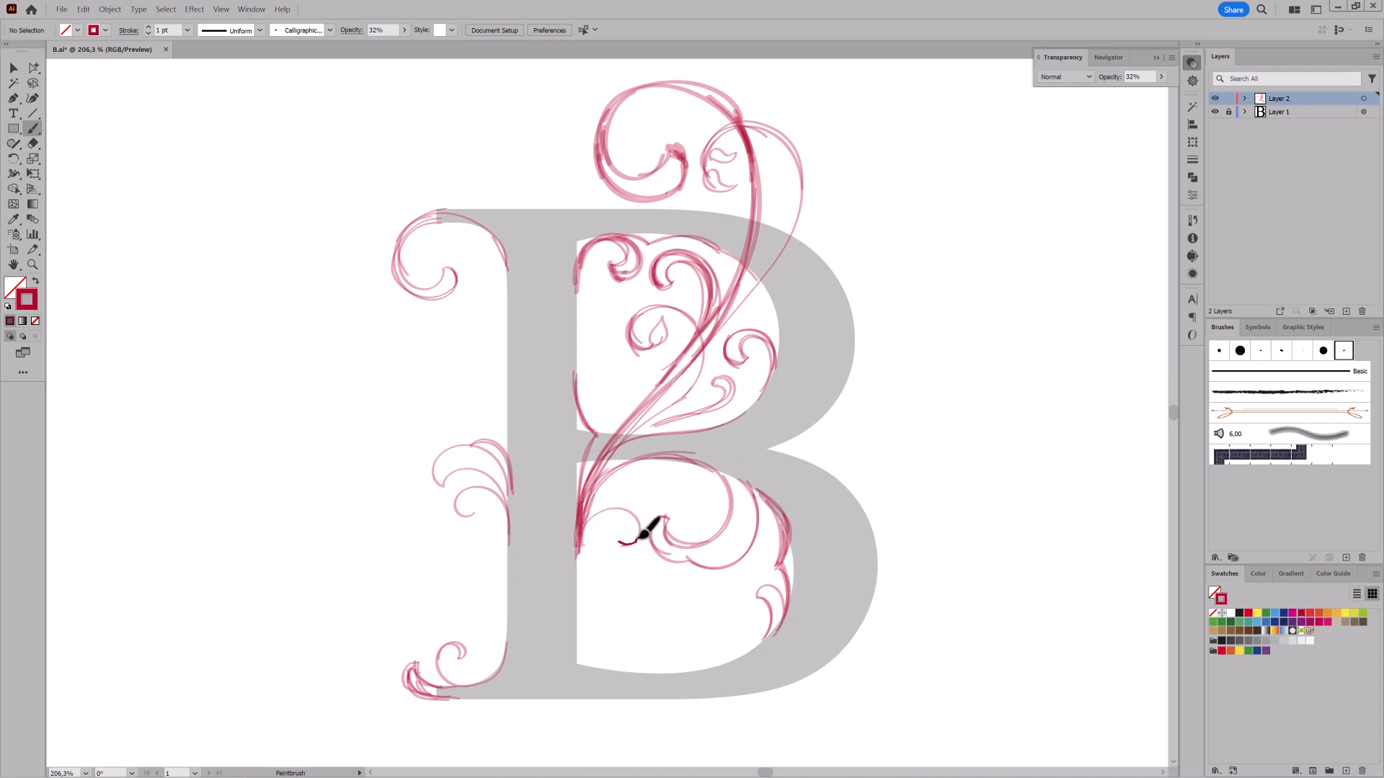
left_click_drag(590, 521, 634, 532)
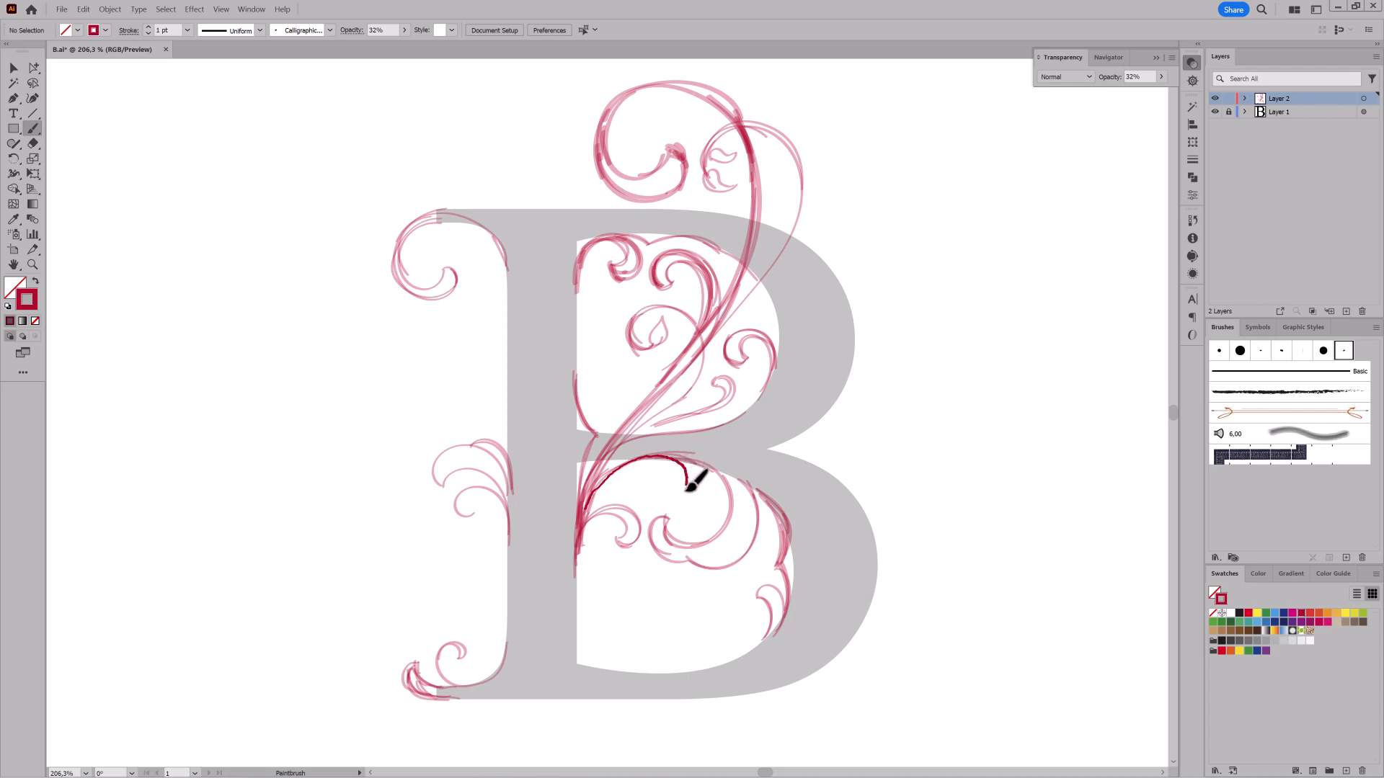
left_click_drag(688, 487, 652, 504)
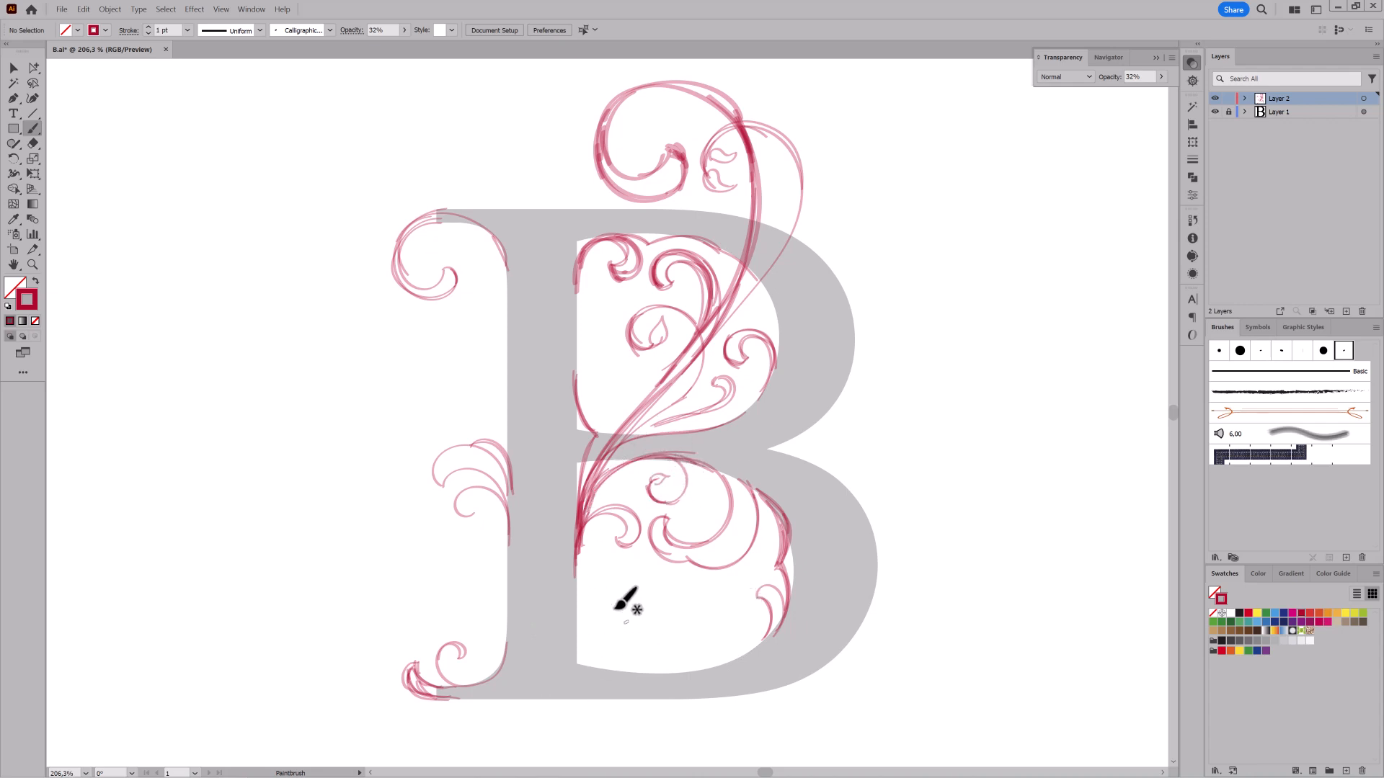
- Sketch a vine down the lower counter's left edge into a bottom spiral, plus a second curl to its right
mouse_move(578, 567)
left_mouse_down()
mouse_move(581, 595)
mouse_move(662, 671)
left_mouse_up()
left_click_drag(576, 596, 645, 672)
left_click_drag(664, 607, 632, 619)
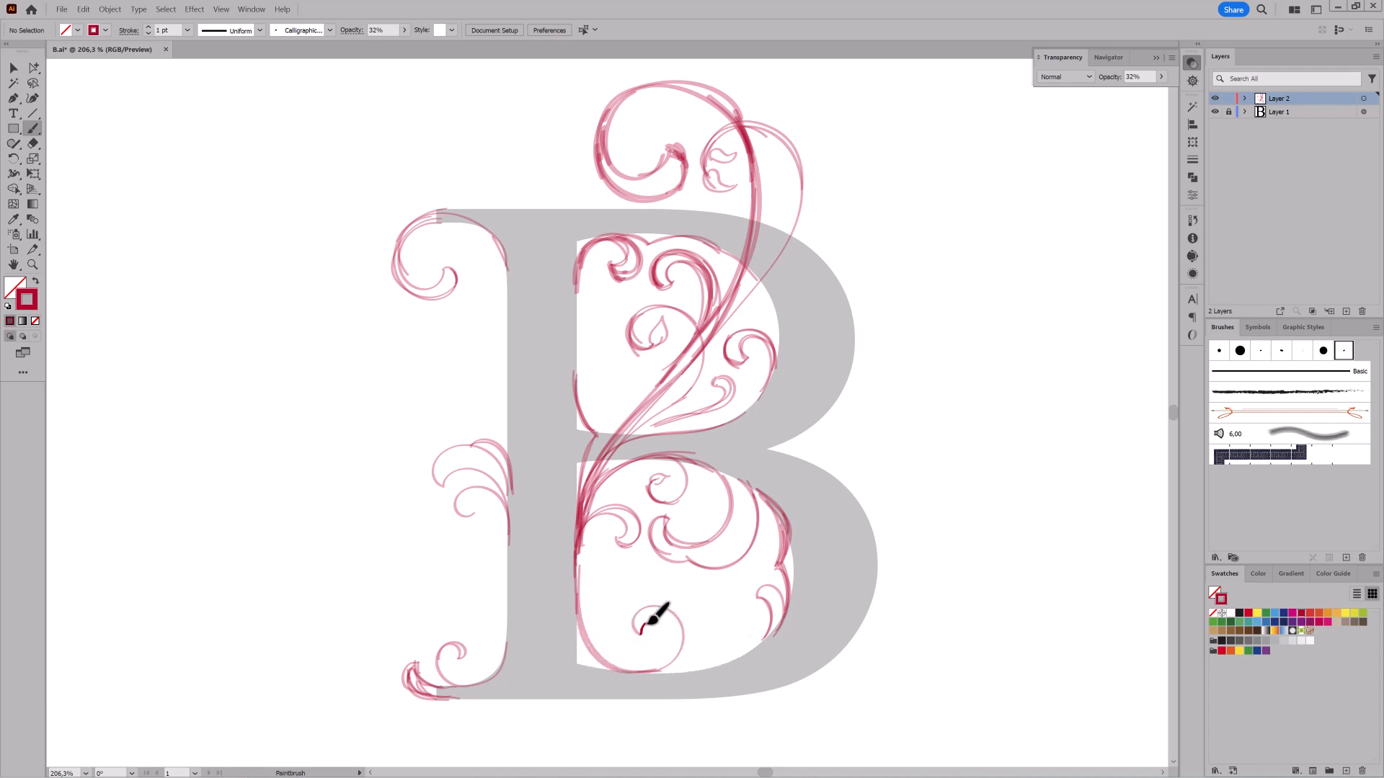
left_click_drag(673, 664, 651, 669)
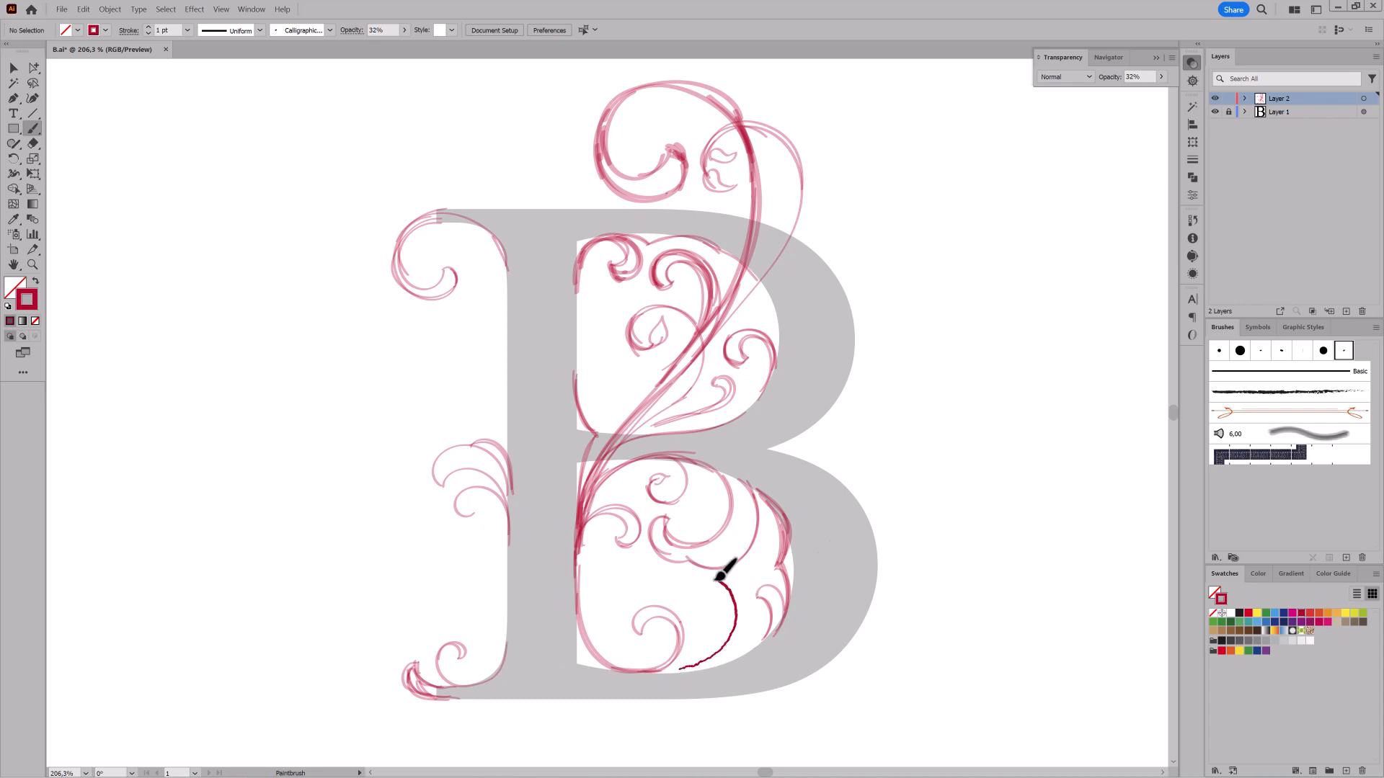
left_click_drag(709, 609, 730, 611)
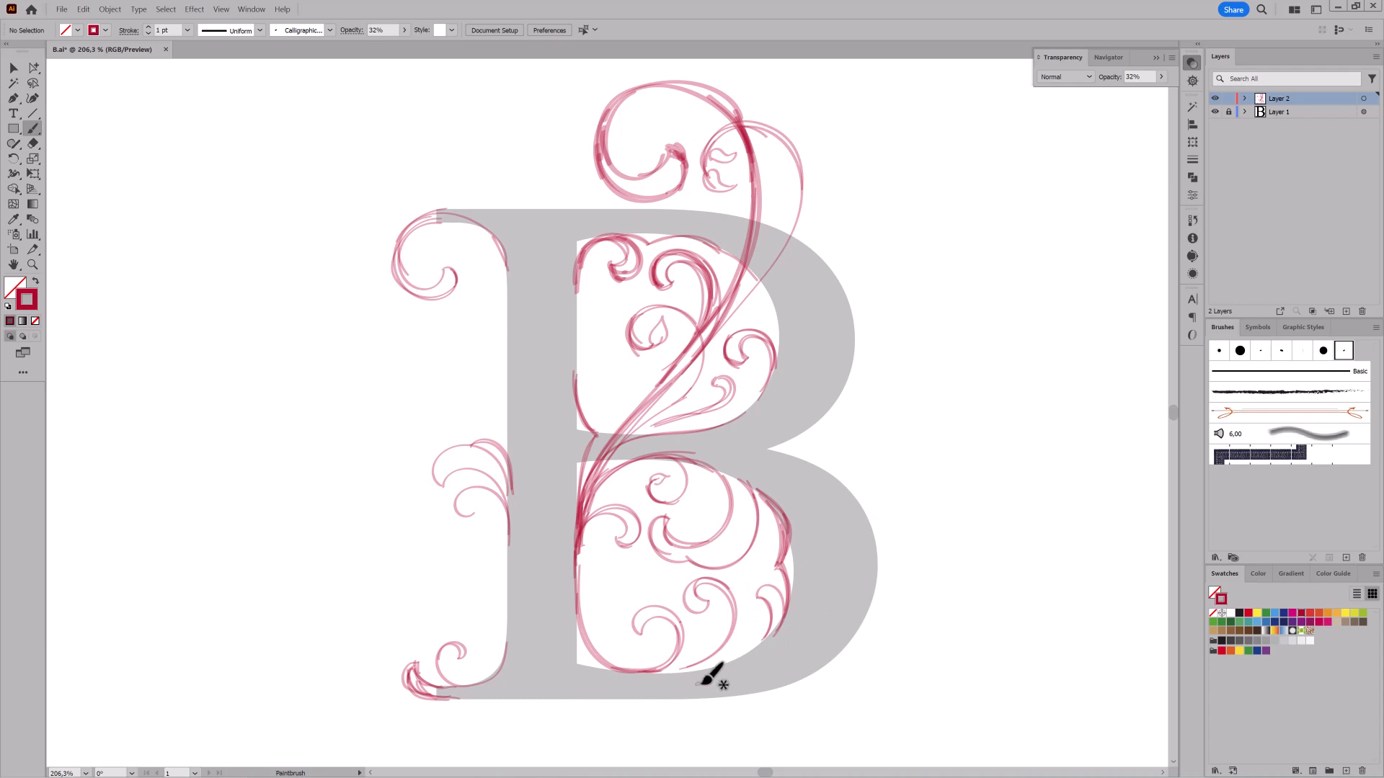
- Select the second curl at the bottom of the lower counter and shift it slightly to the right
key("a")
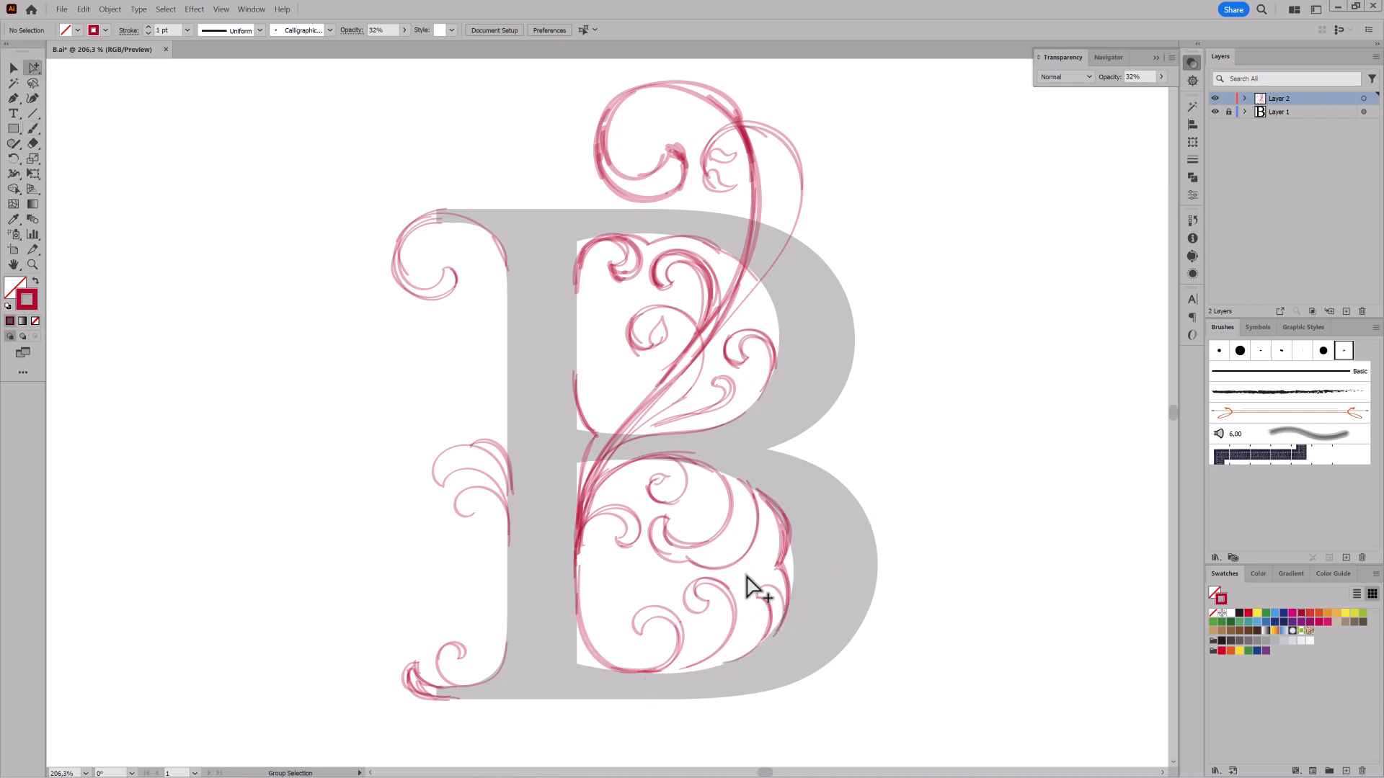
left_click(713, 652)
left_click(688, 703)
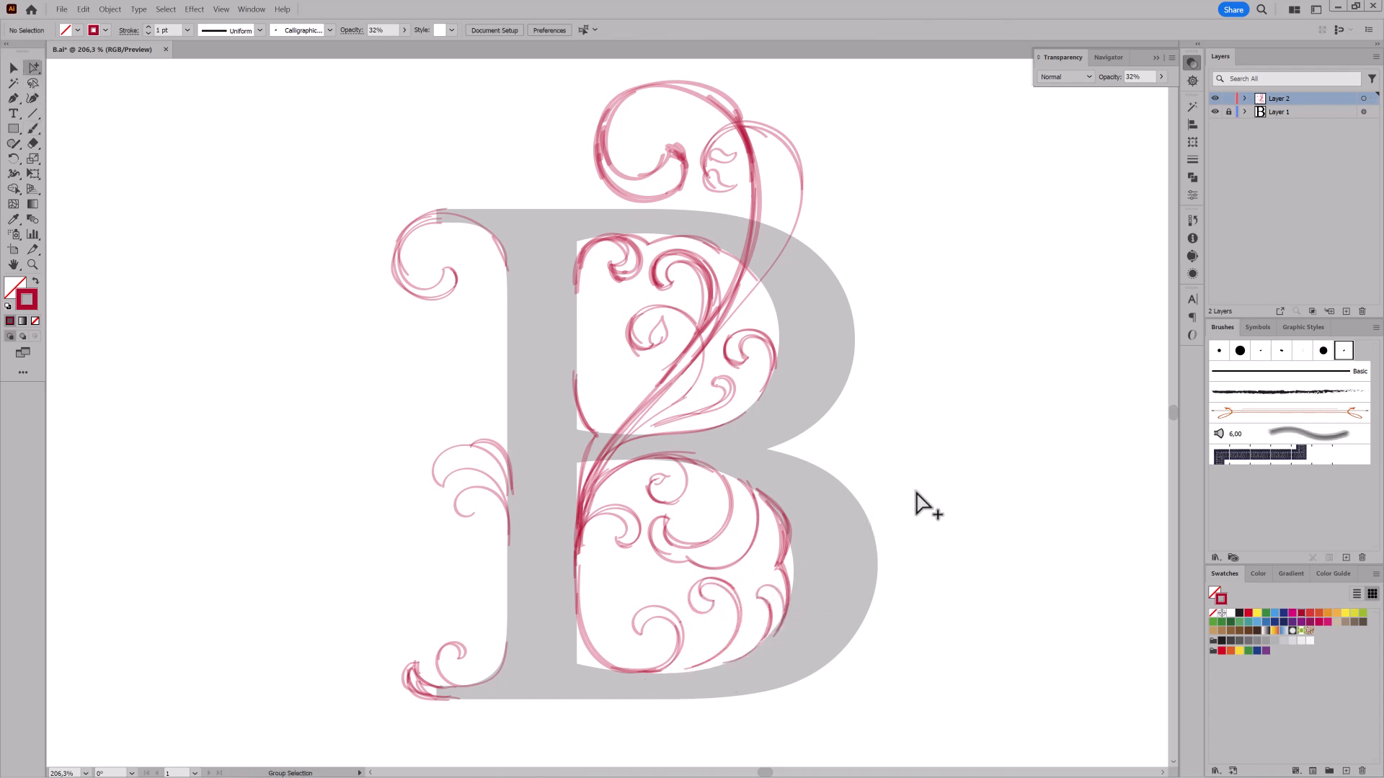
- Paint inline accent strokes along the middle of the B's stem and of both right-hand bowls
key("b")
left_click_drag(542, 244, 542, 652)
mouse_move(771, 250)
left_mouse_down()
mouse_move(821, 333)
mouse_move(751, 424)
left_mouse_up()
mouse_move(825, 526)
left_mouse_down()
mouse_move(782, 649)
mouse_move(743, 676)
left_mouse_up()
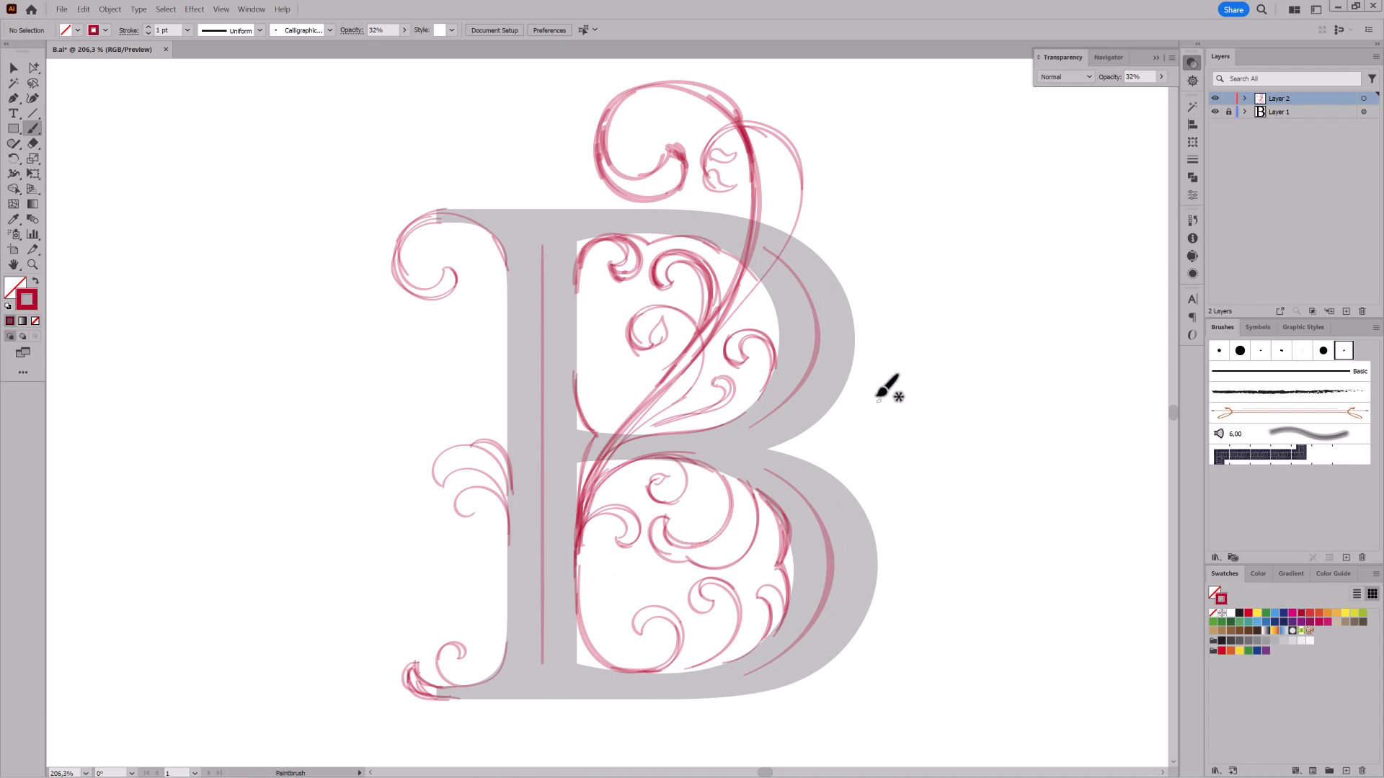
- Set the letter B on Layer 1 to 100% opacity and fill it with a medium gray swatch
left_click(1362, 111)
left_click(1161, 76)
left_click_drag(1126, 91, 1165, 90)
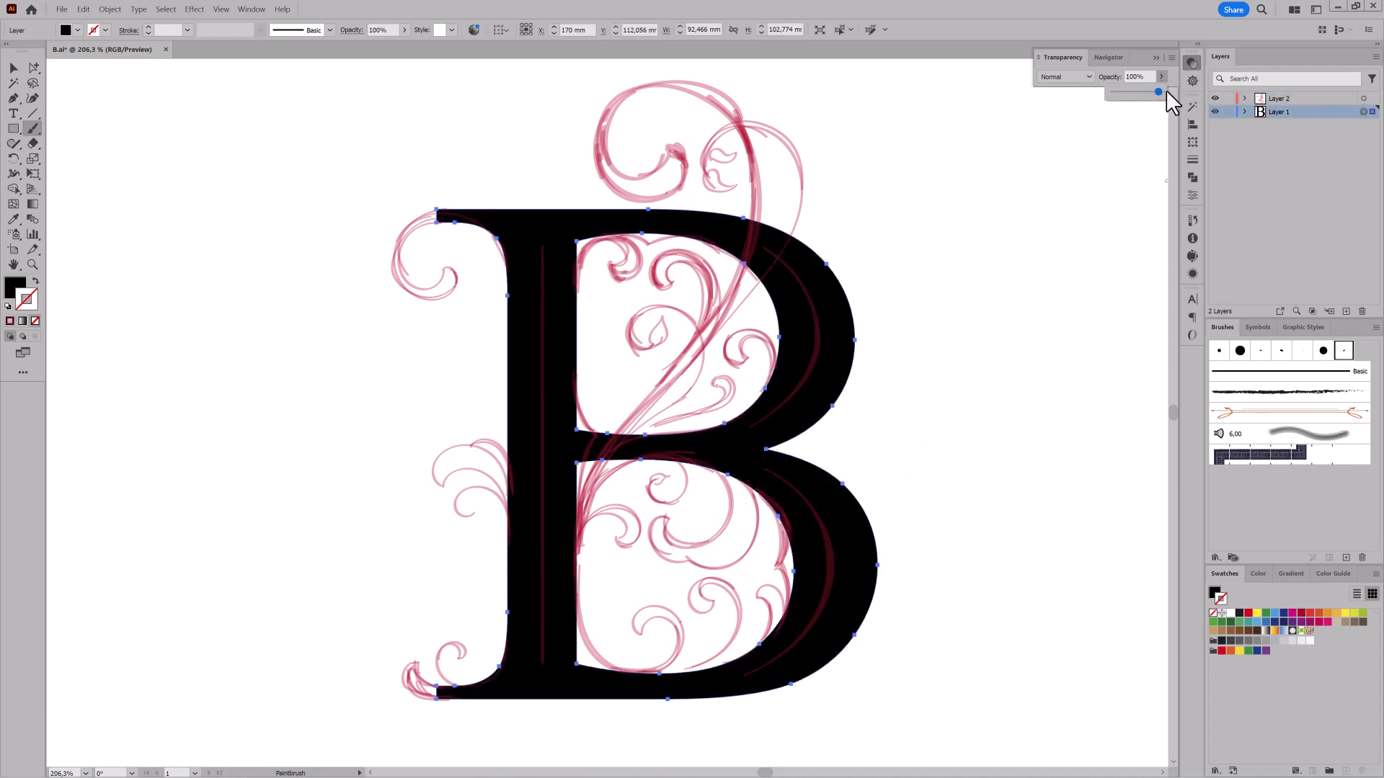
left_click(1256, 640)
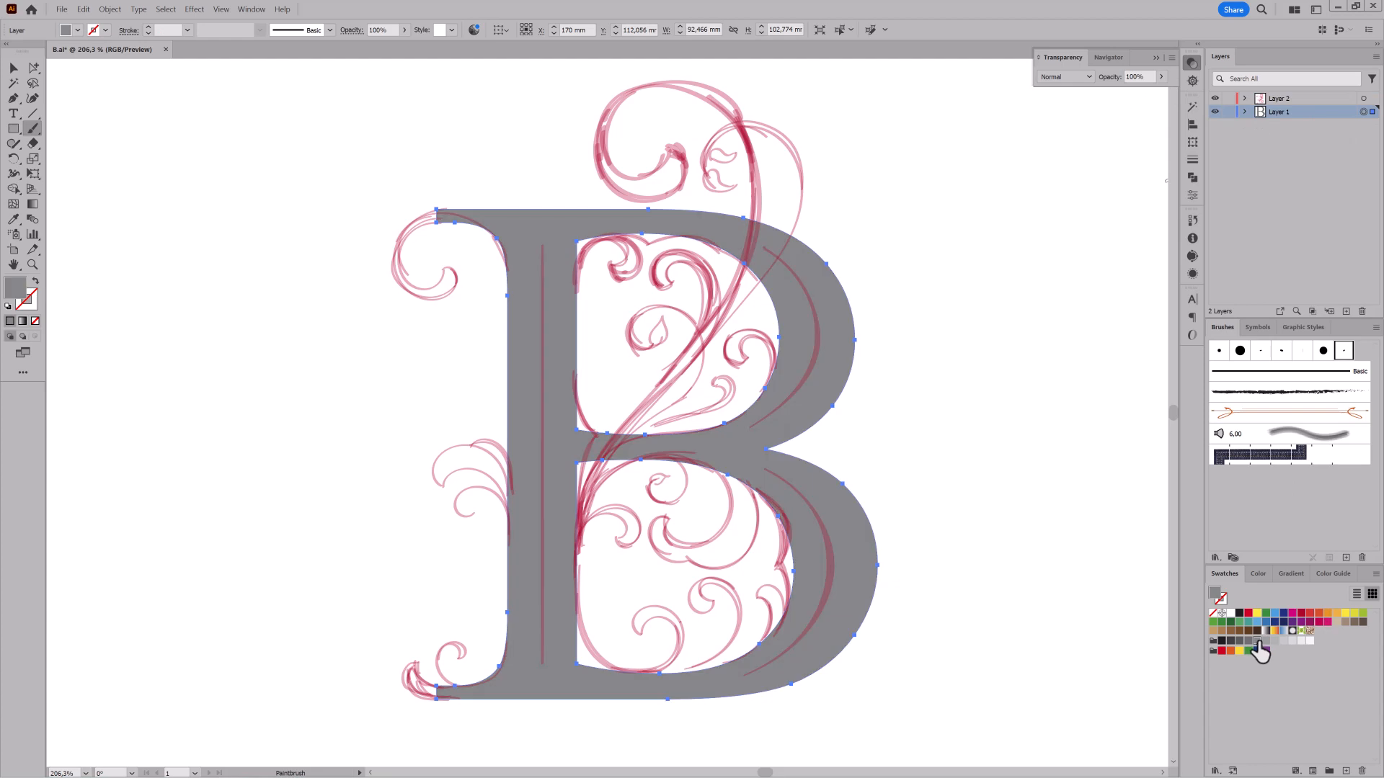
- Lock Layer 2 and erase a gap through the B's crossbar near the stem, where the sketched vine crosses it
left_click(1229, 98)
left_click(32, 143)
scroll(704, 479, "up", 5)
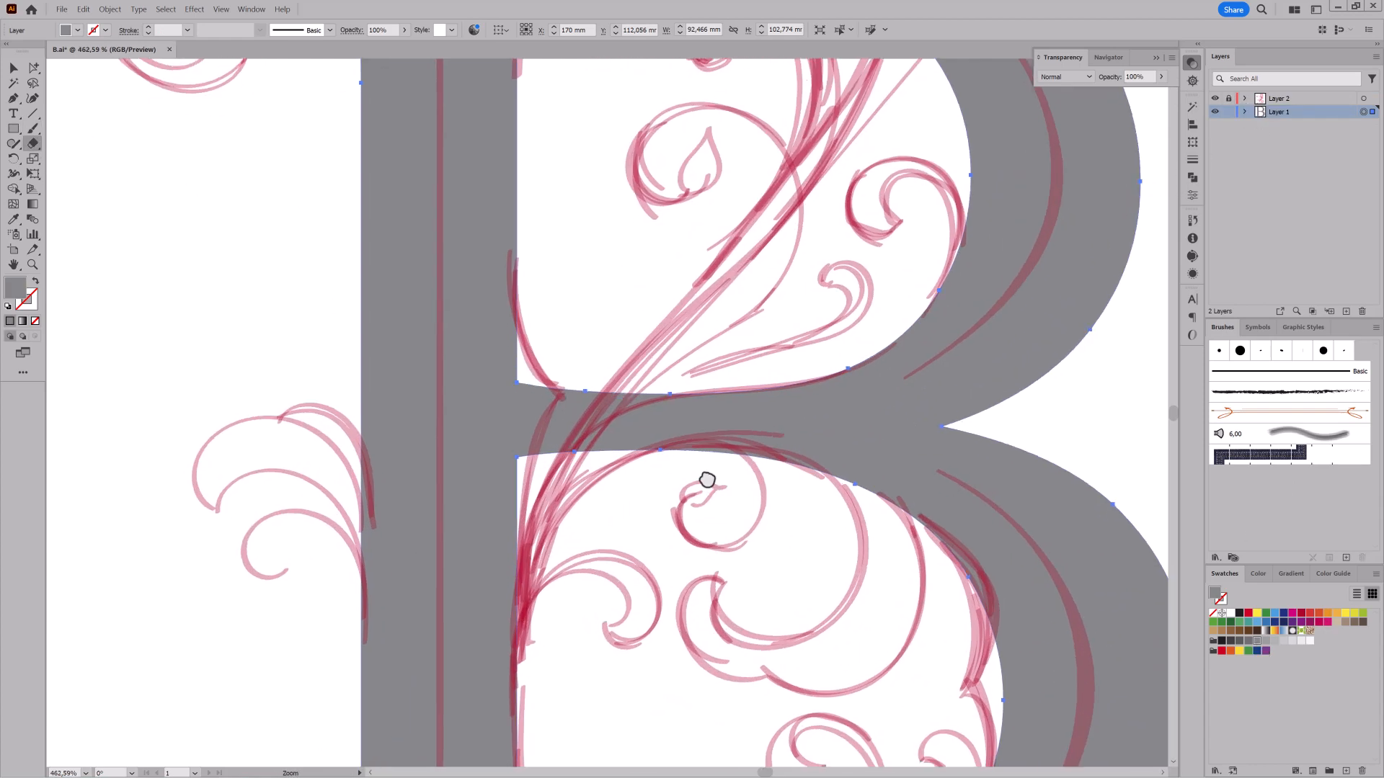
left_click_drag(671, 231, 661, 398)
- Remove the leftover crossbar stub's anchor points from the stem, flatten the resulting bulge and add an anchor lower on that edge
left_click(33, 68)
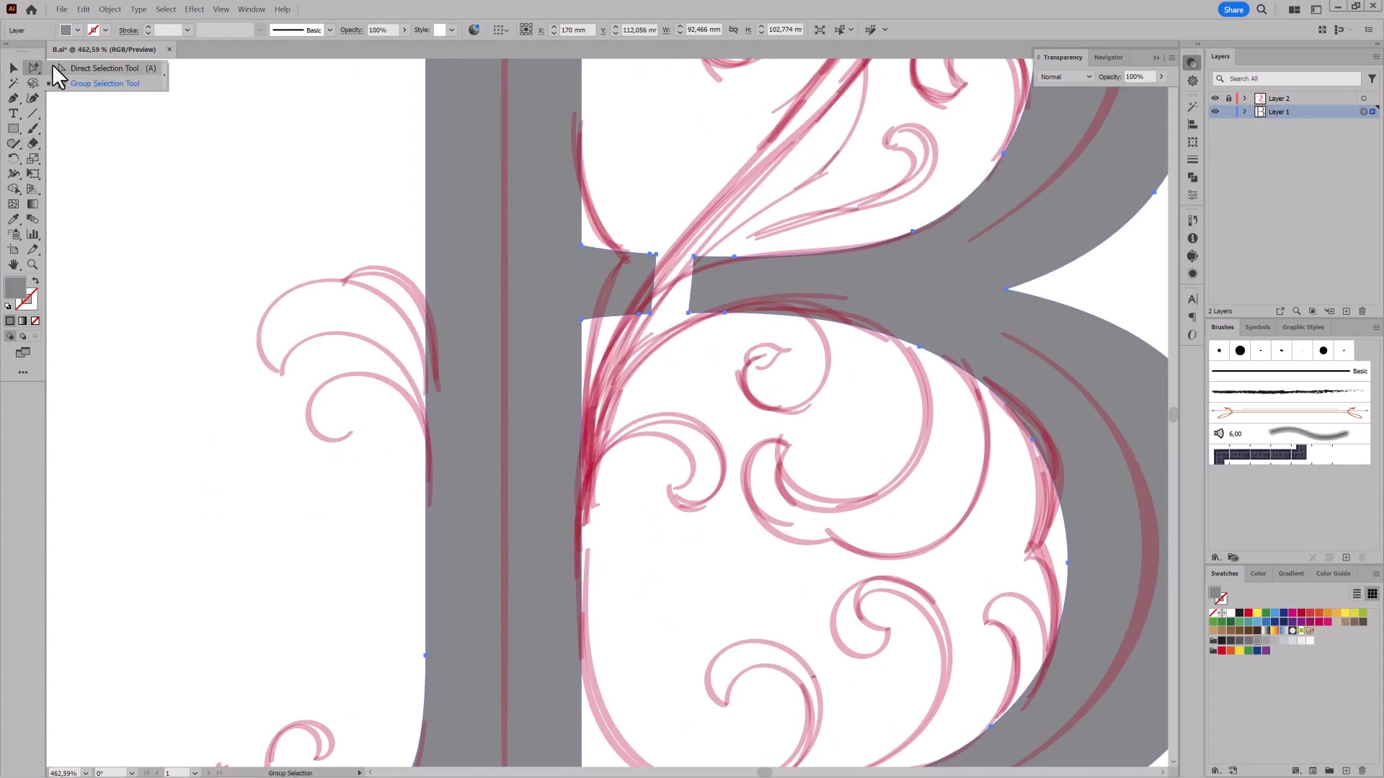
mouse_move(616, 230)
left_mouse_down()
mouse_move(671, 335)
mouse_move(660, 347)
left_mouse_up()
left_click(231, 31)
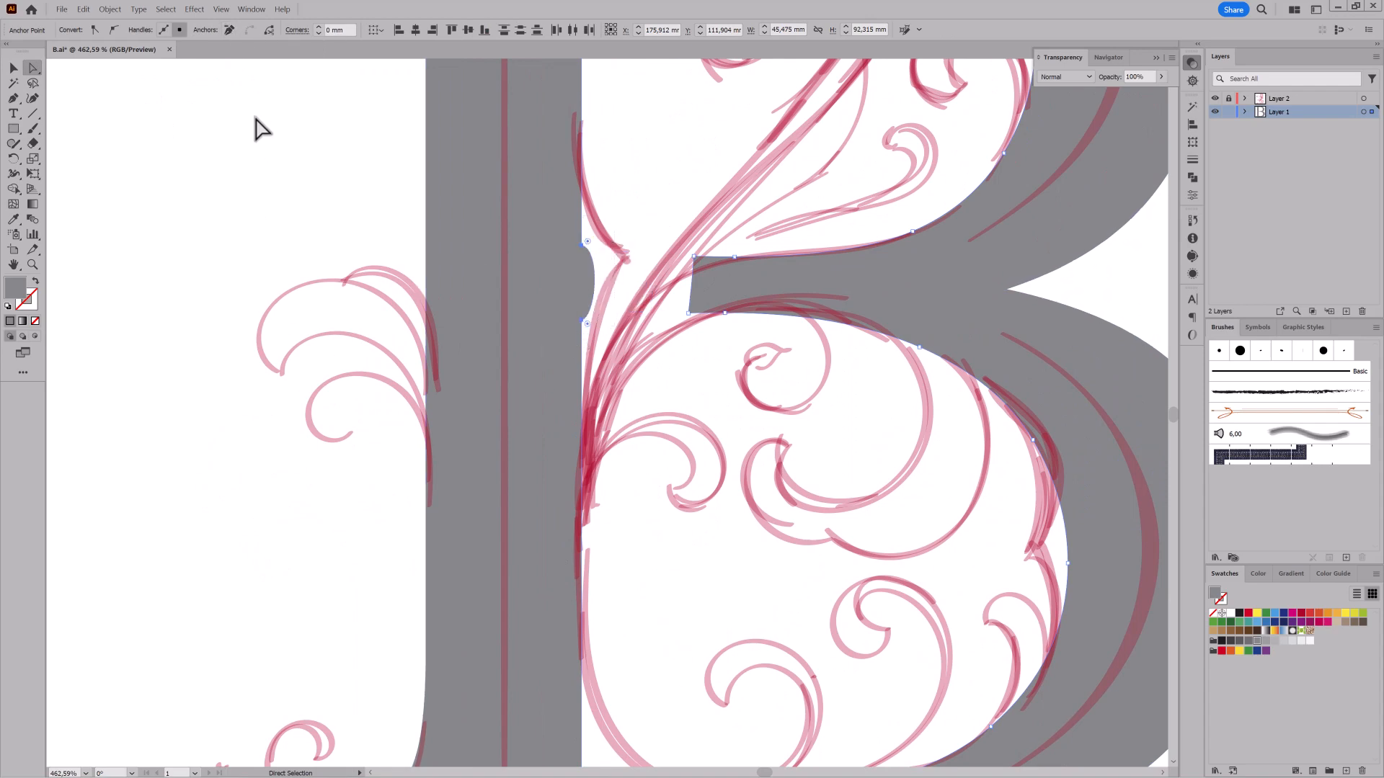
left_click(581, 246)
left_click_drag(599, 246, 582, 267)
left_click_drag(13, 98, 69, 110)
left_click(581, 470)
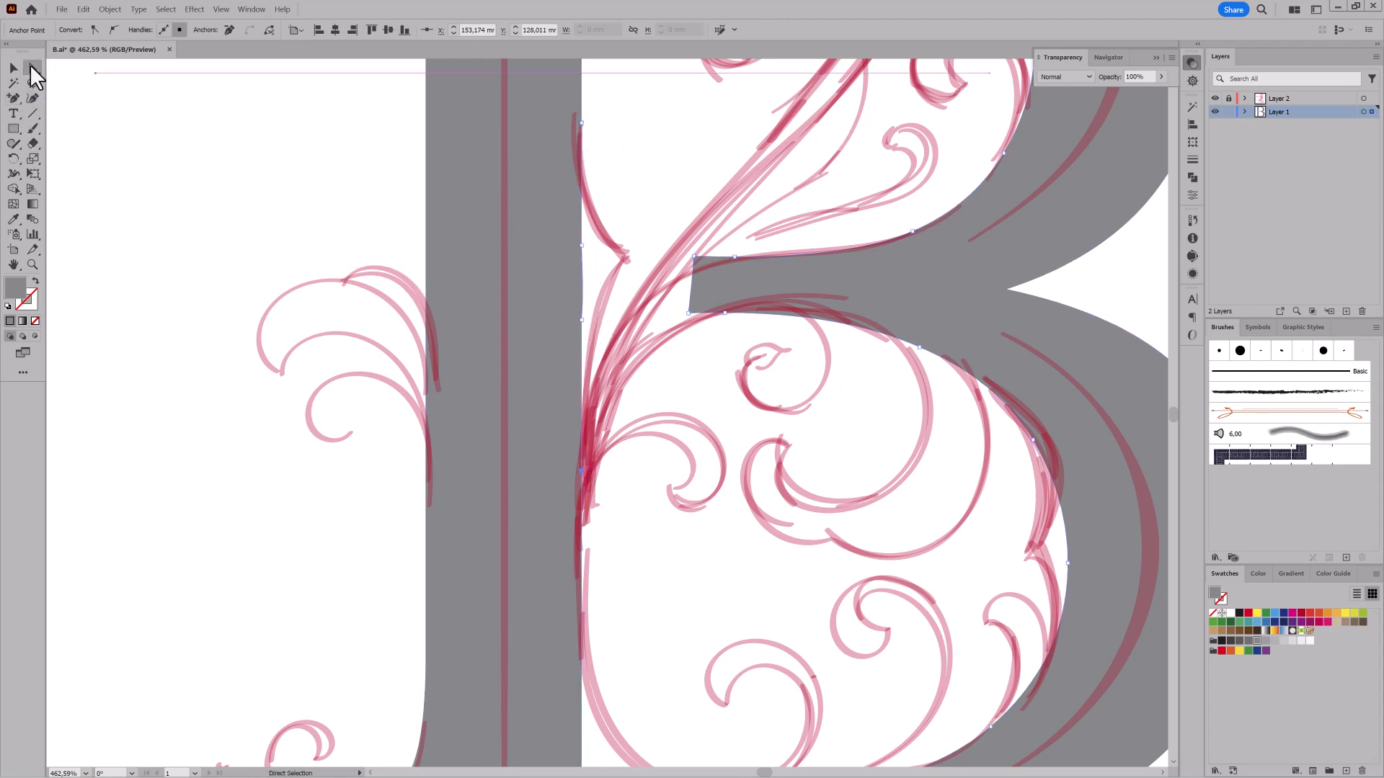
- Pull the stem edge out into a point at the sketched tip and curve the segment above it to follow the sketch
left_click(32, 68)
left_click_drag(580, 257, 587, 324)
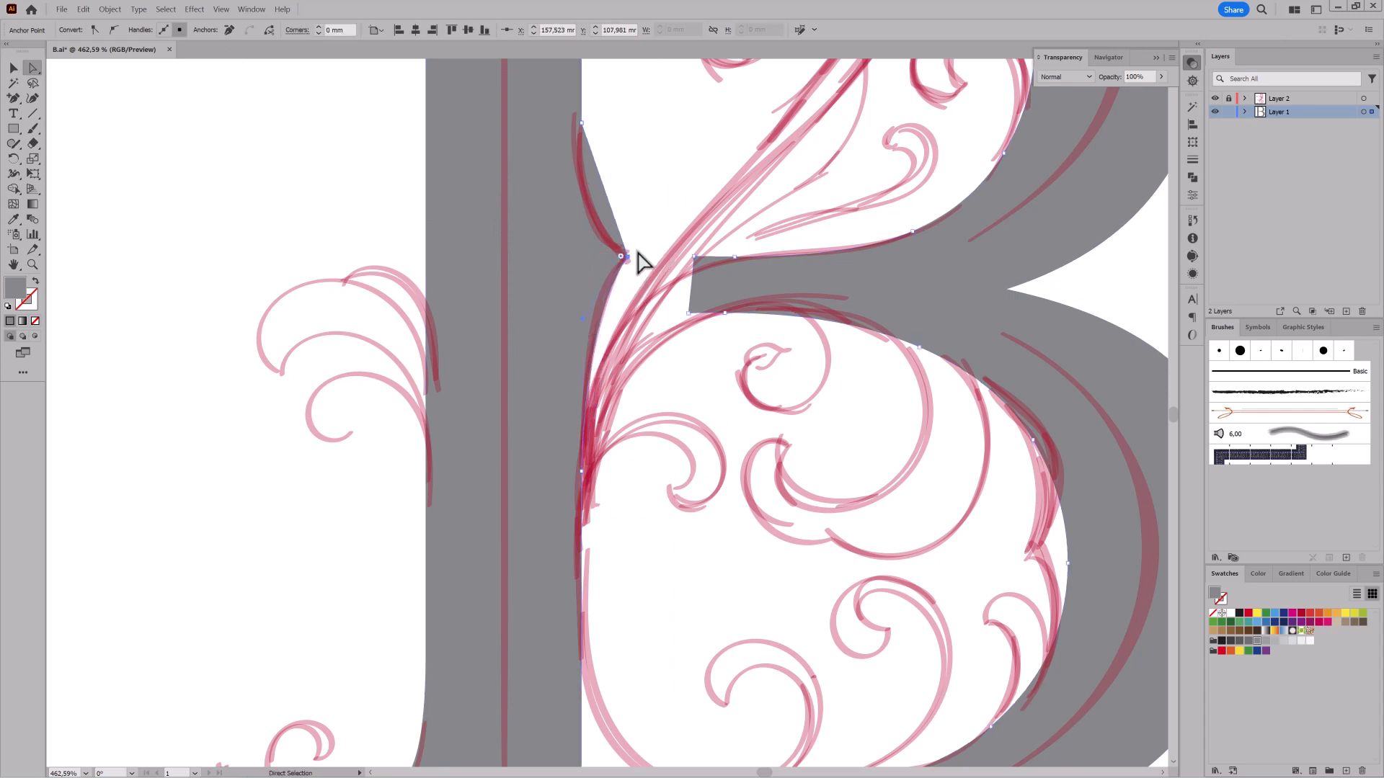
left_click_drag(15, 102, 72, 147)
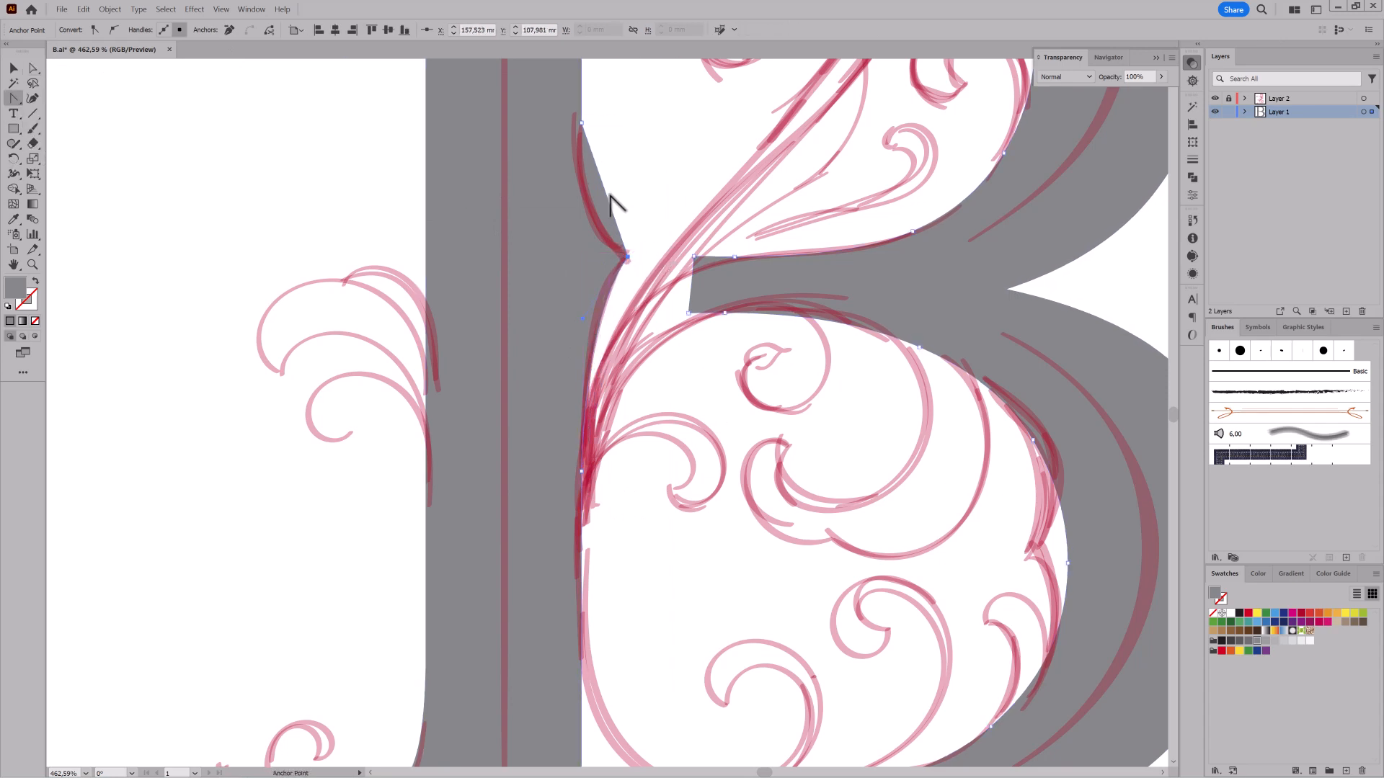
left_click_drag(608, 199, 581, 195)
left_click(32, 68)
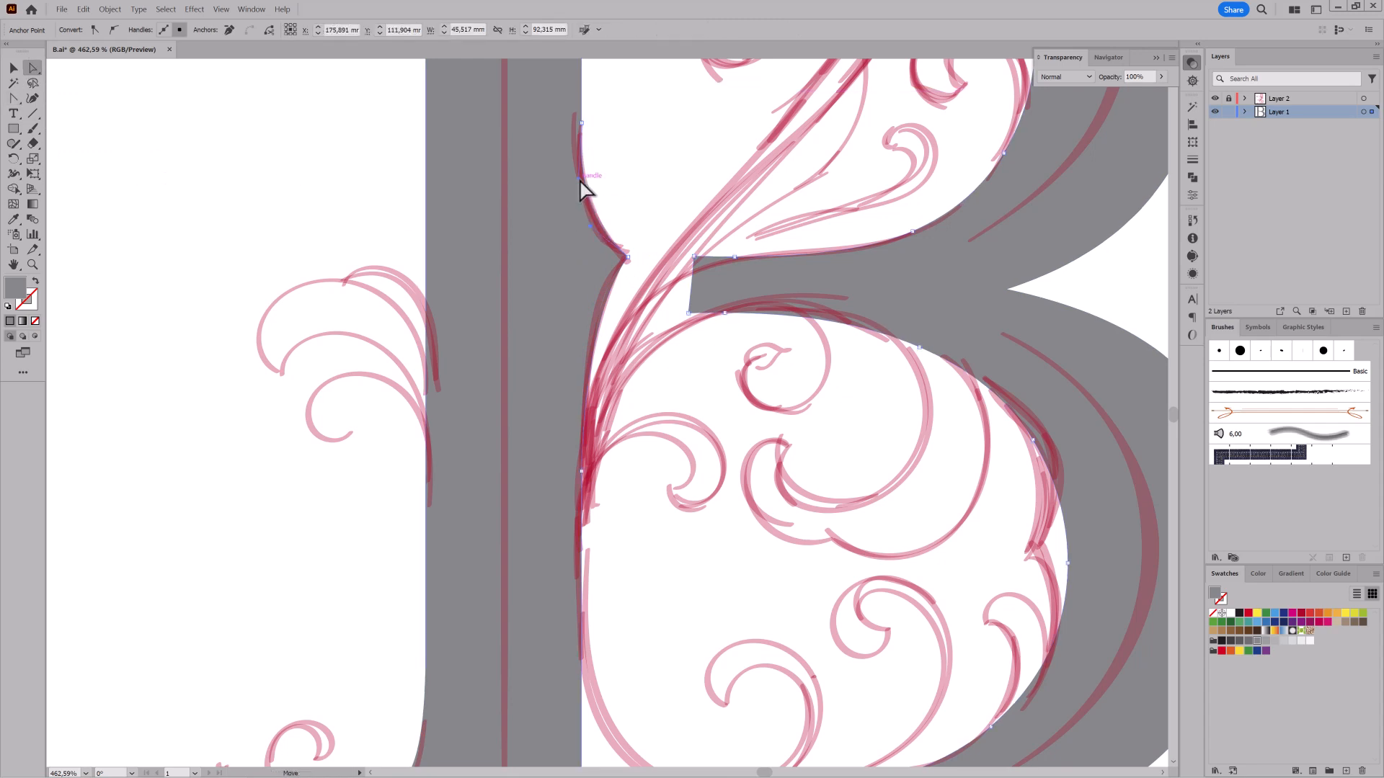
left_click(1215, 98)
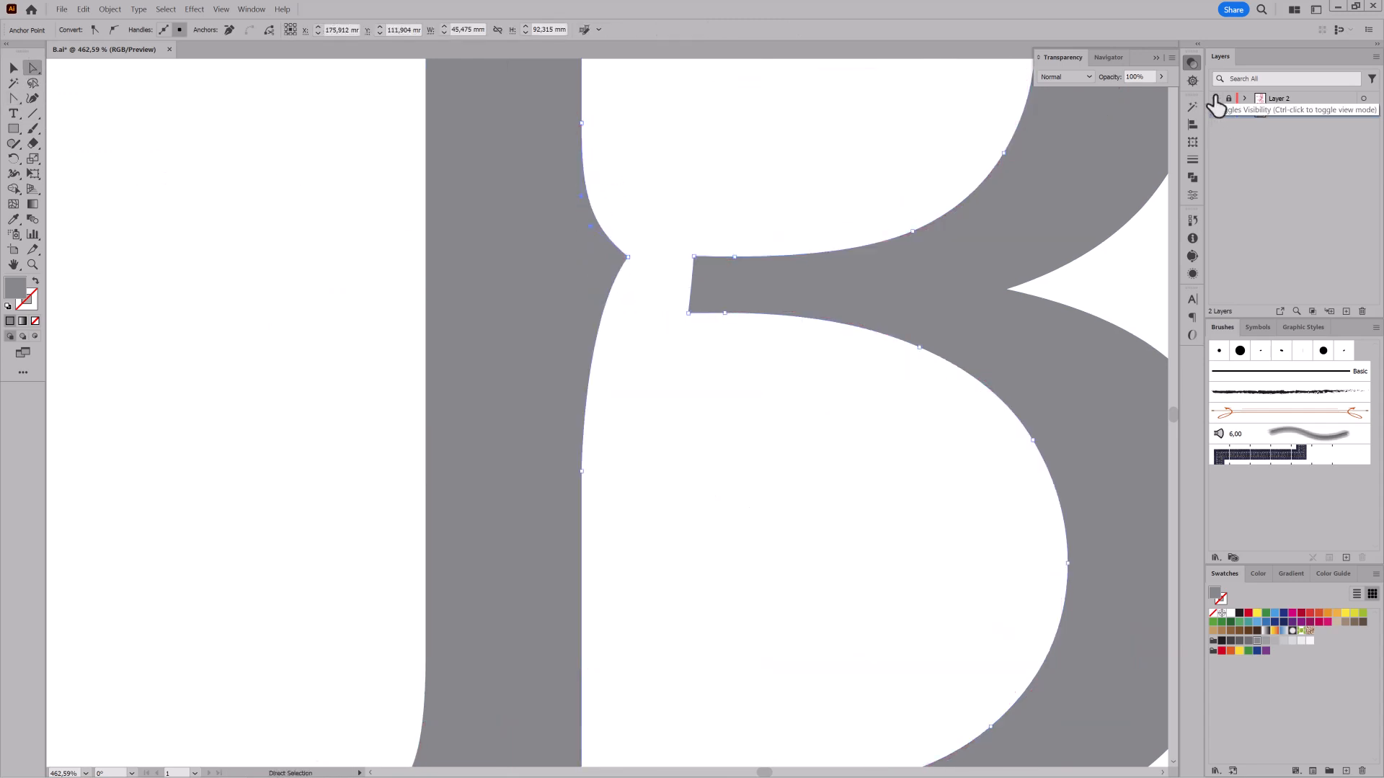
left_click(1215, 98)
- Extend the cut crossbar's lower corner down to the stem as a curved taper following the vine
left_click(688, 313)
left_click_drag(687, 312, 564, 314)
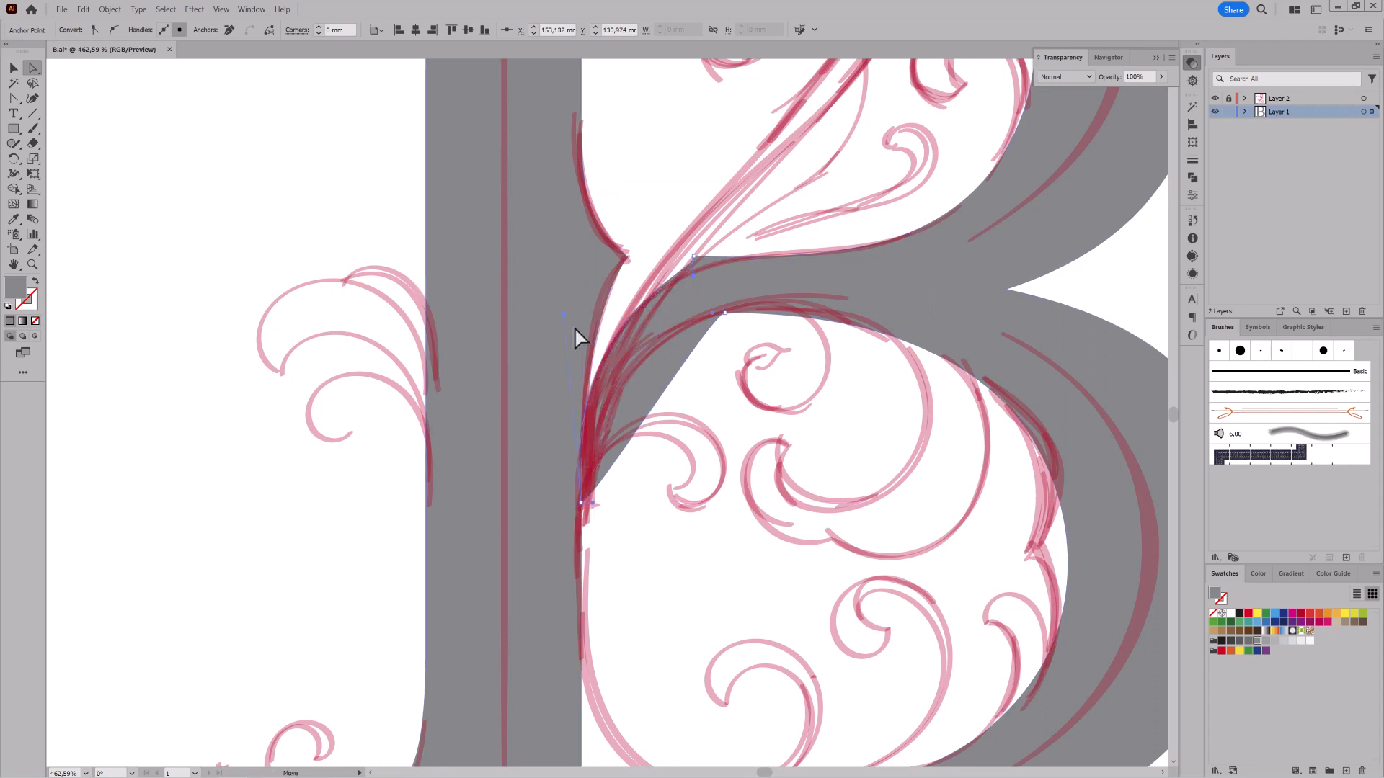
left_click_drag(592, 502, 597, 346)
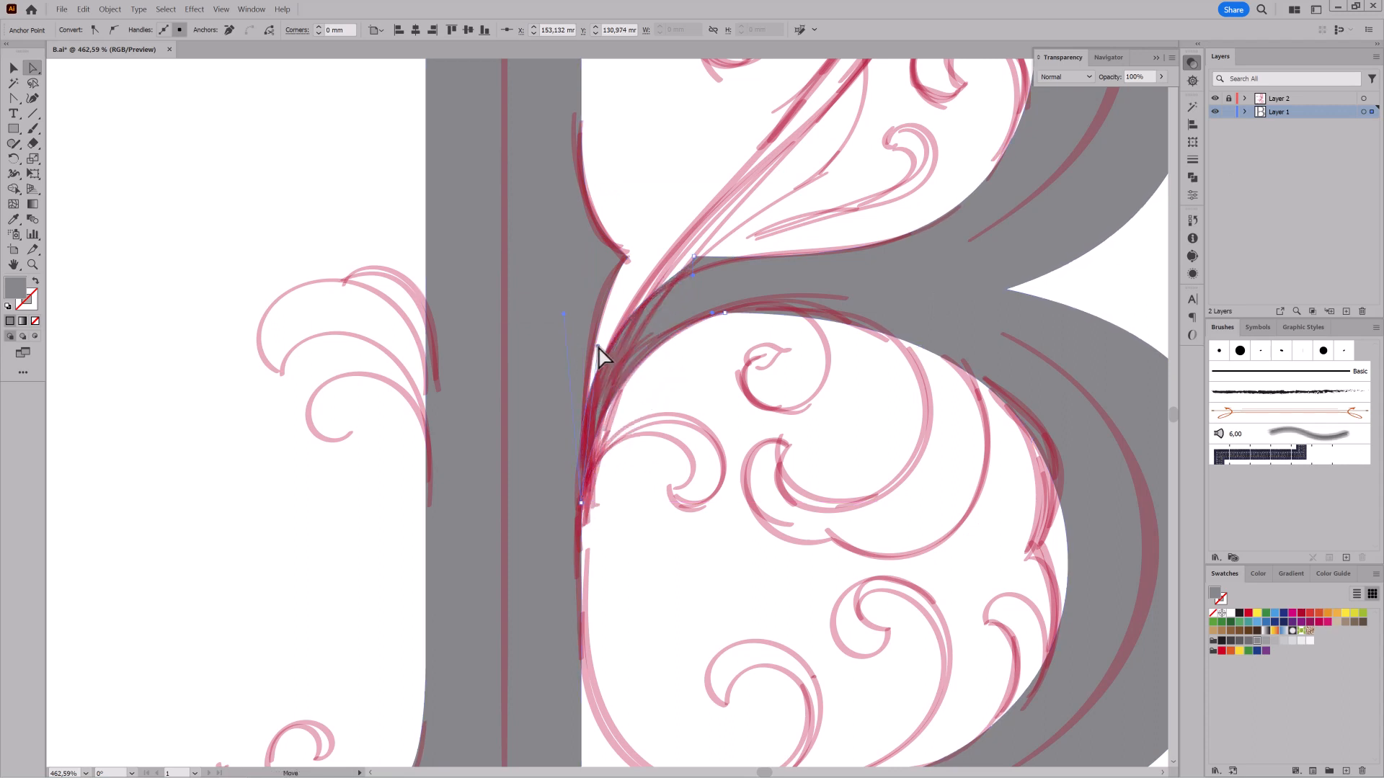
- Adjust the anchors and handles along the top of the lower counter to match the sketched arc
left_click(725, 313)
left_click_drag(805, 313, 805, 293)
left_click_drag(713, 316, 702, 317)
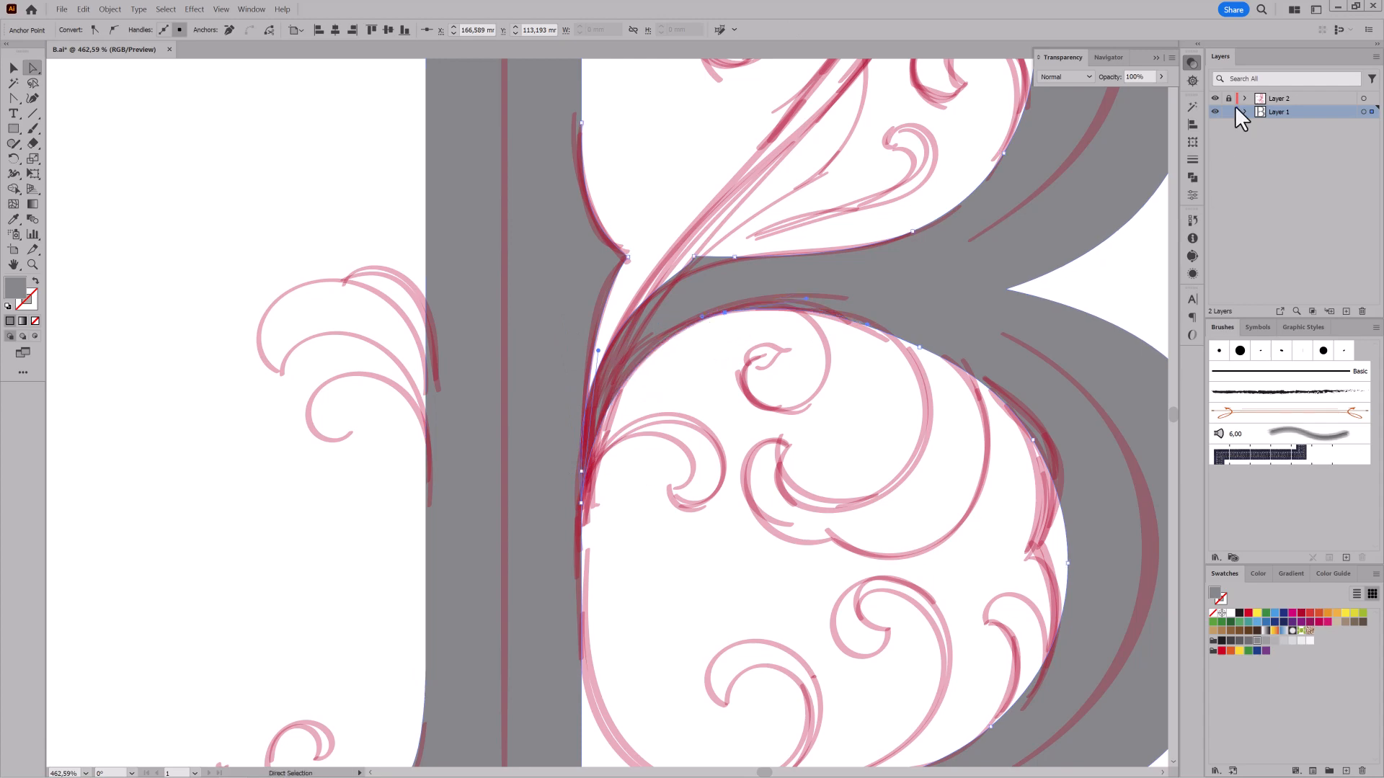
left_click(1215, 99)
left_click(1214, 98)
left_click_drag(919, 348, 918, 344)
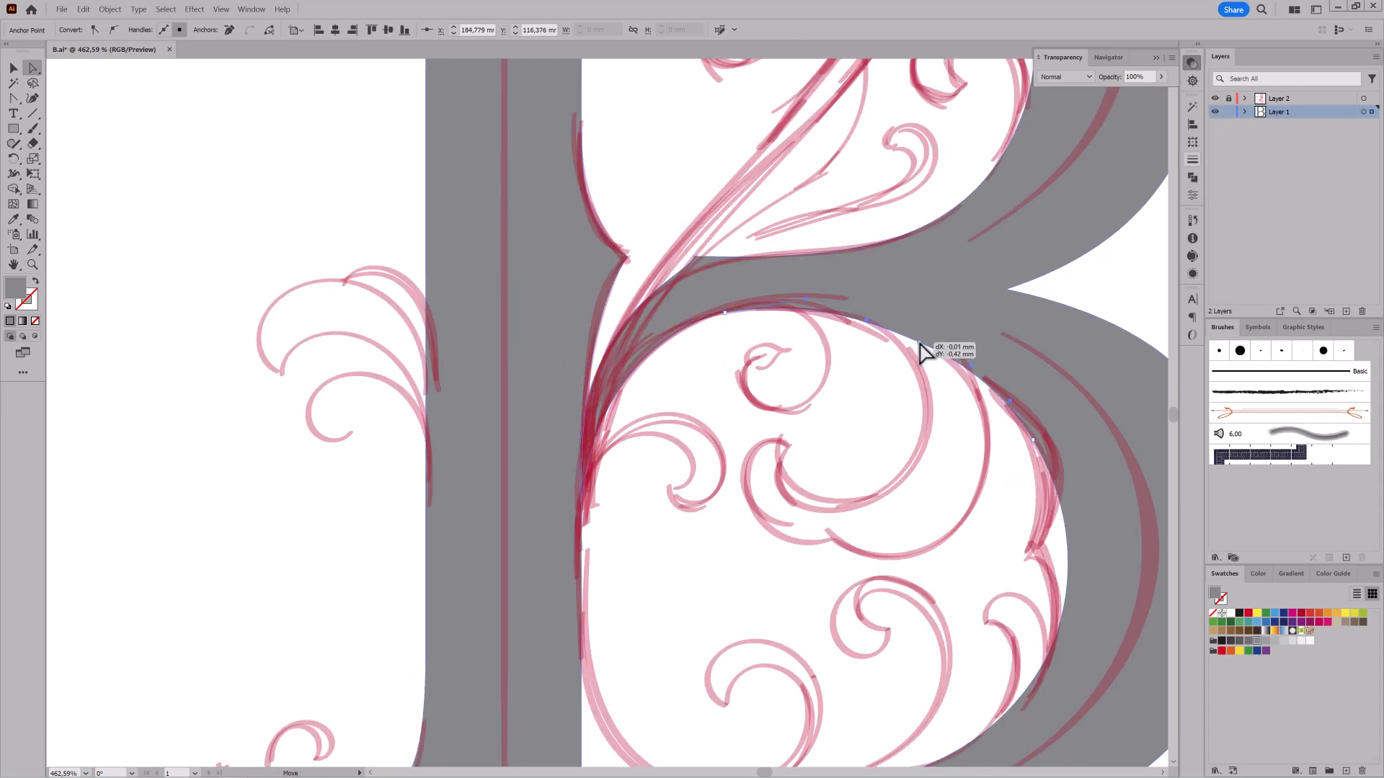
- Form the sketched notch on the right side of the lower counter and reshape the curves above and below it
left_click_drag(1066, 566, 1052, 510)
left_click(13, 96)
mouse_move(1027, 614)
left_mouse_down()
mouse_move(1078, 627)
mouse_move(1083, 596)
left_mouse_up()
key("a")
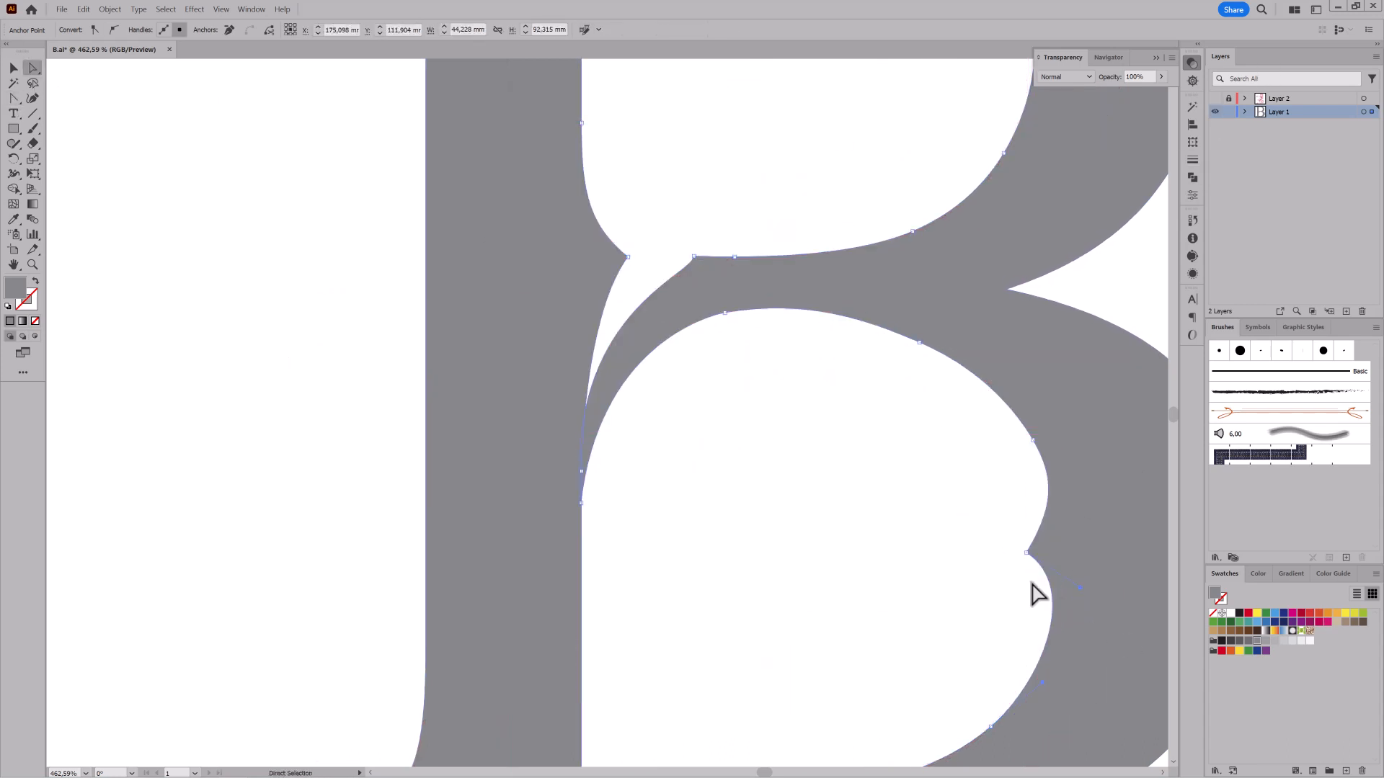
left_click_drag(1027, 553, 1035, 542)
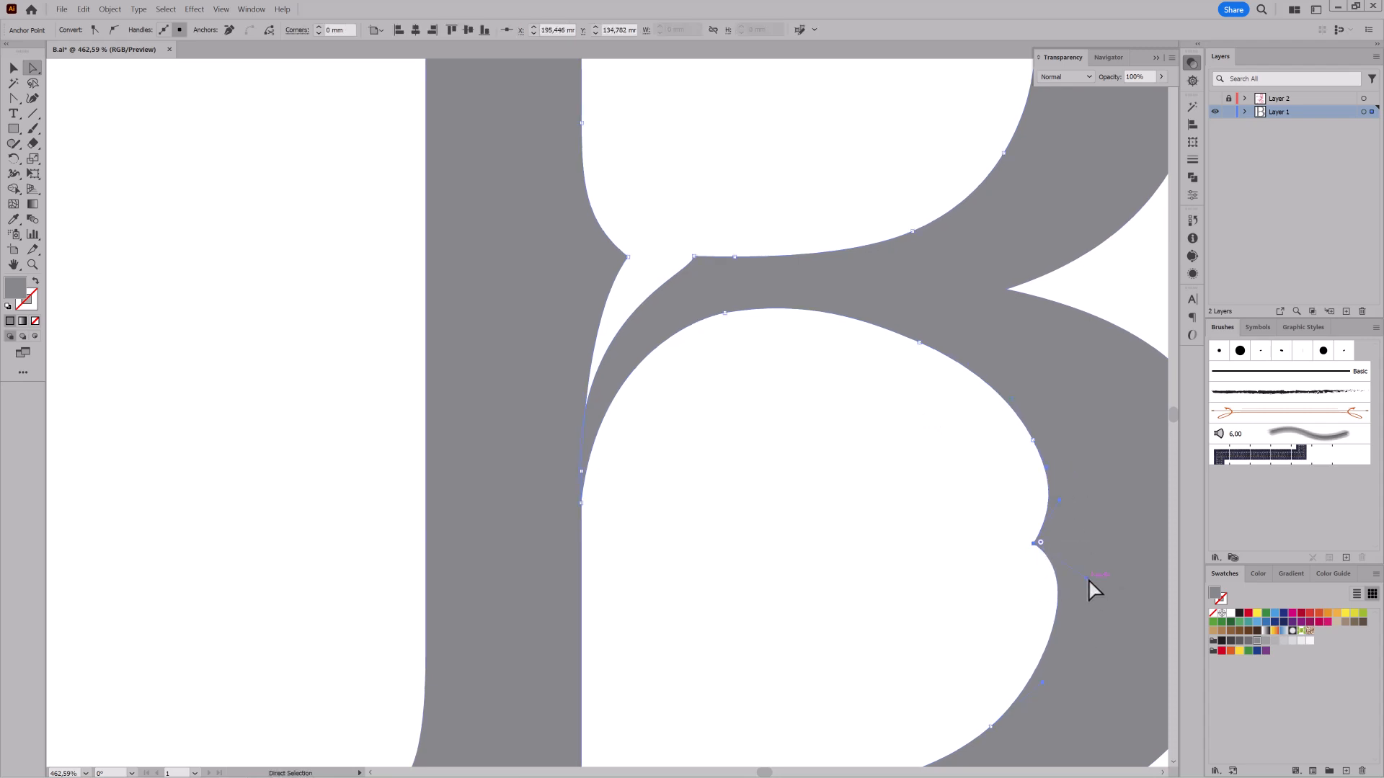
left_click_drag(1088, 579, 1081, 593)
left_click(1215, 99)
left_click(1032, 440)
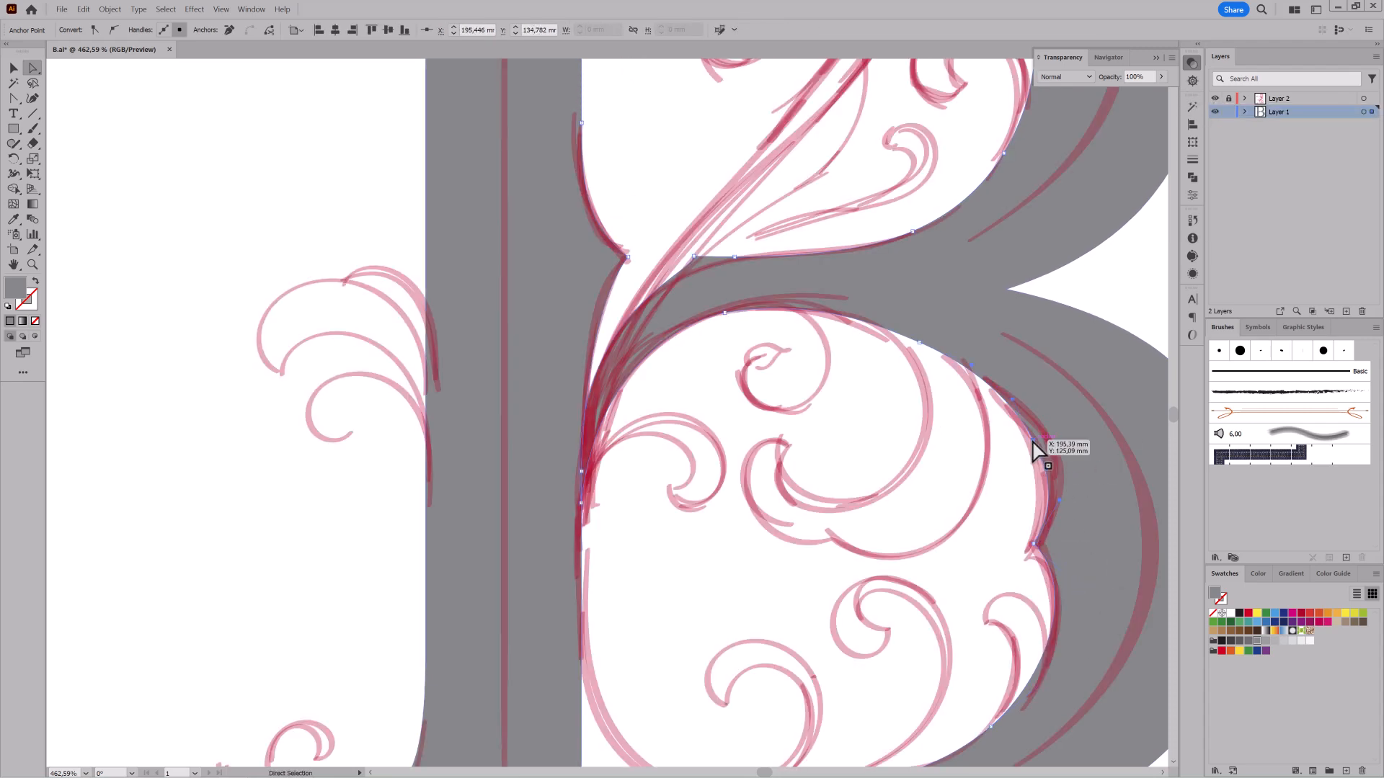
left_click_drag(1033, 441, 989, 397)
- Smooth the crossbar's upper edge into its tapered end by adjusting the anchors and handles, checking with Layer 2 hidden
mouse_move(696, 258)
left_mouse_down()
mouse_move(723, 262)
mouse_move(692, 260)
left_mouse_up()
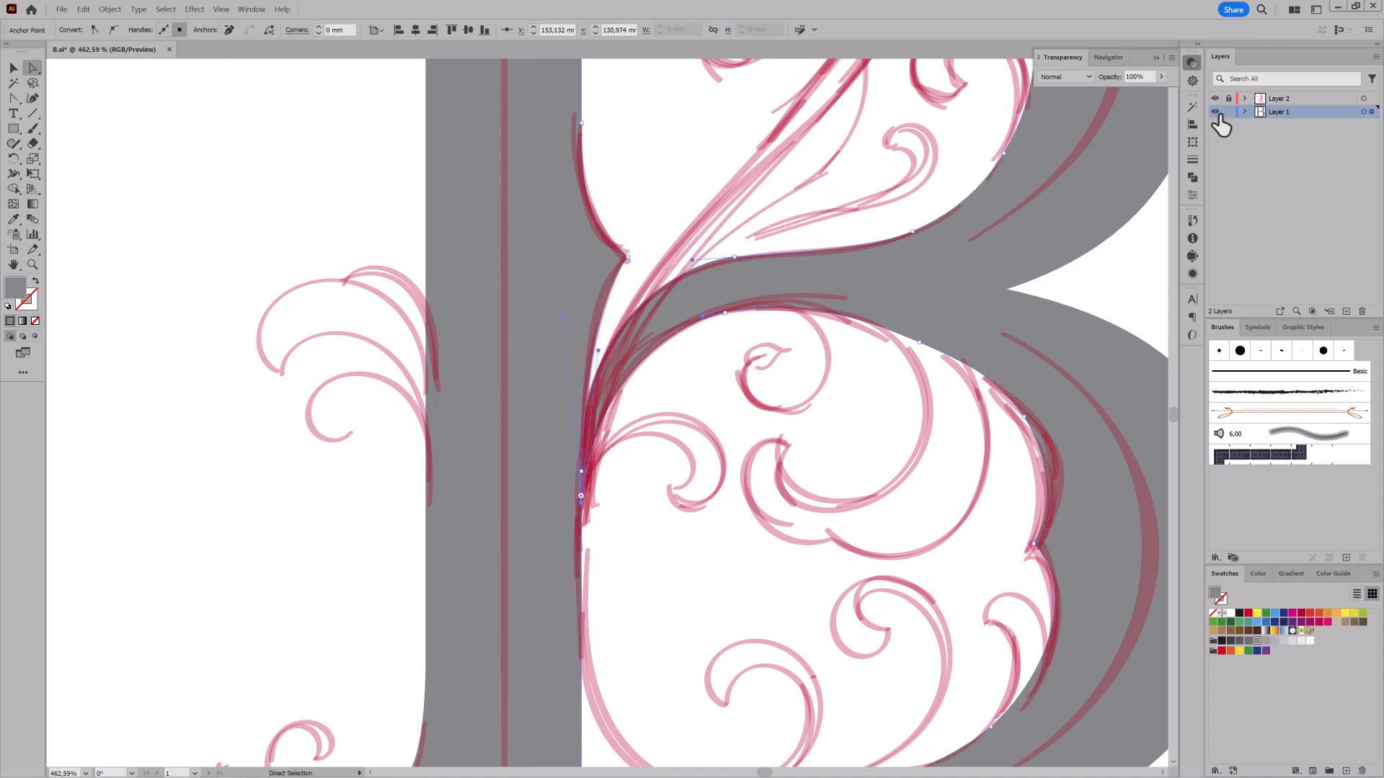
left_click(1215, 98)
mouse_move(900, 520)
left_mouse_down()
mouse_move(735, 494)
mouse_move(613, 430)
left_mouse_up()
left_click_drag(751, 447, 866, 492)
left_click_drag(828, 284, 822, 377)
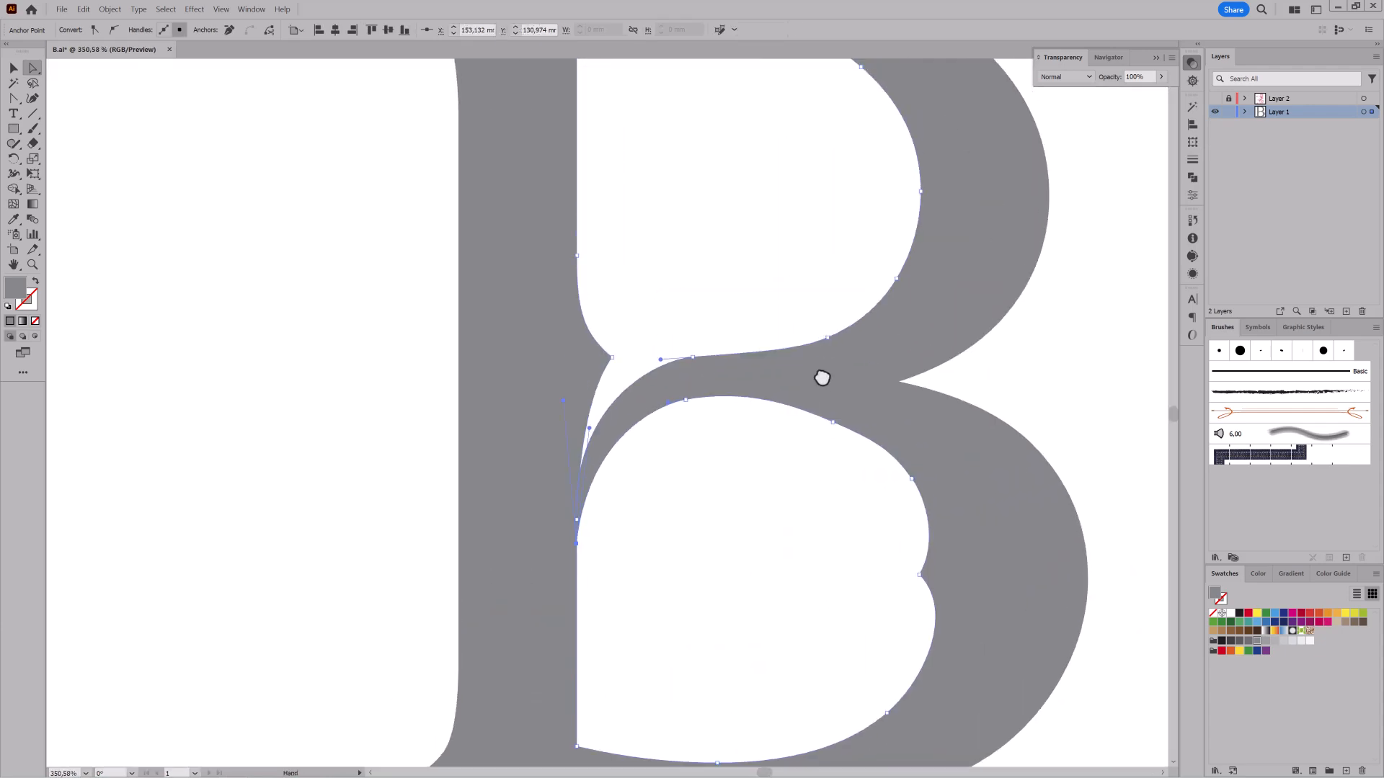
left_click(1215, 99)
mouse_move(677, 366)
left_mouse_down()
mouse_move(727, 376)
mouse_move(730, 353)
left_mouse_up()
- Round the lower counter's bottom-left corner by removing its corner anchor and adjusting the neighboring anchors and handles
left_click_drag(861, 493, 798, 412)
left_click_drag(785, 509, 782, 459)
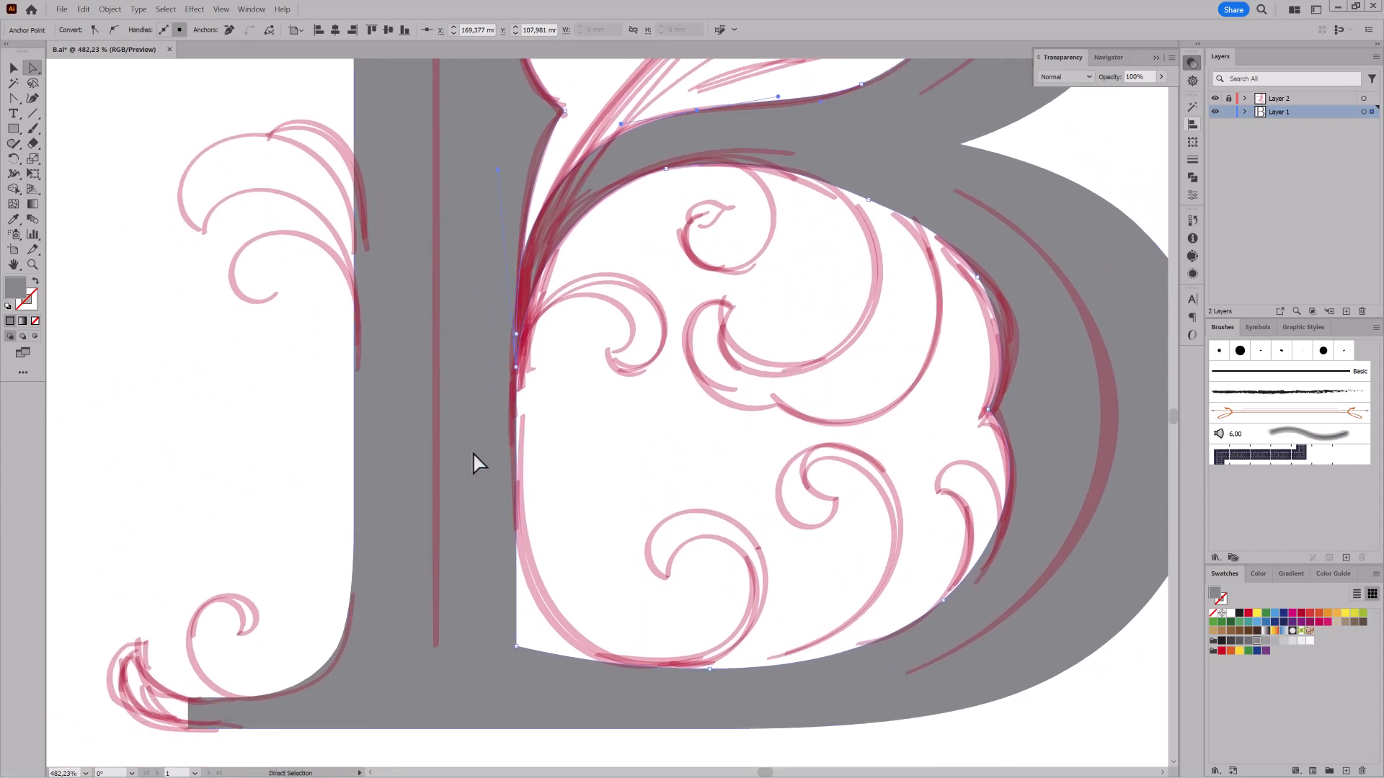
left_click_drag(710, 669, 690, 669)
left_click(516, 647)
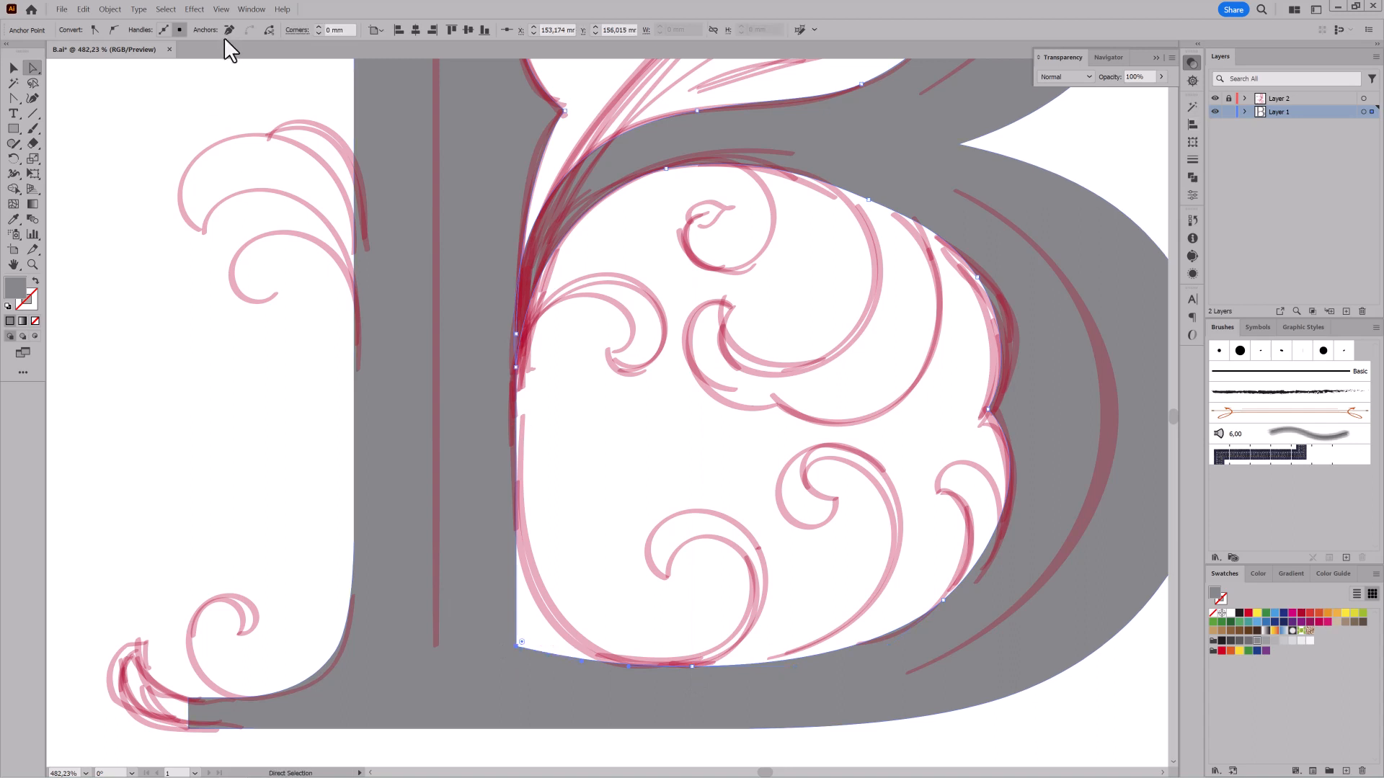
left_click(229, 30)
left_click(516, 333)
left_click_drag(629, 666, 497, 659)
left_click(13, 98)
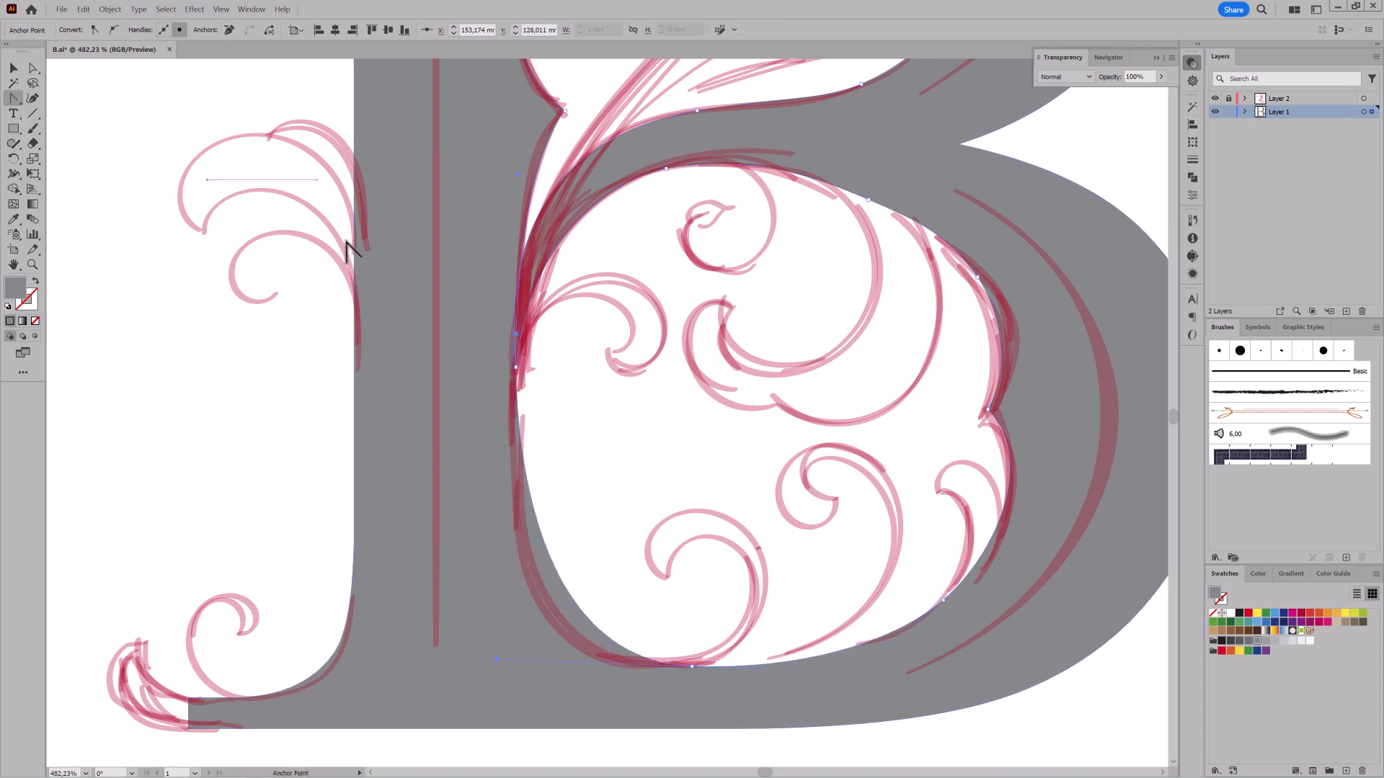
left_click_drag(516, 333, 517, 295)
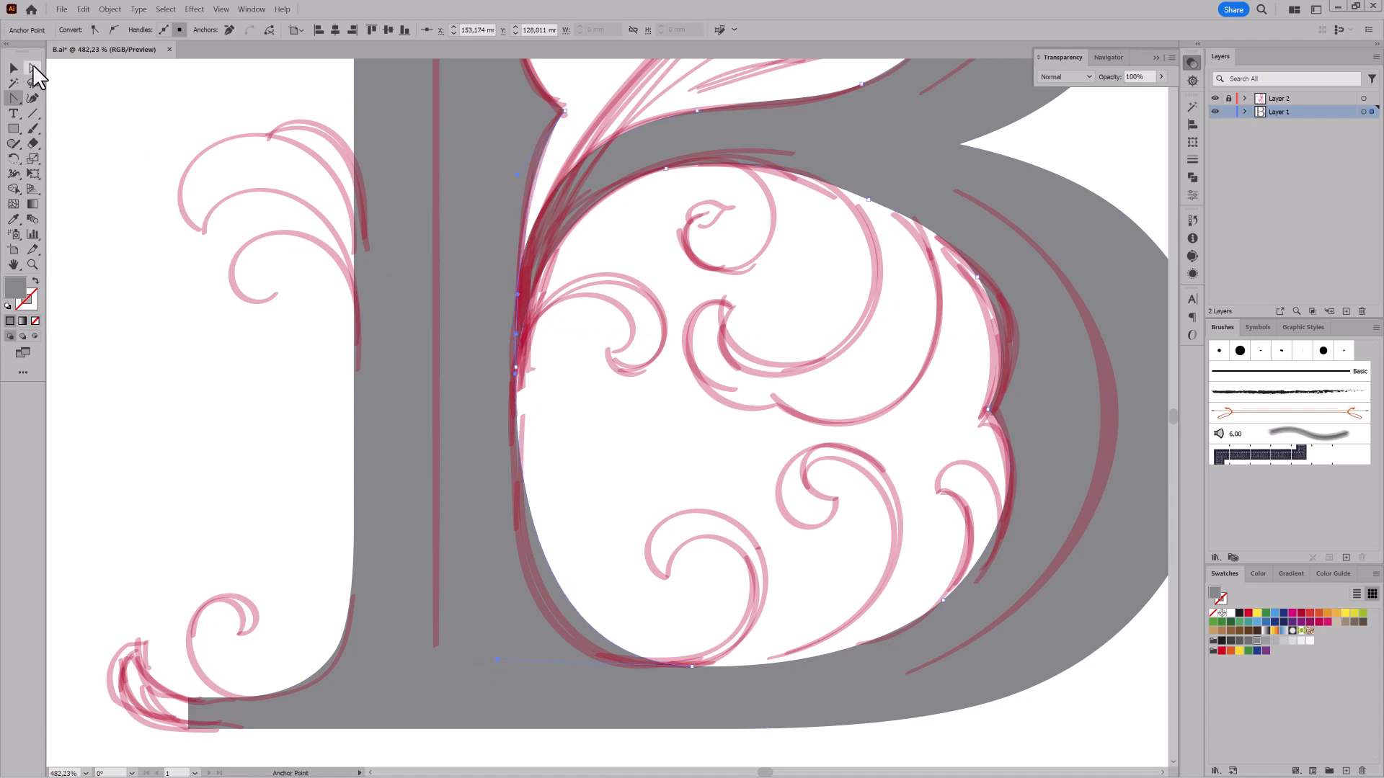
left_click(32, 67)
left_click(1215, 99)
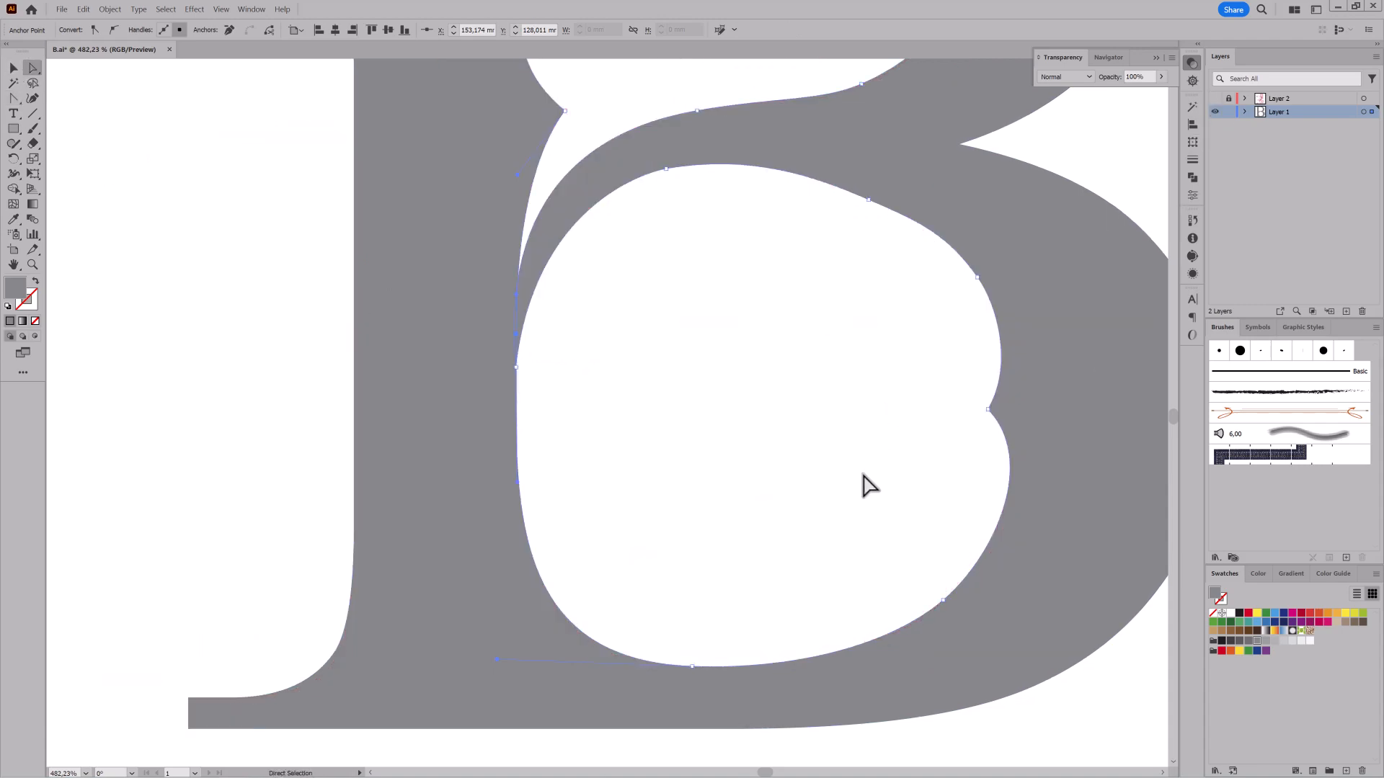
mouse_move(865, 478)
left_mouse_down()
mouse_move(828, 482)
mouse_move(927, 513)
left_mouse_up()
left_click_drag(927, 514, 871, 510)
- Delete the extra anchor on the lower counter's upper-right curve and lengthen the neighboring handle to keep the arc smooth
left_click(1215, 98)
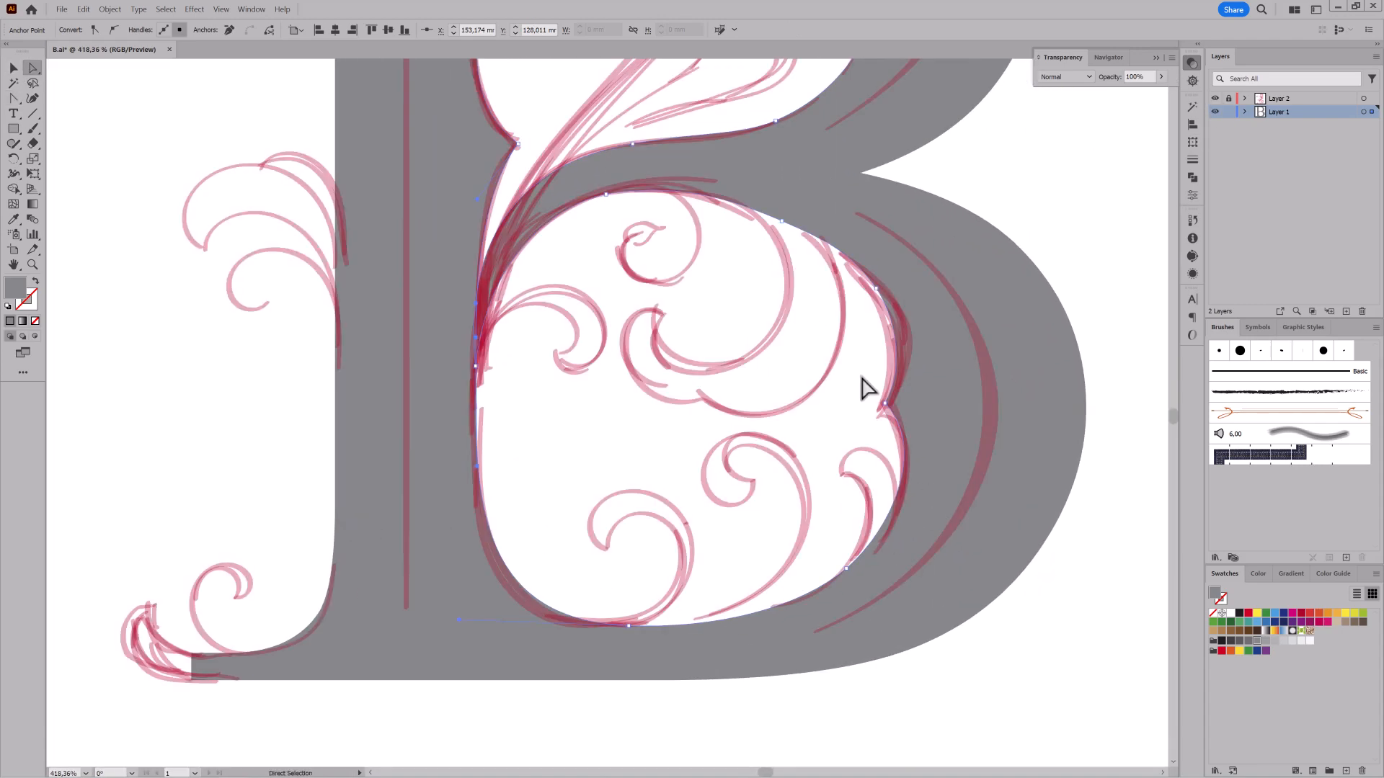
scroll(737, 297, "up", 2)
mouse_move(749, 292)
left_mouse_down()
mouse_move(744, 274)
mouse_move(909, 345)
left_mouse_up()
left_click(885, 538)
left_click(872, 376)
key("Delete")
left_click(1215, 98)
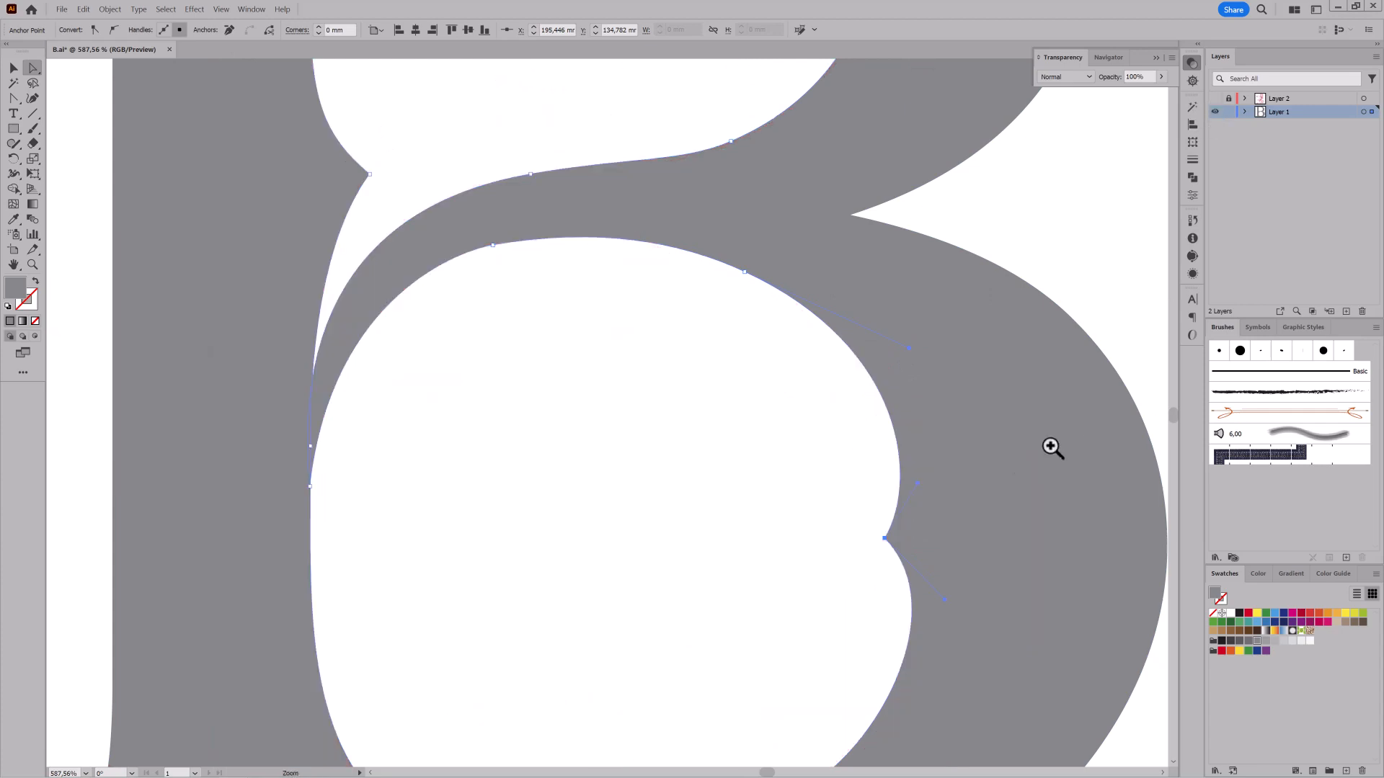
scroll(1047, 448, "down", 3)
- Reshape the B's bottom-left serif into an upward curl by moving its corner to the sketched tip and curving both edges
left_click(1215, 99)
mouse_move(779, 338)
left_mouse_down()
mouse_move(720, 516)
mouse_move(760, 420)
mouse_move(757, 321)
left_mouse_up()
left_click_drag(533, 591, 606, 592)
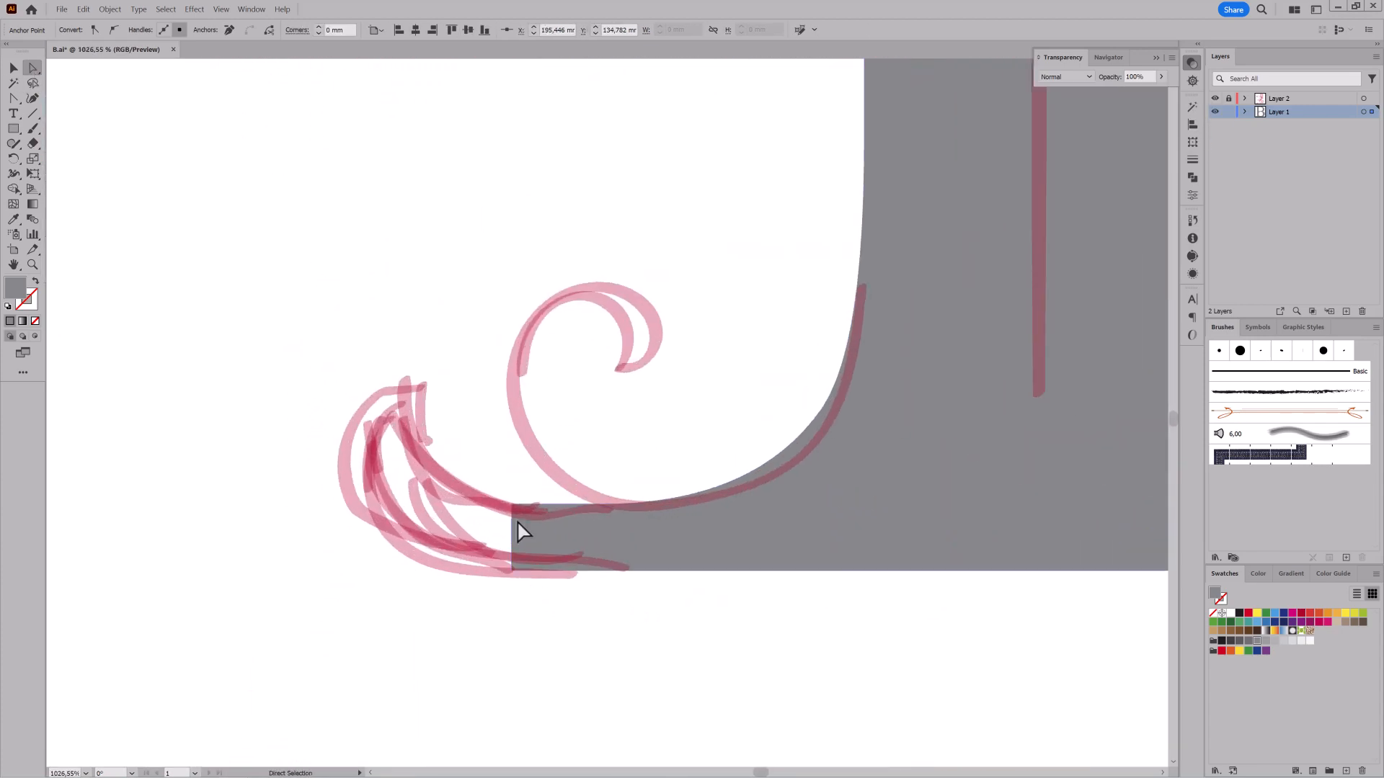
left_click_drag(516, 512, 418, 385)
left_click(14, 98)
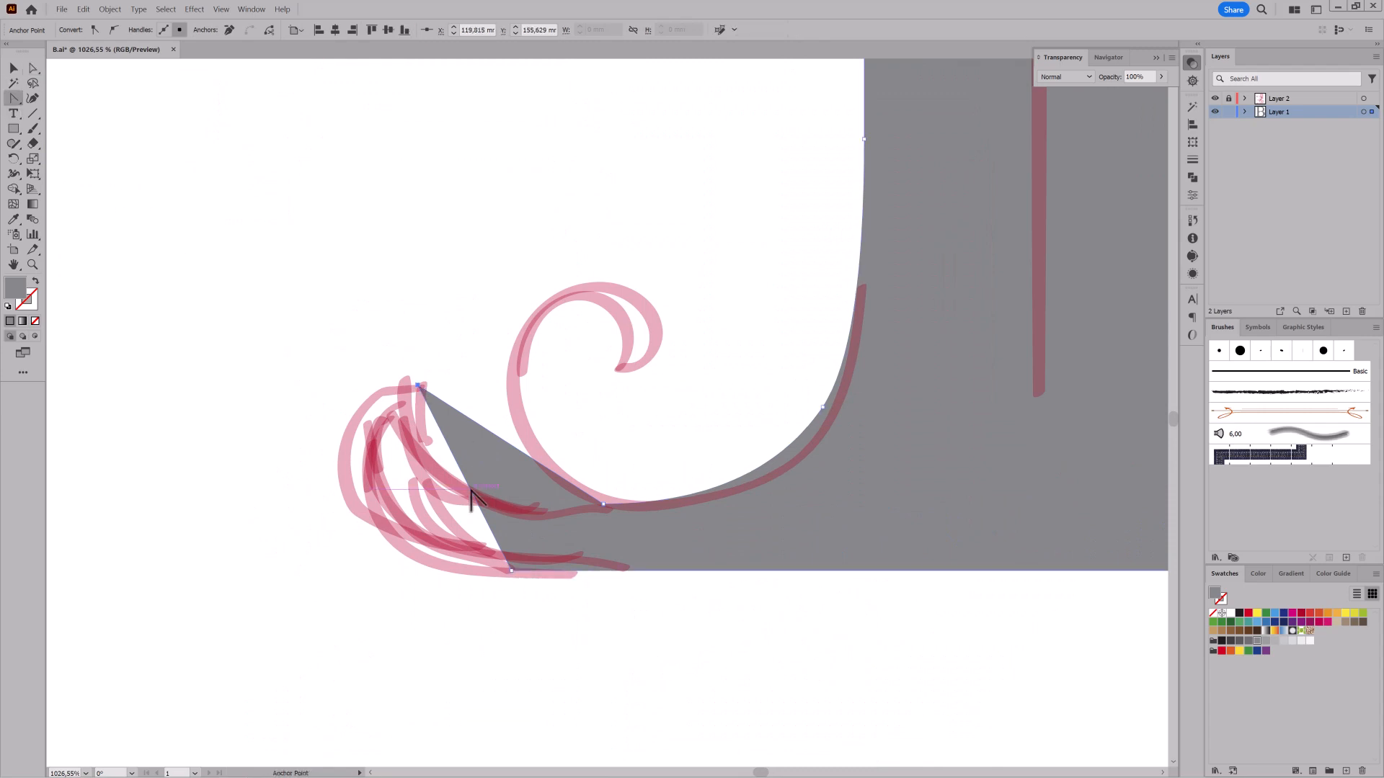
left_click_drag(470, 492, 337, 570)
key("a")
left_click_drag(342, 472, 310, 409)
left_click_drag(479, 439, 396, 459)
key("a")
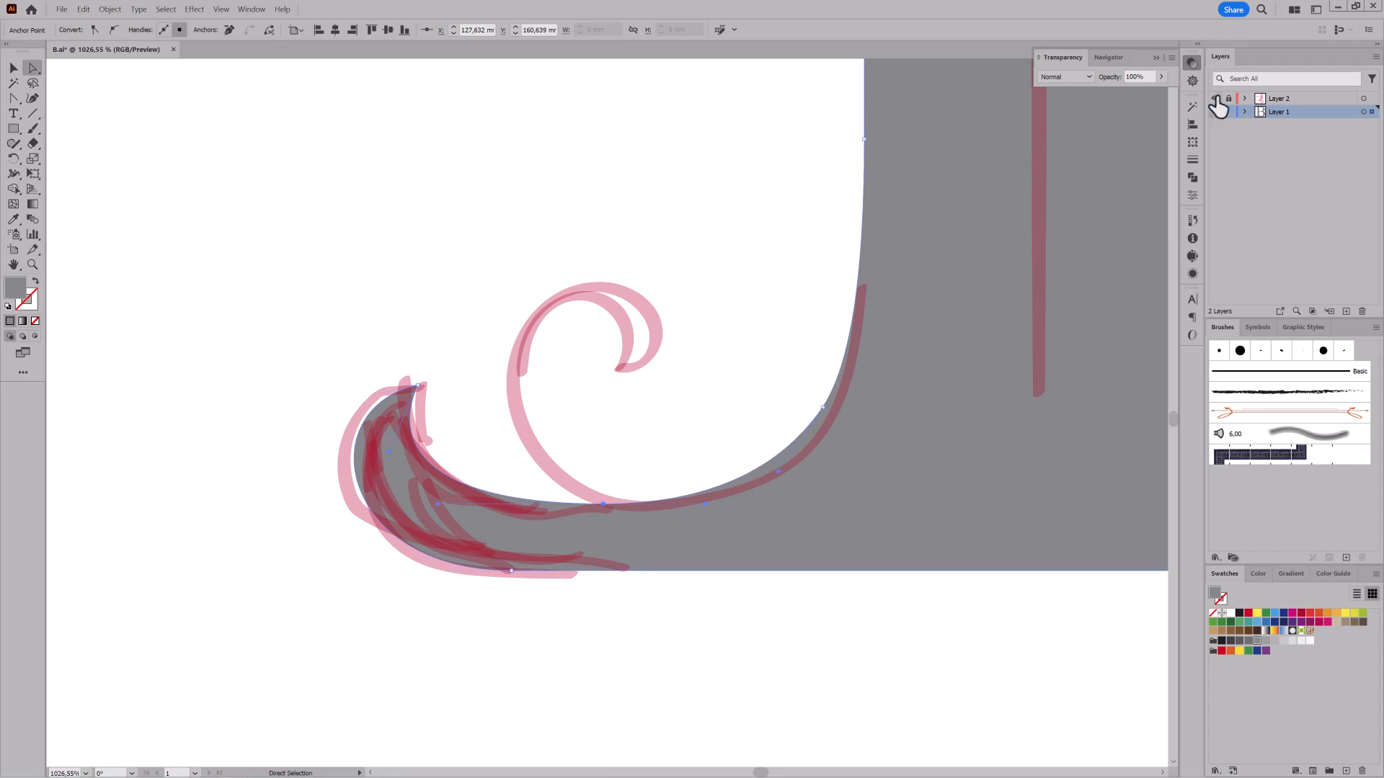
- Hide Layer 2, fine-tune the bottom-left curl's tip and outer curve, and nudge the curl's anchors slightly right
left_click(1215, 98)
left_click_drag(417, 386, 420, 398)
left_click_drag(338, 571, 333, 563)
left_click_drag(414, 392, 617, 637)
key("Right")
key("Right")
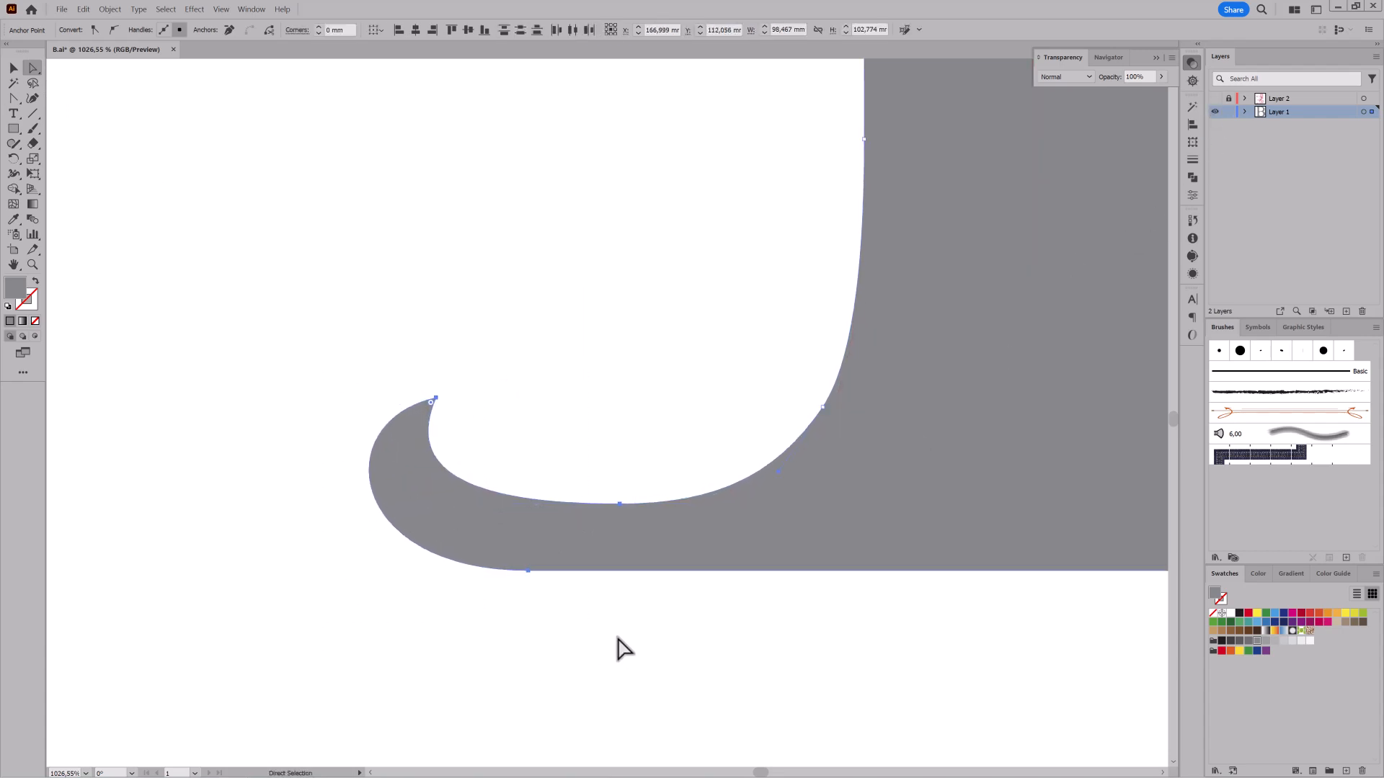
- Move the curl's tip slightly inward and adjust its handles to refine the outer and inner curves
left_click_drag(435, 397, 447, 403)
left_click_drag(335, 423, 343, 395)
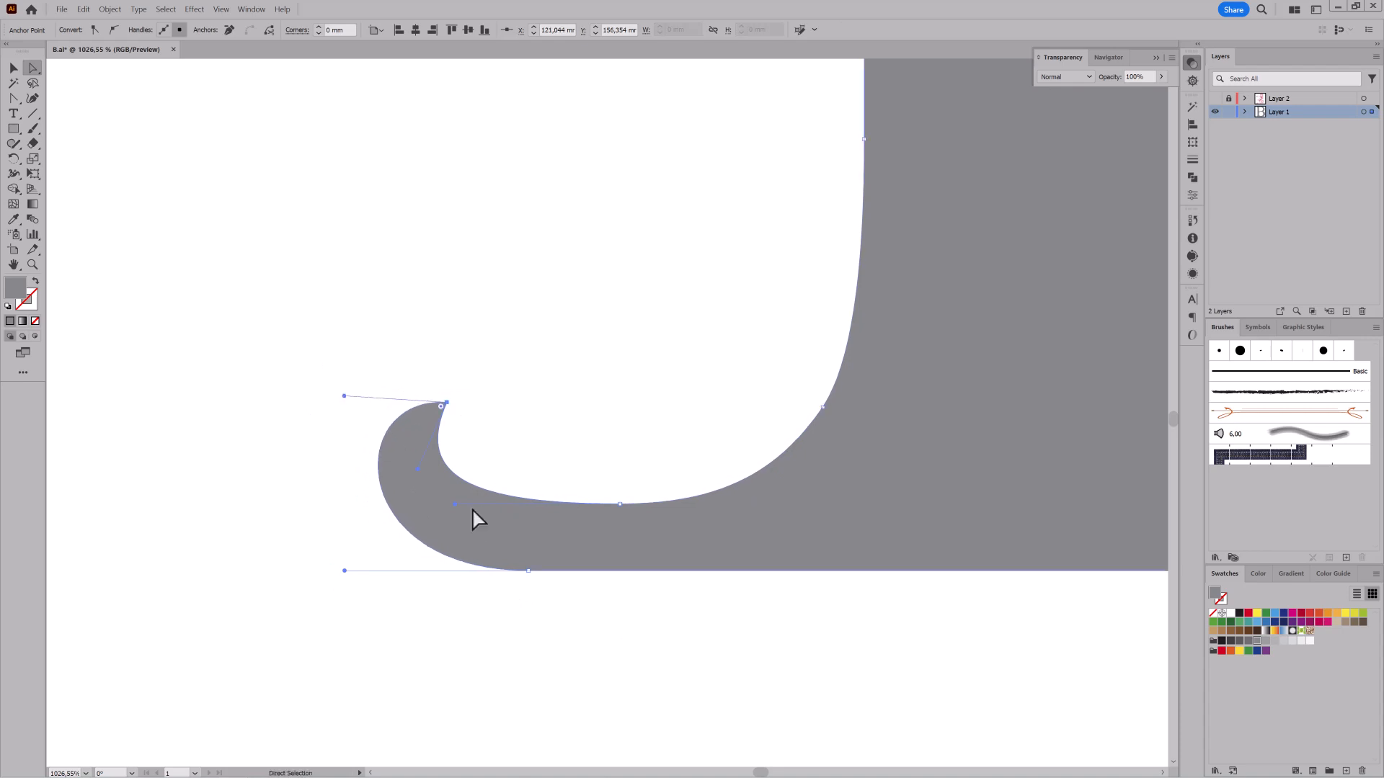
left_click_drag(471, 505, 426, 466)
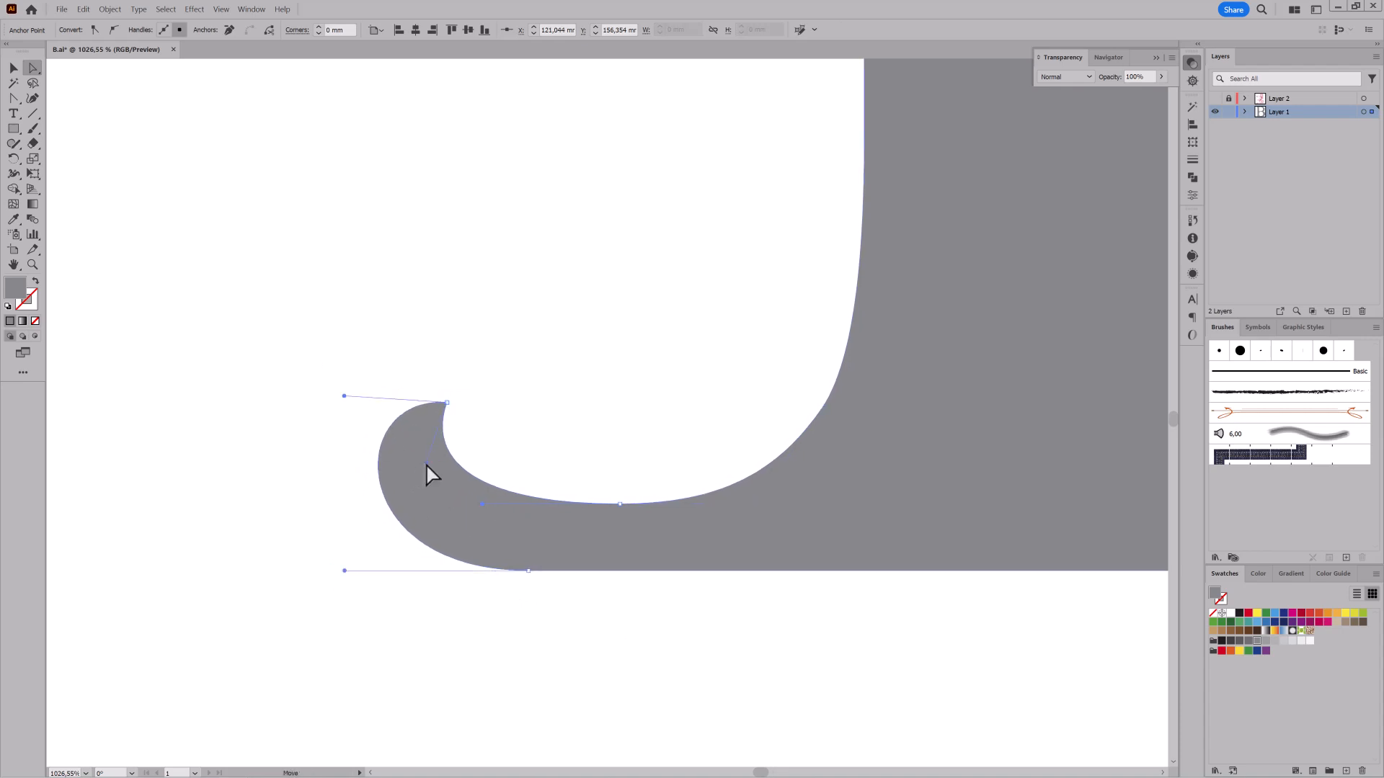
- Show Layer 2 and trace the top-left serif's sketched curl with the Pencil tool as a closed outline overlapping the serif
left_click(1215, 98)
scroll(840, 451, "down", 10)
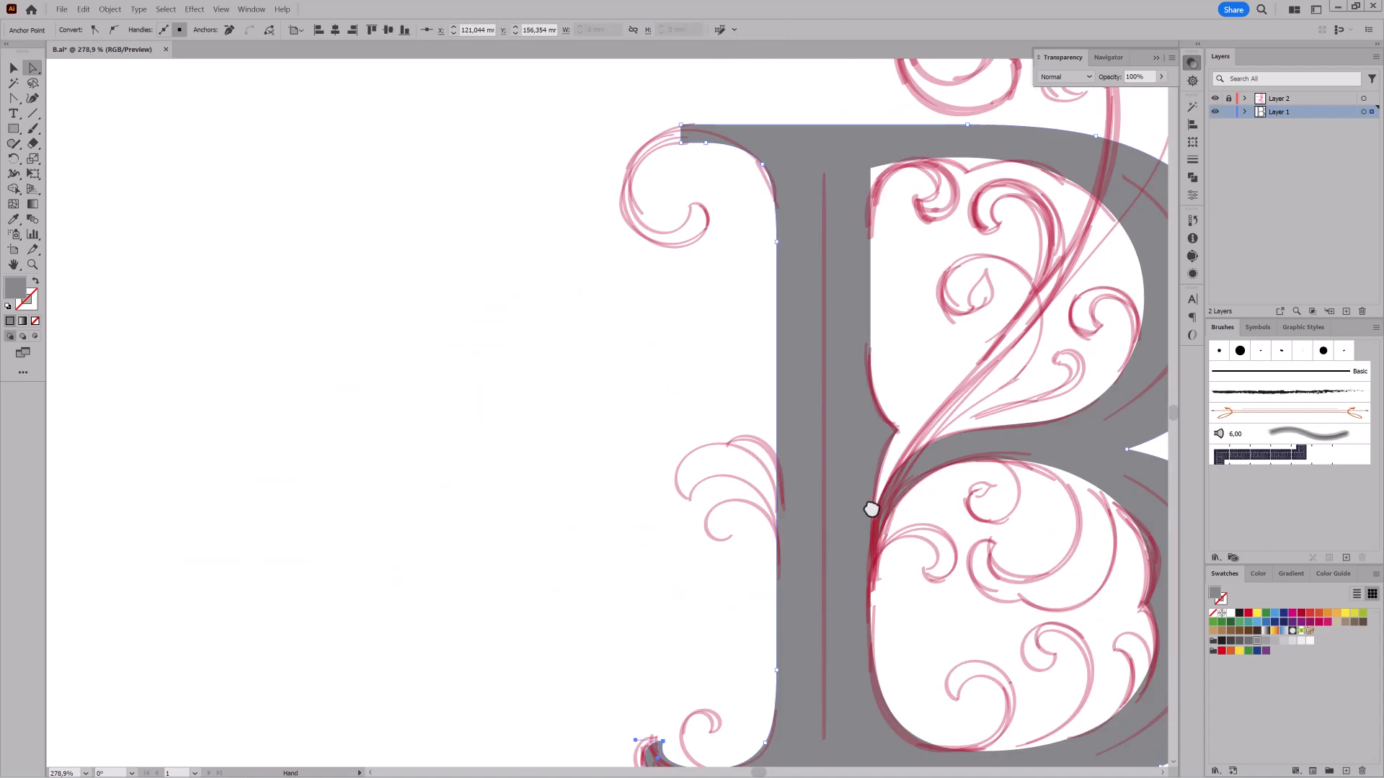
left_click_drag(871, 509, 862, 557)
scroll(640, 260, "up", 7)
scroll(716, 309, "up", 4)
left_click(14, 143)
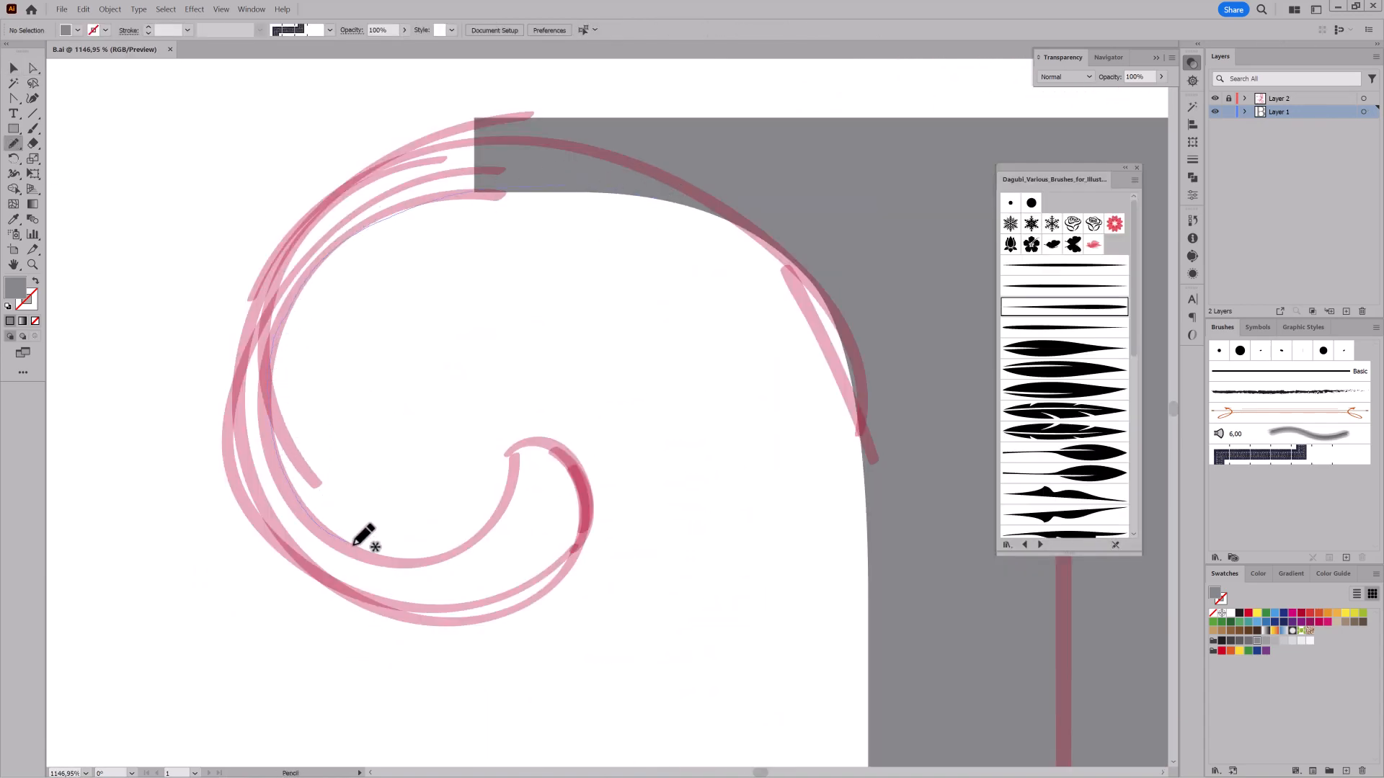
left_click_drag(502, 469, 492, 442)
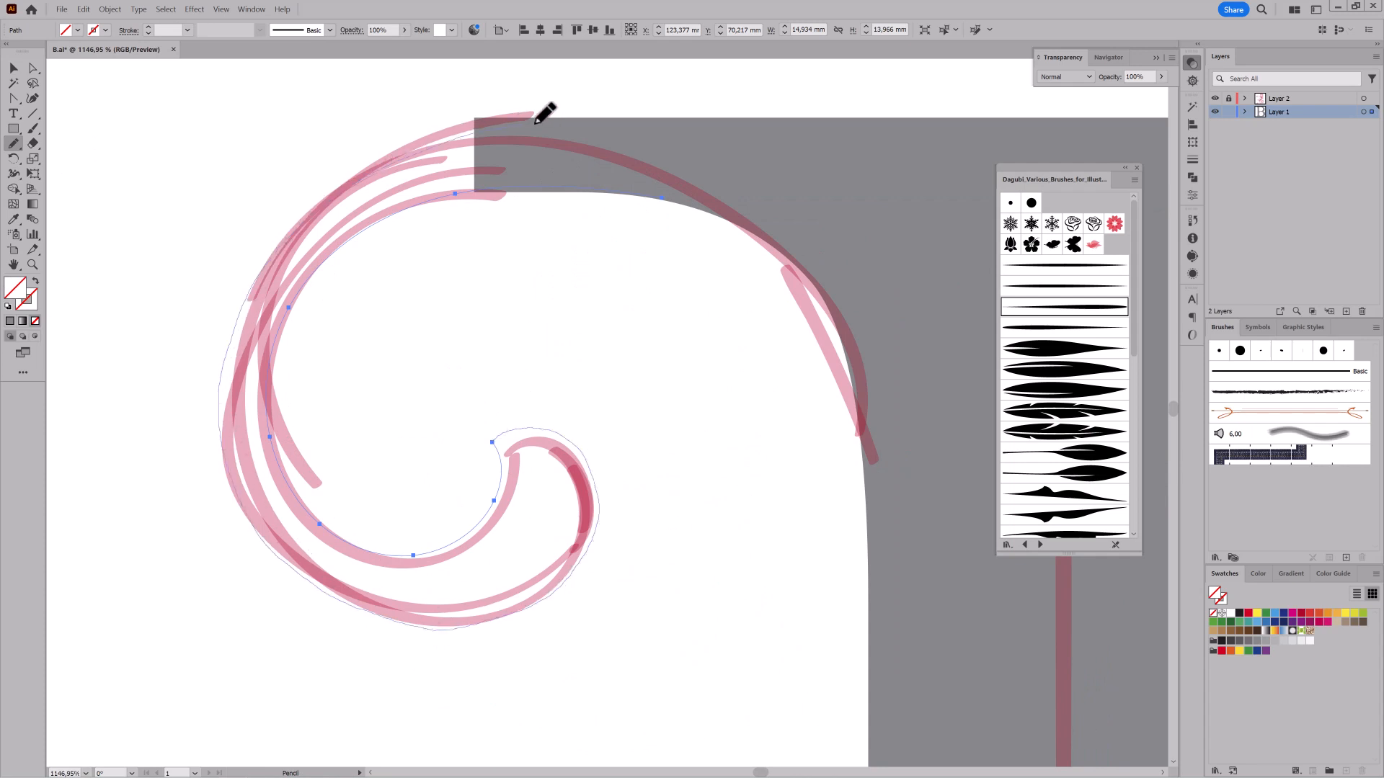
left_click_drag(654, 119, 656, 118)
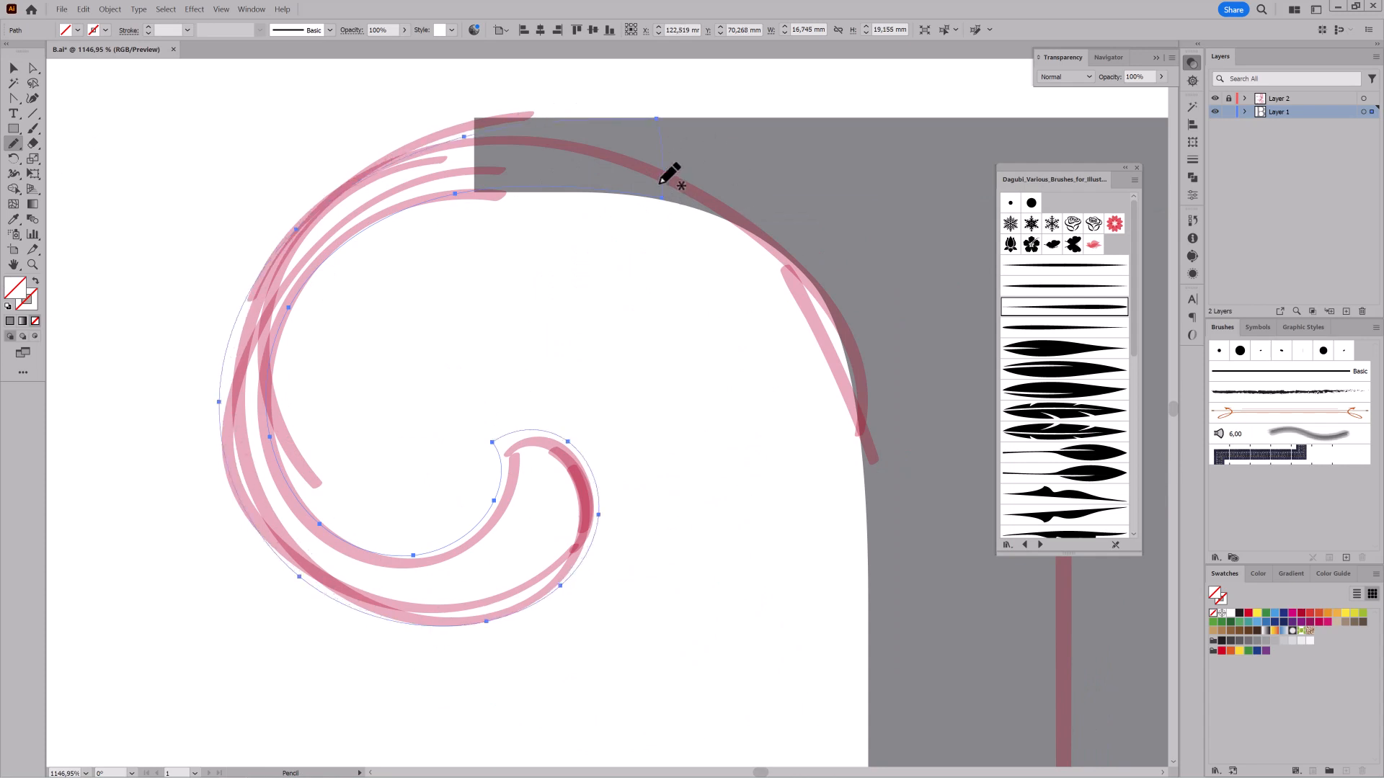
- Change Layer 1's highlight color to green in its layer options
double_click(1331, 113)
left_click(673, 363)
left_click(657, 423)
left_click(682, 446)
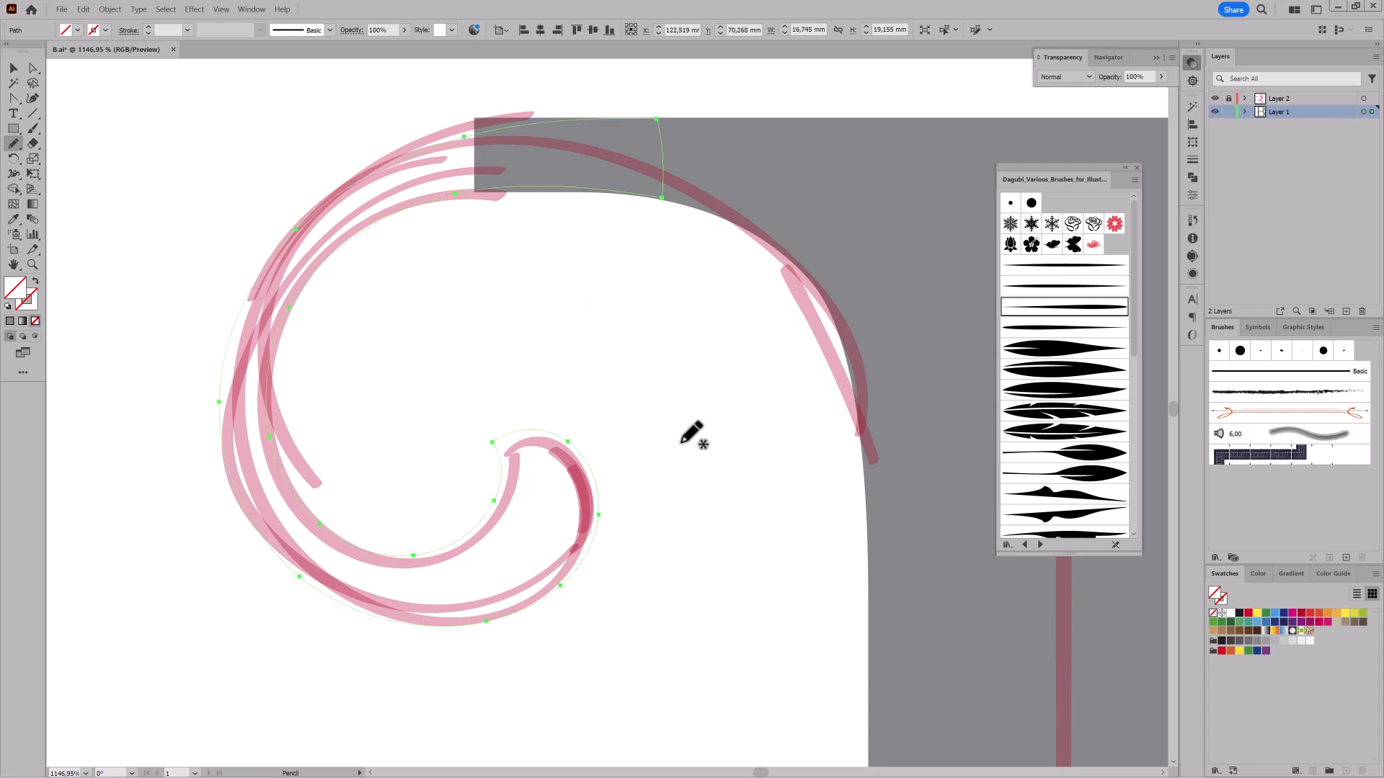
- Fill the top-left curl outline with the letter's gray and unite it with the letter B using Pathfinder
left_click(13, 219)
left_click(746, 173)
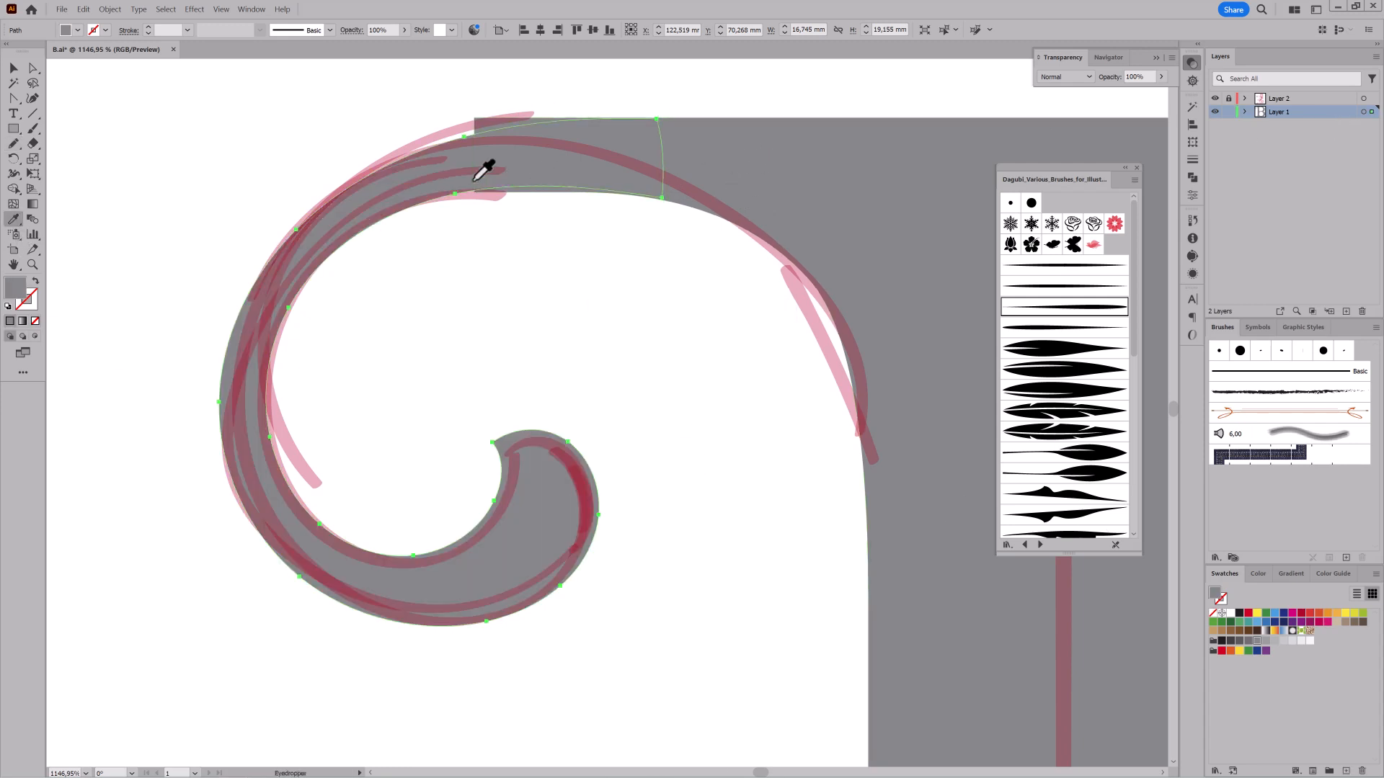
key("a")
left_click(829, 177, "ctrl+shift")
left_click_drag(833, 391, 692, 326)
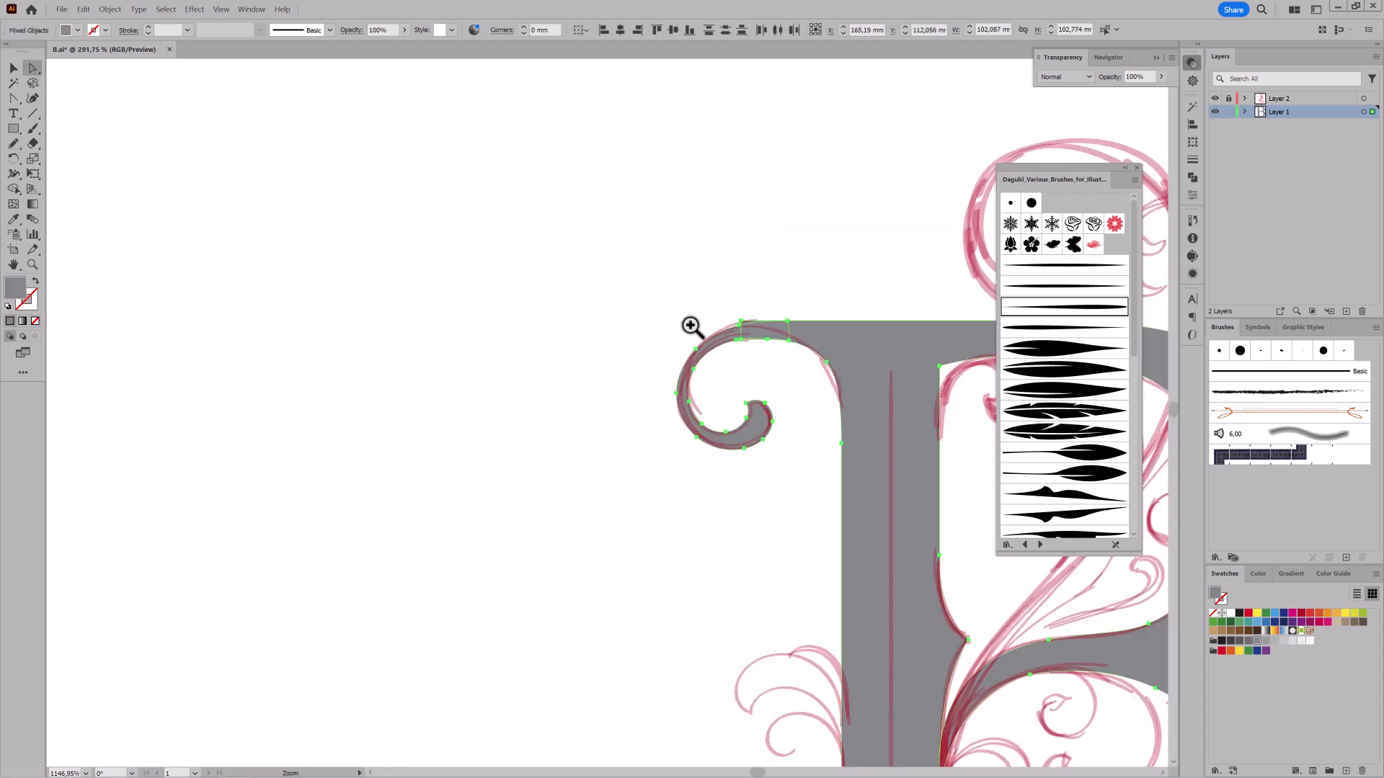
left_click_drag(987, 523, 607, 300)
left_click(1193, 177)
left_click(1047, 135)
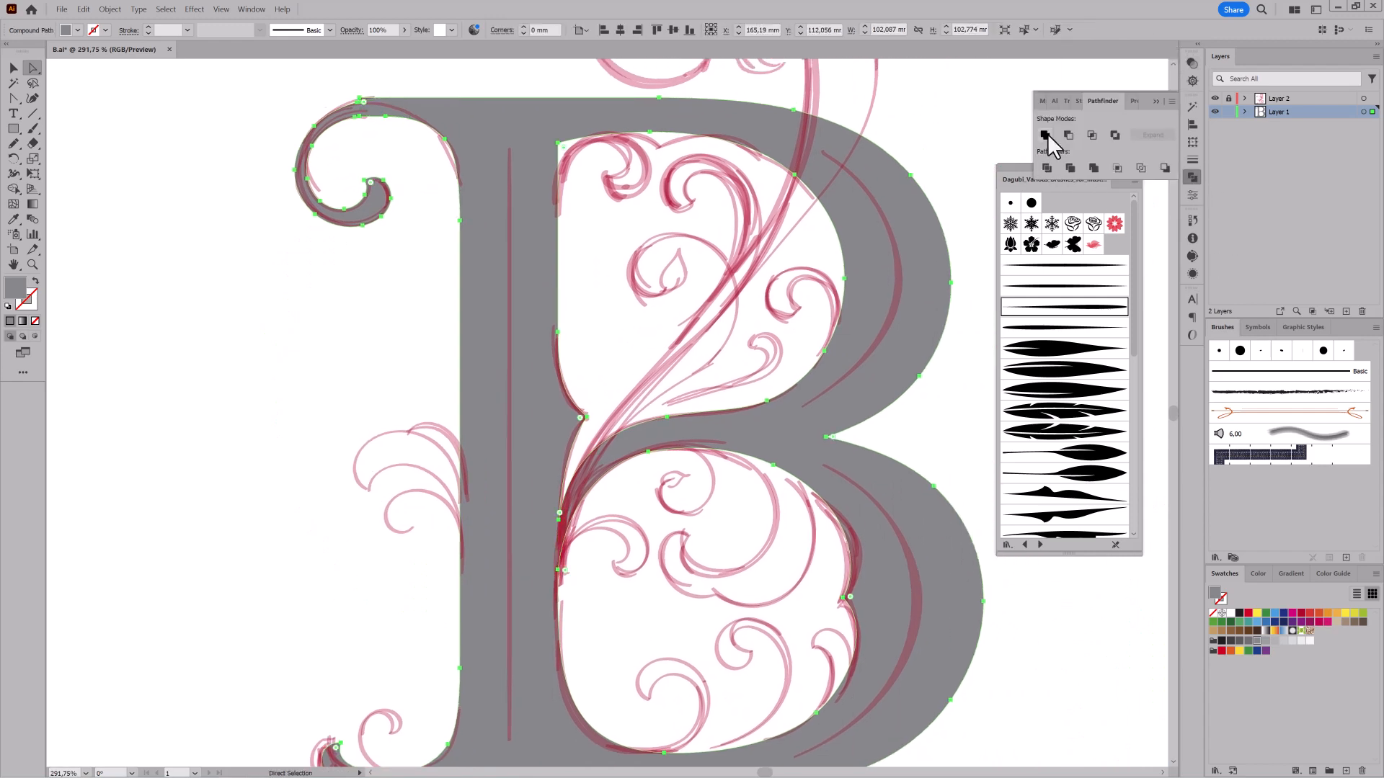
- Remove the extra anchor where the curl's inner edge meets the top-left serif and adjust the neighbouring handles into a smooth curve
left_click_drag(355, 111, 436, 112)
left_click_drag(436, 112, 595, 284)
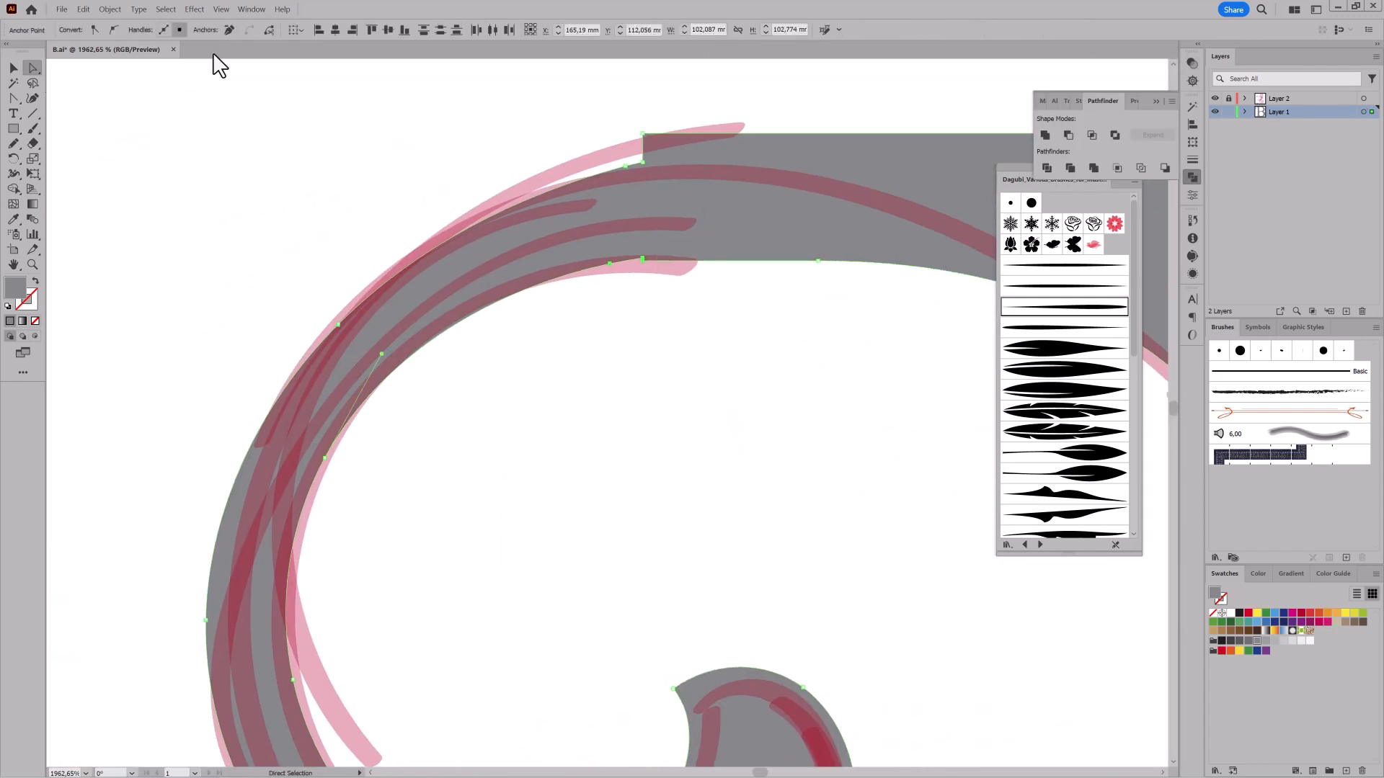
left_click(229, 29)
left_click_drag(383, 355, 600, 258)
left_click(818, 260)
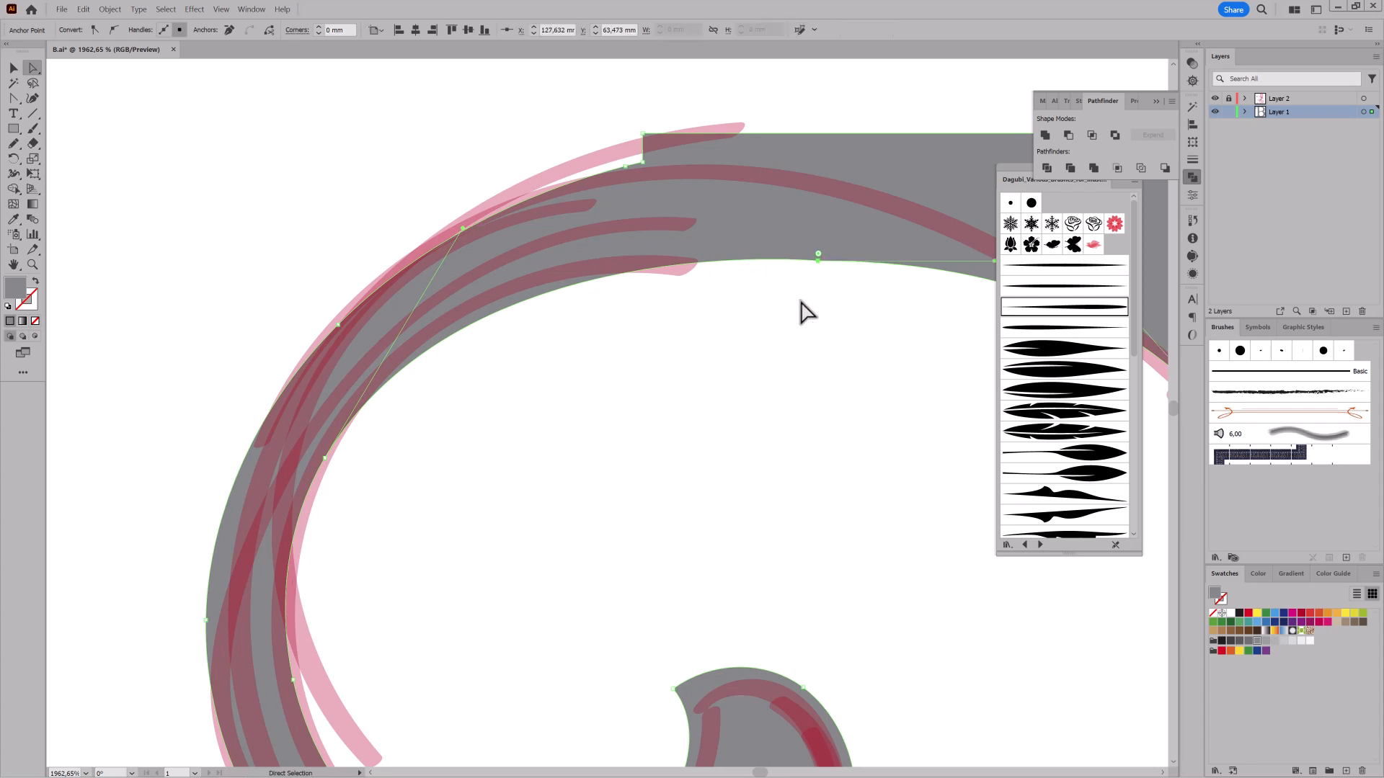
left_click_drag(808, 310, 624, 295)
left_click(14, 99)
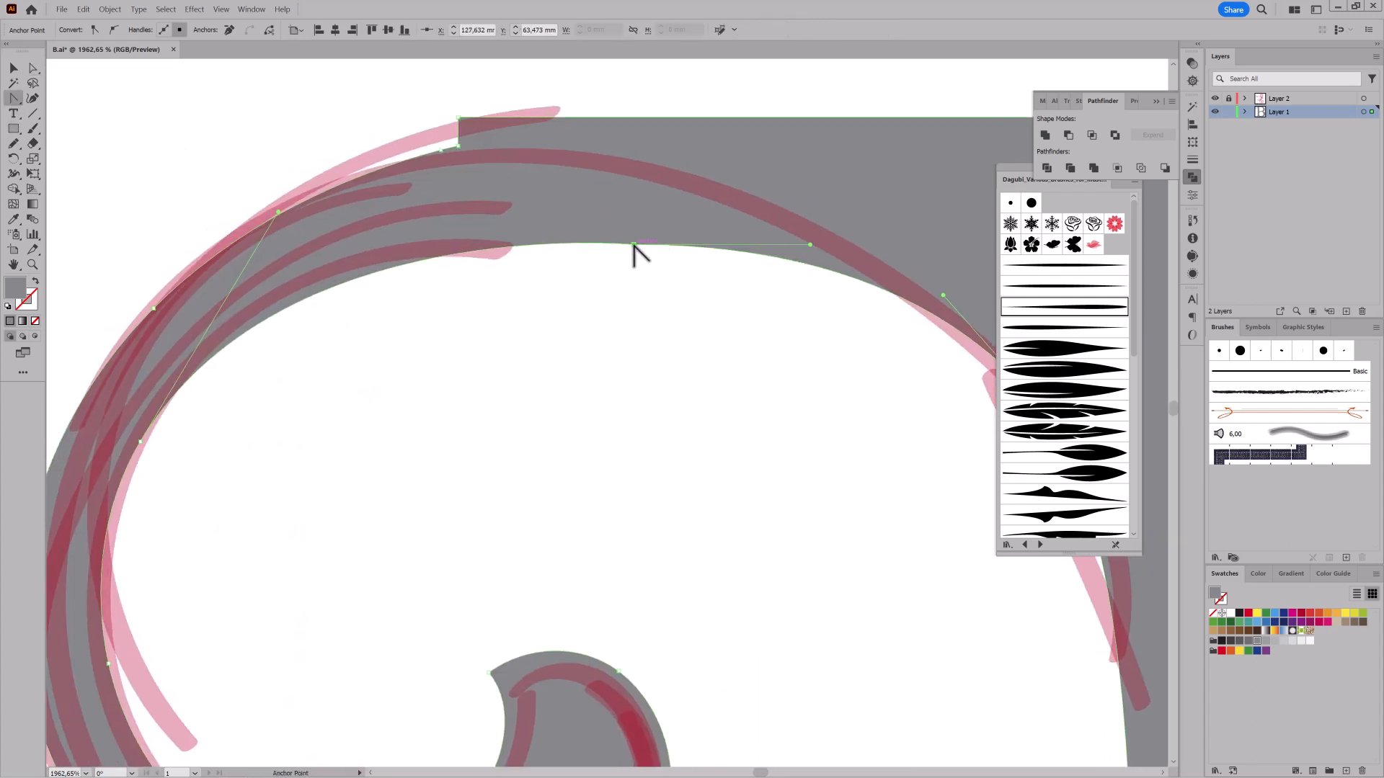
left_click_drag(634, 244, 747, 247)
left_click_drag(507, 287, 355, 344)
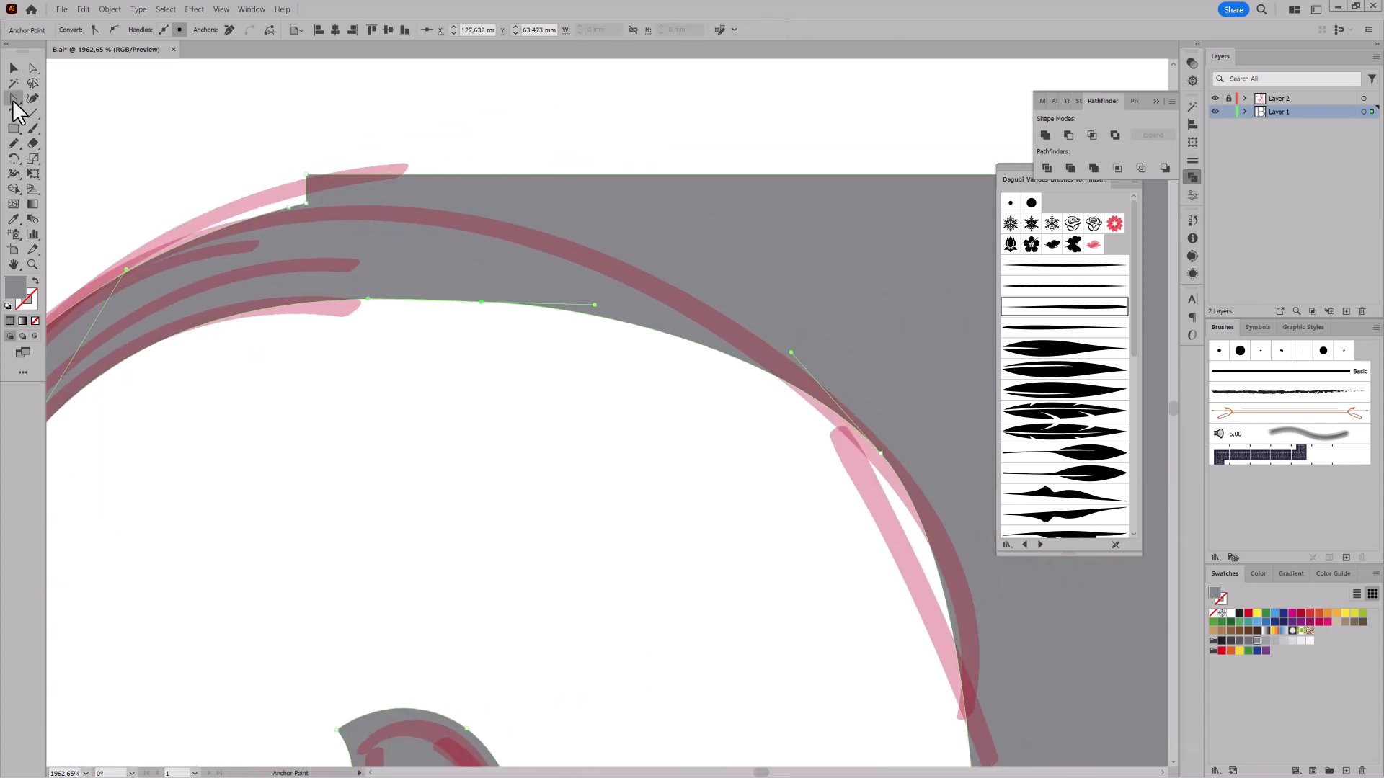
- Remove the corner anchor where the curl meets the letter's top edge and shape the adjacent handles into a smooth transition
left_click(707, 175)
key("a")
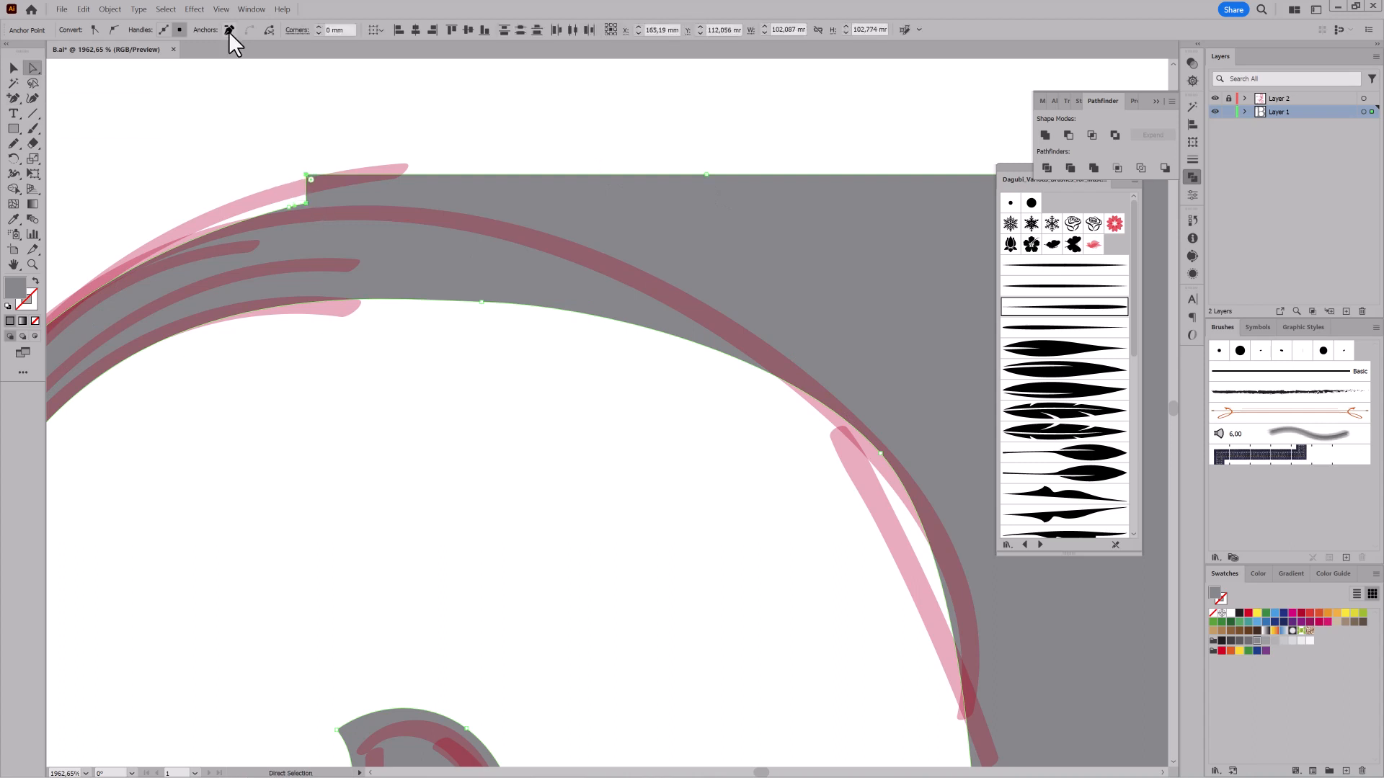
left_click(228, 29)
left_click(14, 99)
left_click_drag(707, 175, 567, 166)
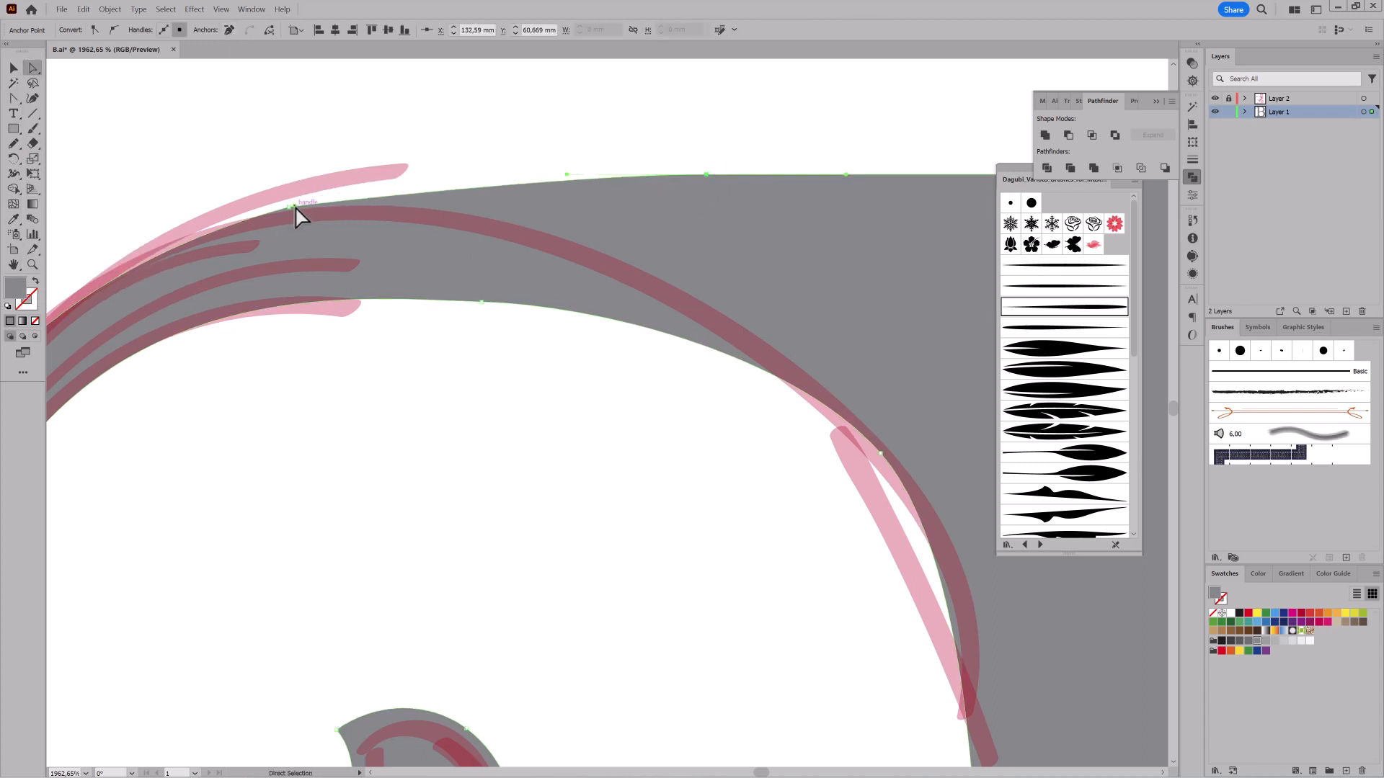
left_click_drag(294, 207, 418, 181)
- Hide Layer 2, deselect the letter and examine the new top-left curl and the upper part of the B
scroll(562, 249, "down", 5)
left_click(1215, 99)
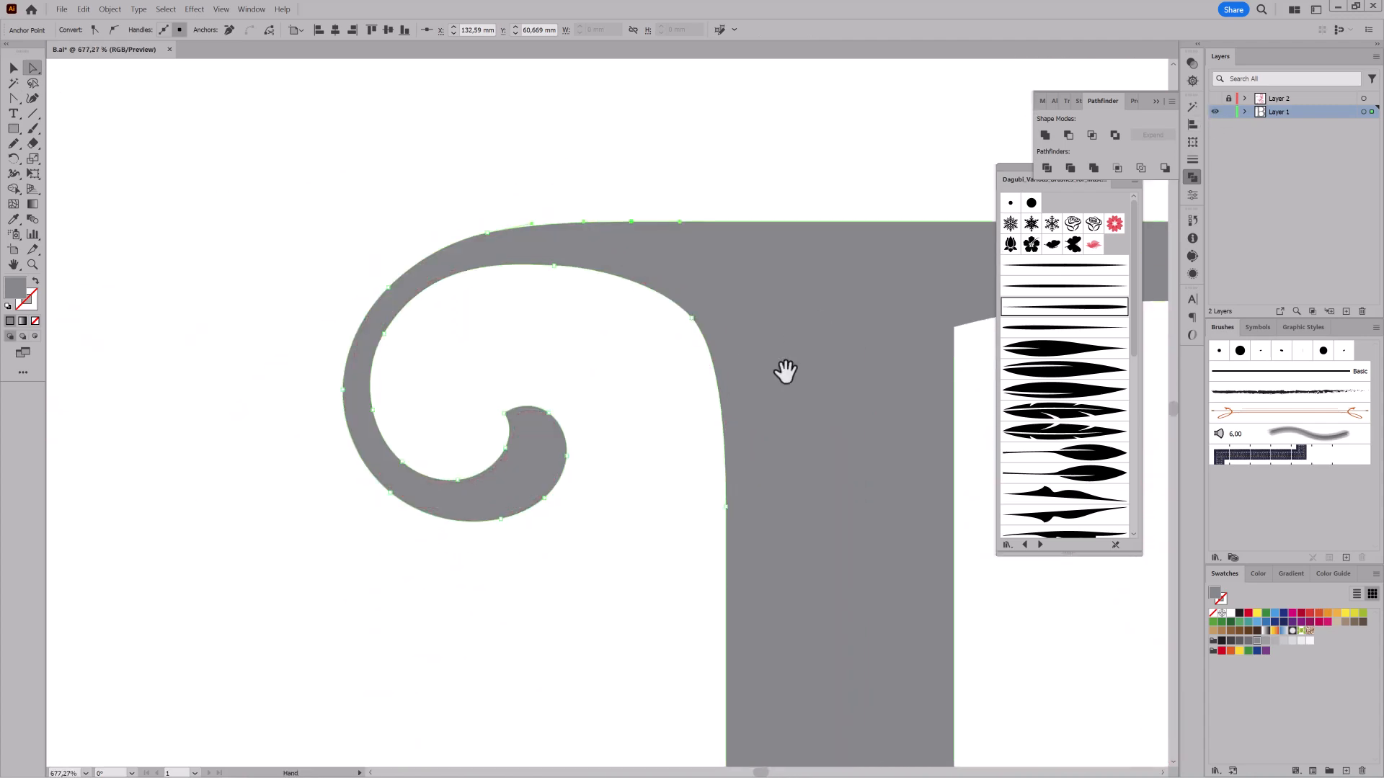
left_click_drag(786, 372, 709, 325)
key("ctrl+shift+a")
left_click_drag(769, 459, 620, 461)
left_click_drag(599, 315, 582, 354)
left_click_drag(573, 222, 652, 218)
left_click_drag(652, 217, 676, 297)
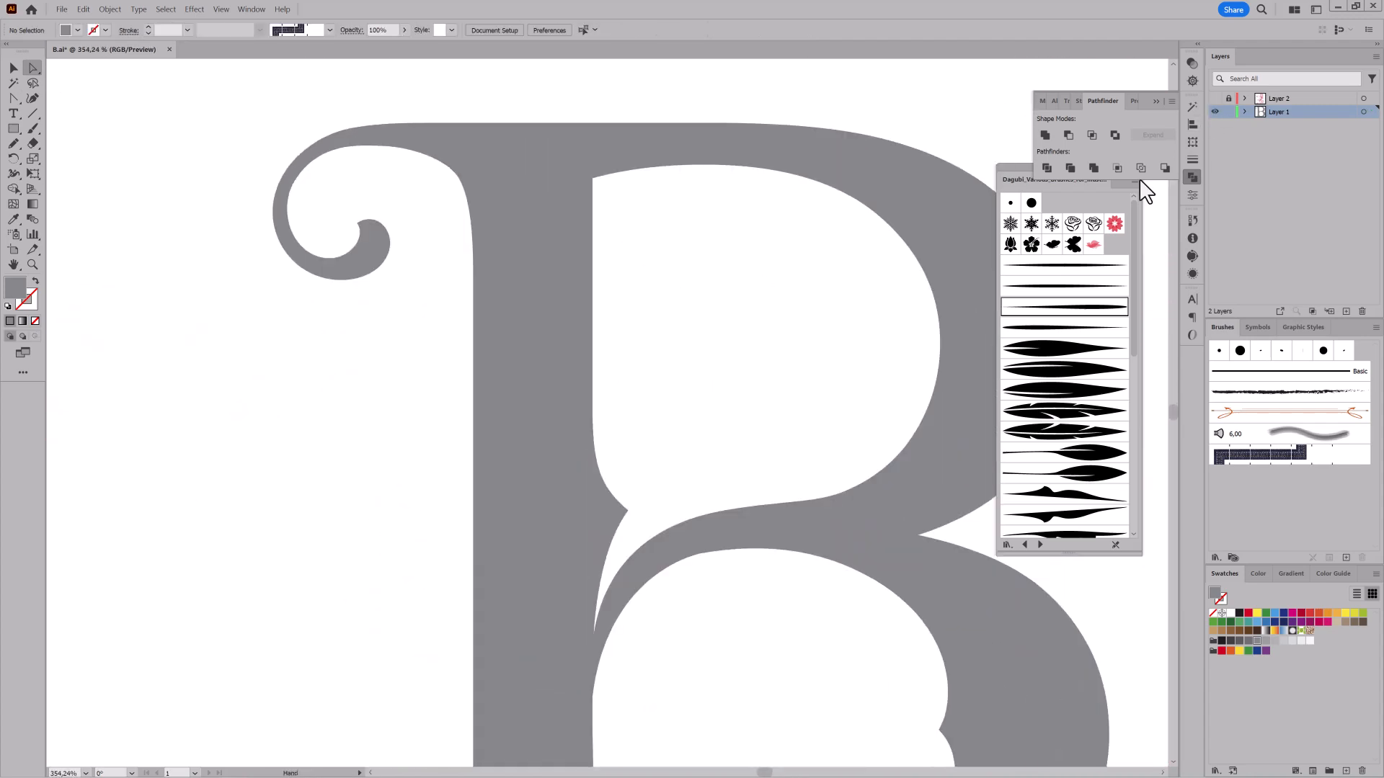
- Show Layer 2 and trace the lower and outer edges of the large sketched leaf beside the stem with the Pencil tool
left_click(1215, 99)
left_click_drag(703, 410, 734, 296)
left_click(1192, 177)
left_click(1136, 168)
scroll(462, 490, "up", 6)
mouse_move(652, 530)
left_mouse_down()
mouse_move(840, 414)
mouse_move(797, 408)
left_mouse_up()
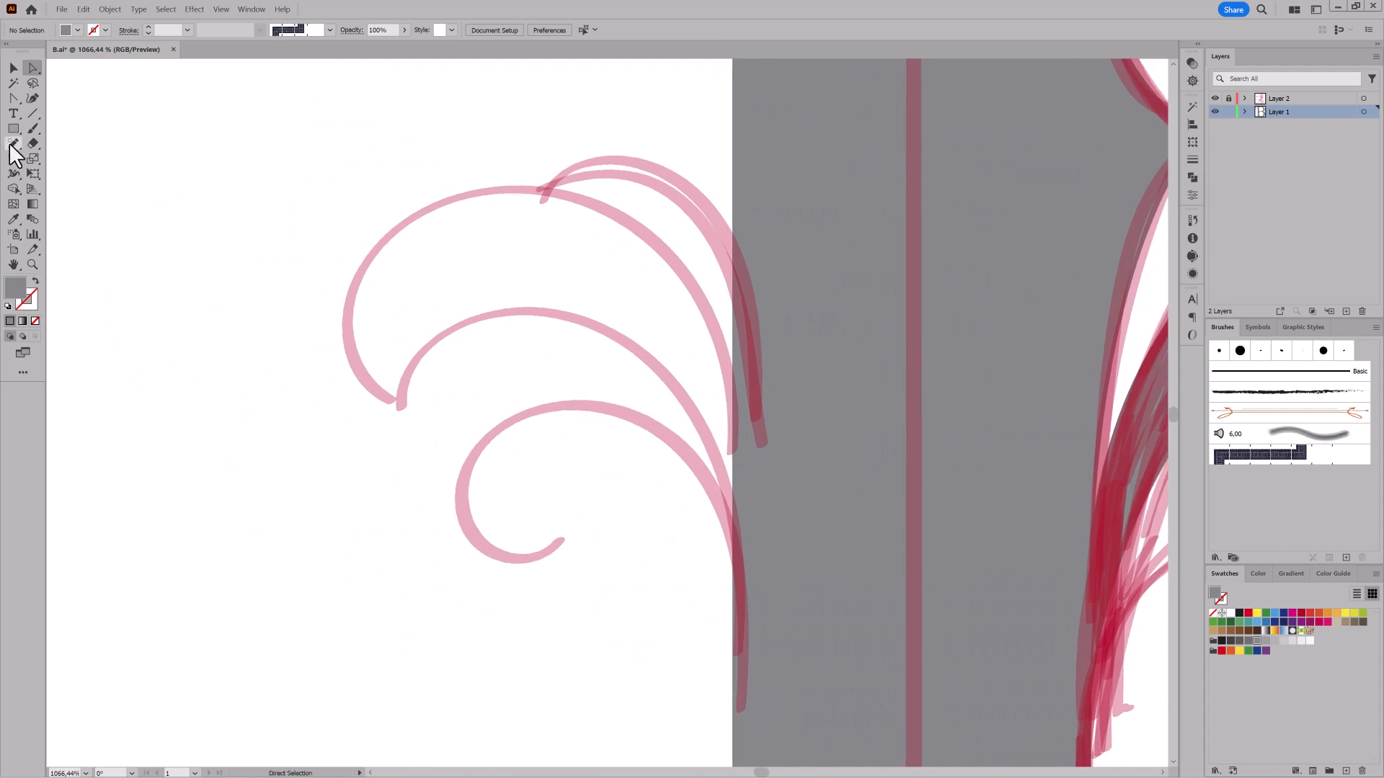
left_click(14, 145)
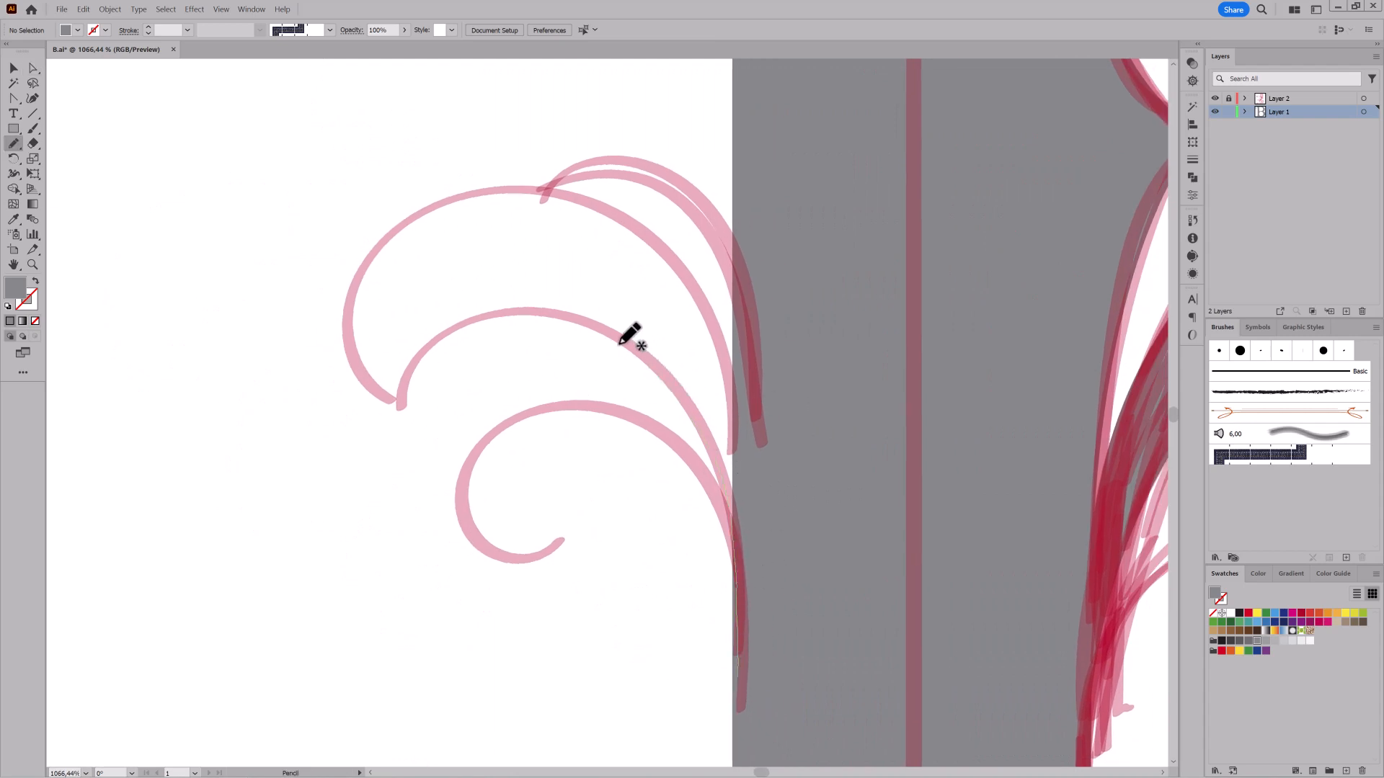
left_click_drag(426, 355, 410, 413)
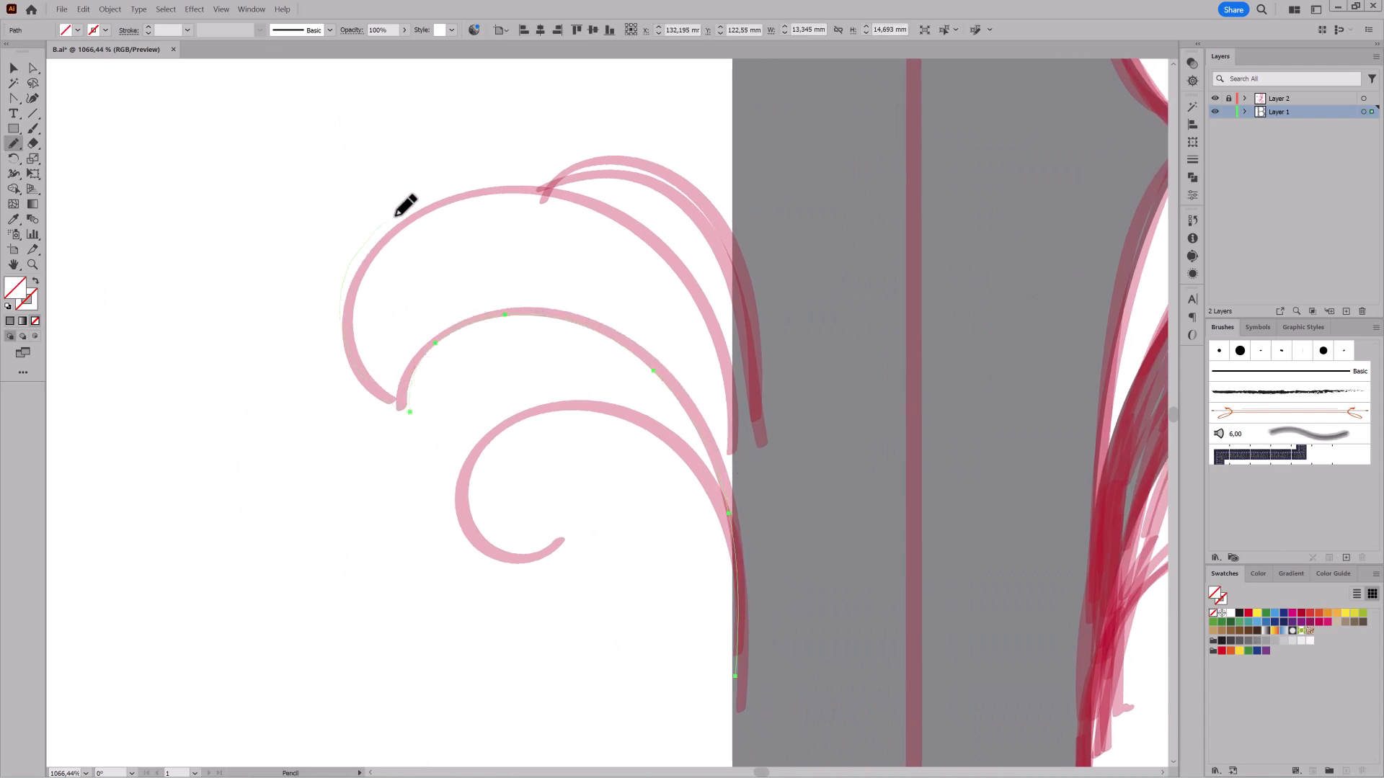
left_click_drag(547, 160, 886, 291)
- Delete the stray anchor at the end of the traced path, at the notch on top of the leaf
left_click_drag(828, 612, 875, 108)
left_click(32, 68)
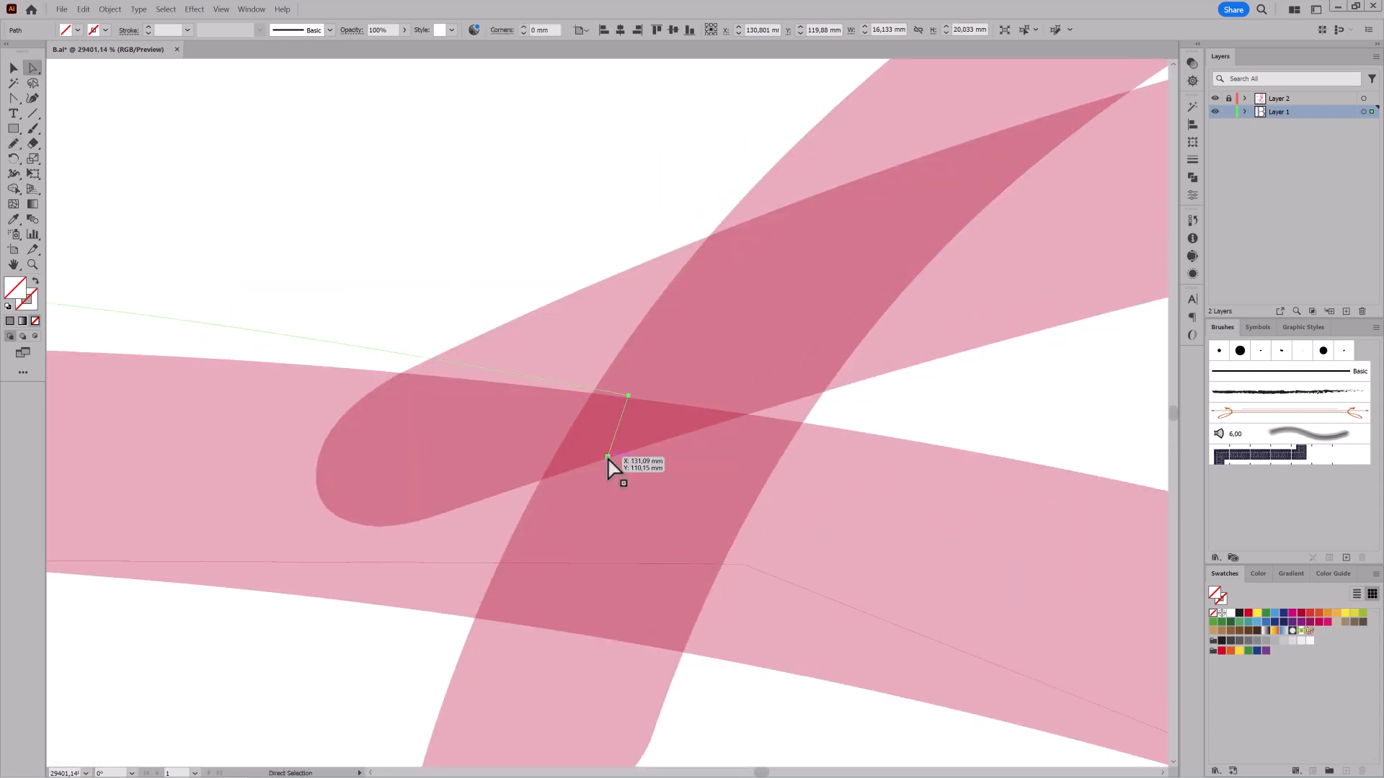
left_click(608, 457)
left_click(229, 30)
mouse_move(826, 471)
left_mouse_down()
mouse_move(612, 472)
mouse_move(399, 226)
left_mouse_up()
left_click_drag(577, 216, 502, 219)
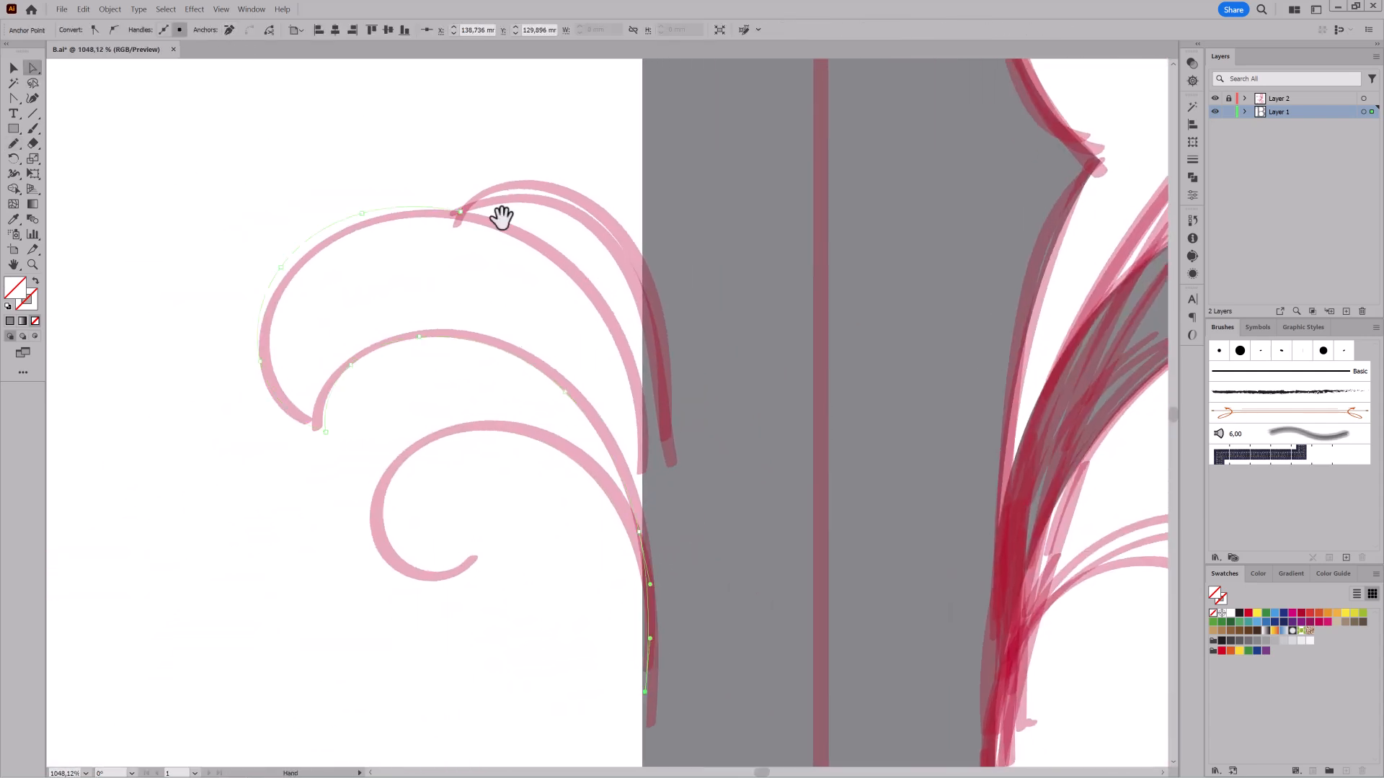
- Continue the leaf's outline into the stem with the Pencil tool to close it and fill it with the letter's gray
left_click(13, 144)
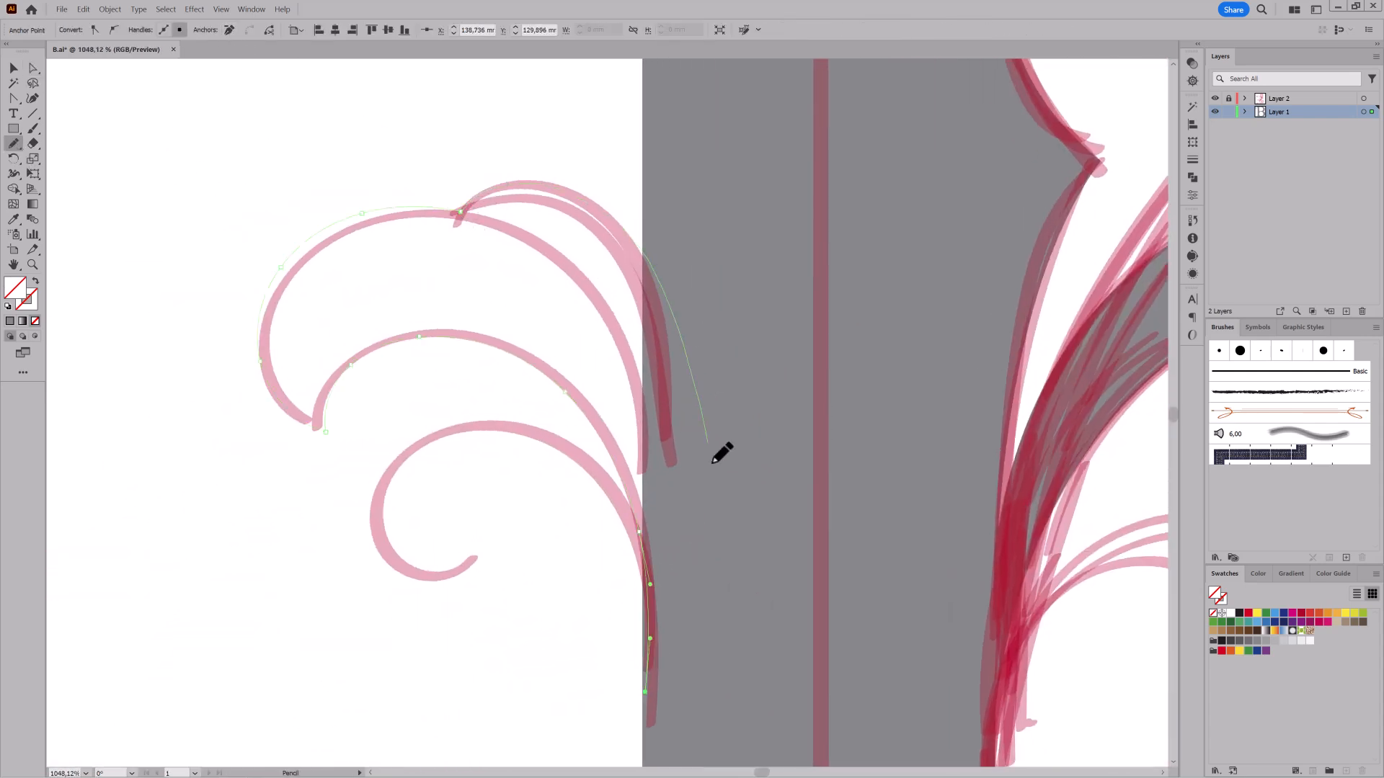
left_click_drag(713, 463, 644, 691)
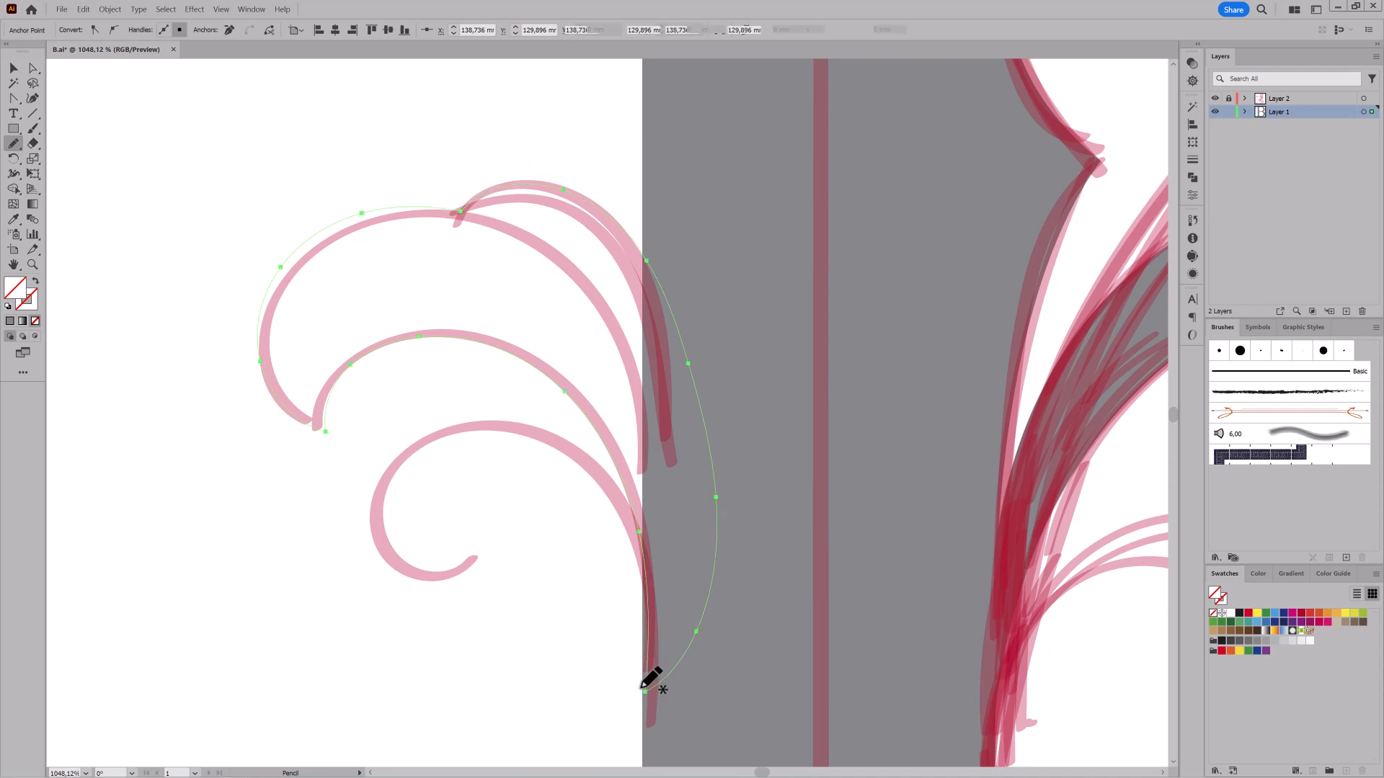
left_click(774, 182)
- Open the Dagubi various brushes library, deselect the leaf and choose the slim tapered stroke brush for the Paintbrush tool
left_click(32, 128)
left_click(1215, 557)
left_click(1151, 526)
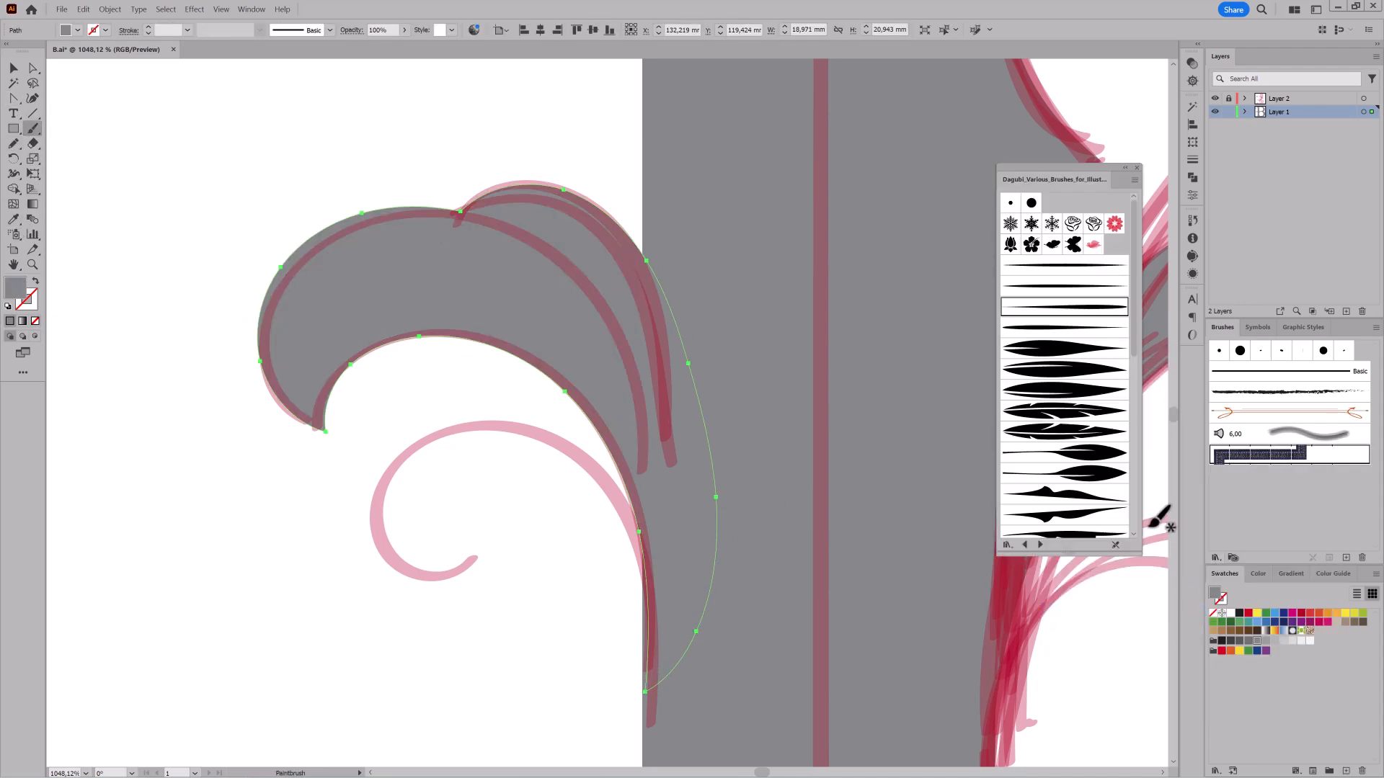
left_click(165, 10)
left_click(176, 45)
left_click(1074, 309)
- Paint the small sketched curl below the leaf with the tapered brush and set its stroke weight to 0.75 pt
left_click_drag(728, 487, 678, 371)
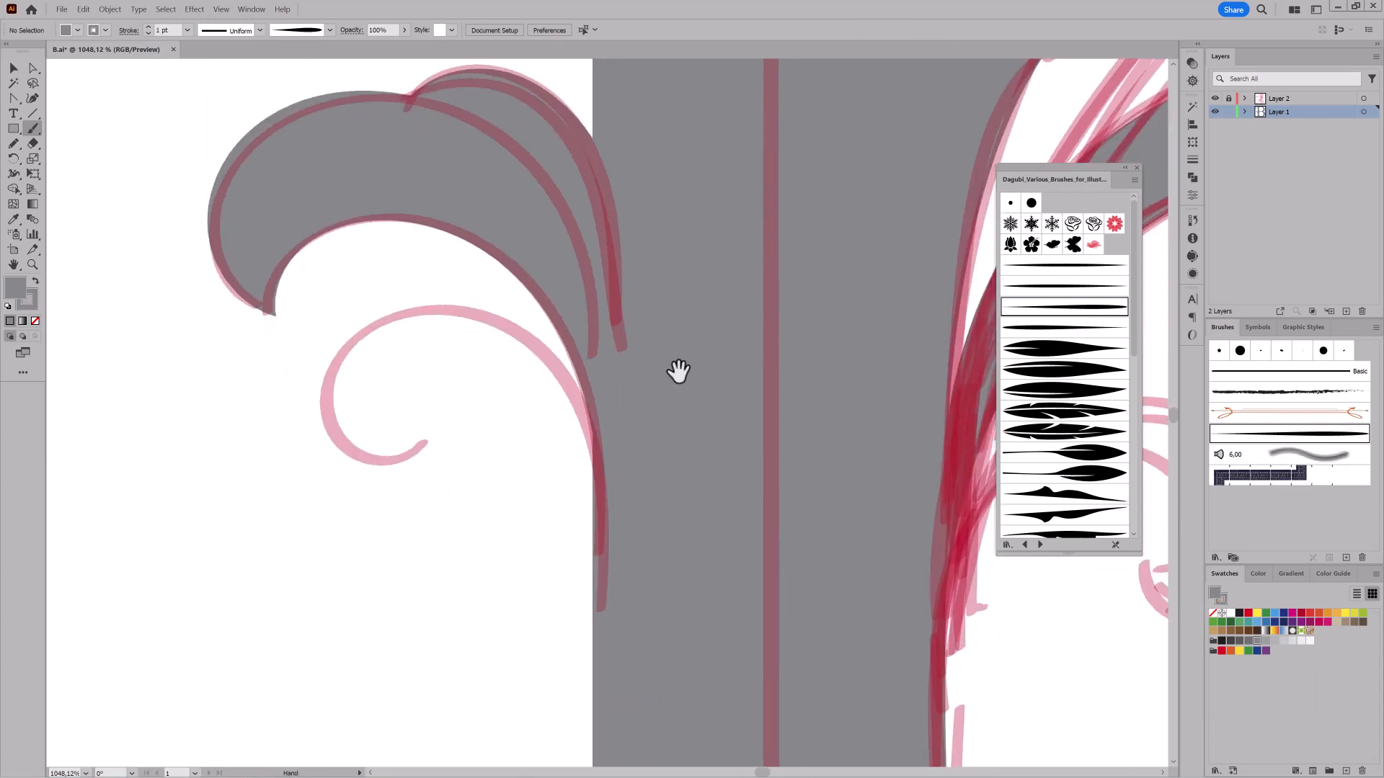
double_click(33, 128)
left_click(697, 456)
left_click_drag(374, 453, 426, 443)
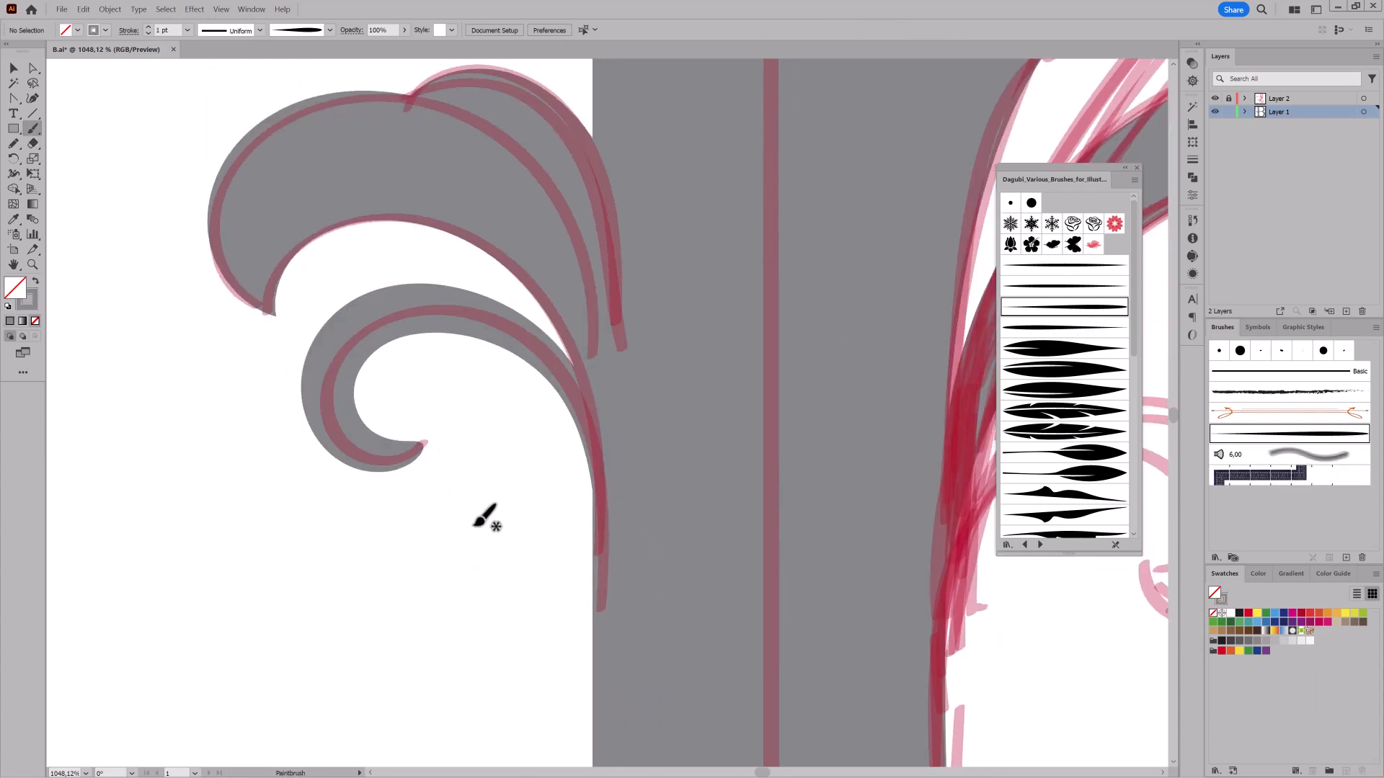
left_click(369, 294, "ctrl")
left_click(13, 68)
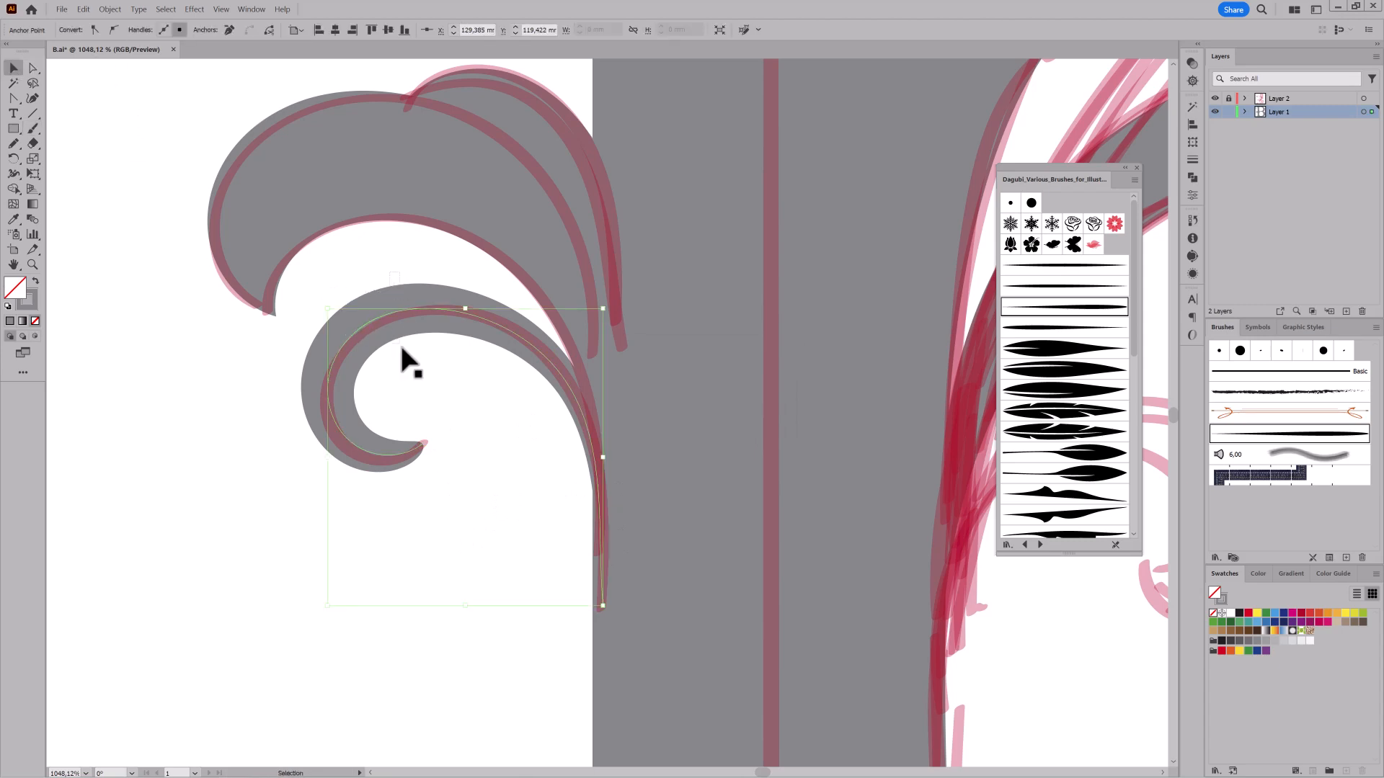
left_click(148, 33)
- Move the tip anchor of the bottom-left serif slightly up and to the left
mouse_move(851, 277)
left_mouse_down()
mouse_move(723, 463)
mouse_move(698, 209)
left_mouse_up()
left_click_drag(606, 445, 683, 469)
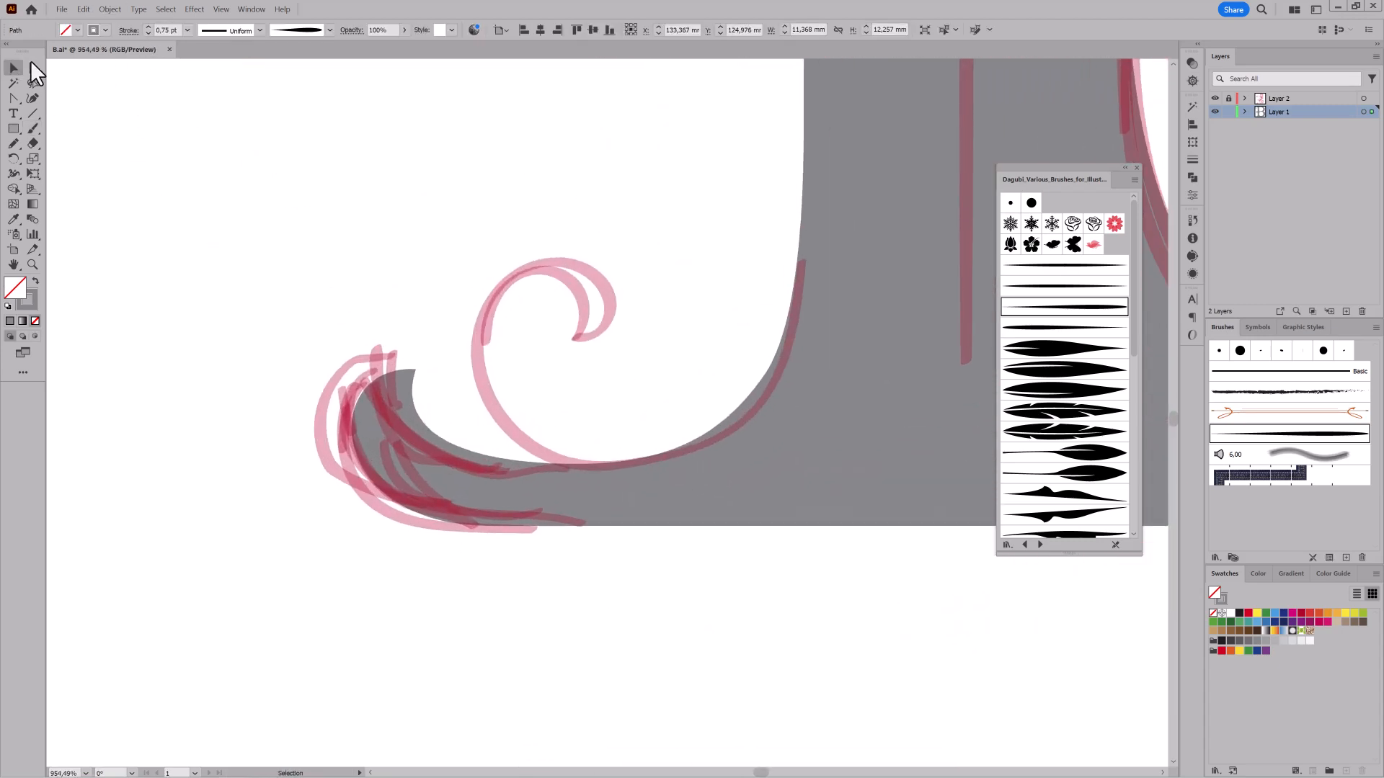
left_click(33, 69)
left_click(416, 372)
left_click_drag(416, 371, 407, 340)
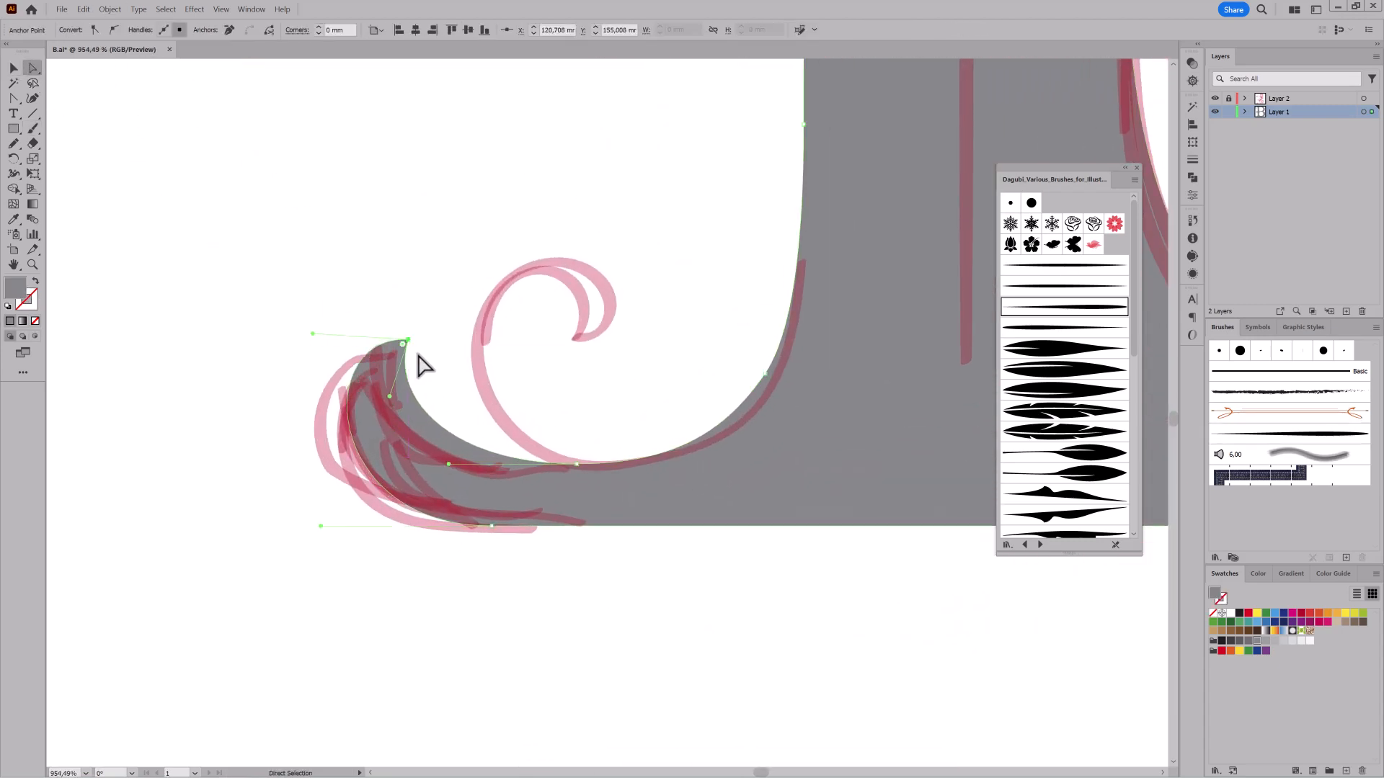
- Paint the sketched curl growing from the stem above the bottom-left serif with the tapered brush
left_click(33, 129)
key("ctrl+shift+a")
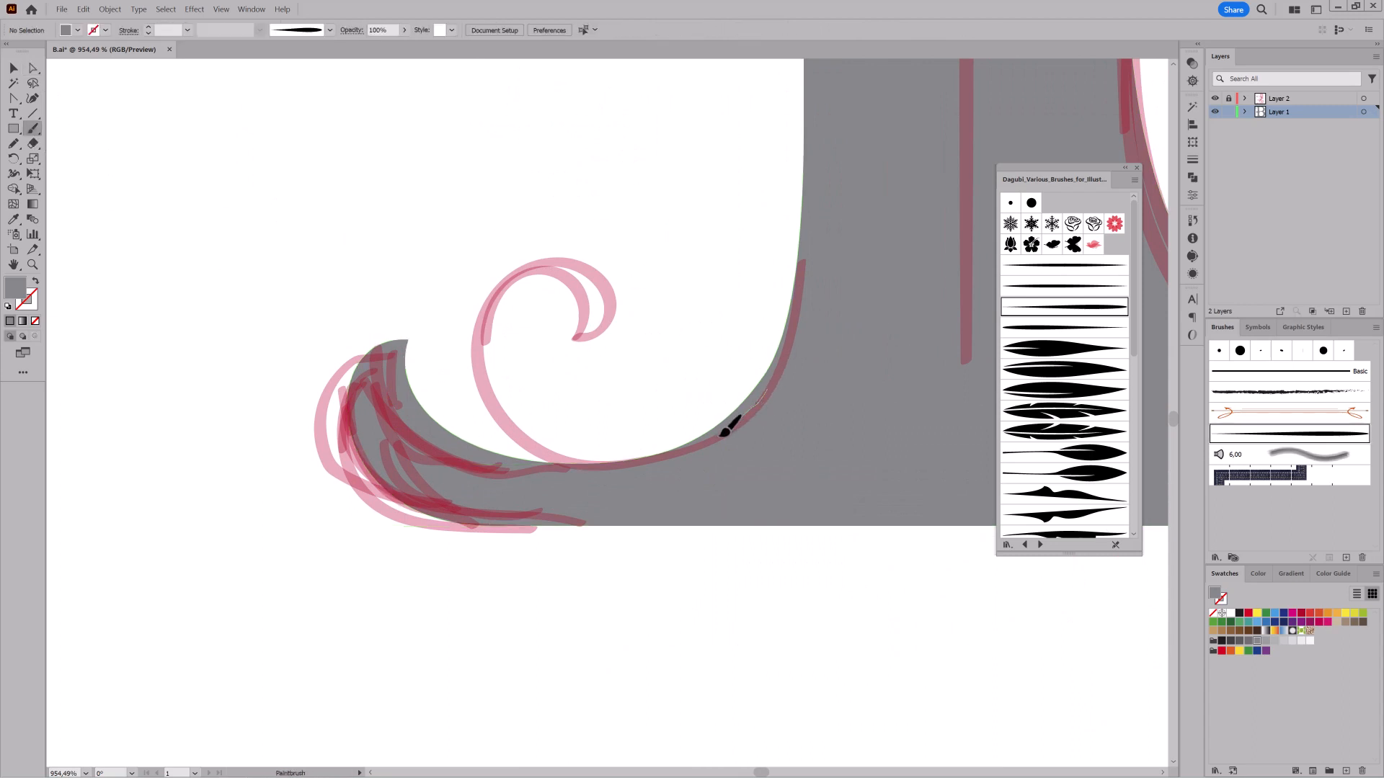
mouse_move(798, 289)
left_mouse_down()
mouse_move(620, 339)
mouse_move(563, 403)
left_mouse_up()
- Hide Layer 2 and smooth the brushed curl above the bottom-left serif with the Smooth tool
left_click(1215, 99)
scroll(790, 422, "down", 10)
scroll(790, 422, "up", 9)
left_click(455, 396, "ctrl")
left_click_drag(13, 143, 59, 173)
left_click_drag(456, 383, 569, 382)
- Nudge the two anchors at the brushed curl's base so it blends with the stem, and deselect it
left_click(33, 68)
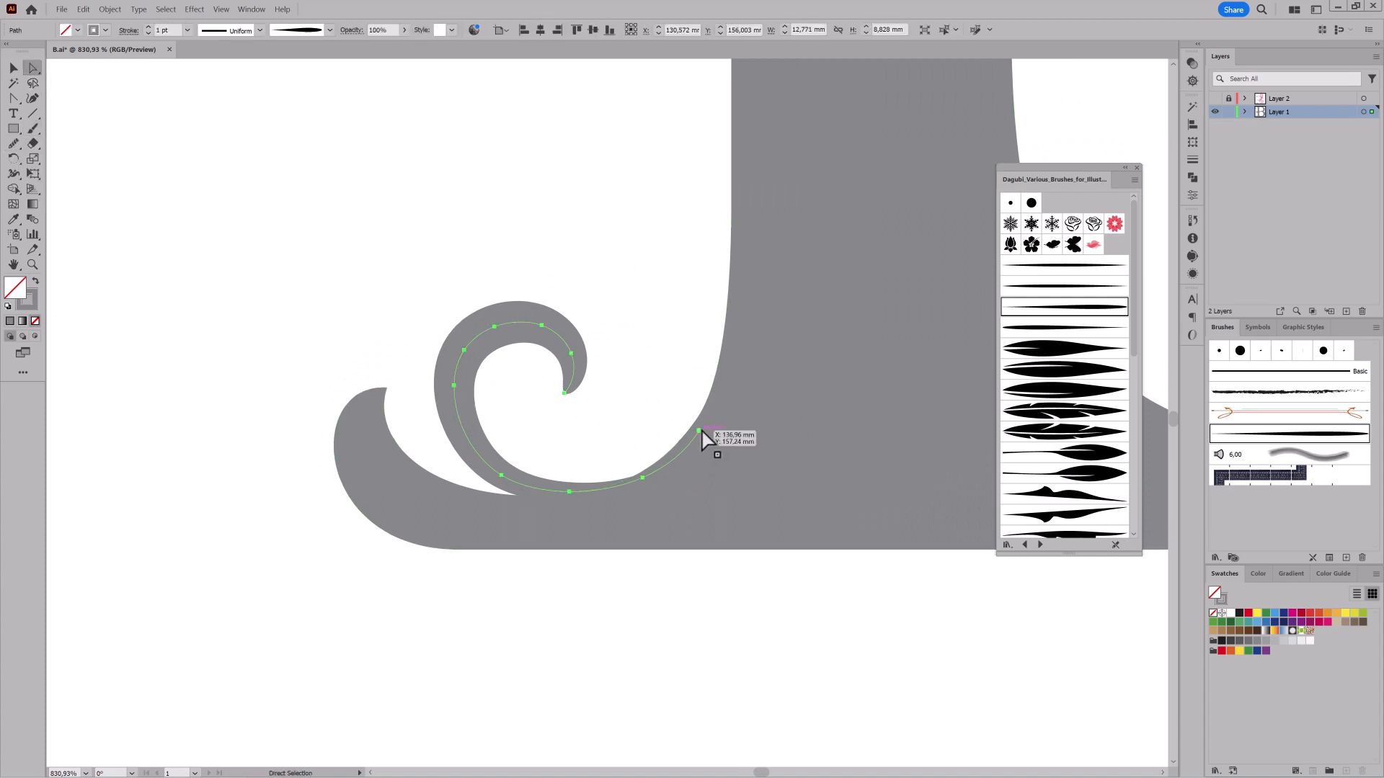
mouse_move(699, 430)
left_mouse_down()
mouse_move(710, 397)
mouse_move(698, 431)
left_mouse_up()
left_click_drag(643, 479, 643, 481)
left_click(641, 618)
- Show Layer 2 and trace the small leaf on the lower counter's bottom-right edge with the Pencil tool as a closed outline
scroll(792, 562, "down", 9)
left_click_drag(769, 467, 477, 511)
left_click(1215, 99)
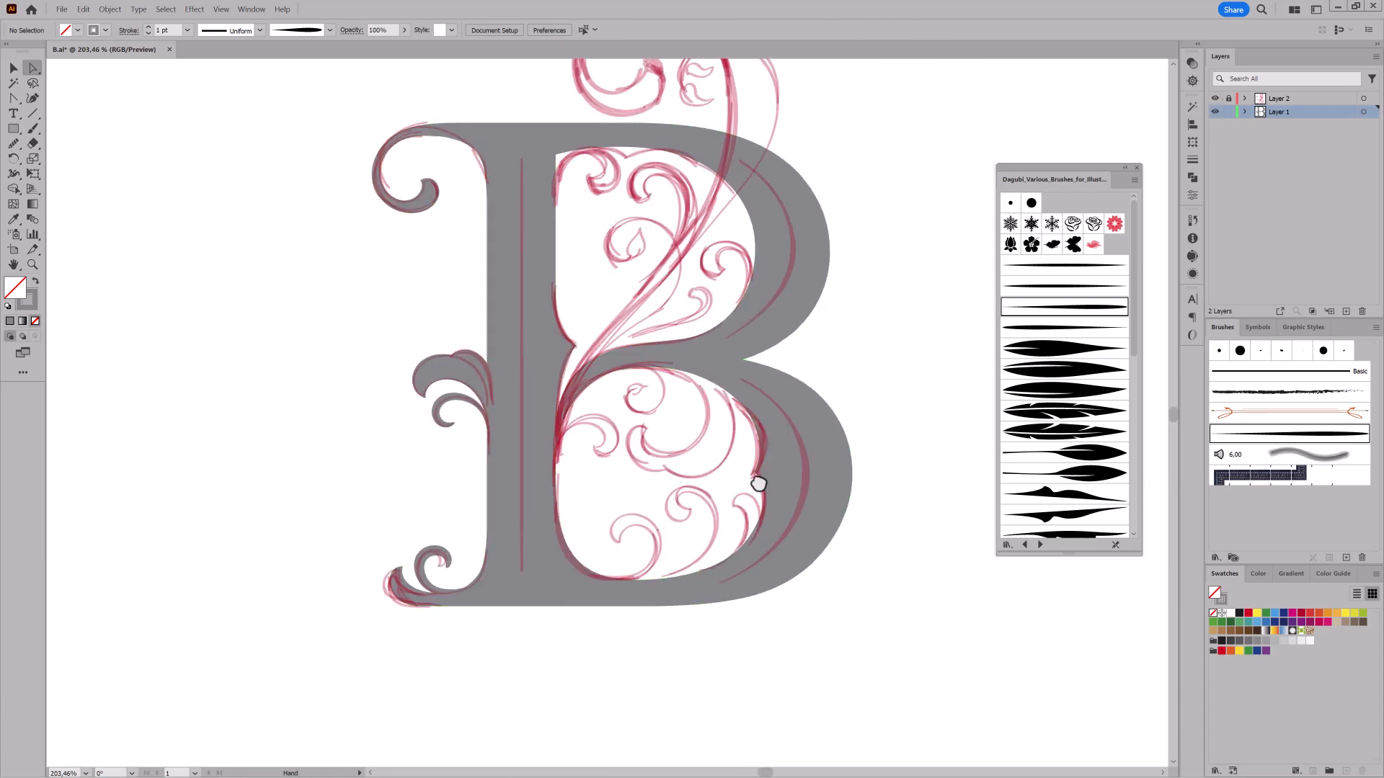
left_click_drag(757, 481, 693, 419)
left_click_drag(669, 478, 799, 481)
left_click_drag(13, 144, 56, 159)
left_click_drag(653, 452, 690, 457)
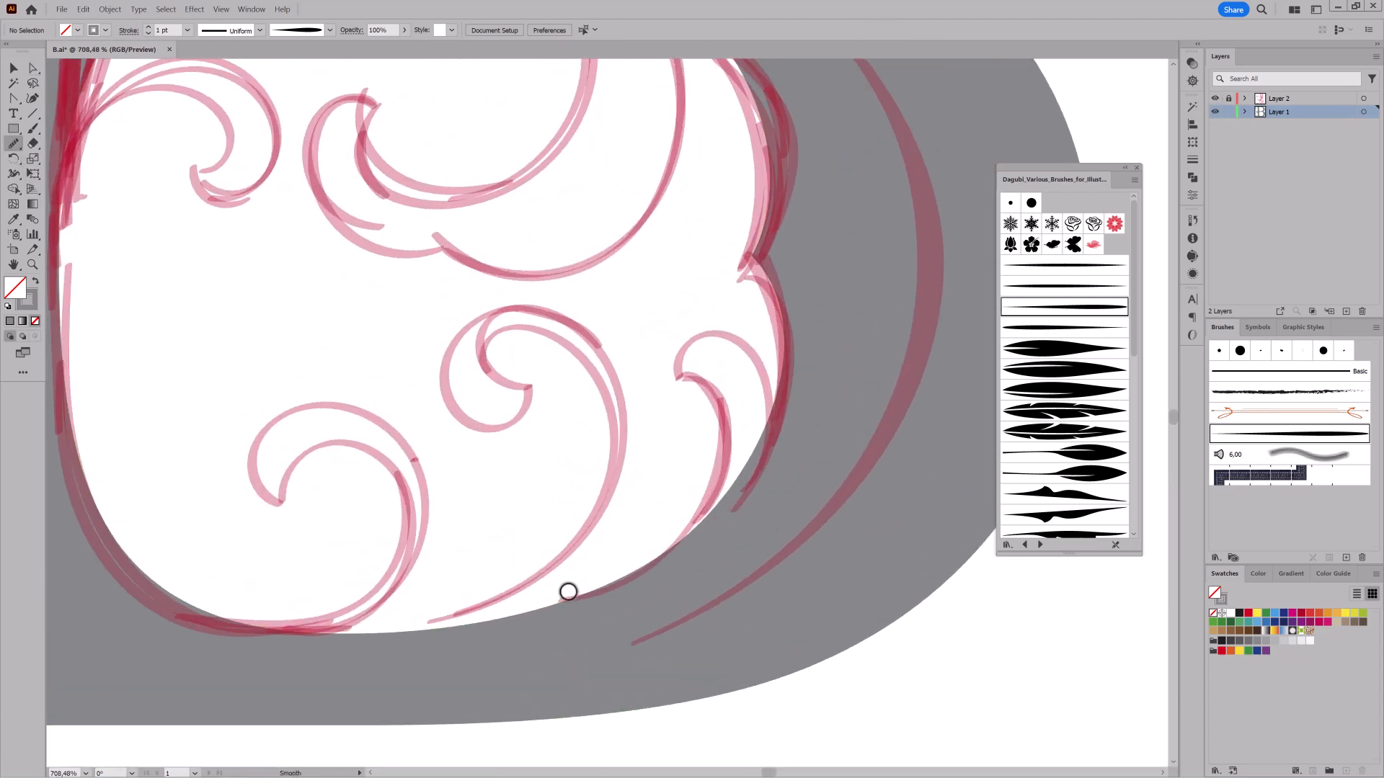
left_click_drag(16, 153, 58, 158)
mouse_move(728, 441)
left_mouse_down()
mouse_move(703, 375)
mouse_move(670, 372)
left_mouse_up()
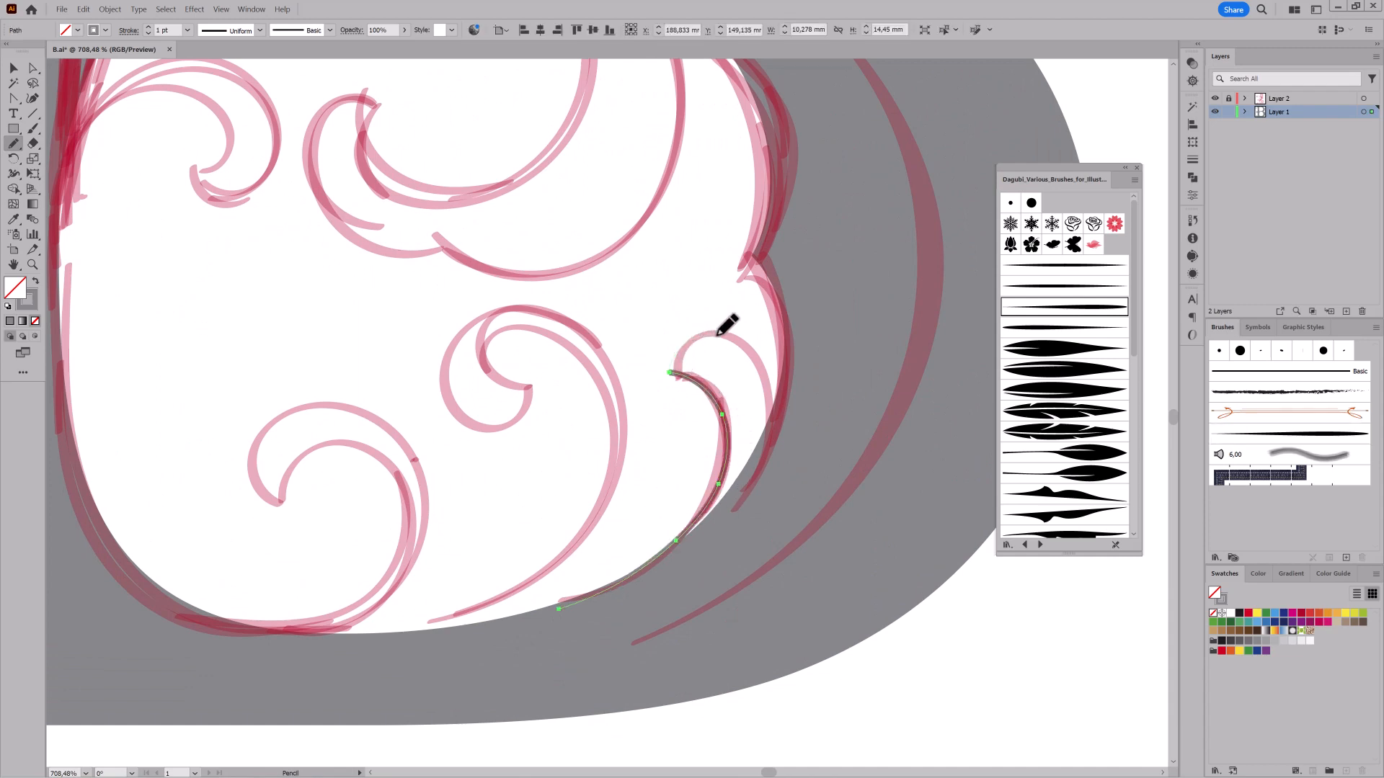
left_click_drag(561, 610, 559, 609)
- Give the new leaf the gray fill with no stroke, and check it with the sketch layer briefly hidden
left_click(1255, 575)
left_click(1225, 591)
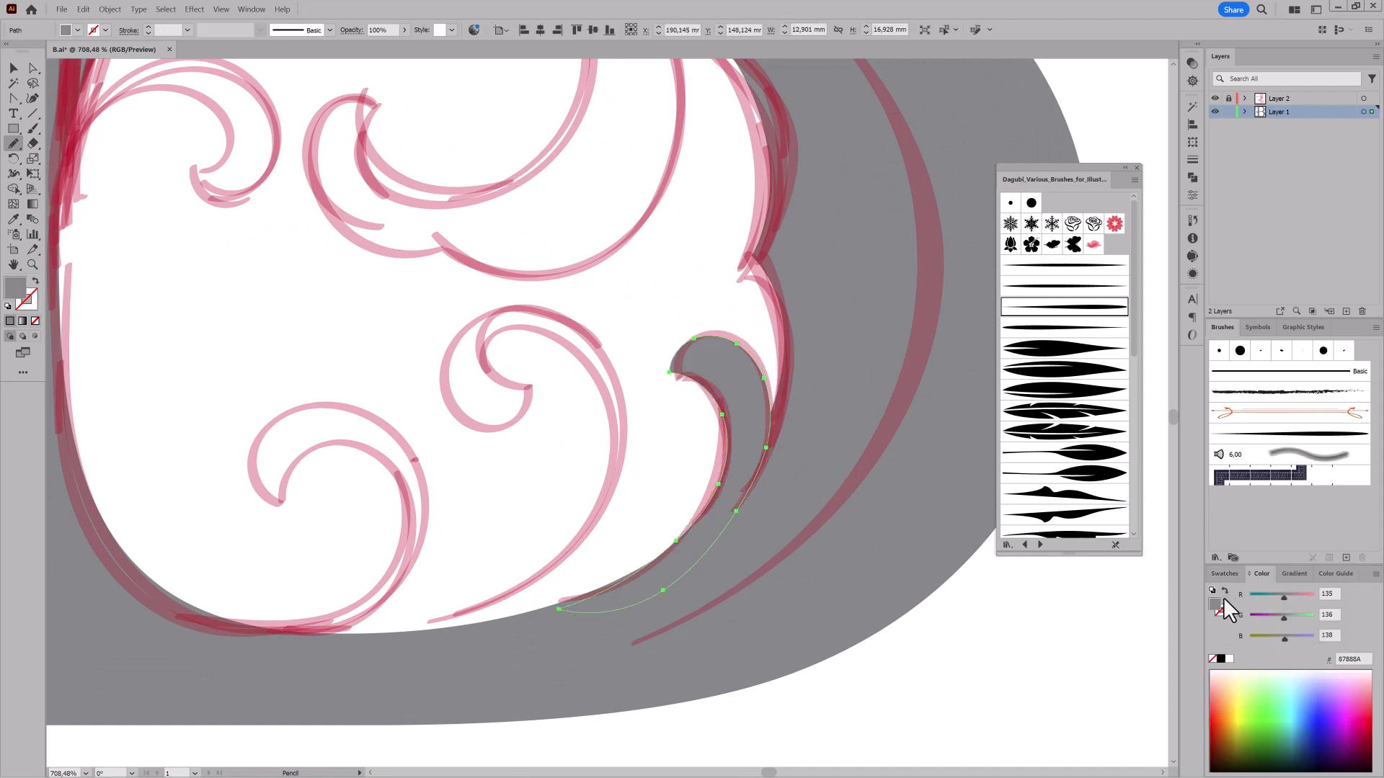
left_click(1216, 99)
left_click(1216, 98)
- Trace the curled leaf on the lower counter's left side as a closed outline overlapping the stem, and fill it with gray
key("space")
left_click_drag(735, 312, 861, 518)
mouse_move(578, 385)
left_mouse_down()
mouse_move(768, 442)
mouse_move(888, 388)
left_mouse_up()
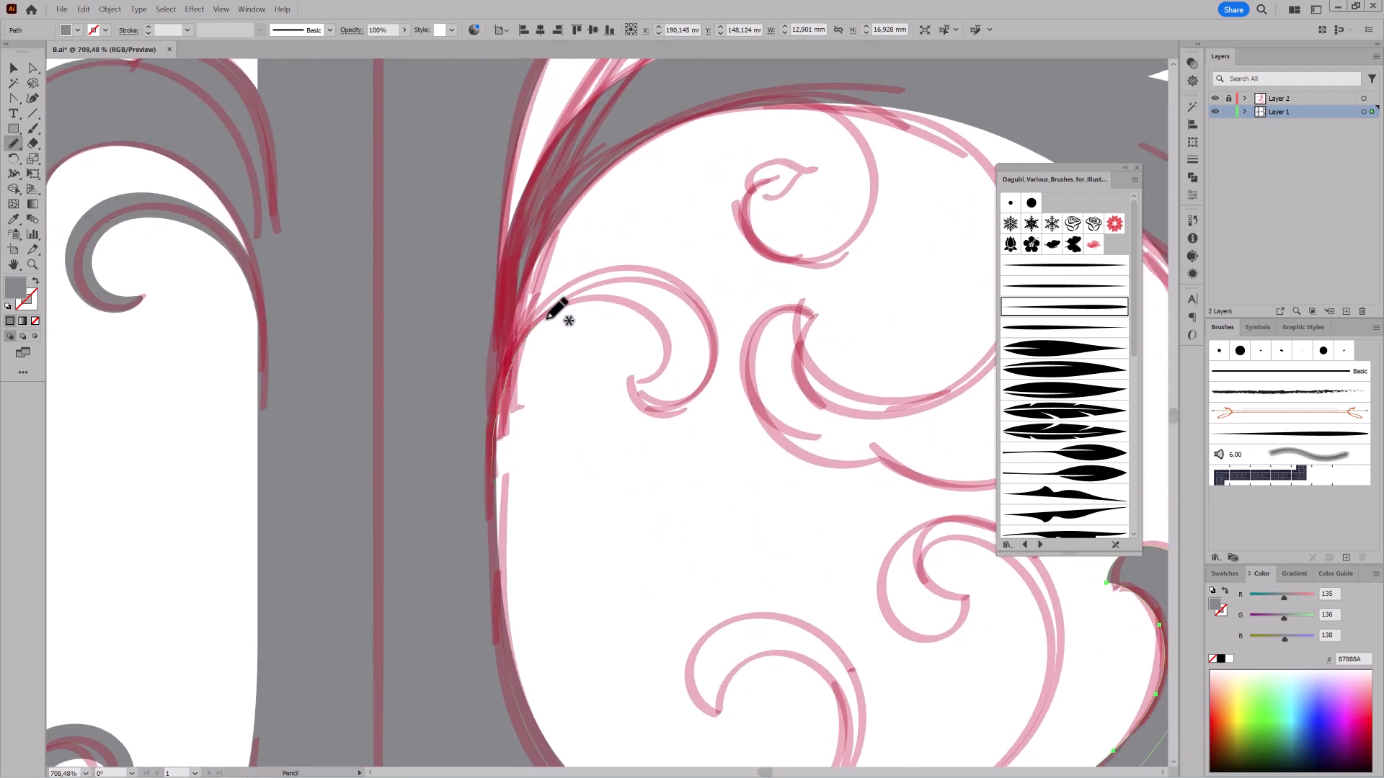
left_click_drag(664, 354, 642, 389)
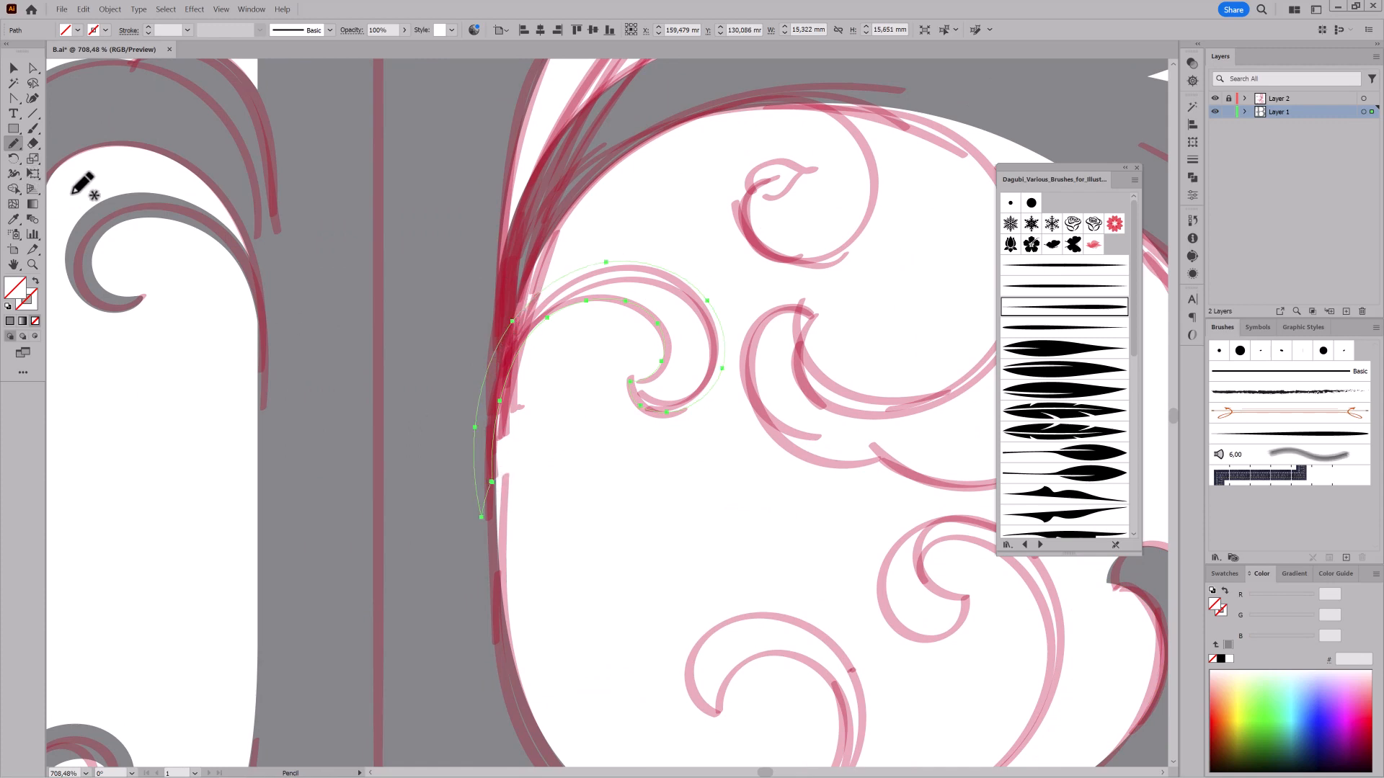
left_click(1230, 645)
key("ctrl+shift+a")
- Trace the inner edge of the large scroll in the lower counter from the crossbar to its tip with the Pencil tool
key("space")
left_click_drag(963, 362, 715, 413)
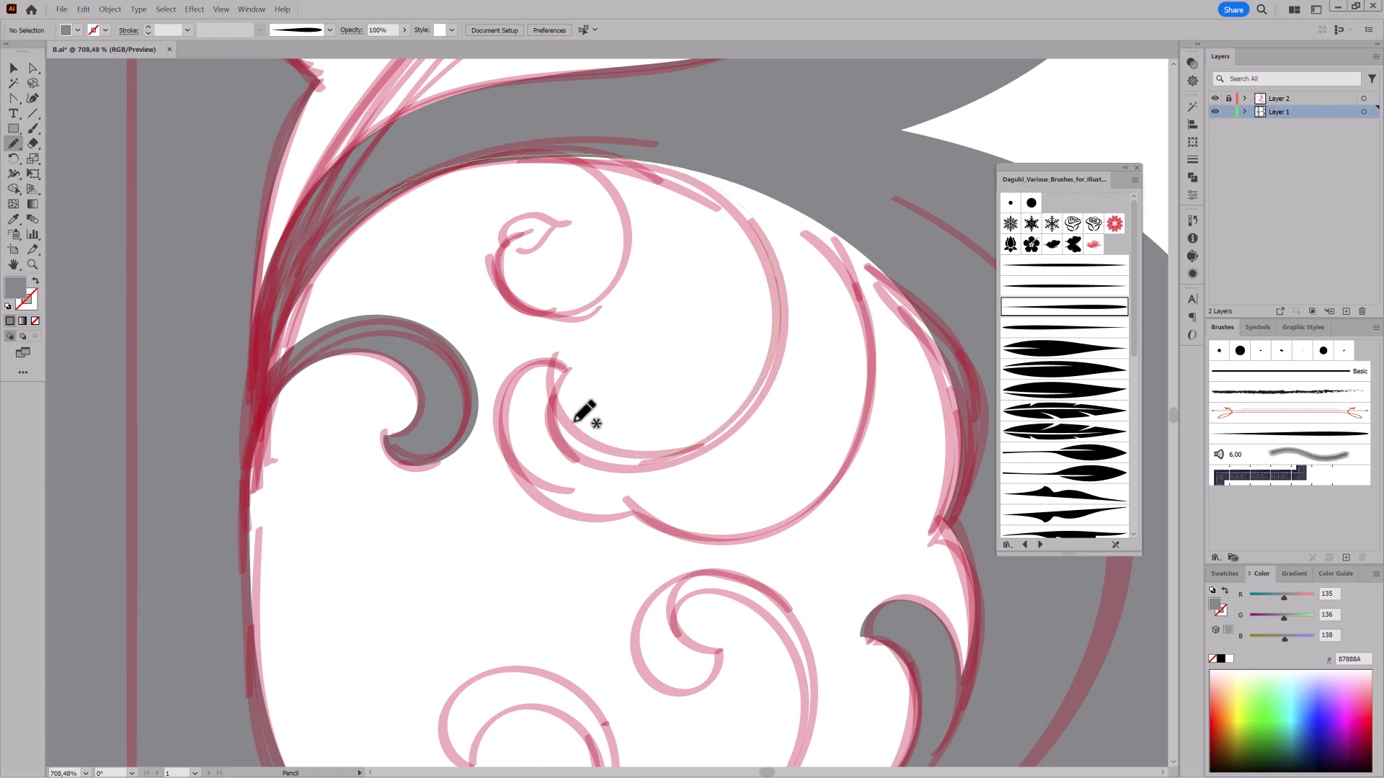
left_click_drag(574, 421, 569, 376)
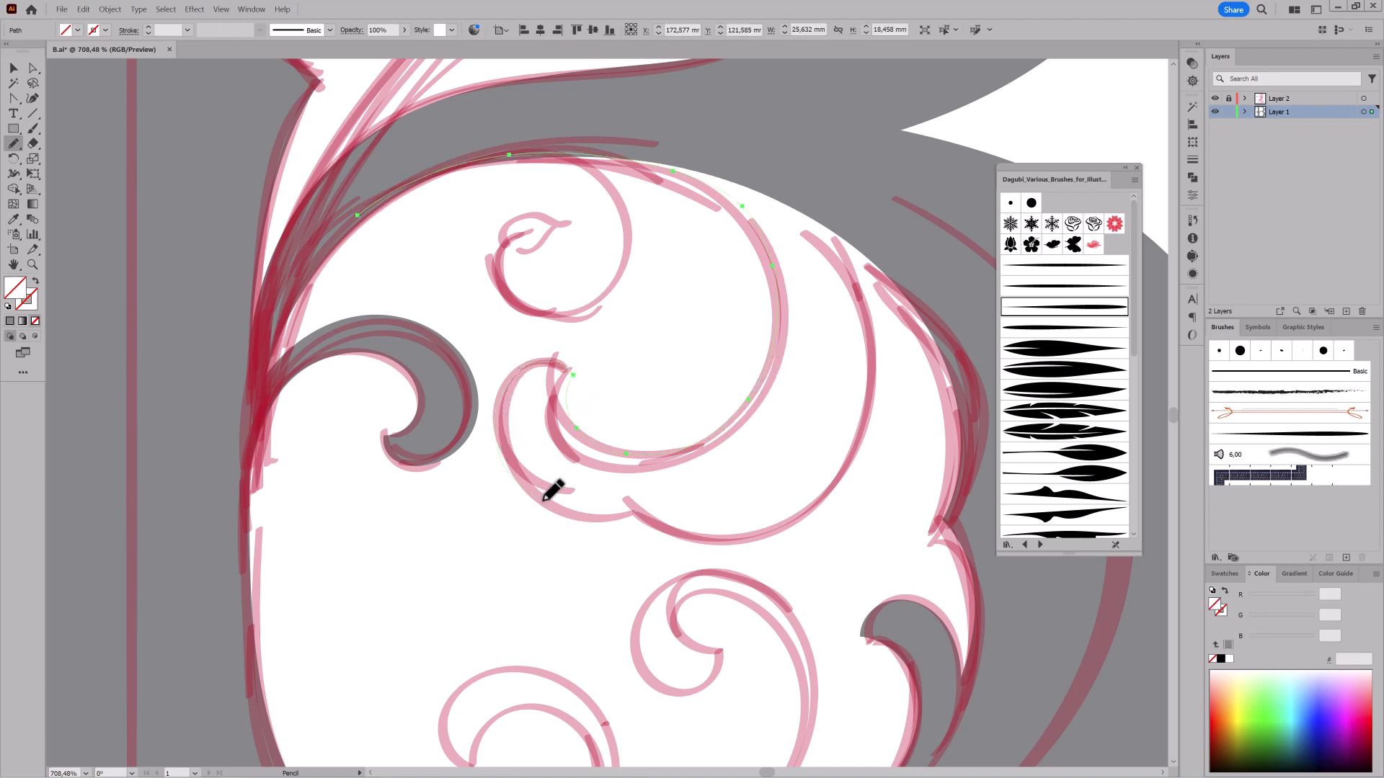
- Delete the stray end of the traced path on the large scroll's outline in the lower counter
key("ctrl+space")
left_click_drag(625, 549, 716, 460)
left_click_drag(749, 216, 524, 349)
key("Delete")
key("ctrl+space")
left_click_drag(827, 440, 642, 392)
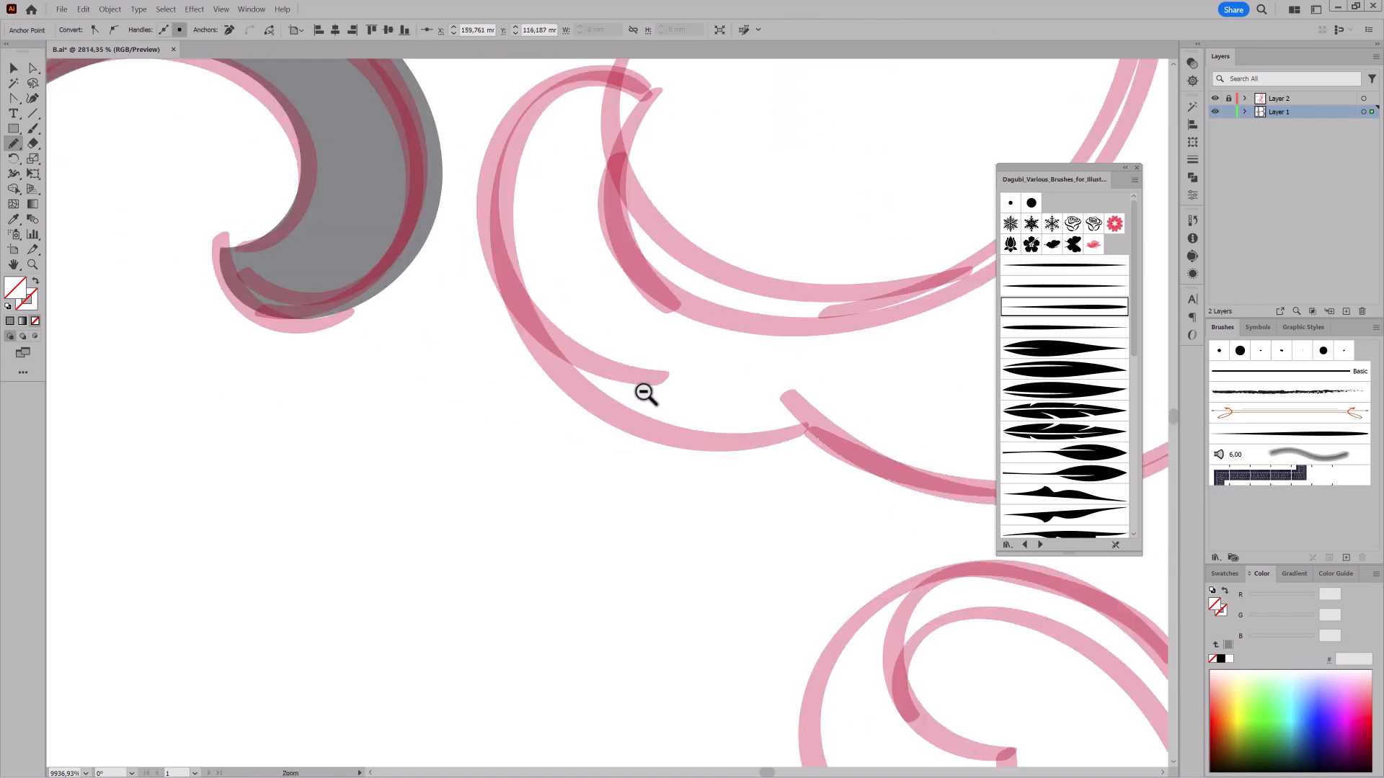
- Finish the large scroll in the lower counter as a closed outline, fill it with gray, and check it with the sketch hidden
left_click_drag(987, 364, 664, 500)
left_click(666, 500, "ctrl+alt")
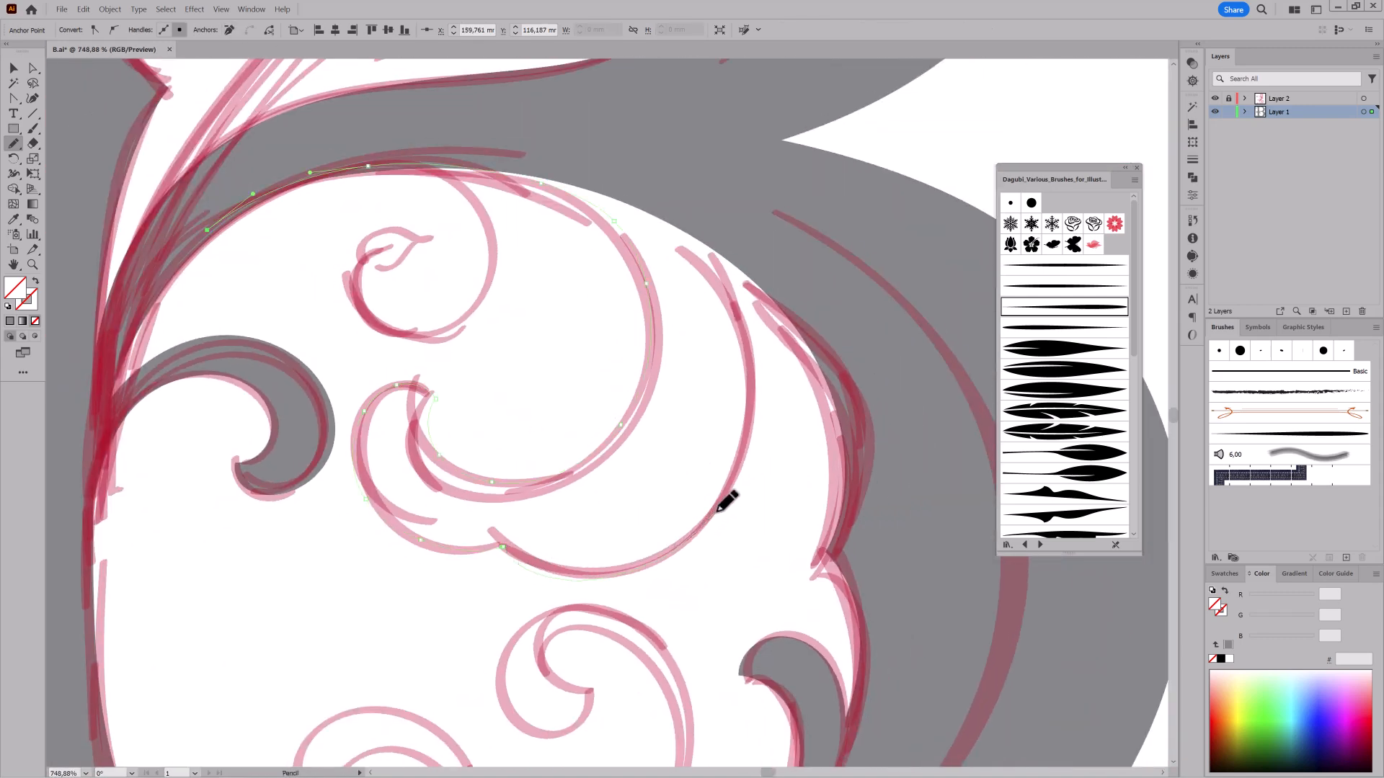
left_click_drag(466, 131, 211, 230)
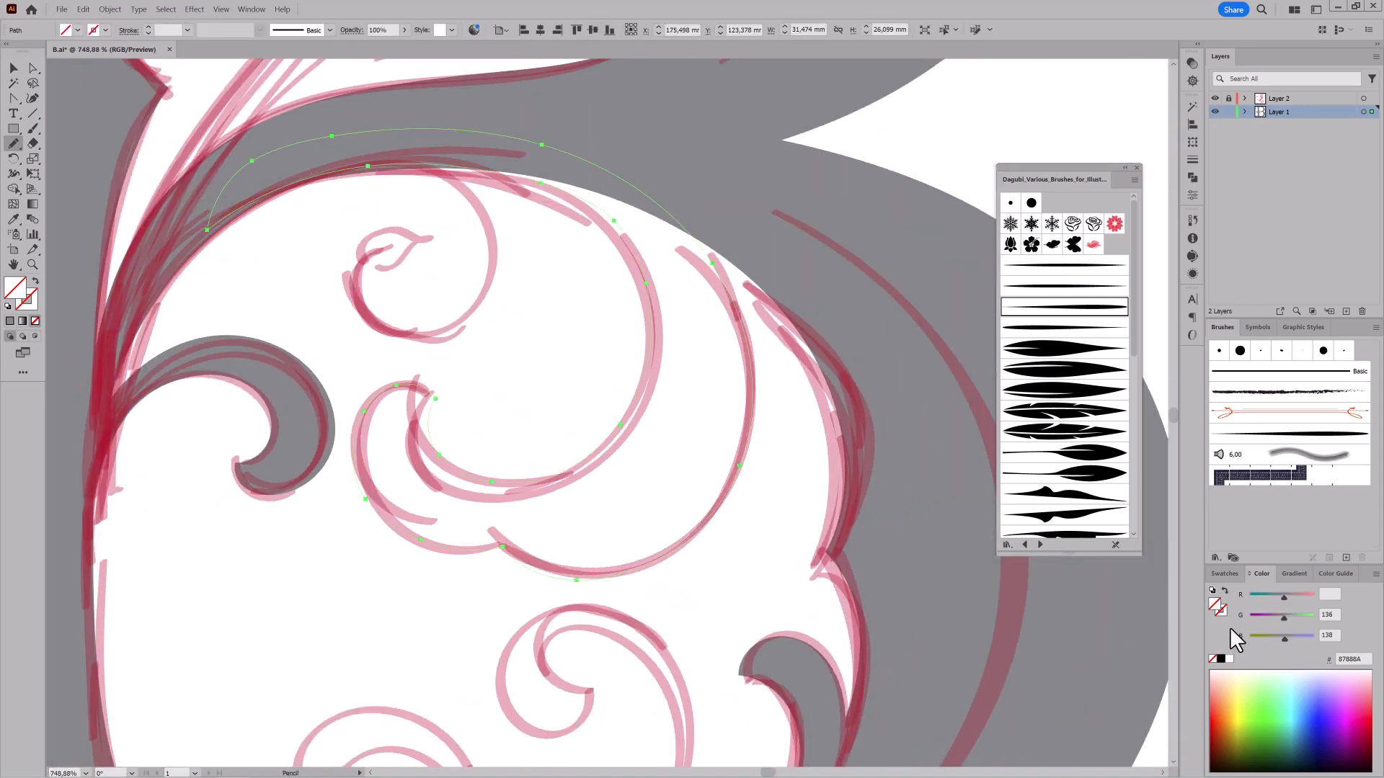
left_click(1228, 644)
left_click(1215, 98)
key("ctrl+space")
left_click(494, 634, "ctrl")
mouse_move(823, 560)
left_mouse_down()
mouse_move(555, 605)
mouse_move(682, 389)
mouse_move(776, 429)
left_mouse_up()
key("ctrl+space")
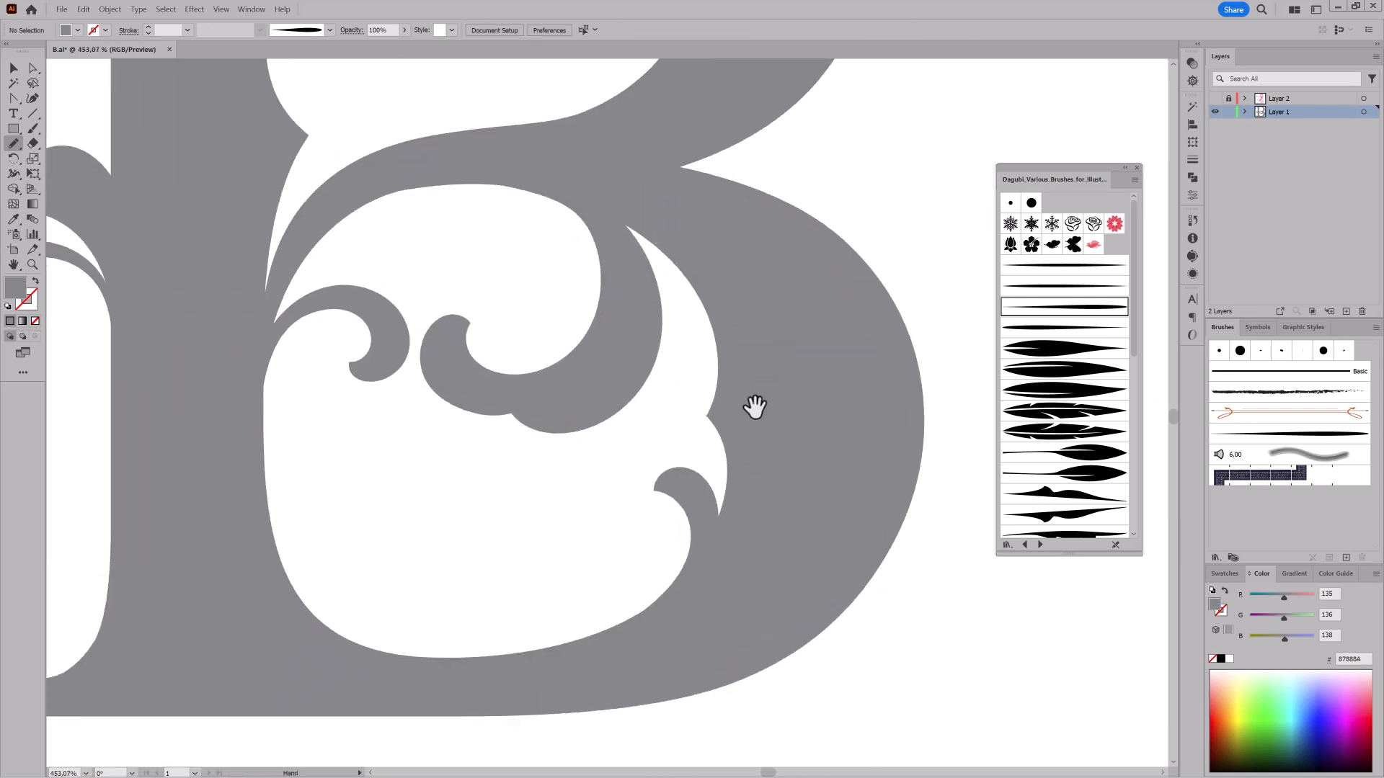
- Delete the surplus anchor point on the large scroll's lower-left edge and extend the neighboring handle into a rounder curve
left_click_drag(479, 374, 686, 383)
left_click_drag(686, 383, 778, 404)
left_click(32, 68)
left_click(640, 499)
left_click(229, 30)
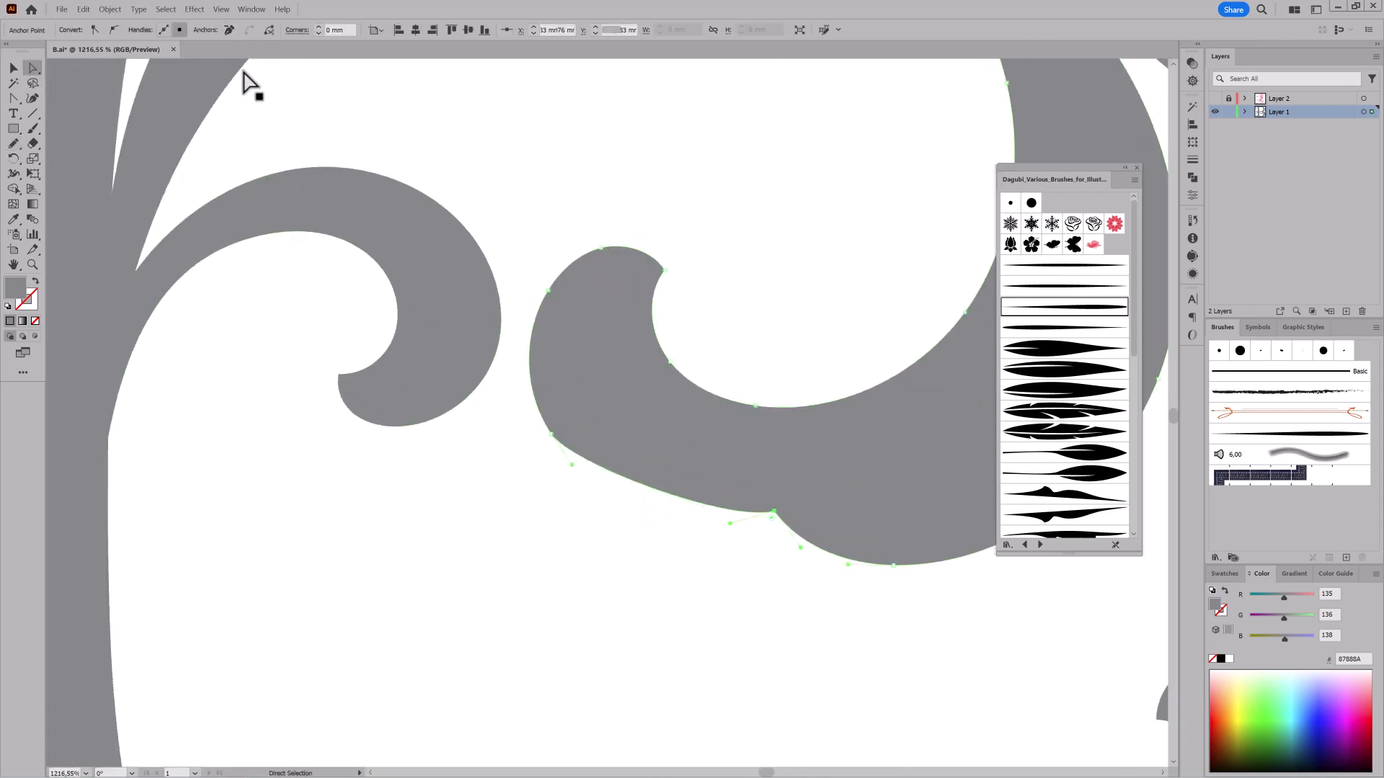
left_click_drag(730, 524, 627, 543)
left_click_drag(1016, 598, 857, 581)
left_click_drag(858, 581, 728, 569)
- Nudge the anchor points where the large scroll meets the crossbar so its edge aligns with the crossbar's lower edge
left_click_drag(886, 493, 853, 488)
left_click_drag(585, 342, 663, 350)
left_click(469, 355)
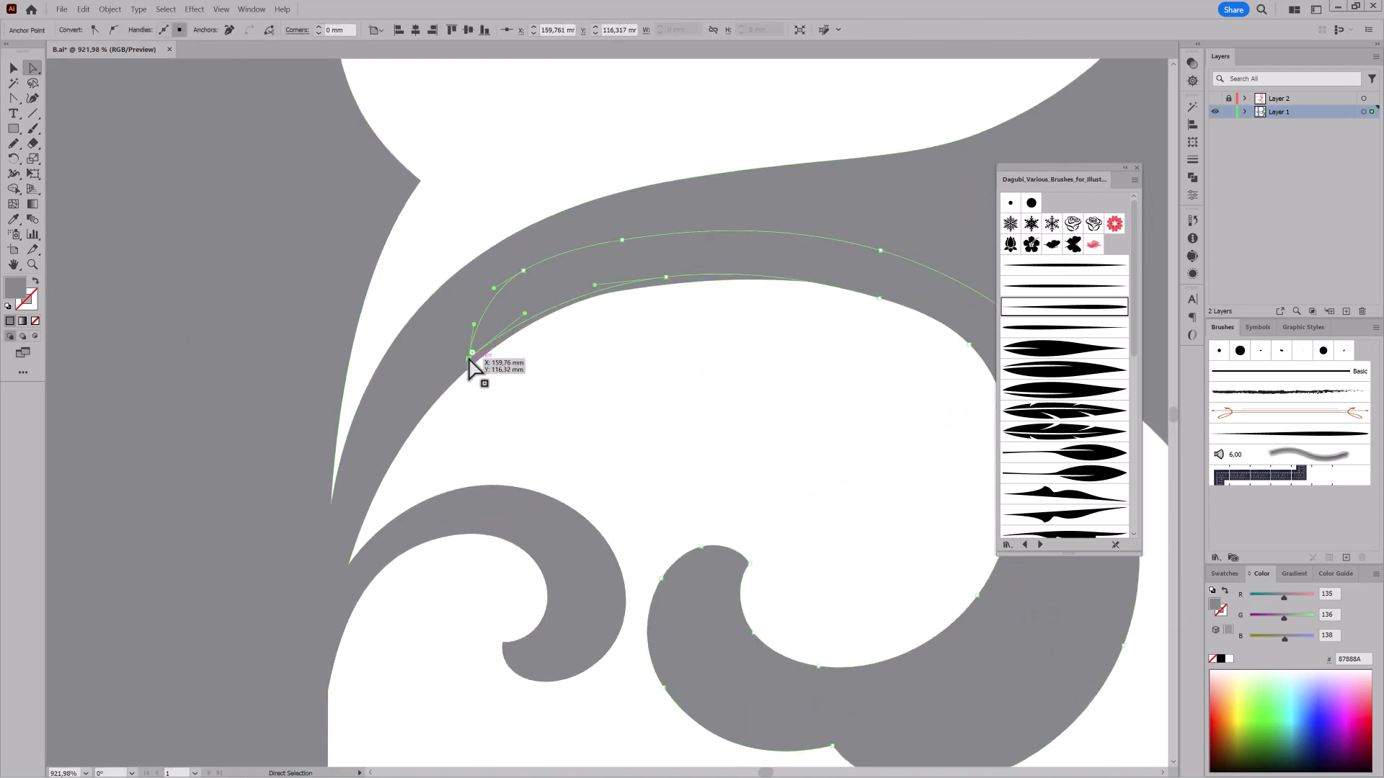
mouse_move(469, 357)
left_mouse_down()
mouse_move(477, 379)
mouse_move(469, 369)
left_mouse_up()
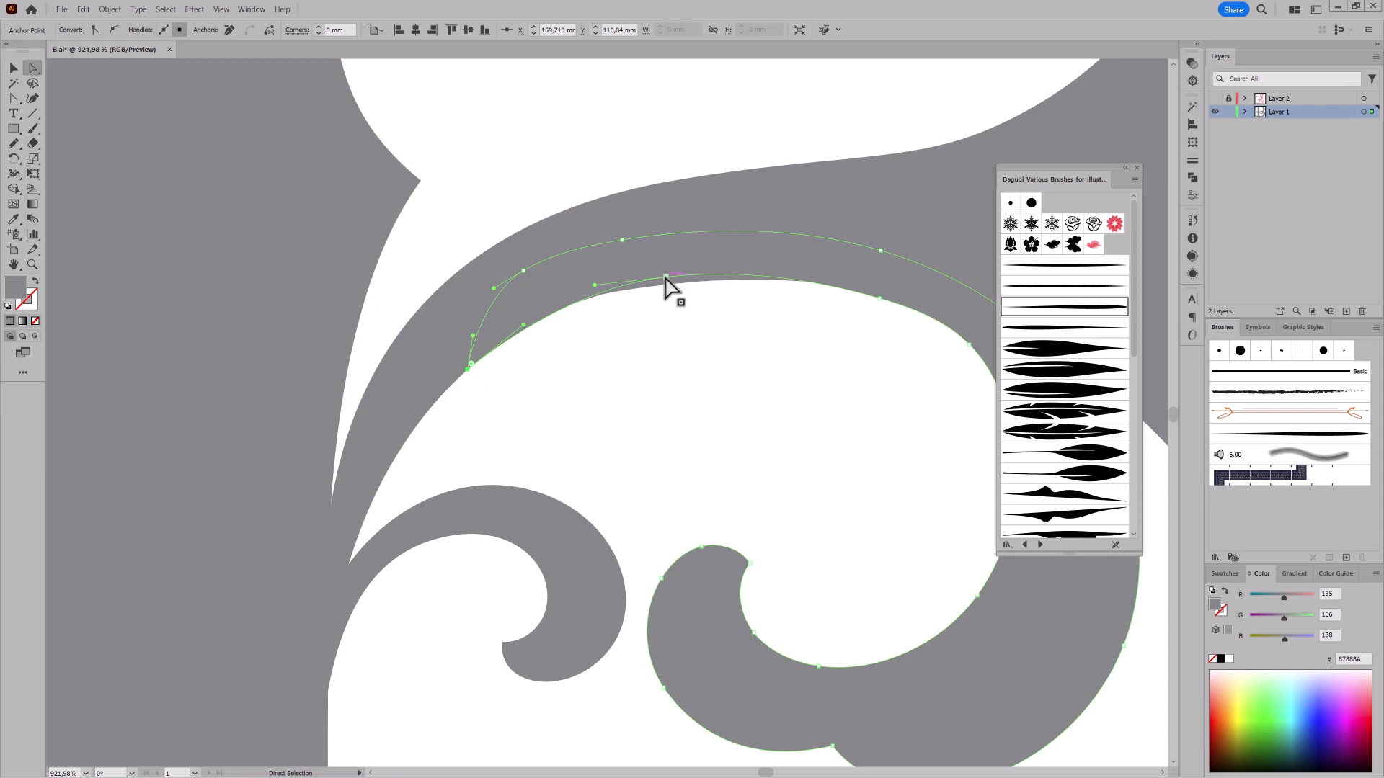
left_click_drag(666, 278, 668, 285)
left_click_drag(892, 491, 794, 463)
left_click_drag(1041, 589, 775, 436)
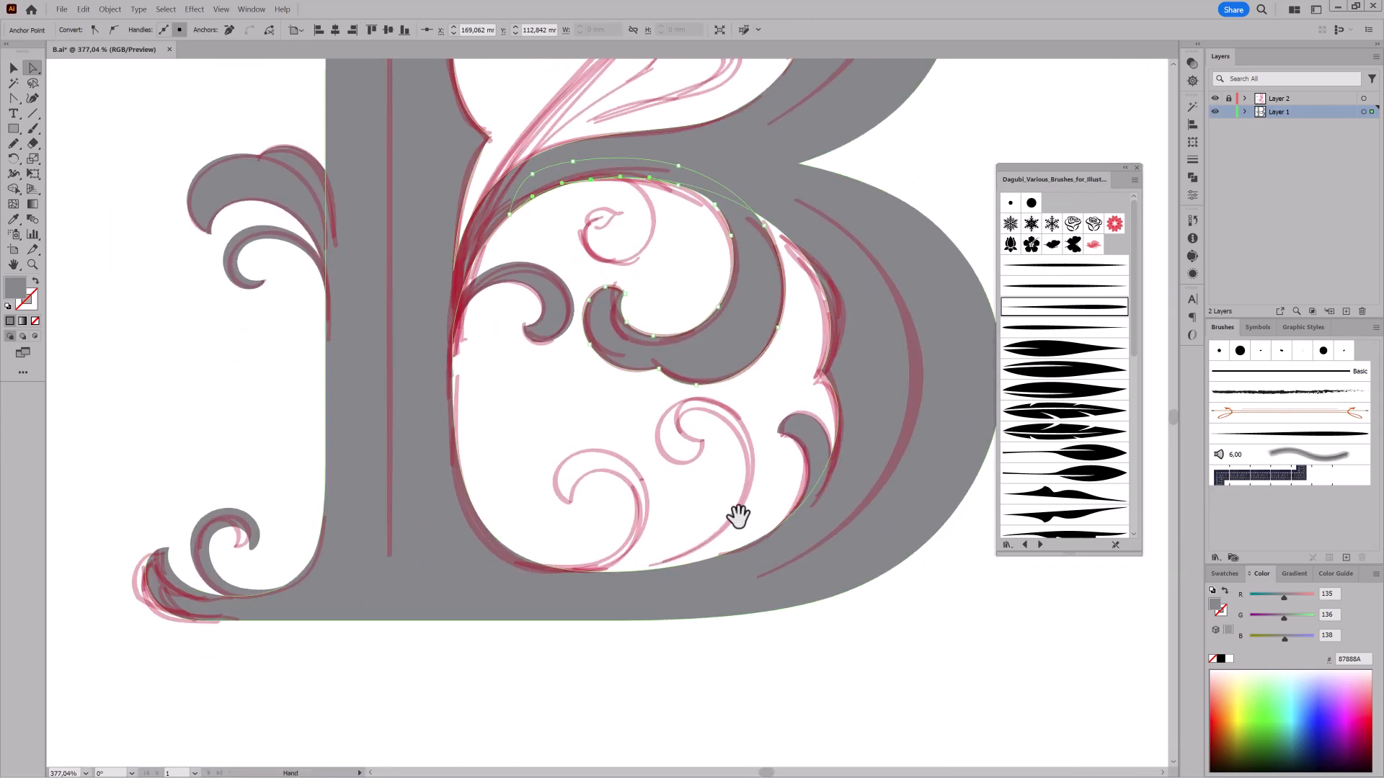
- Trace the curl rising from the lower counter's base as a closed outline, fill it with gray, and check it without the sketch
left_click(680, 457)
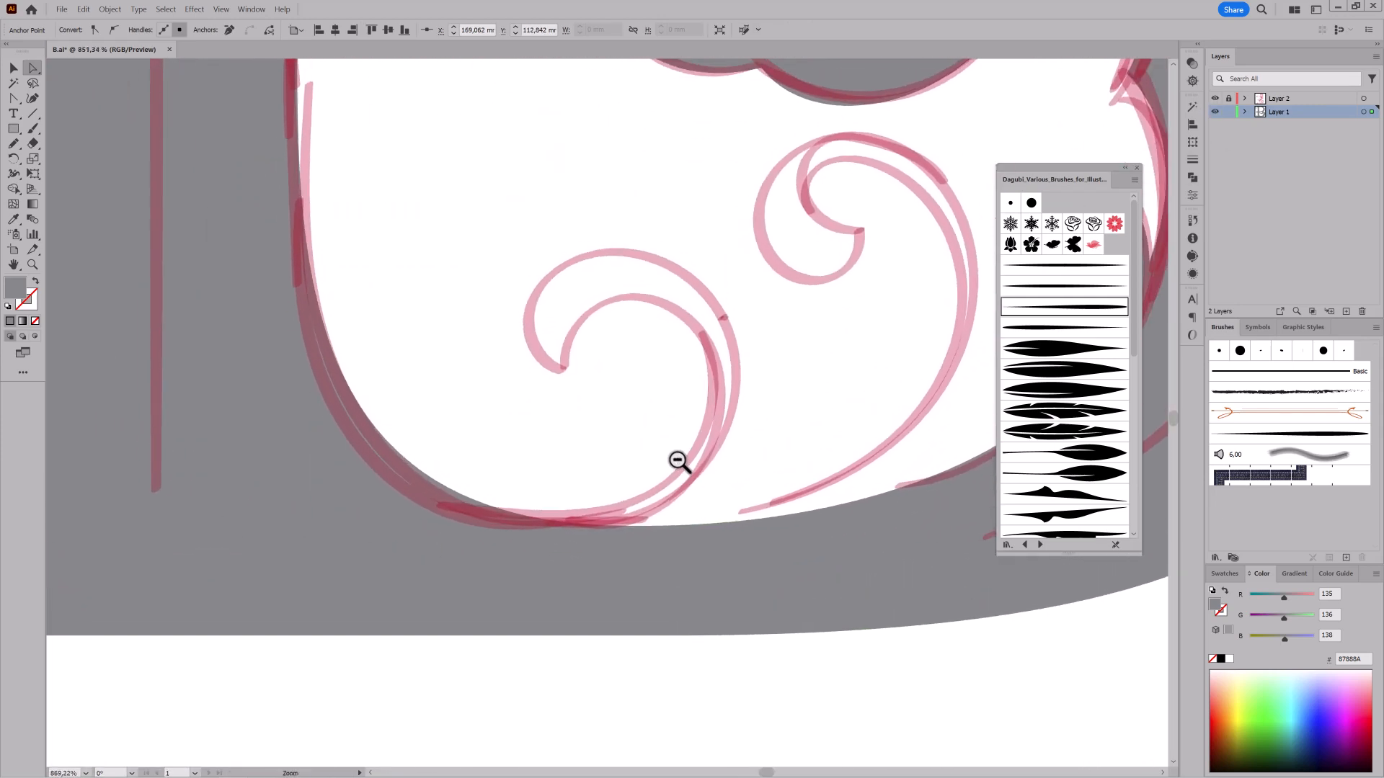
left_click(679, 460, "alt")
key("n")
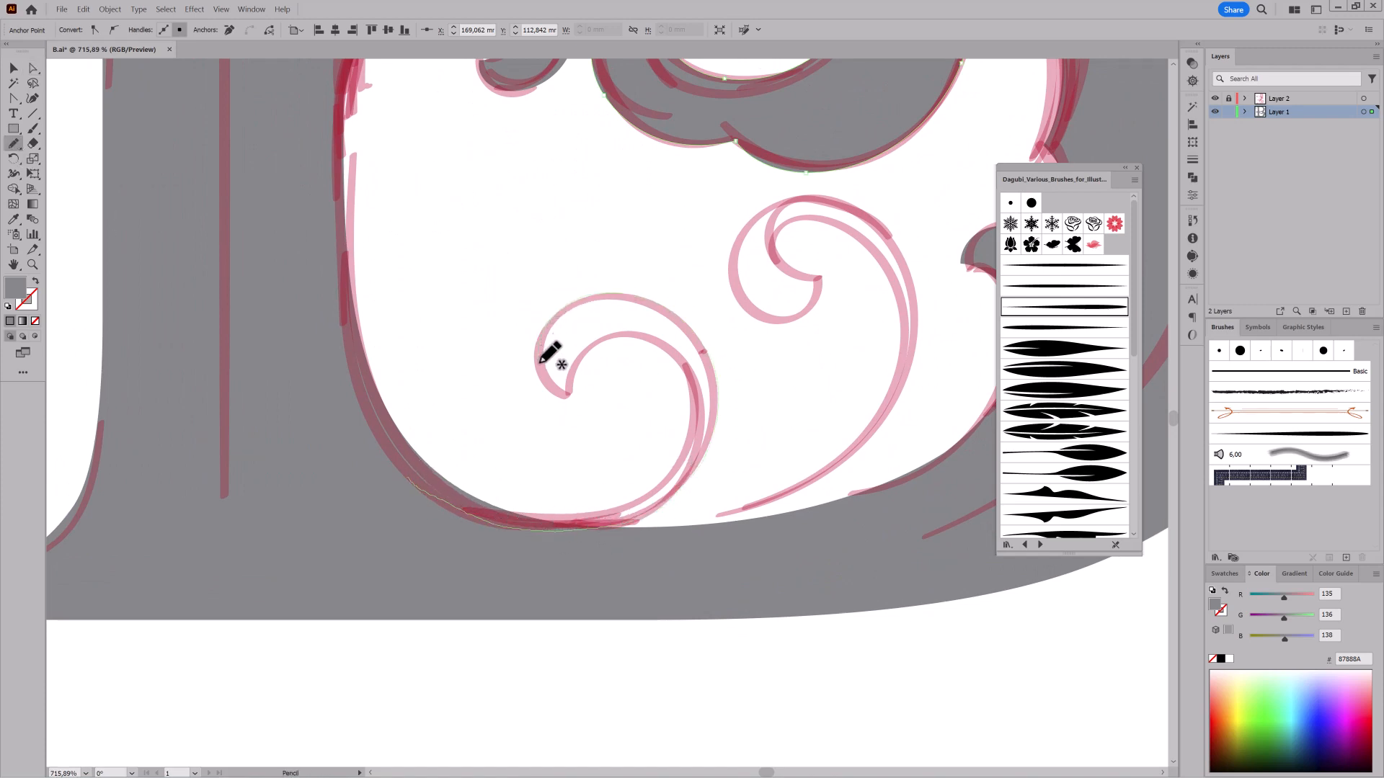
left_click_drag(540, 362, 578, 395)
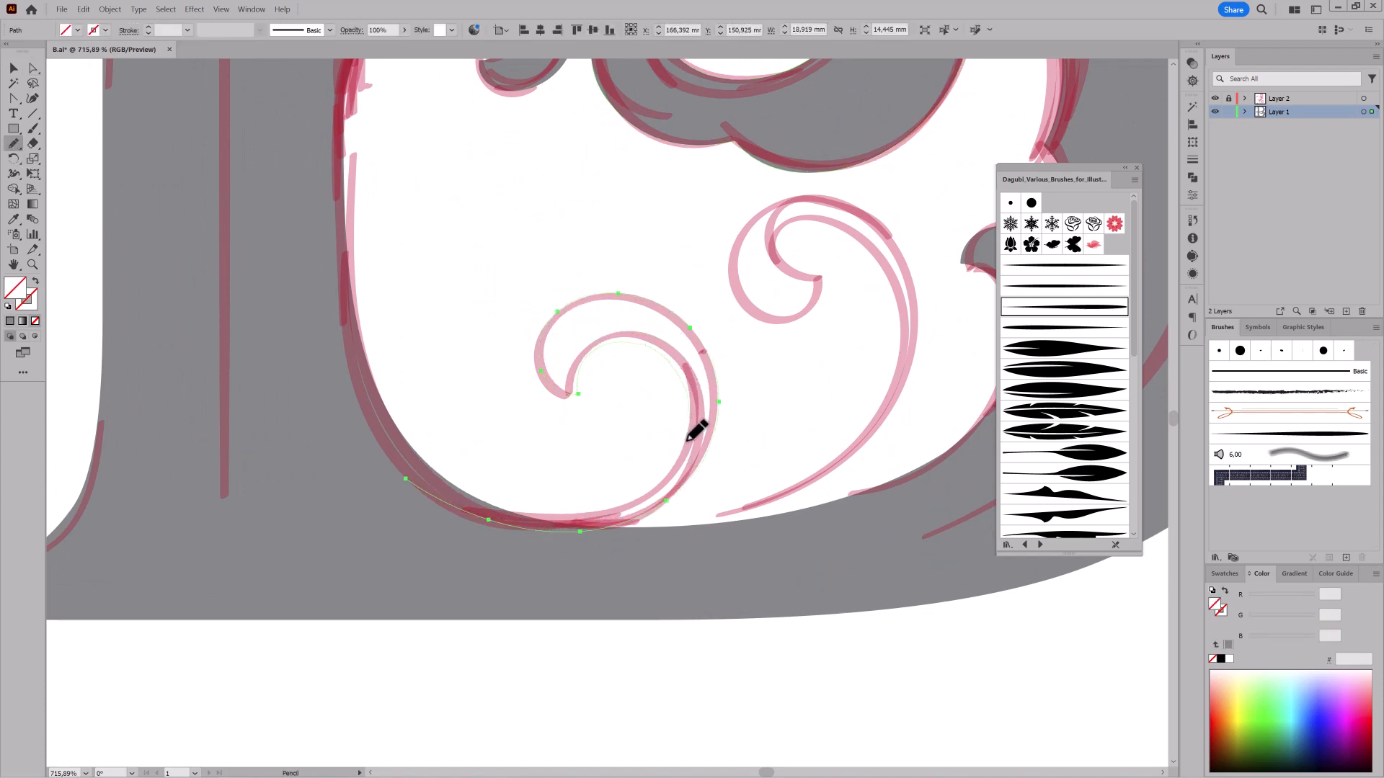
left_click(1227, 645)
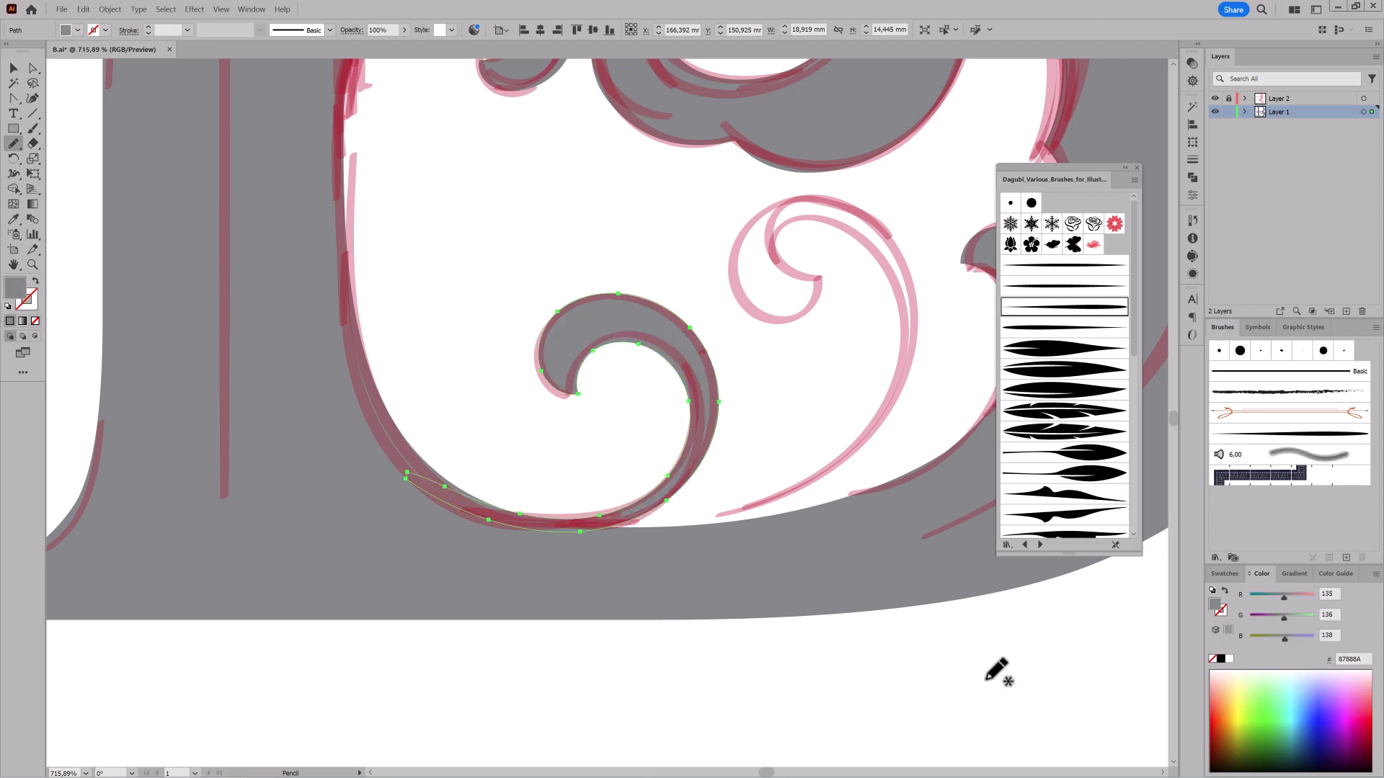
left_click(1215, 98)
left_click_drag(874, 543, 890, 574)
left_click(1215, 98)
- Duplicate the finished curl onto the neighboring sketched curl and rotate the copy with Free Transform to follow the sketch
mouse_move(901, 346)
left_mouse_down()
mouse_move(803, 379)
mouse_move(704, 377)
left_mouse_up()
left_click(32, 69)
left_click(61, 83)
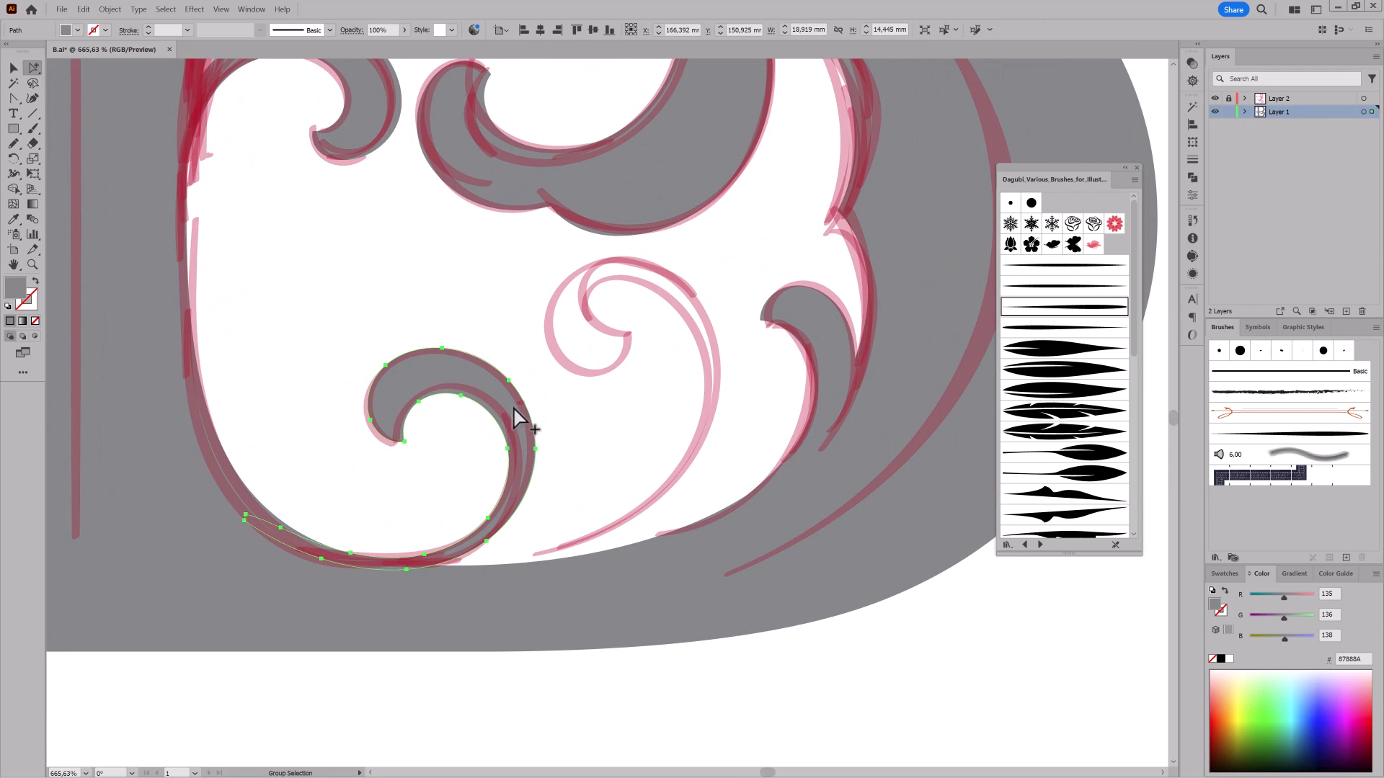
left_click_drag(519, 418, 703, 318)
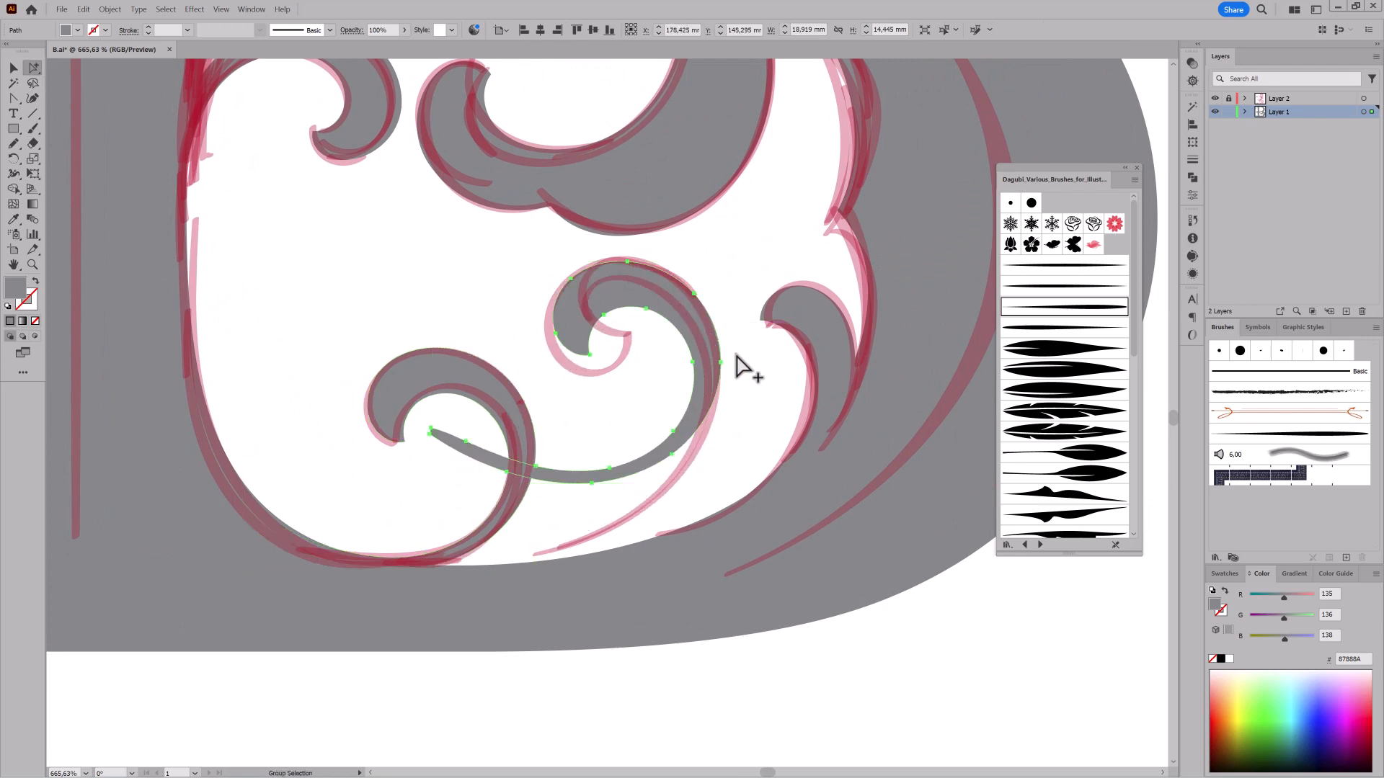
key("e")
left_click_drag(724, 384, 723, 258)
left_click_drag(694, 286, 711, 307)
- Delete the surplus anchor points along both edges of the copied curl's tail
key("a")
left_click(552, 531)
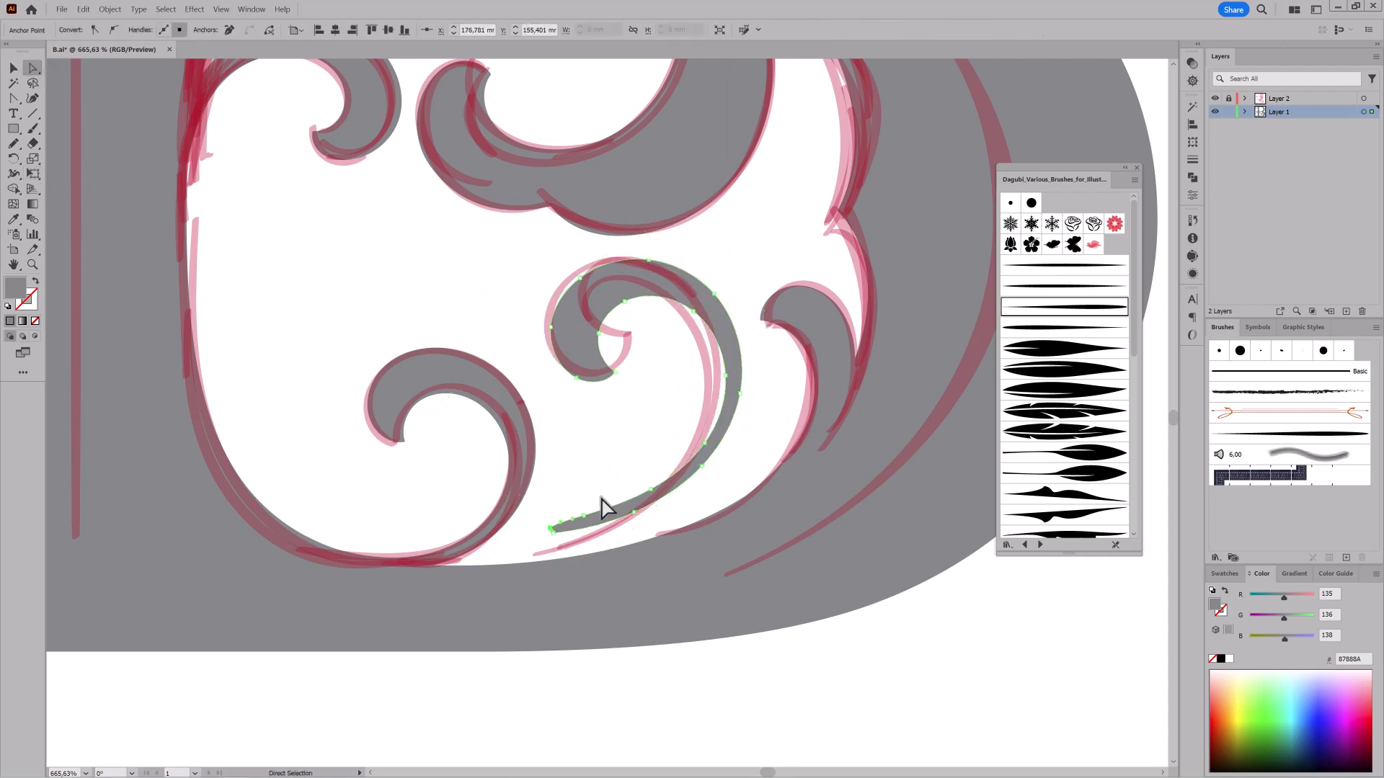
left_click(587, 515, "shift")
left_click(650, 490, "shift")
left_click(229, 30)
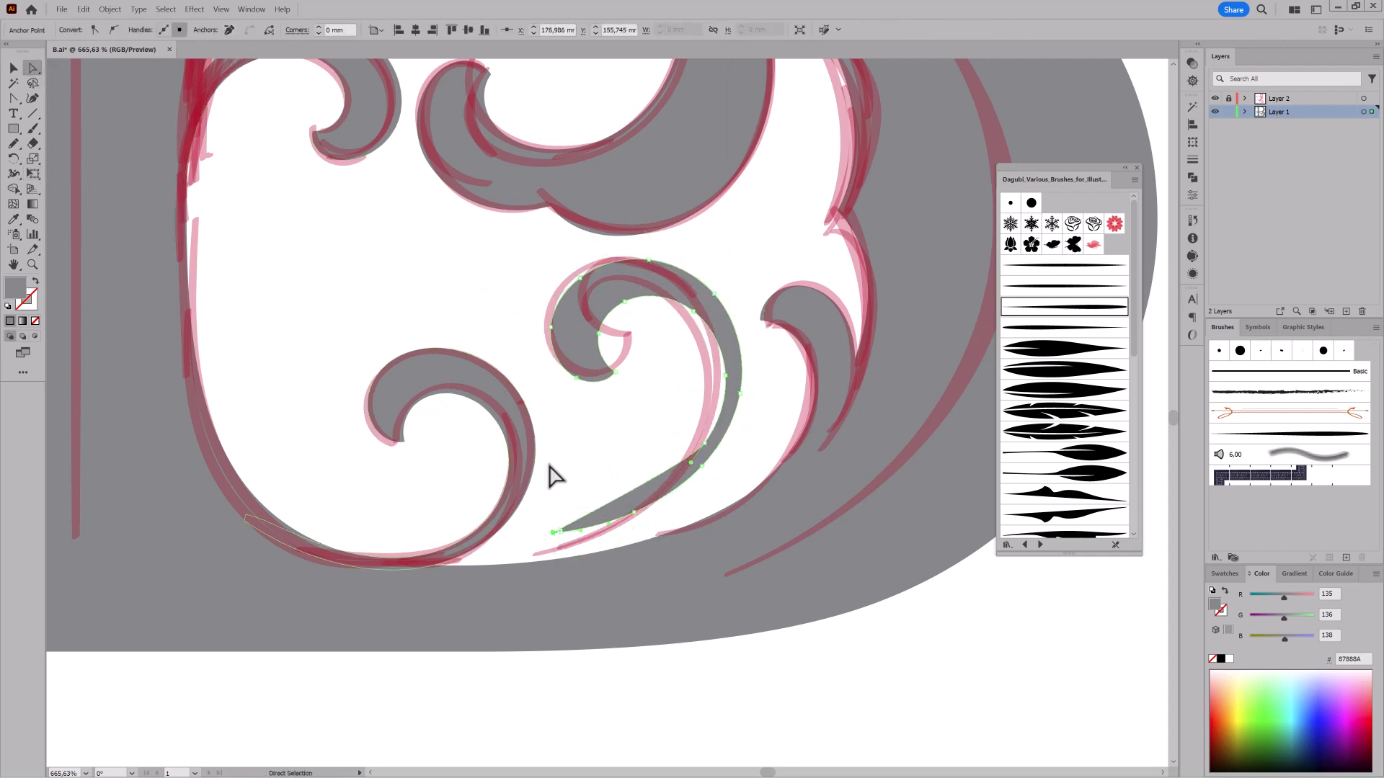
left_click(634, 513)
left_click(229, 30)
left_click(553, 533)
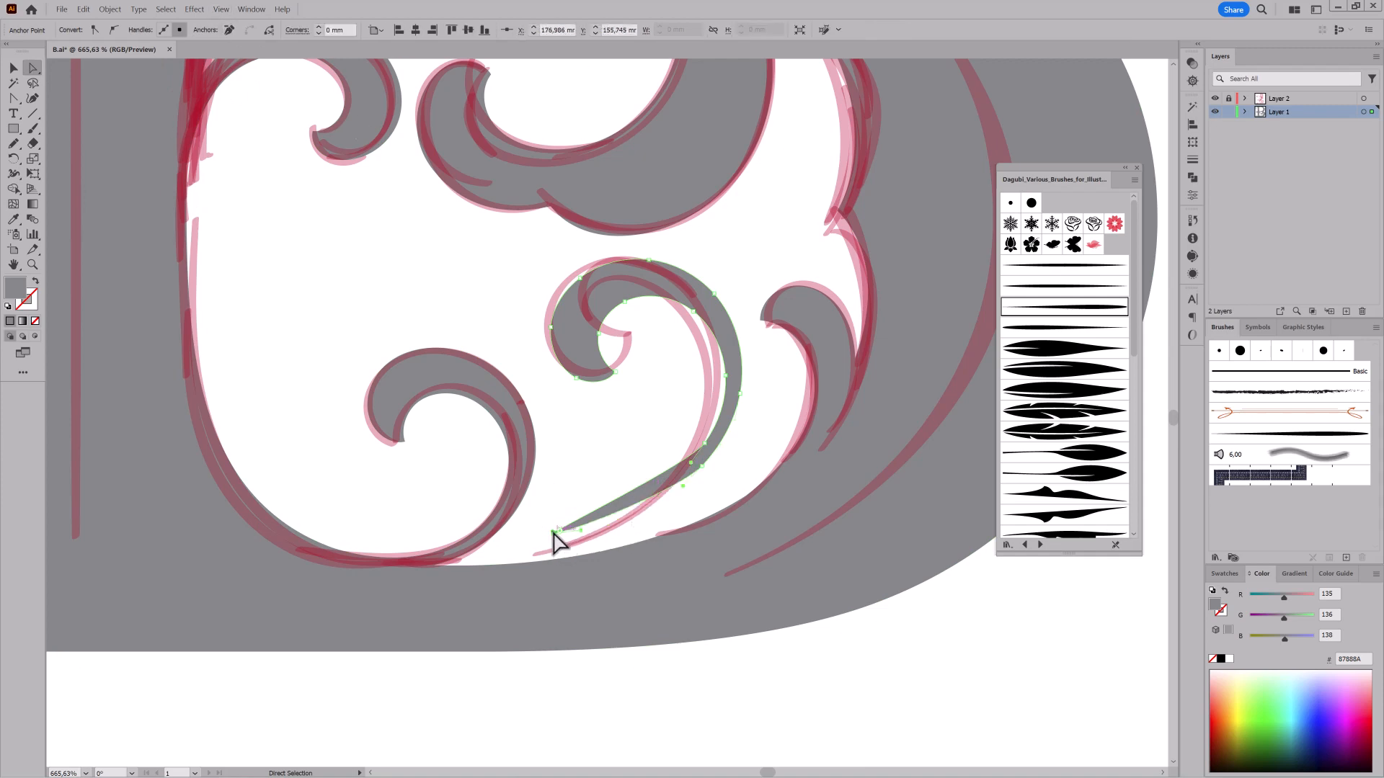
left_click_drag(580, 530, 560, 565)
left_click(728, 430)
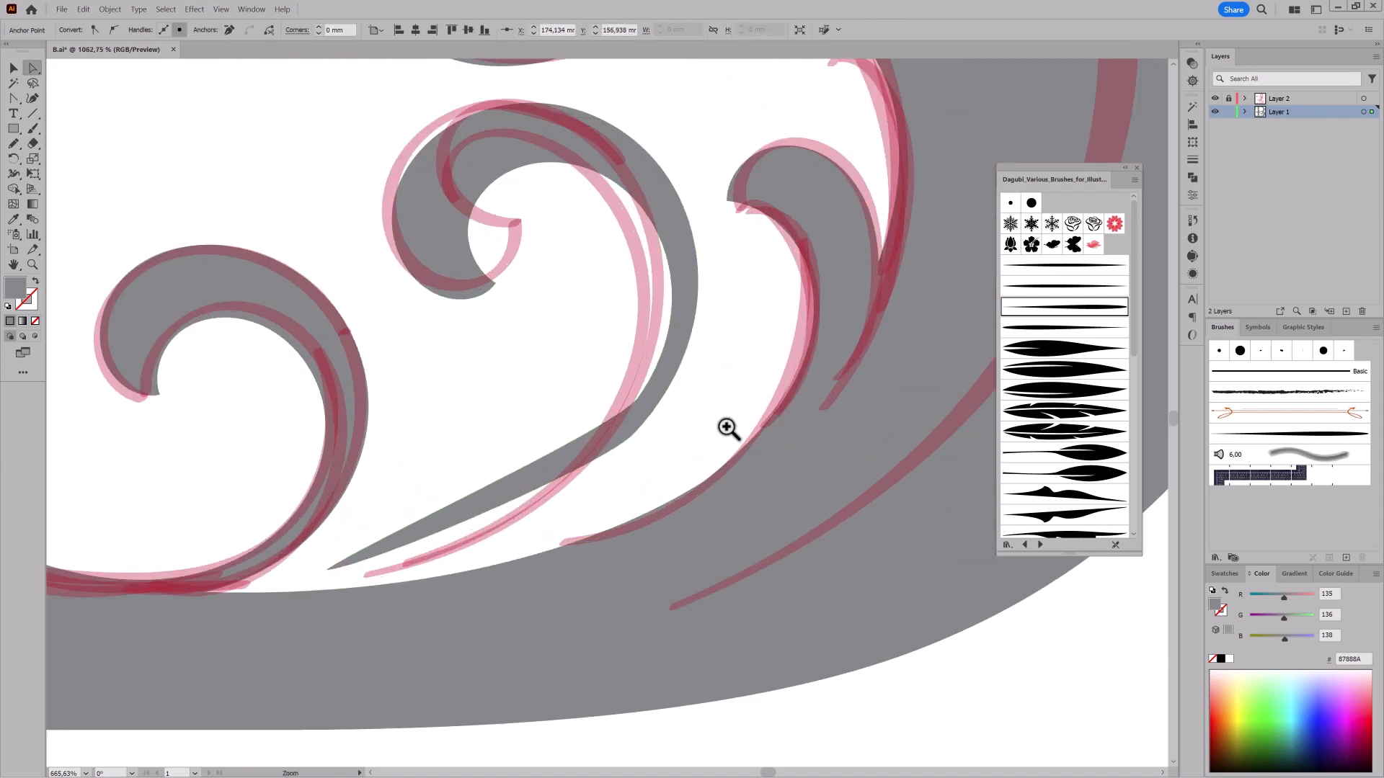
left_click_drag(606, 389, 643, 454)
left_click(229, 30)
- Reshape both edges of the copied curl's tail with their handles into a smooth taper, and hide the sketch layer
left_click(696, 311)
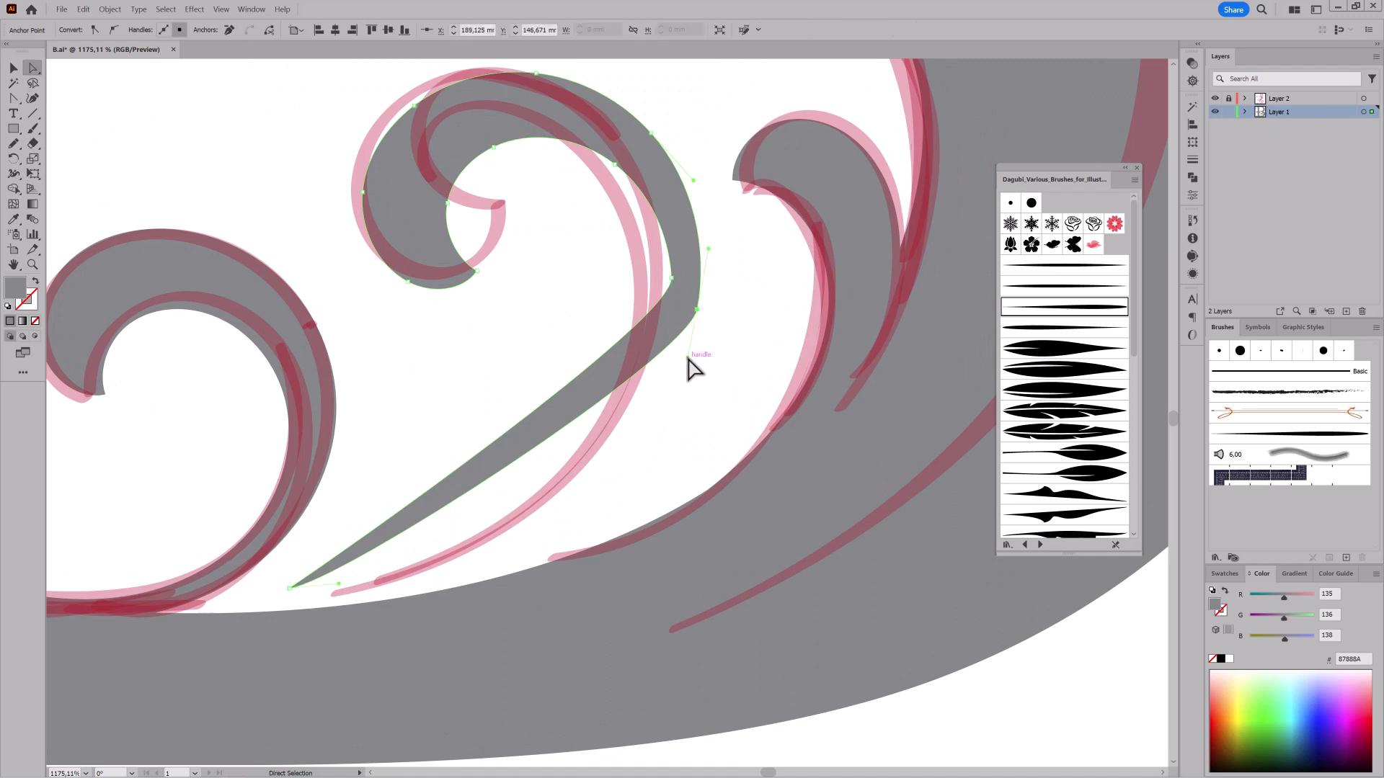
left_click_drag(692, 365, 639, 532)
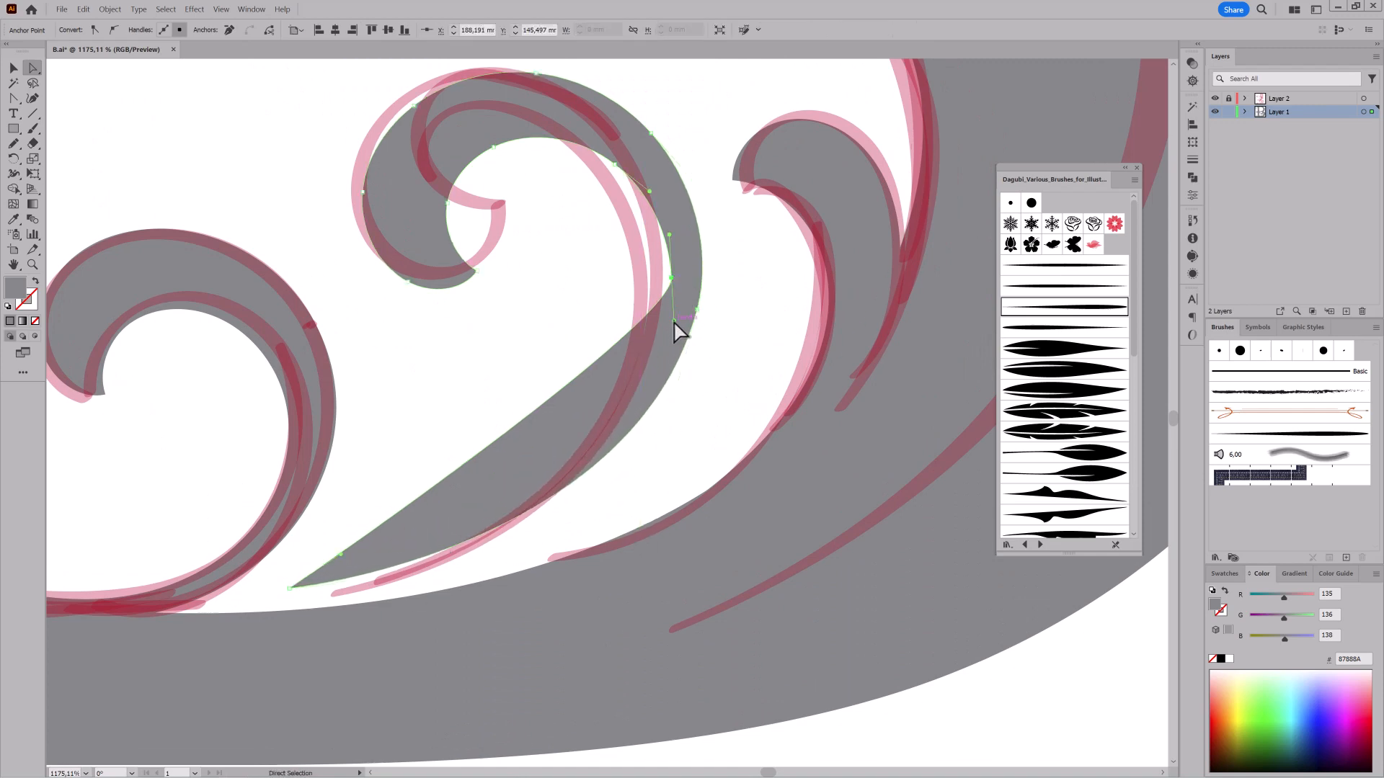
left_click_drag(675, 321, 659, 459)
left_click_drag(340, 555, 424, 556)
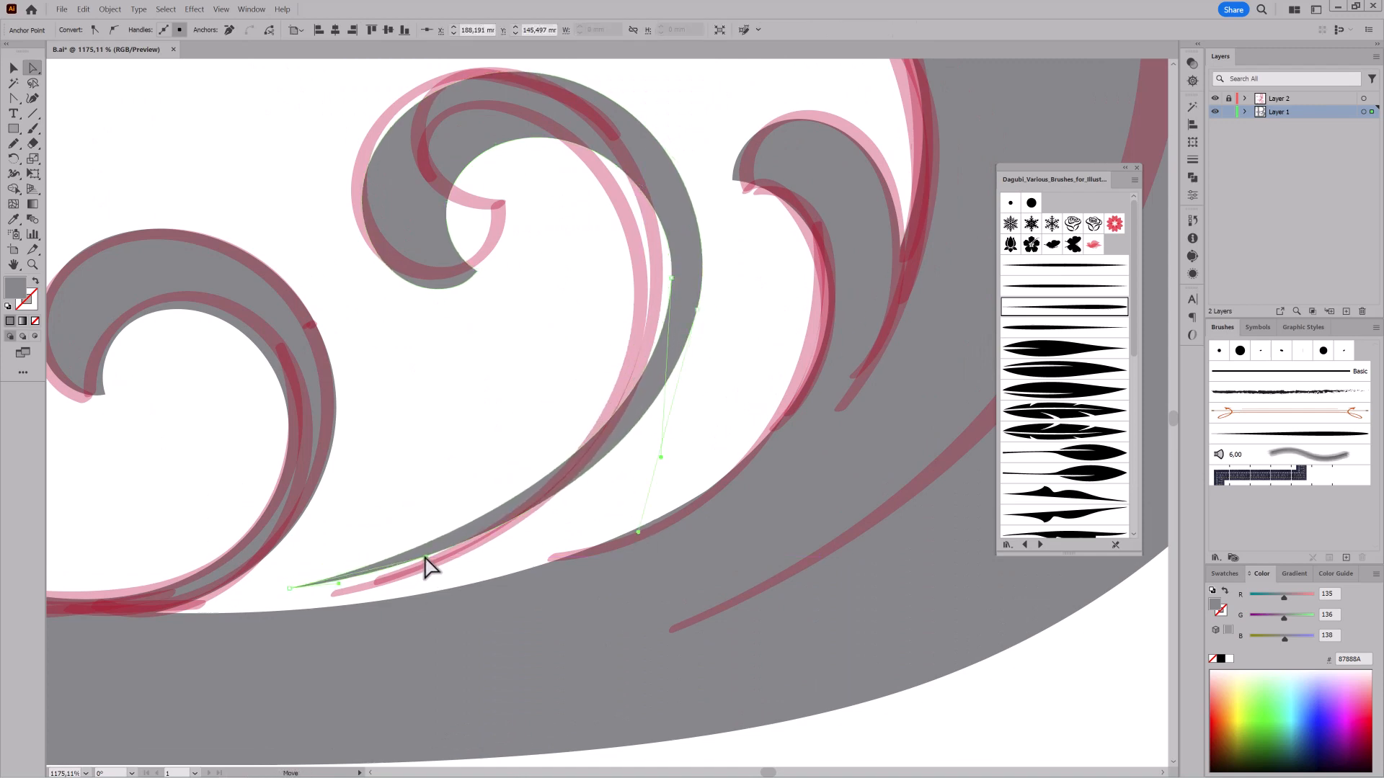
left_click_drag(699, 317, 698, 326)
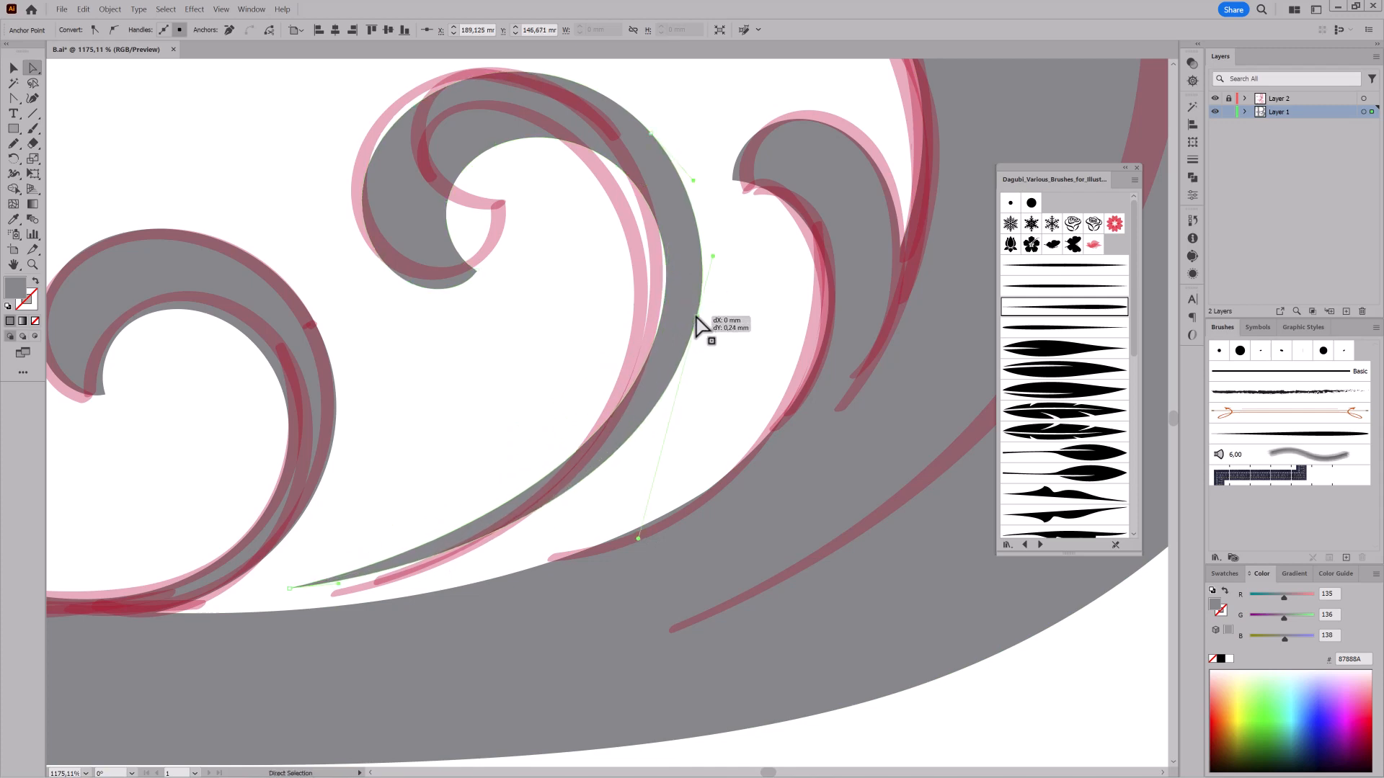
left_click_drag(828, 445, 775, 405)
left_click(1215, 98)
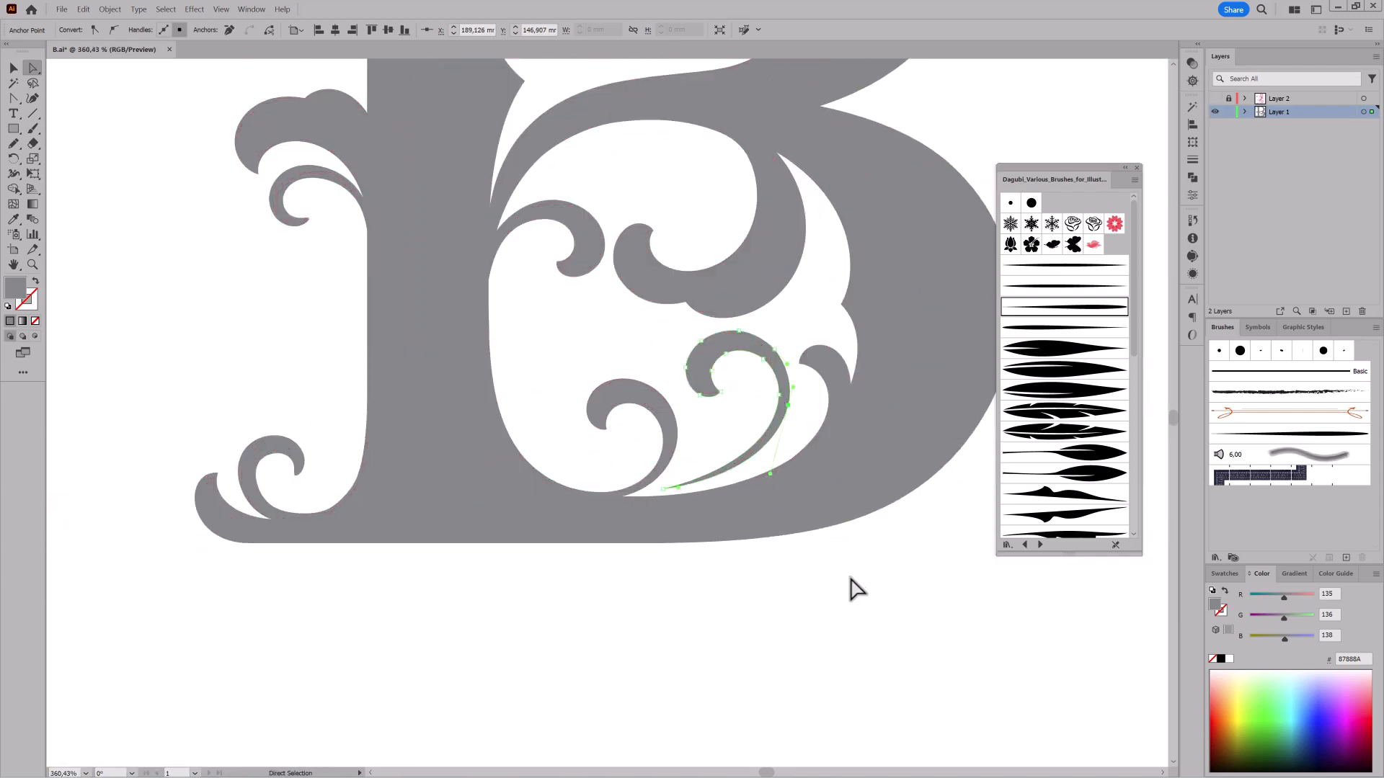
- Rotate the copied curl slightly clockwise with Free Transform, deselect it, and show the sketch layer again
left_click(751, 345)
left_click(33, 174)
left_click(1192, 178)
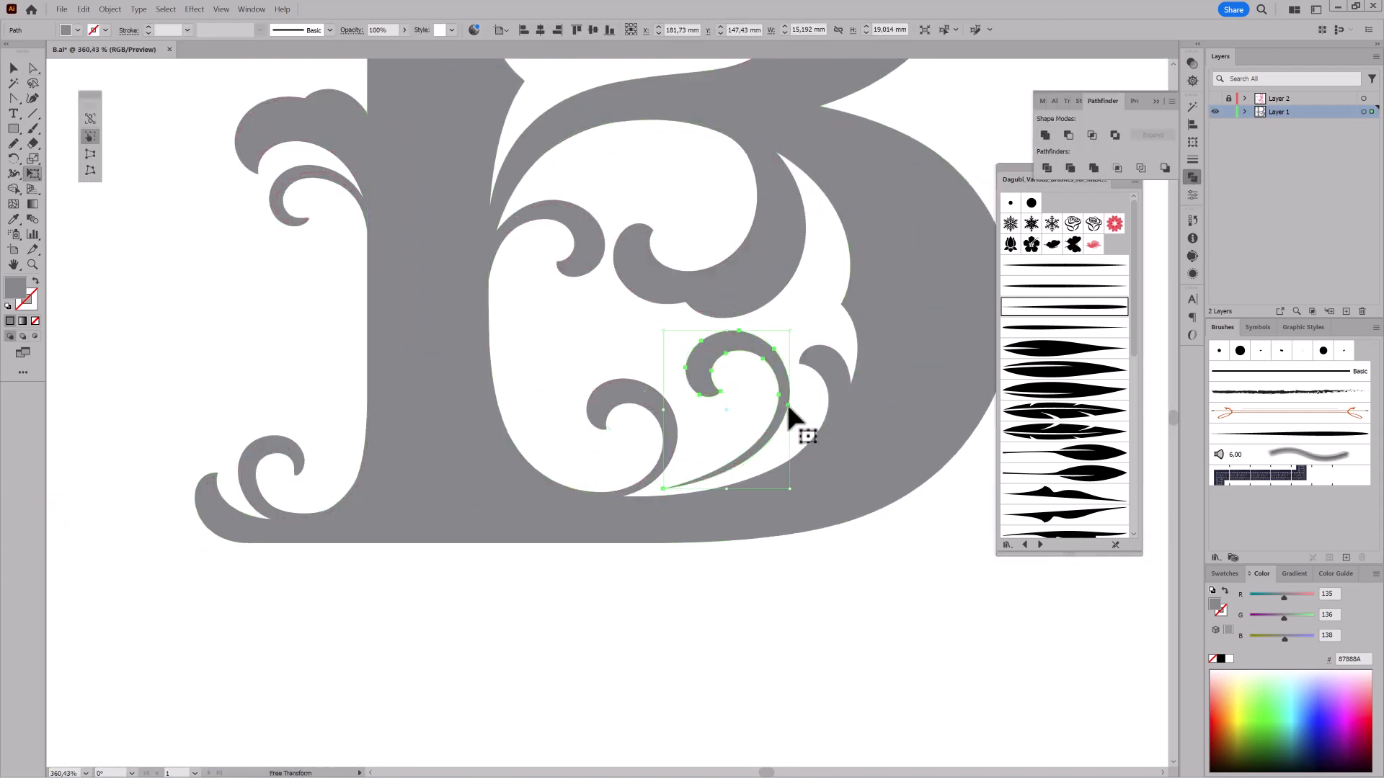
left_click_drag(788, 408, 775, 367)
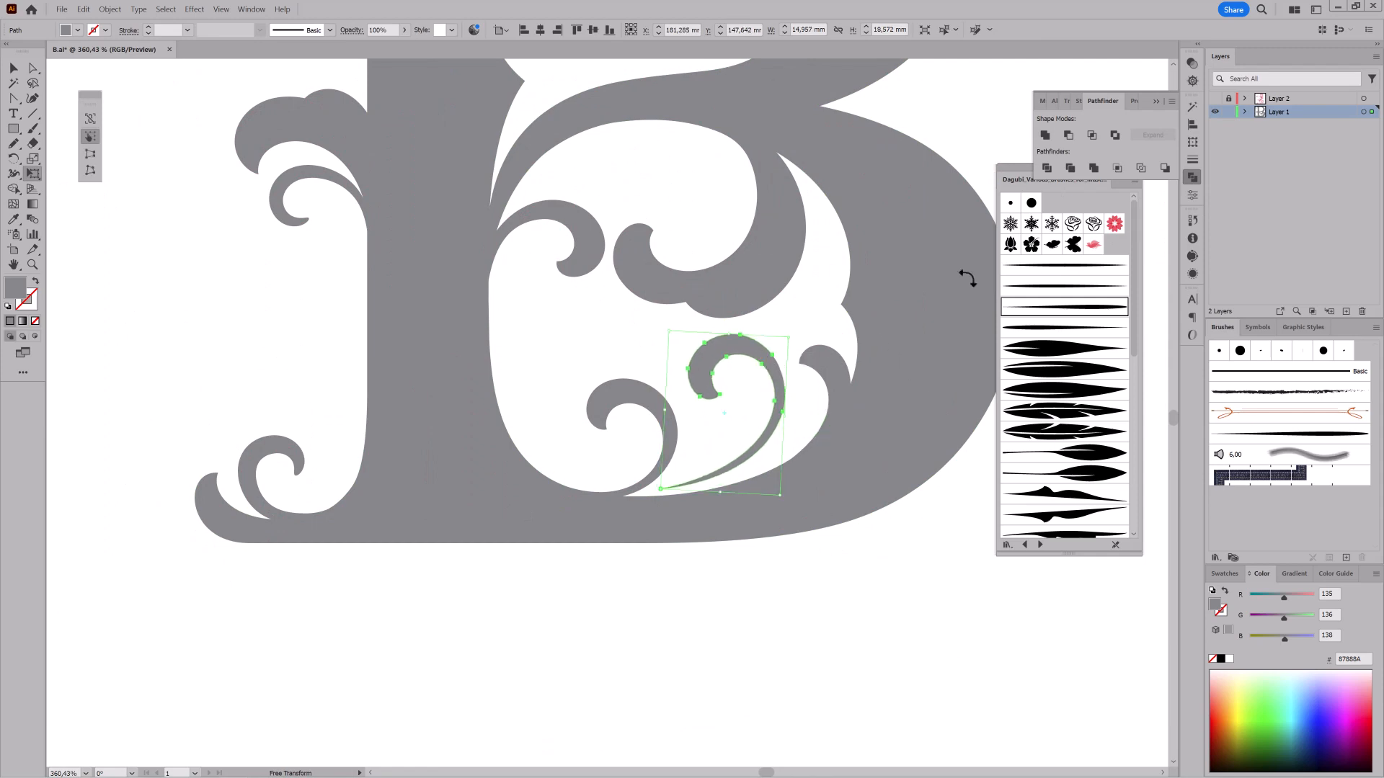
left_click(966, 146, "ctrl")
left_click(1215, 99)
- Trace the small curl in the upper counter's top-left corner as a closed outline with the Pencil tool, and fill it with gray
mouse_move(826, 291)
left_mouse_down()
mouse_move(742, 309)
mouse_move(788, 477)
left_mouse_up()
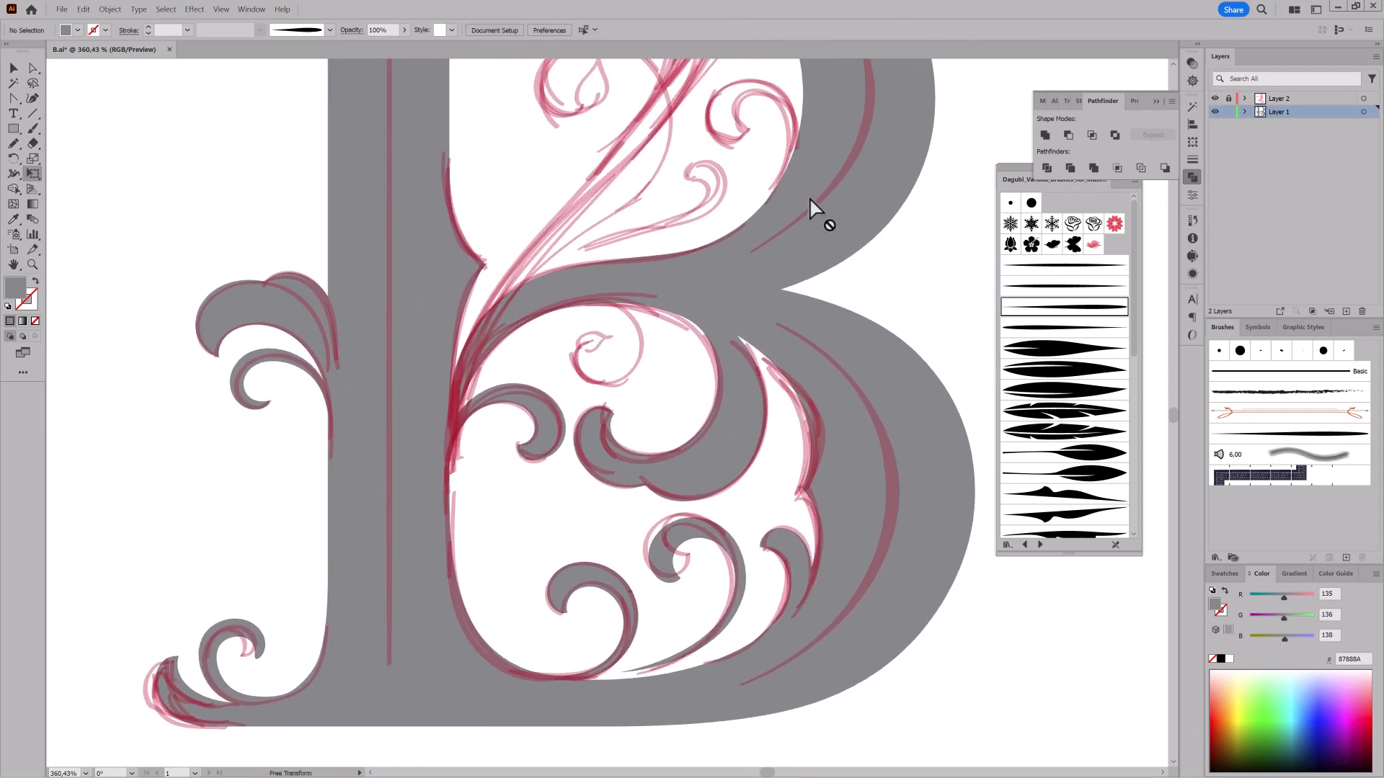
left_click_drag(751, 90, 845, 436)
left_click_drag(699, 306, 746, 309)
mouse_move(697, 272)
left_mouse_down()
mouse_move(775, 318)
mouse_move(497, 266)
mouse_move(555, 282)
left_mouse_up()
left_click(15, 148)
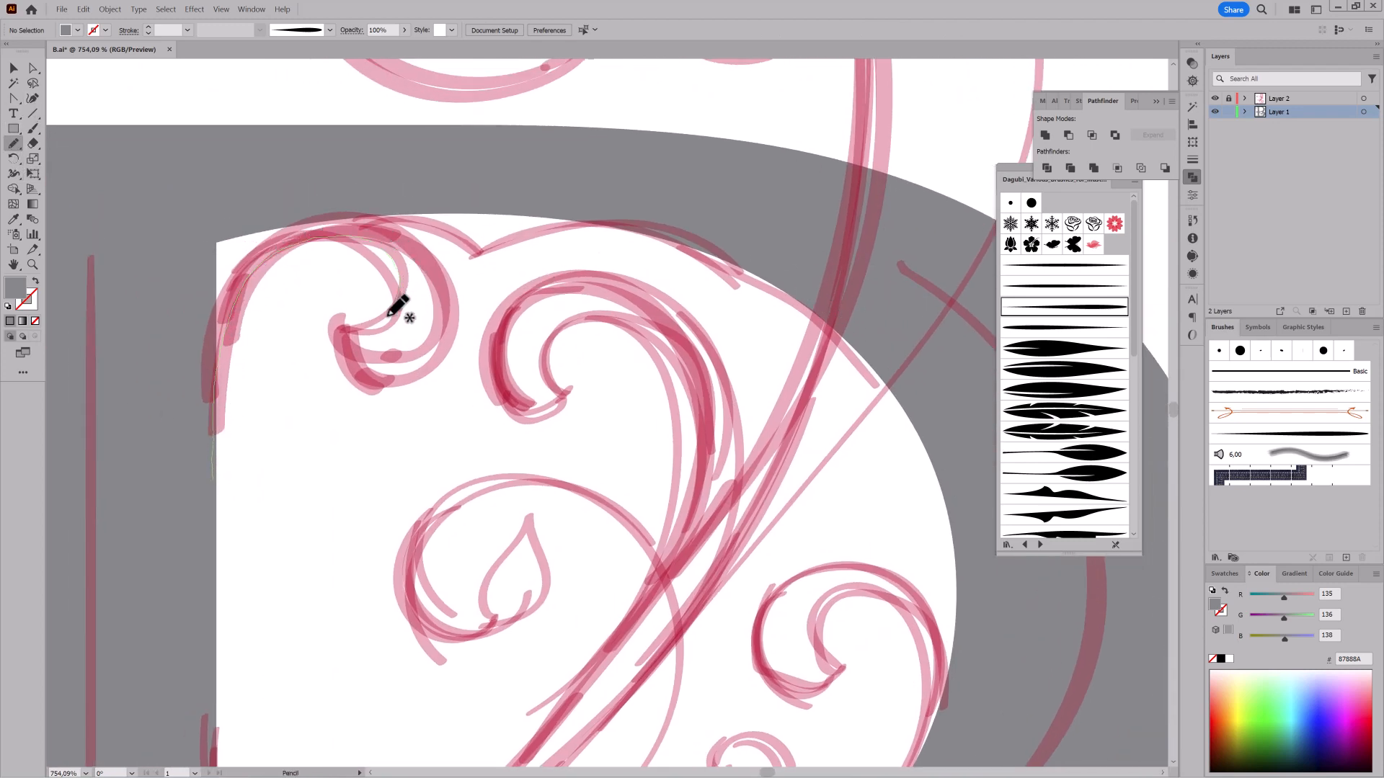
left_click_drag(388, 315, 341, 325)
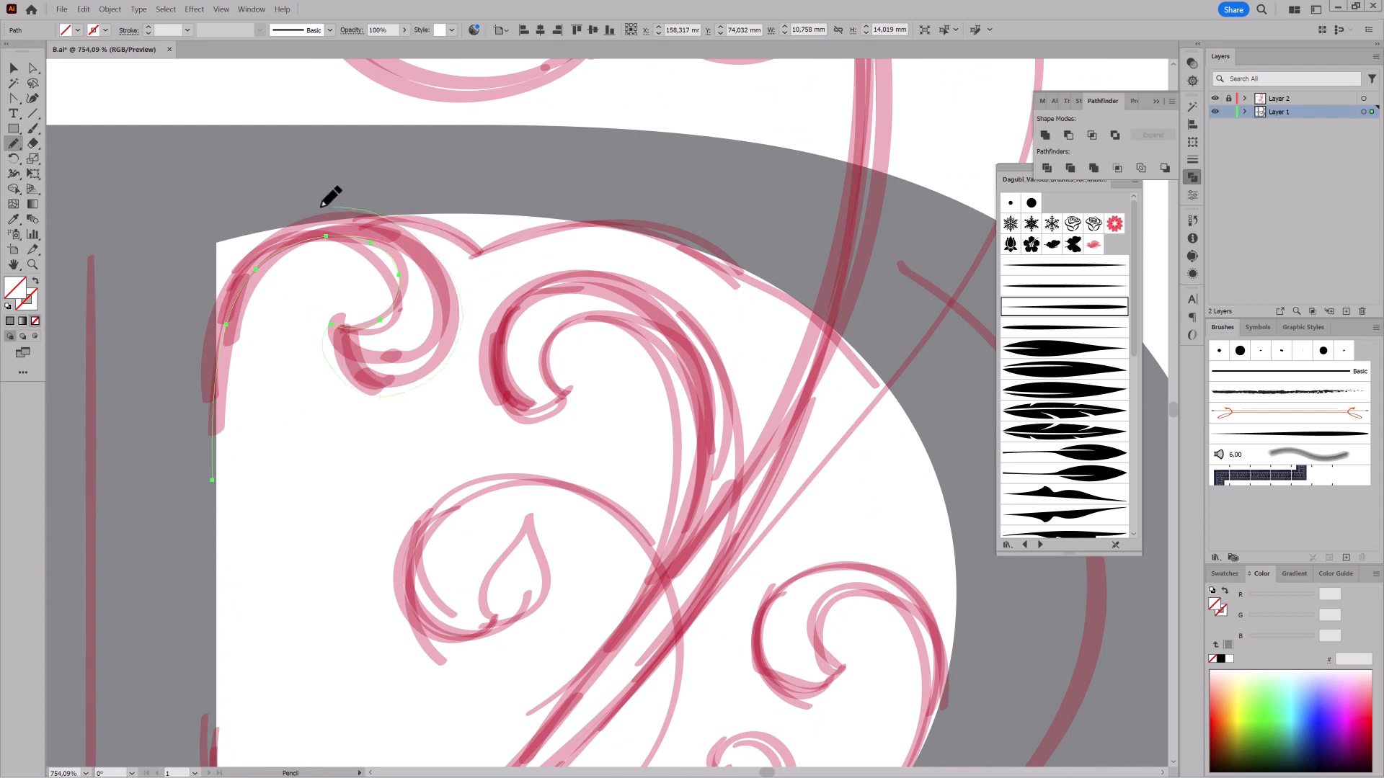
left_click(1217, 647)
key("ctrl+shift+a")
- Trace the inner edge of the long curled stem in the upper counter between its tip and the crossbar
left_click_drag(757, 435, 687, 419)
mouse_move(695, 480)
left_mouse_down()
mouse_move(631, 385)
mouse_move(652, 390)
mouse_move(654, 377)
left_mouse_up()
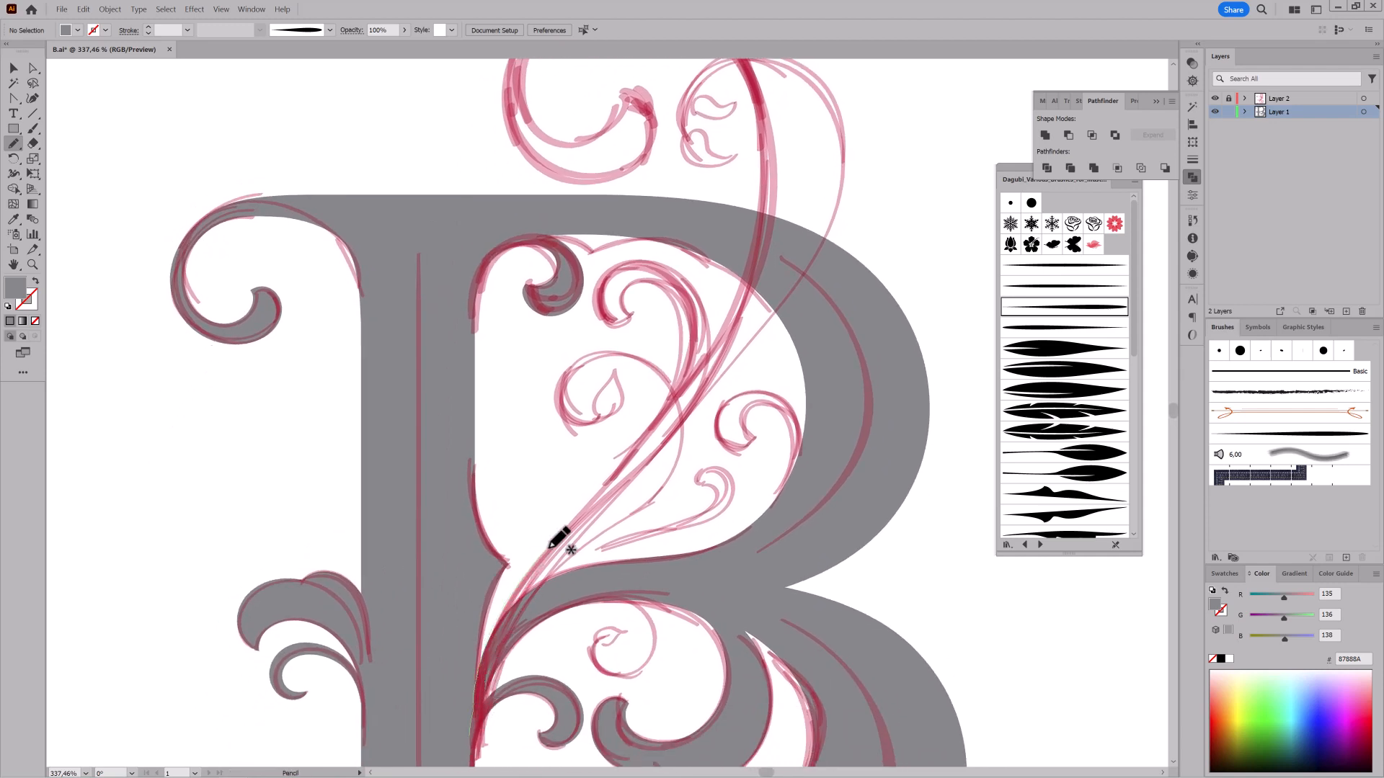
left_click(637, 310, "ctrl")
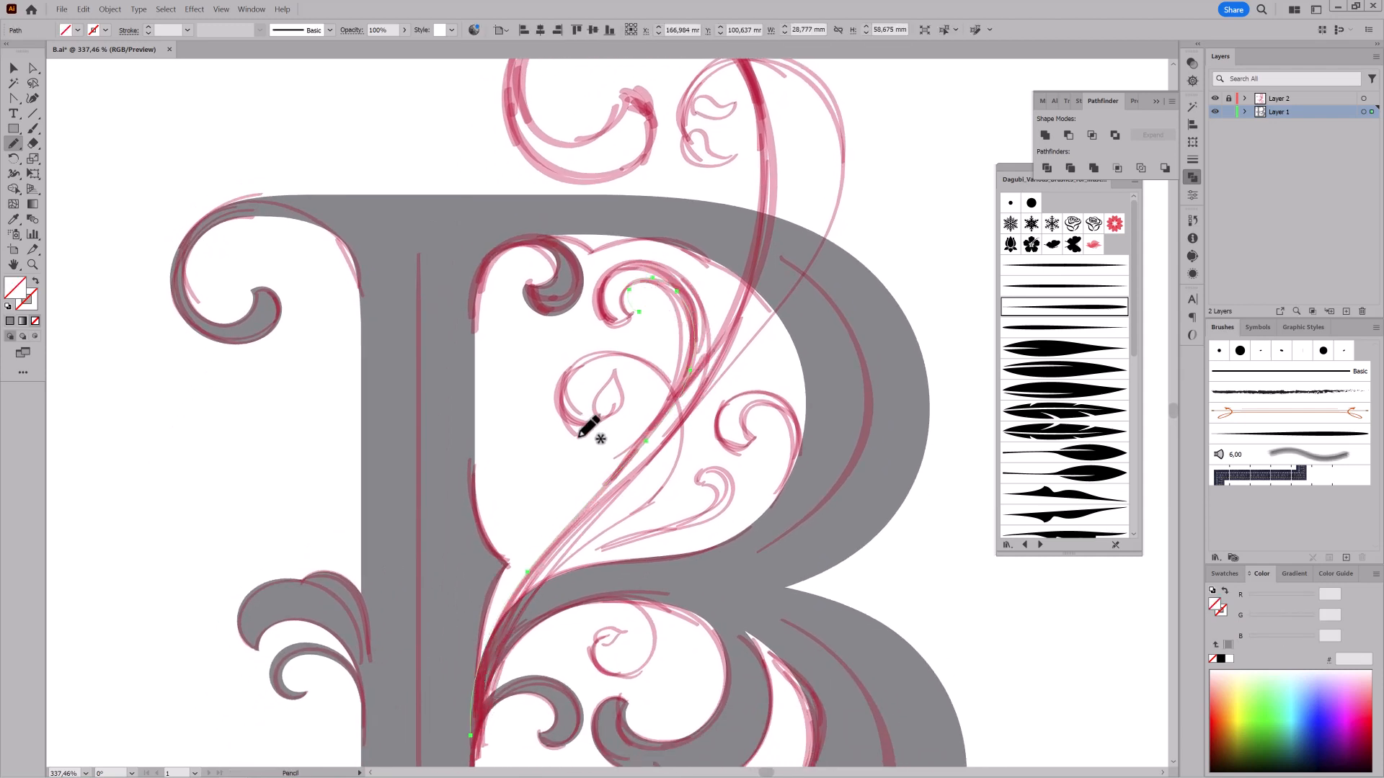
- Change Layer 1's highlight color to dark teal
double_click(1319, 111)
left_click(699, 363)
left_click(683, 522)
left_click(690, 448)
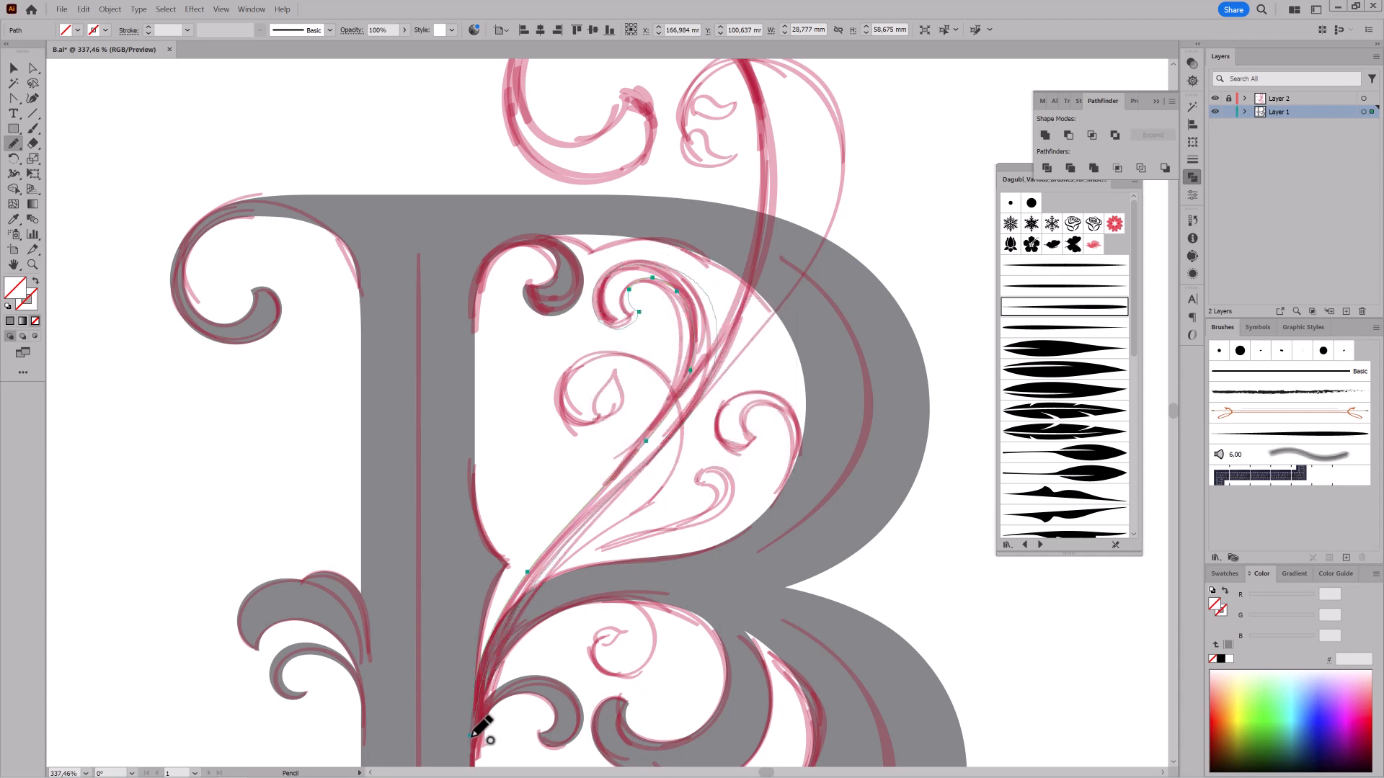
- Close the outline of the long curled stem in the upper counter, fill it with gray, and check it without the sketch
left_click_drag(471, 736, 470, 736)
left_click(1228, 645)
left_click(1215, 99)
left_click(1215, 98)
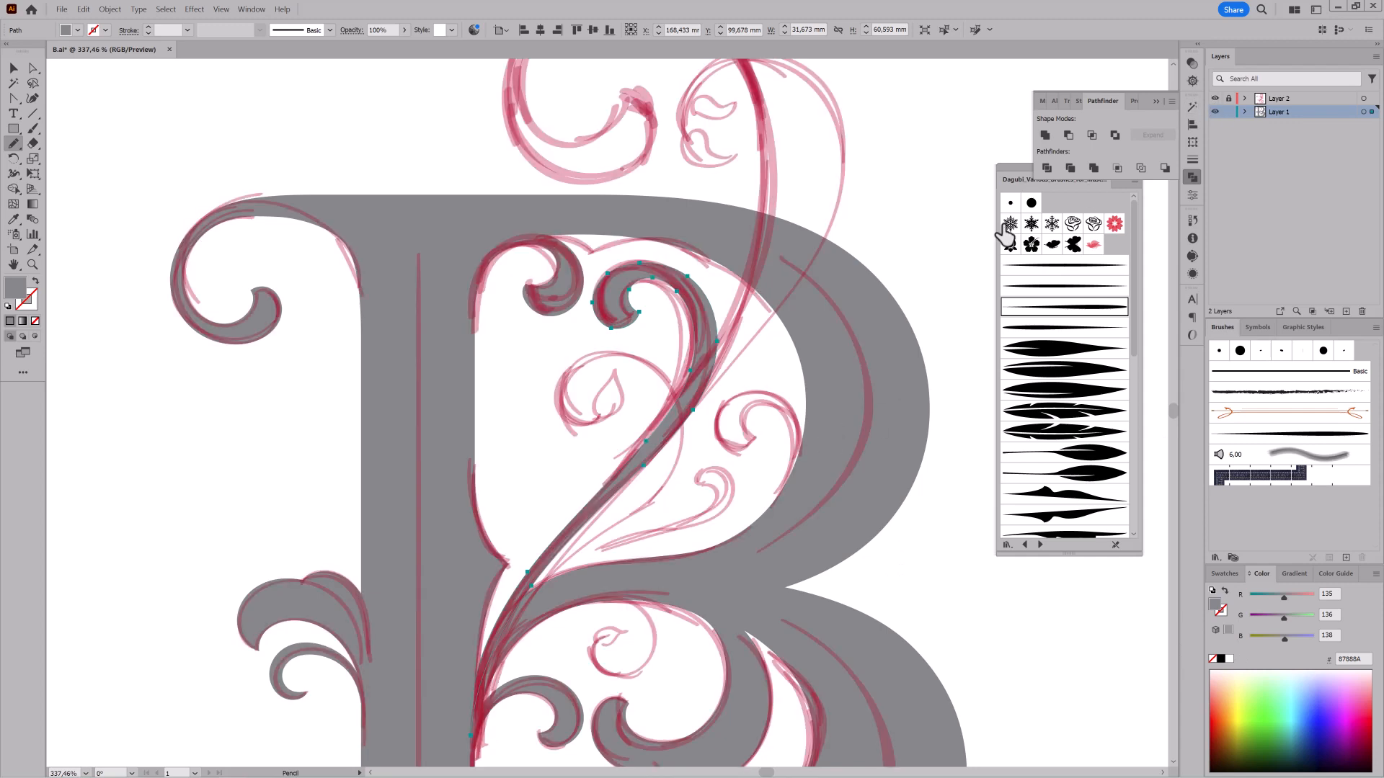
left_click_drag(730, 289, 619, 433)
key("ctrl+shift+a")
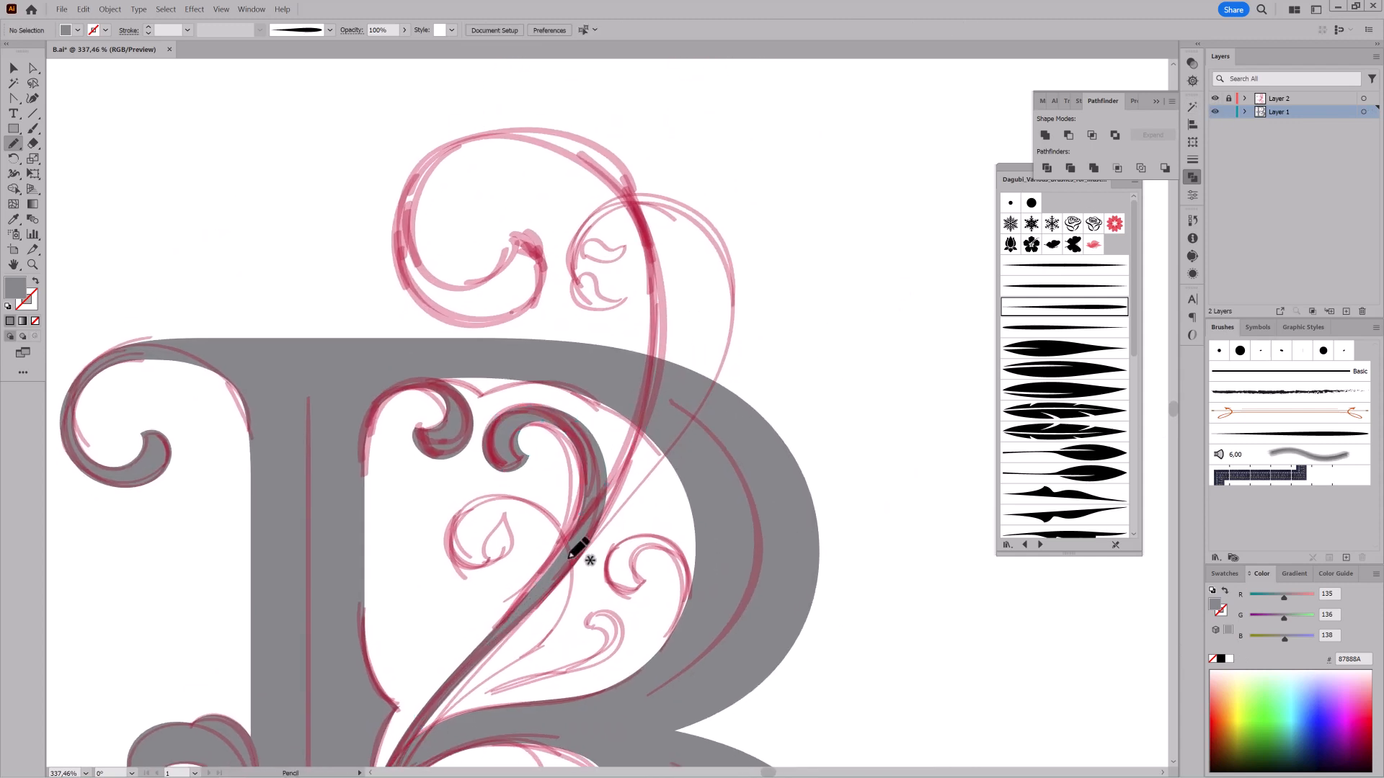
- Trace the tall scroll rising above the letter as a closed outline, fill it with gray, and hide the sketch layer
mouse_move(575, 561)
left_mouse_down()
mouse_move(662, 412)
mouse_move(673, 328)
mouse_move(657, 221)
mouse_move(594, 151)
mouse_move(468, 128)
mouse_move(399, 261)
left_mouse_up()
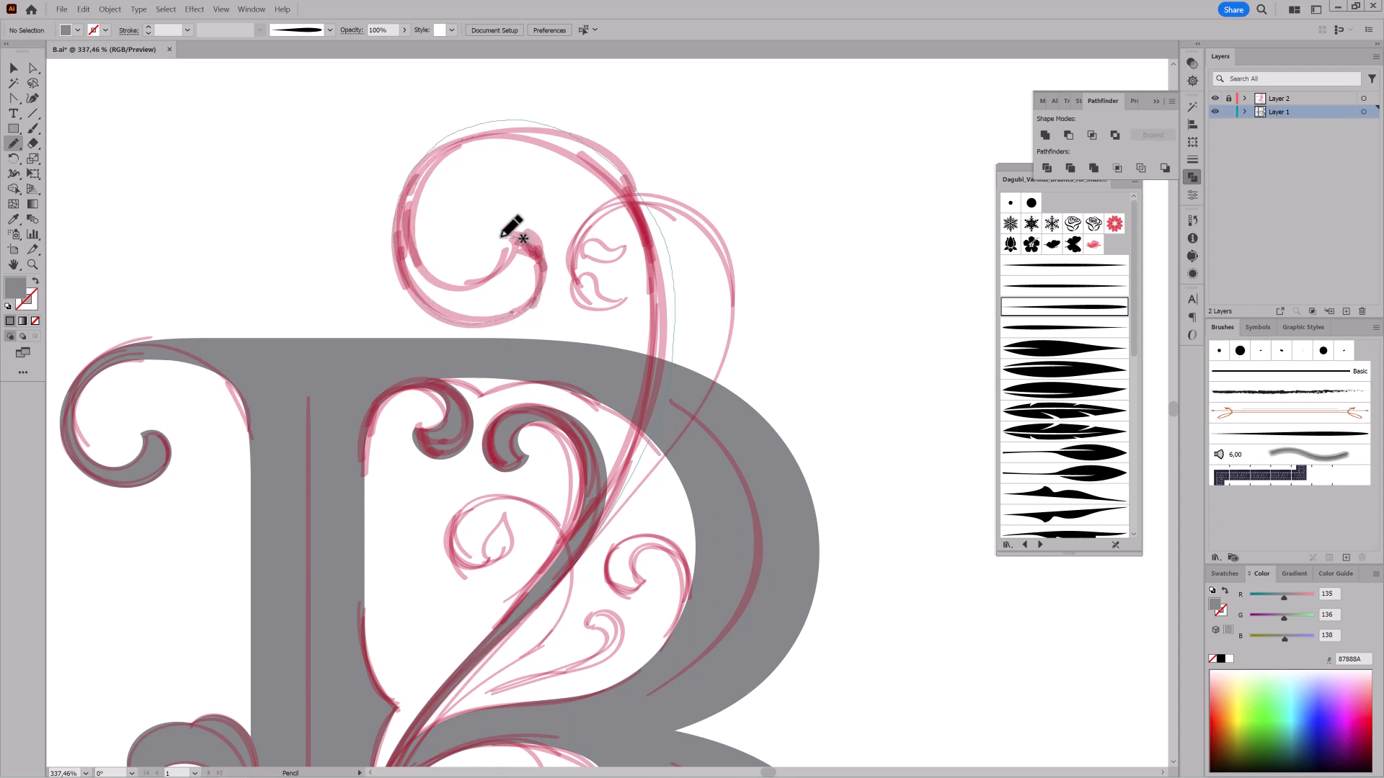
left_click_drag(502, 236, 502, 238)
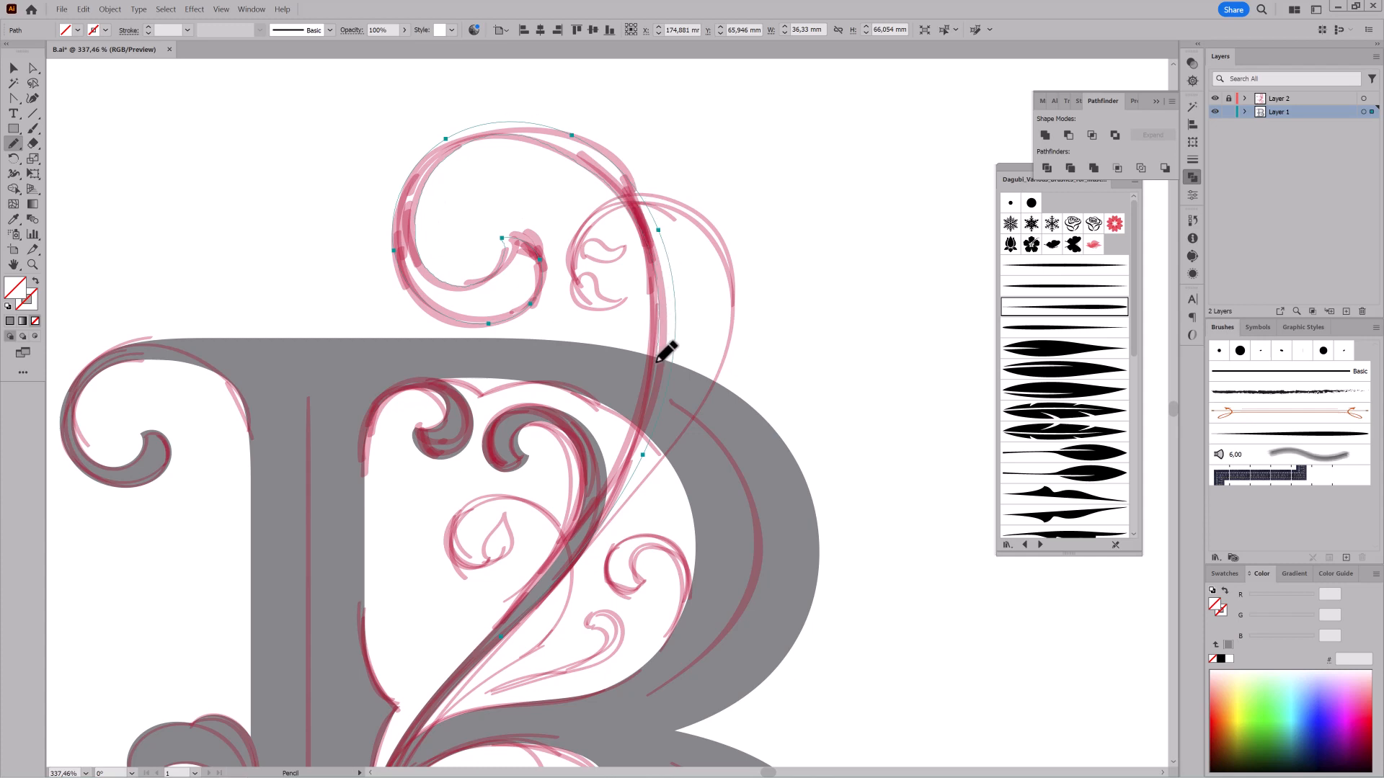
left_click_drag(501, 637, 501, 637)
left_click(1227, 645)
left_click(1215, 99)
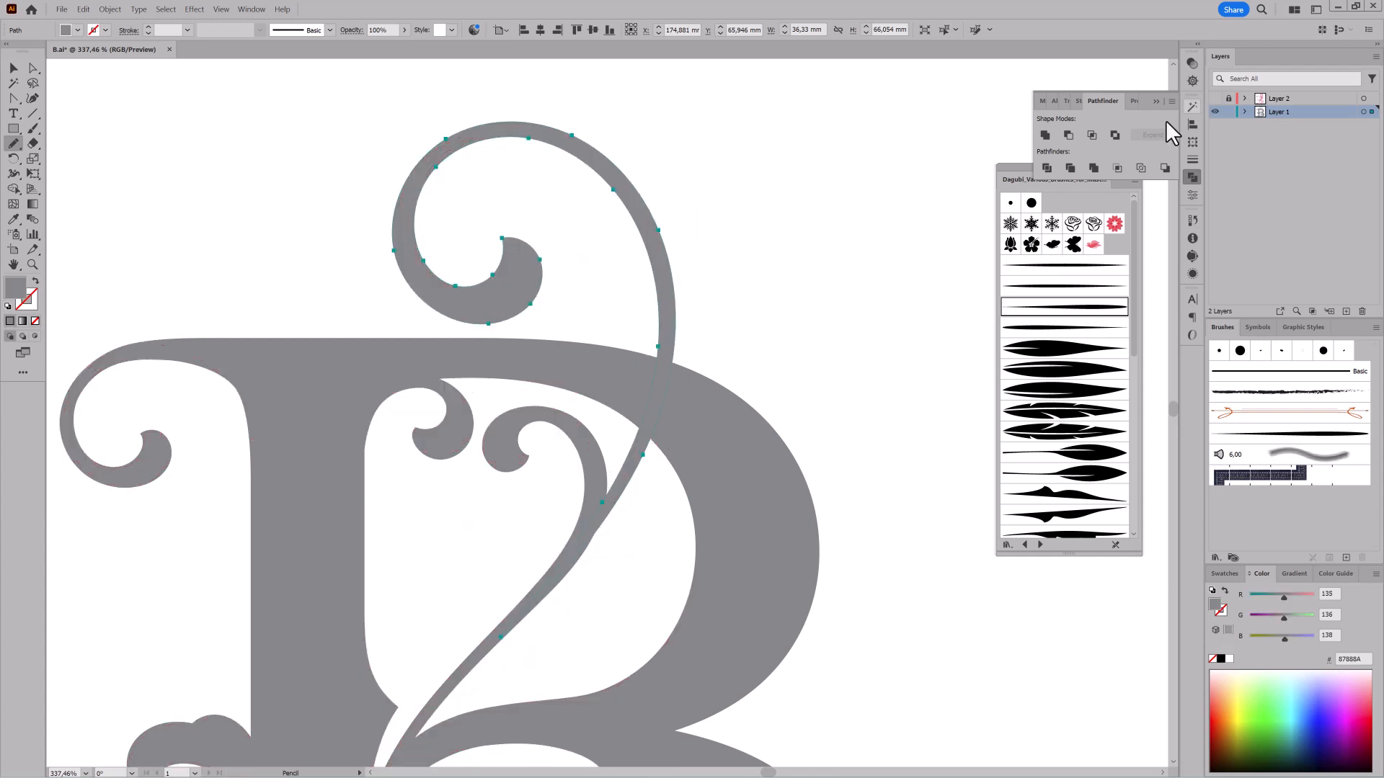
- Try to move an anchor point on the curled stem's outer edge where it joins the tall scroll's stem
scroll(848, 541, "down", 3)
scroll(721, 426, "up", 5)
left_click_drag(613, 433, 504, 327)
left_click(34, 70)
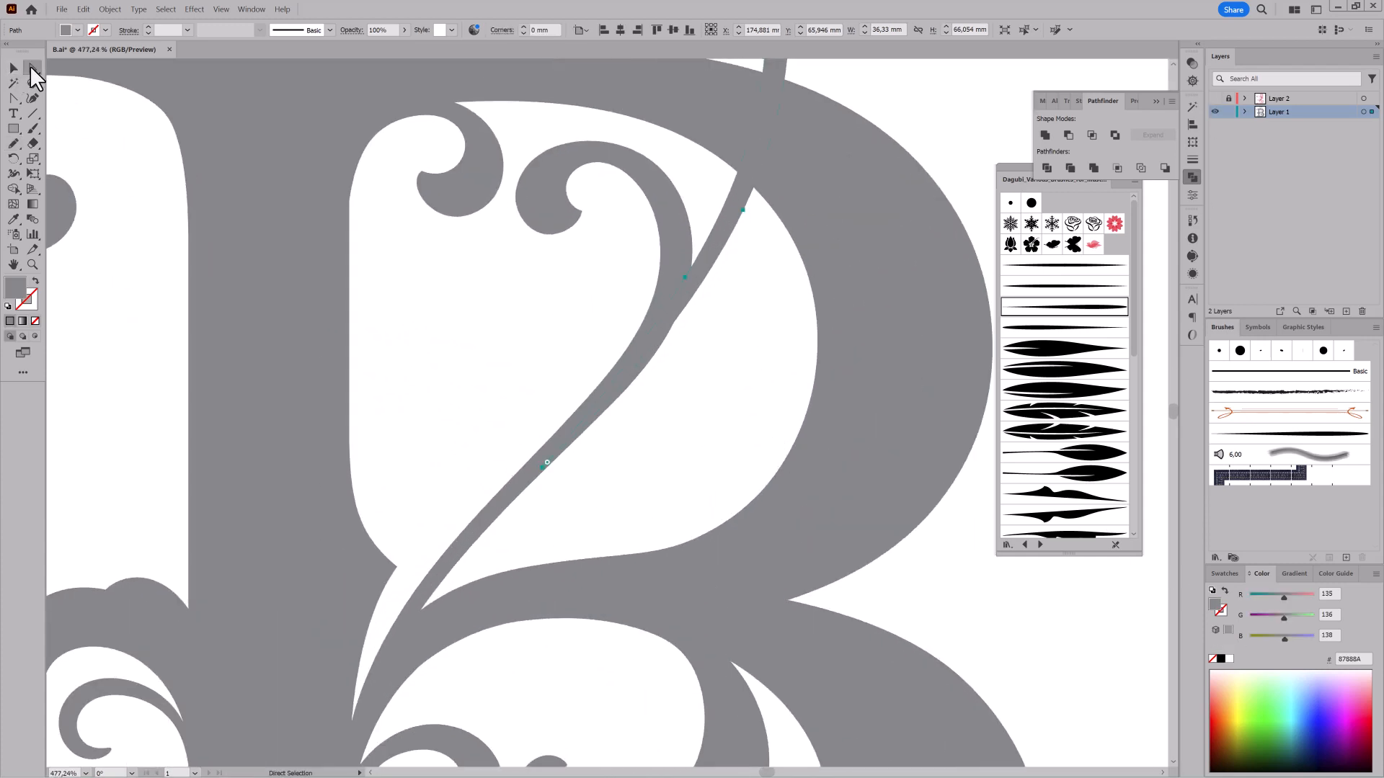
left_click(105, 82)
left_click(705, 457)
scroll(766, 328, "up", 3)
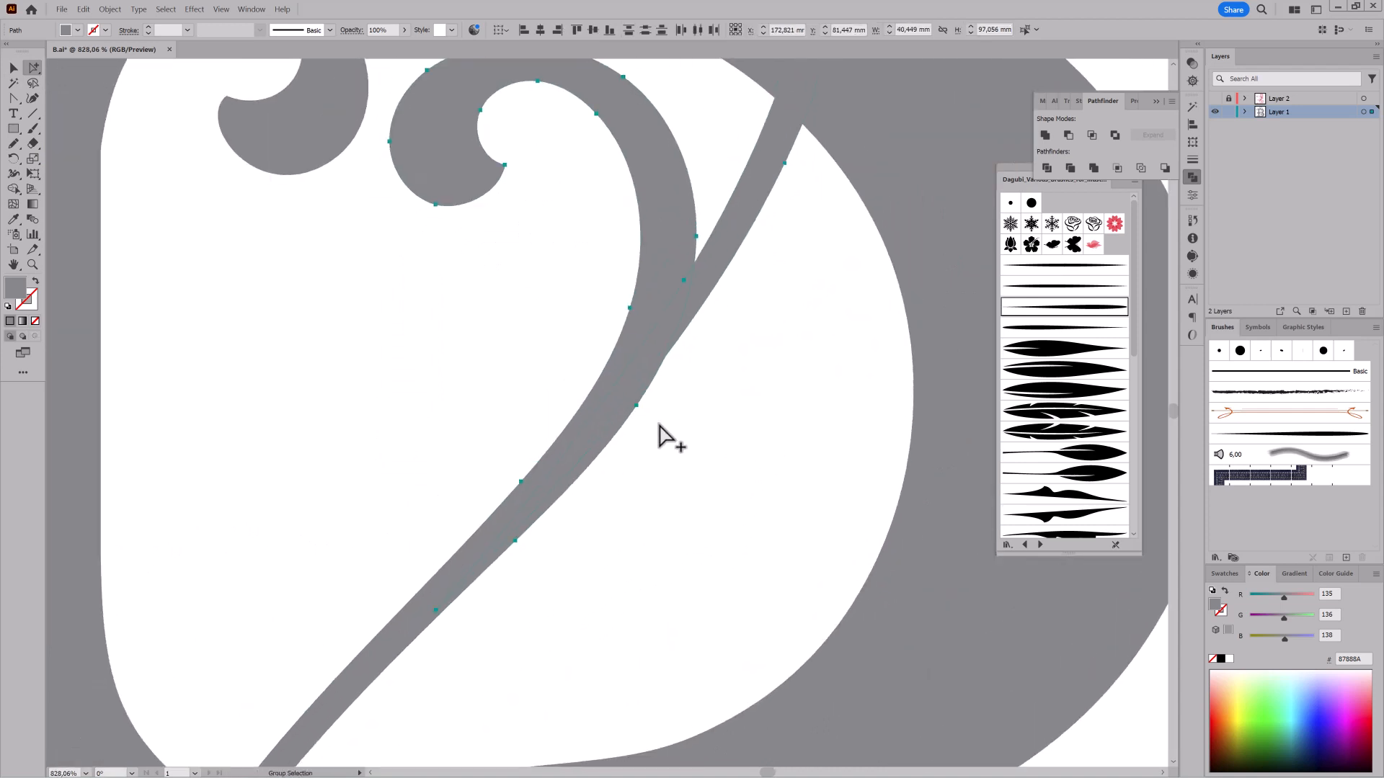
left_click(34, 69)
left_click(105, 69)
left_click_drag(636, 405, 631, 408)
key("ctrl+z")
key("ctrl+z")
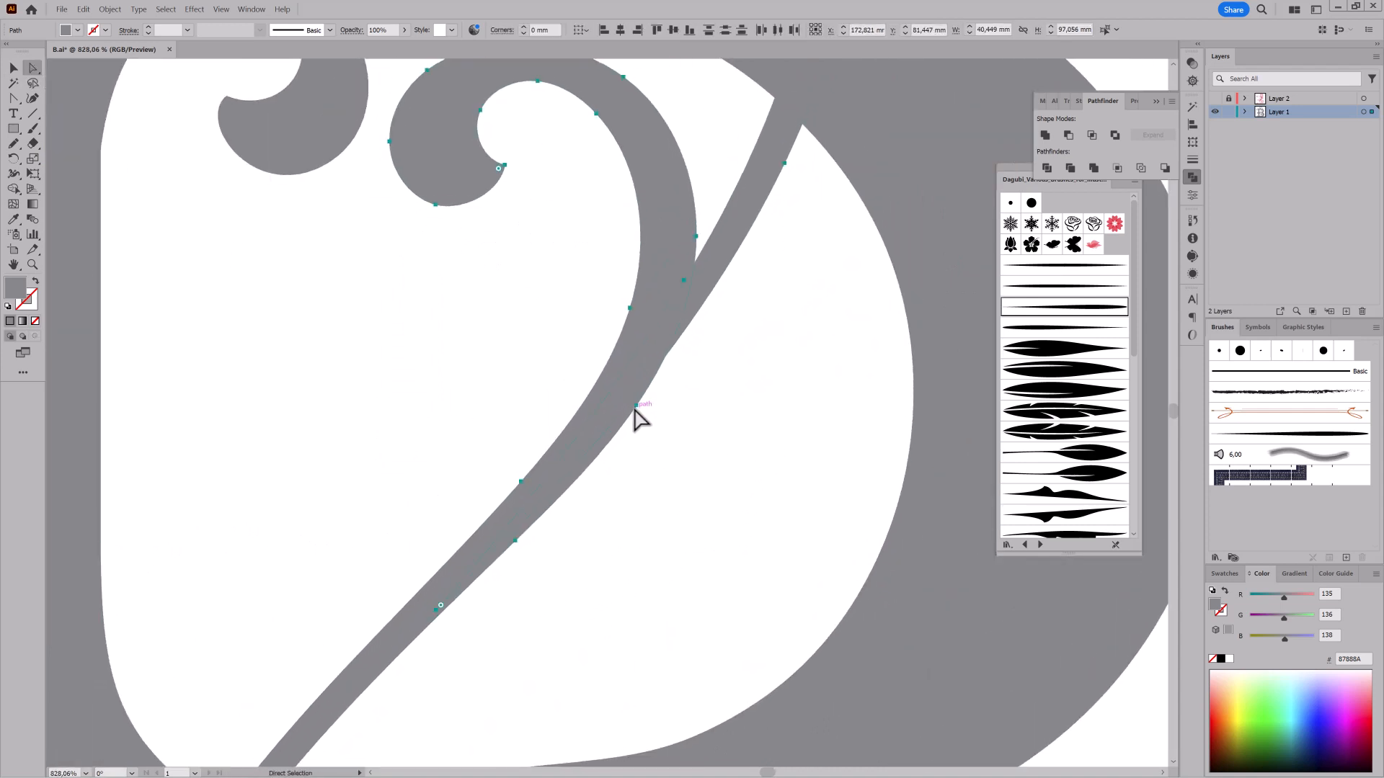
- Extend the curve handle on the tall scroll's outer edge so it flows smoothly into the stem below the junction
key("ctrl+shift+z")
key("ctrl+shift+z")
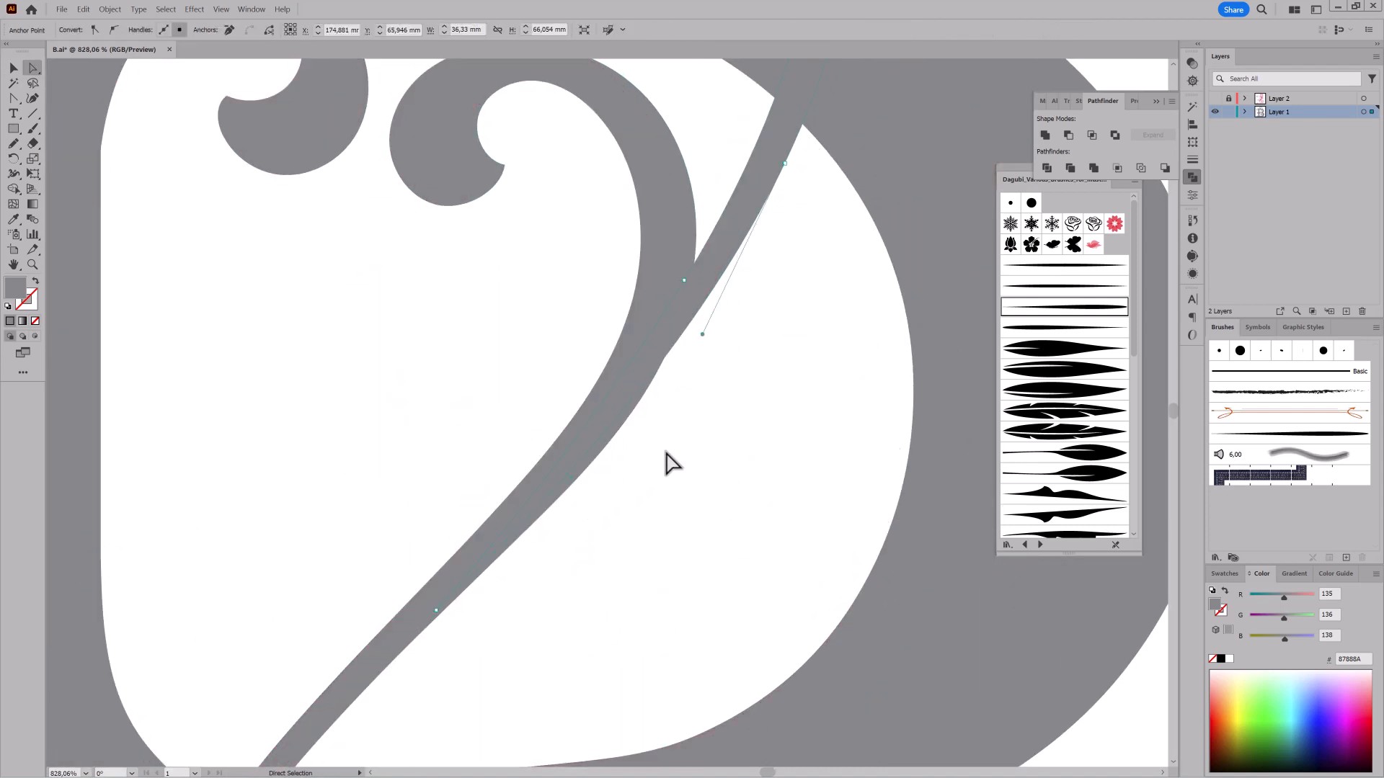
left_click_drag(702, 334, 651, 440)
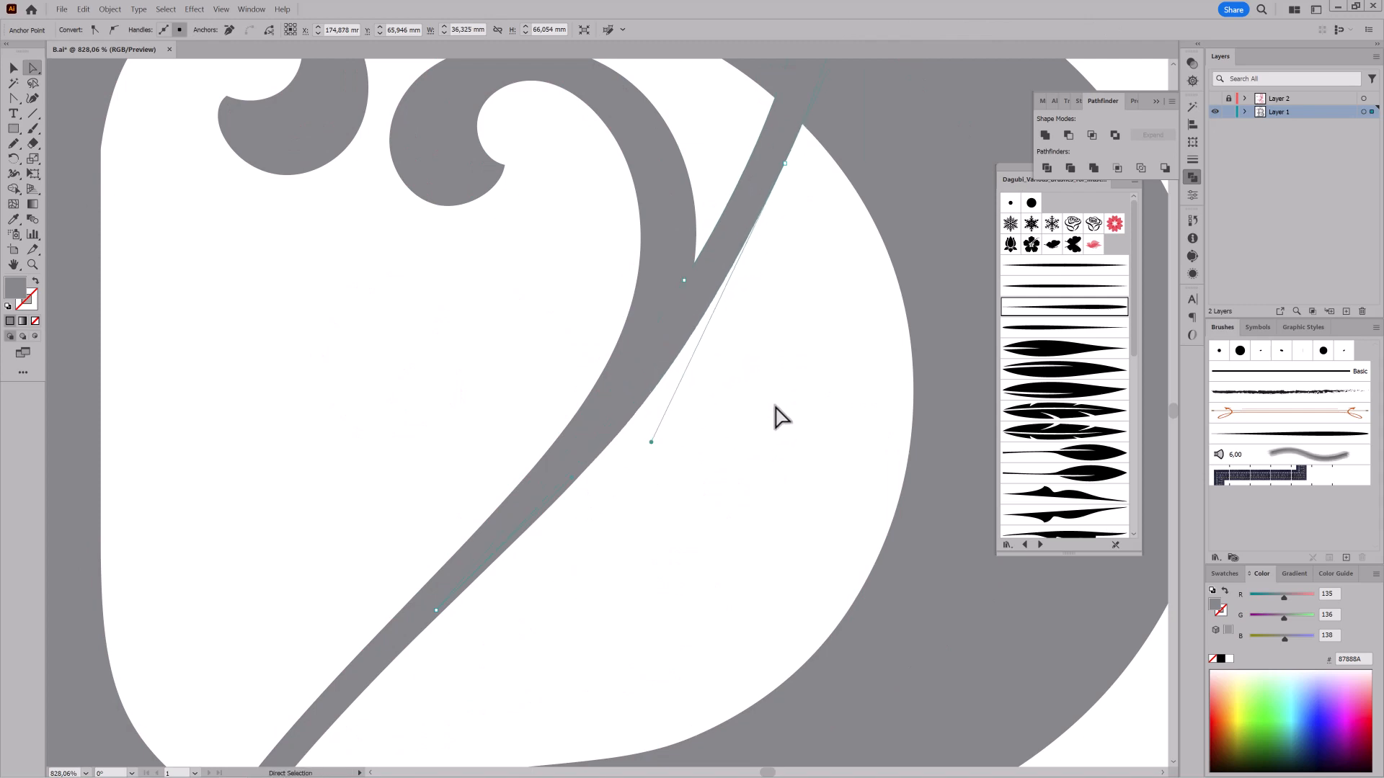
left_click(775, 408)
- Hide the sketch and shift the anchor points on the curled stem's inner edge outward to slim its arc in the upper counter
left_click_drag(777, 422, 655, 399)
left_click_drag(808, 402, 743, 420)
left_click_drag(652, 370, 849, 342)
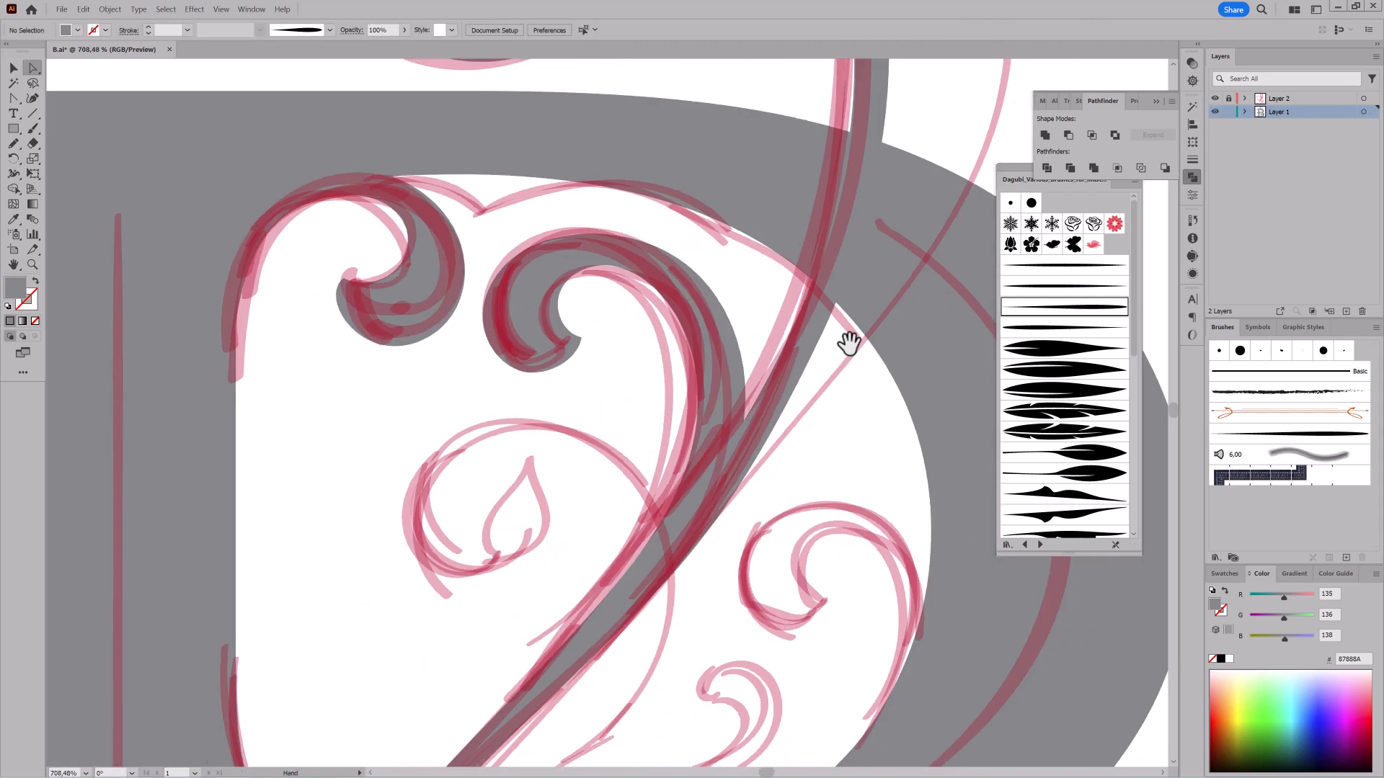
left_click(1214, 99)
left_click(696, 389)
left_click(689, 461)
left_click_drag(689, 460, 696, 468)
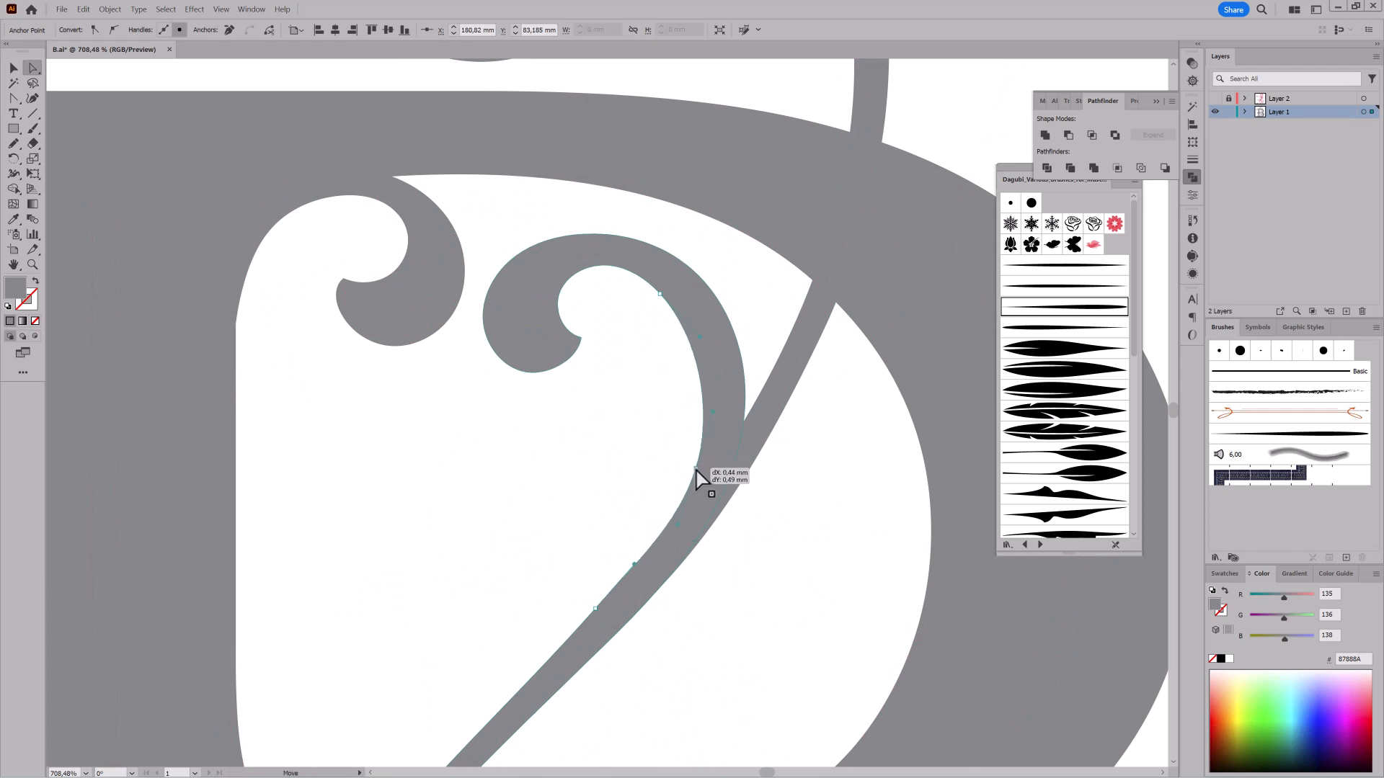
left_click_drag(661, 295, 672, 296)
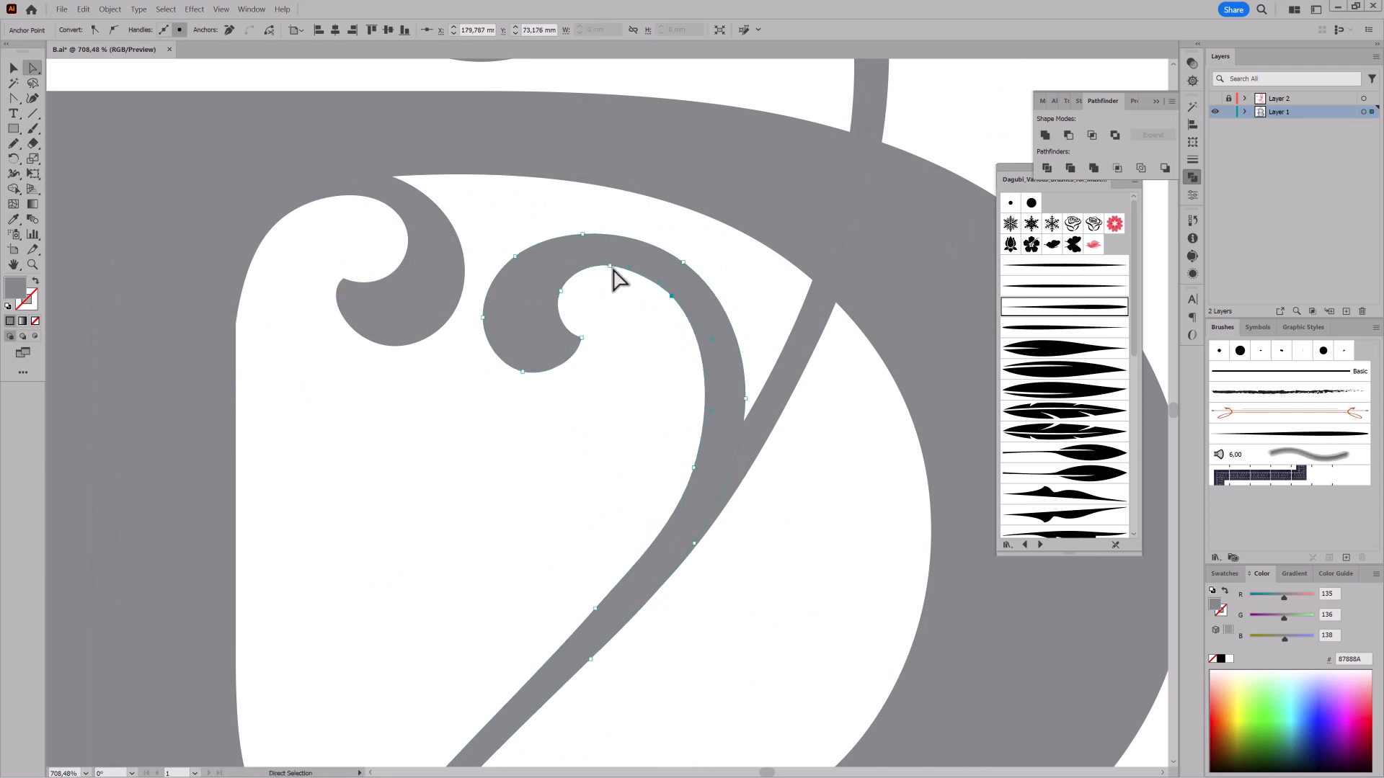
- Show the sketch and trace the small curl beside the upper bowl's inner edge with the Pencil, running its end into the bowl
scroll(843, 506, "down", 5)
mouse_move(849, 504)
left_mouse_down()
mouse_move(735, 342)
mouse_move(743, 317)
mouse_move(776, 312)
mouse_move(803, 318)
mouse_move(797, 335)
left_mouse_up()
left_click(1214, 99)
scroll(790, 443, "up", 3)
key("n")
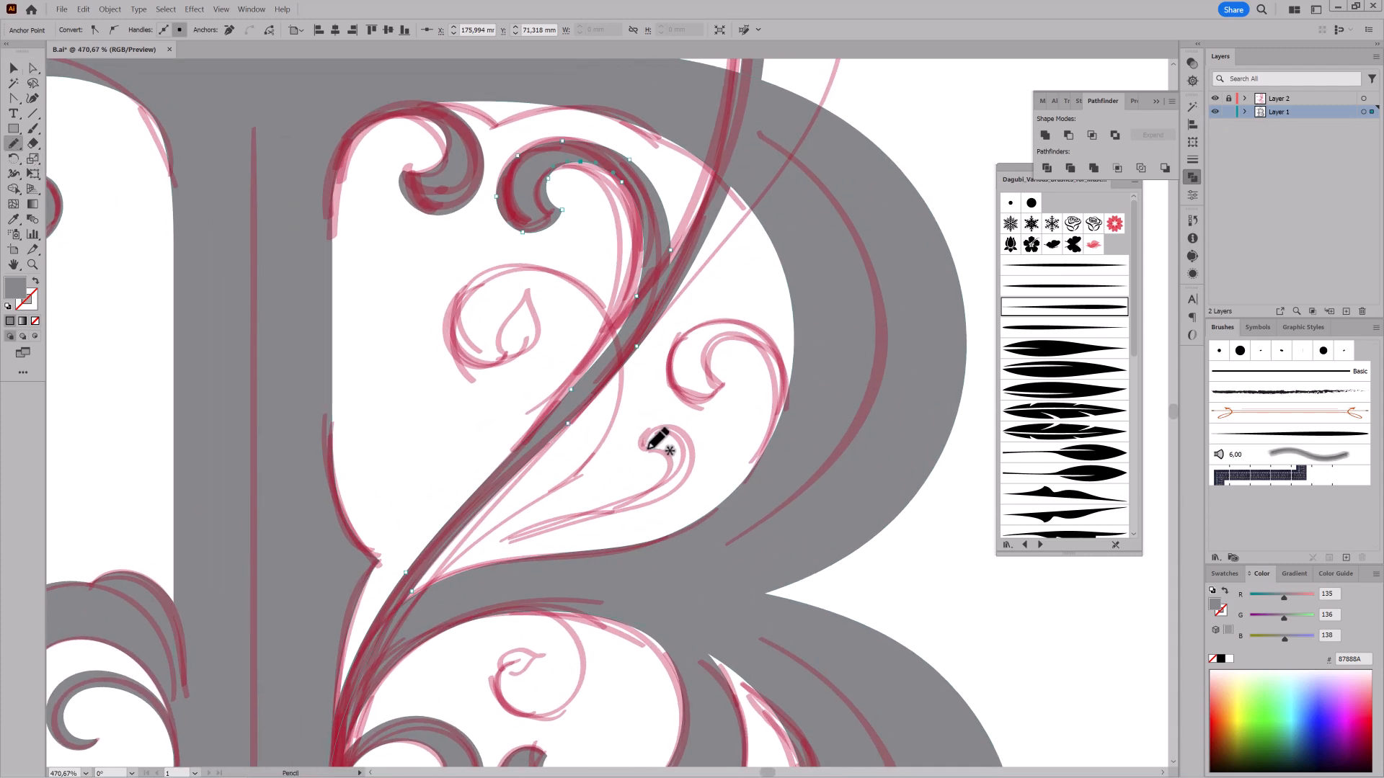
scroll(745, 467, "up", 3)
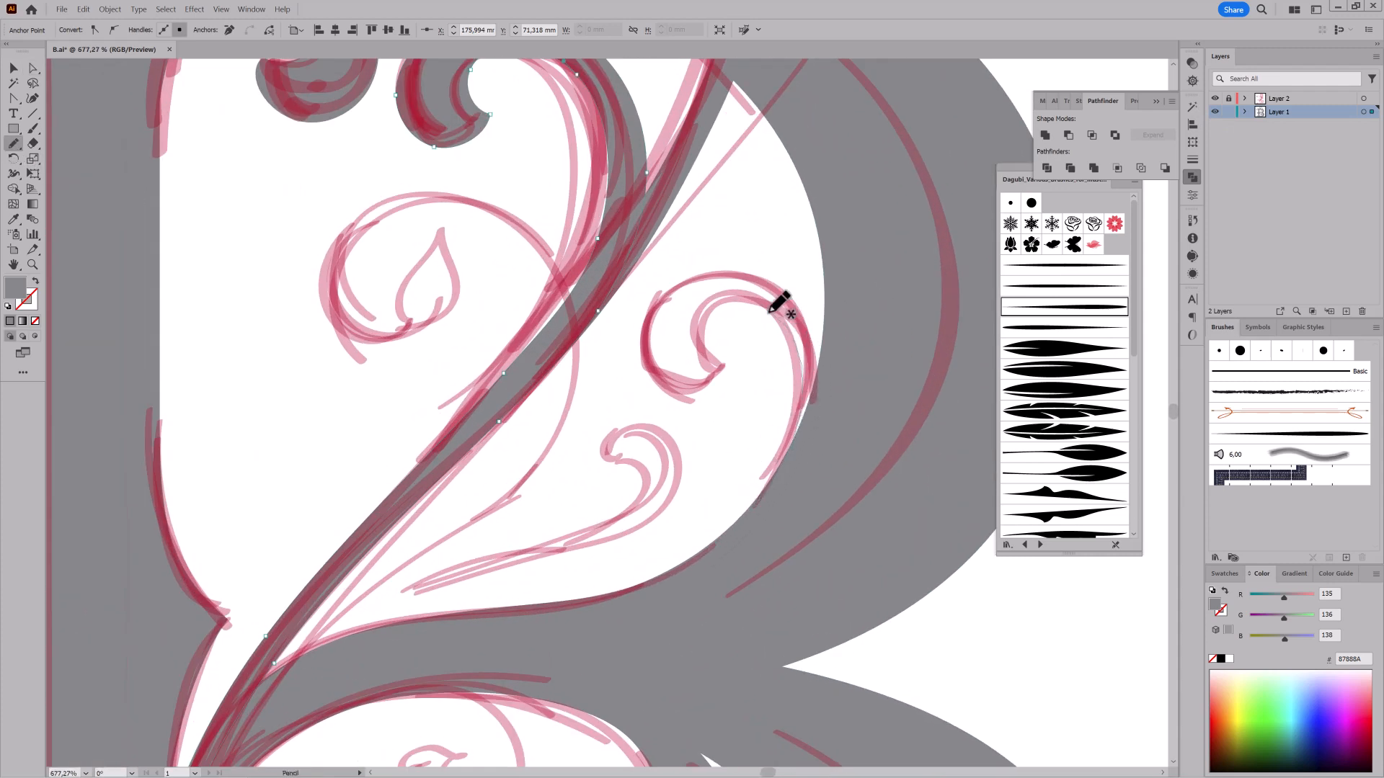
mouse_move(770, 311)
left_mouse_down()
mouse_move(721, 308)
mouse_move(707, 350)
mouse_move(742, 366)
left_mouse_up()
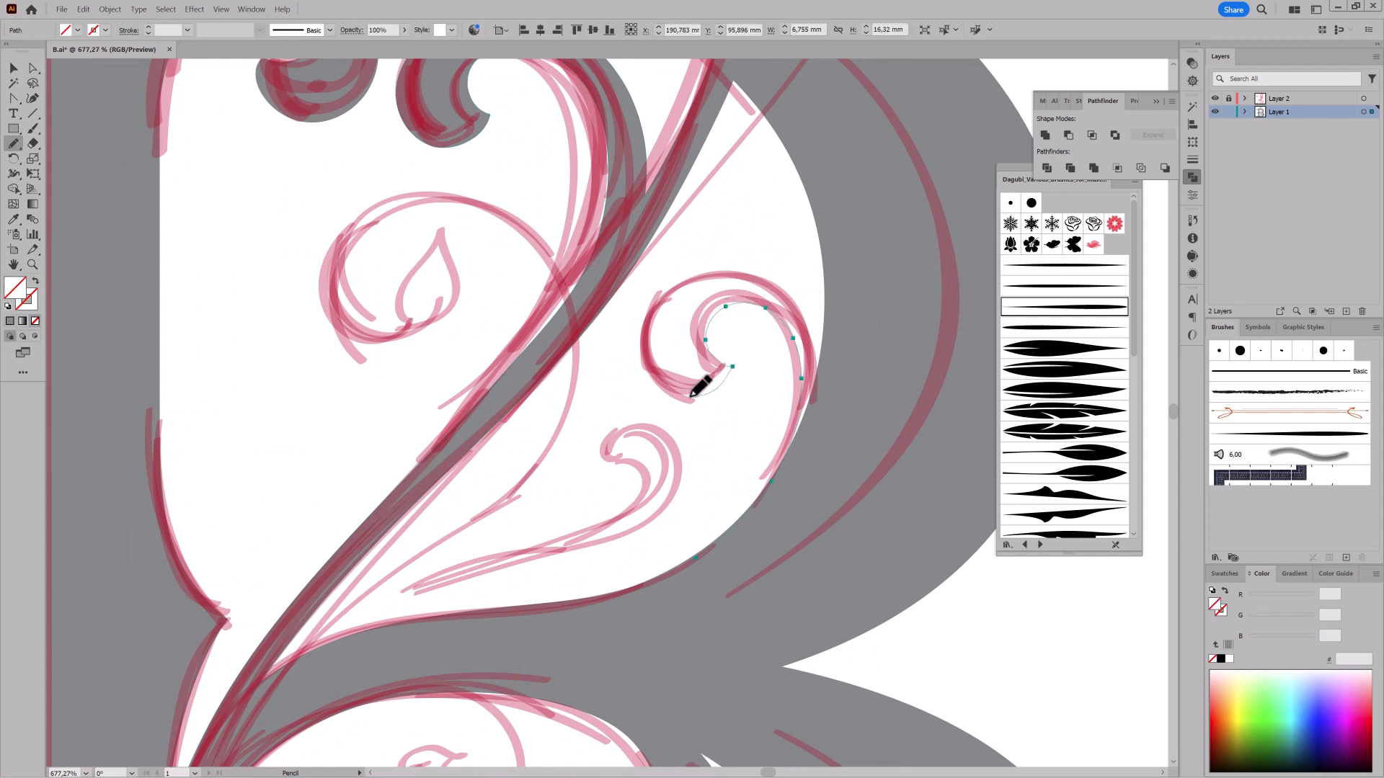
left_click_drag(793, 475, 699, 556)
- Refine the small curl's anchor points near the upper bowl and give the shape the gray fill
scroll(837, 343, "up", 4)
left_click(33, 67)
left_click_drag(801, 353, 797, 372)
left_click(799, 506)
left_click_drag(798, 508, 779, 514)
left_click_drag(812, 420, 810, 425)
left_click(1226, 644)
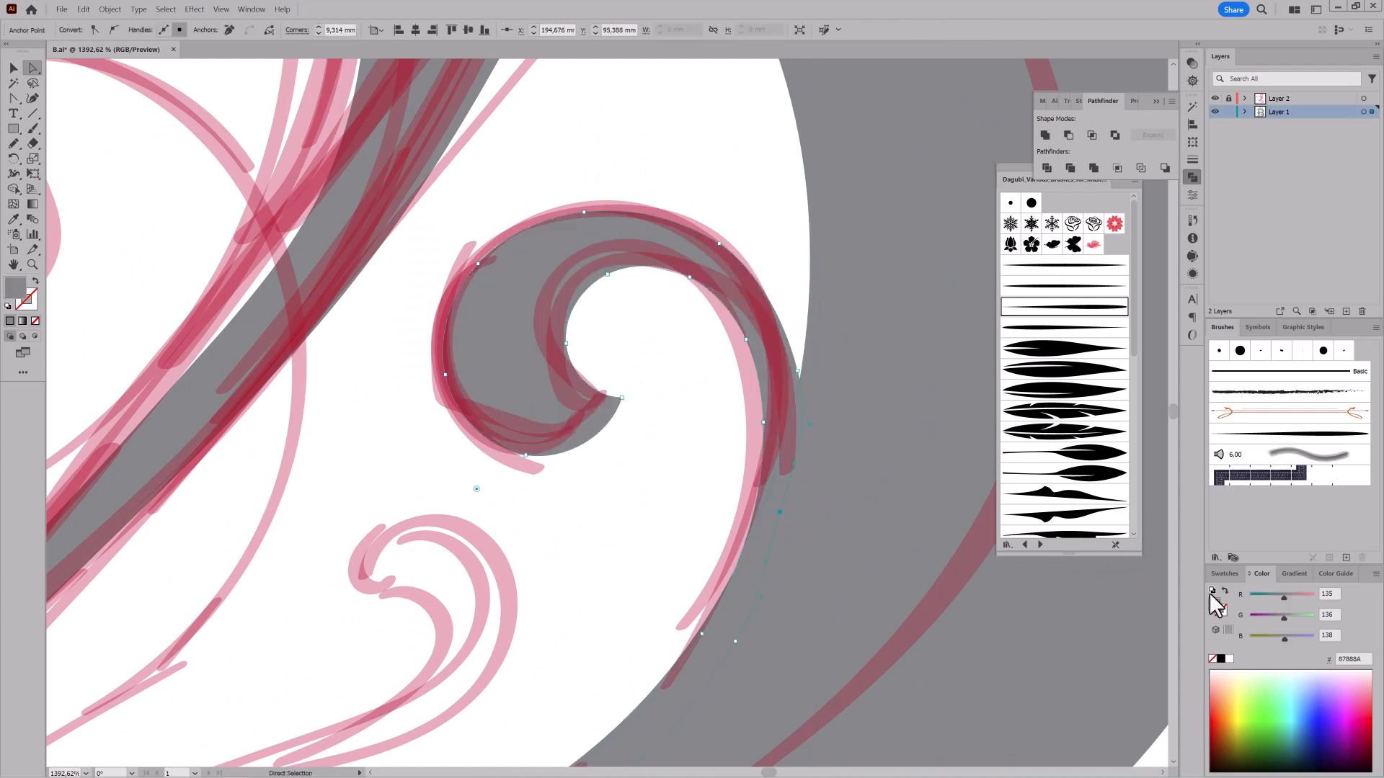
- With the sketch hidden, adjust the anchor point and curve where the small curl's outer edge meets the bowl, and show the sketch again
left_click(1215, 99)
left_click_drag(797, 371, 797, 406)
mouse_move(781, 350)
left_mouse_down()
mouse_move(789, 364)
mouse_move(798, 341)
left_mouse_up()
left_click(1215, 99)
scroll(771, 458, "down", 6)
- Paint the thin looping tendril in the upper counter with the thinnest tapered art brush at 1 pt
left_click_drag(766, 465, 711, 408)
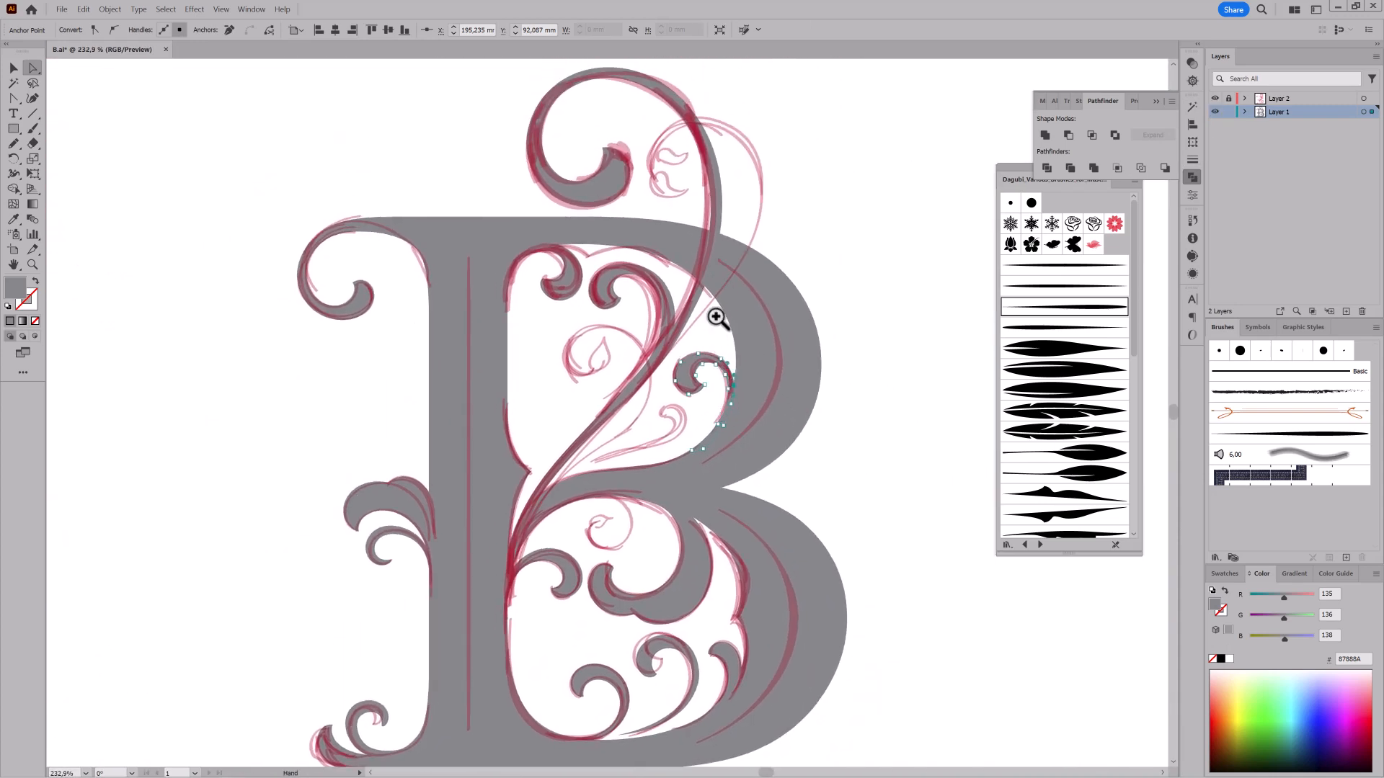
left_click_drag(715, 317, 780, 329)
left_click(877, 214)
left_click(1060, 307)
left_click(1047, 269)
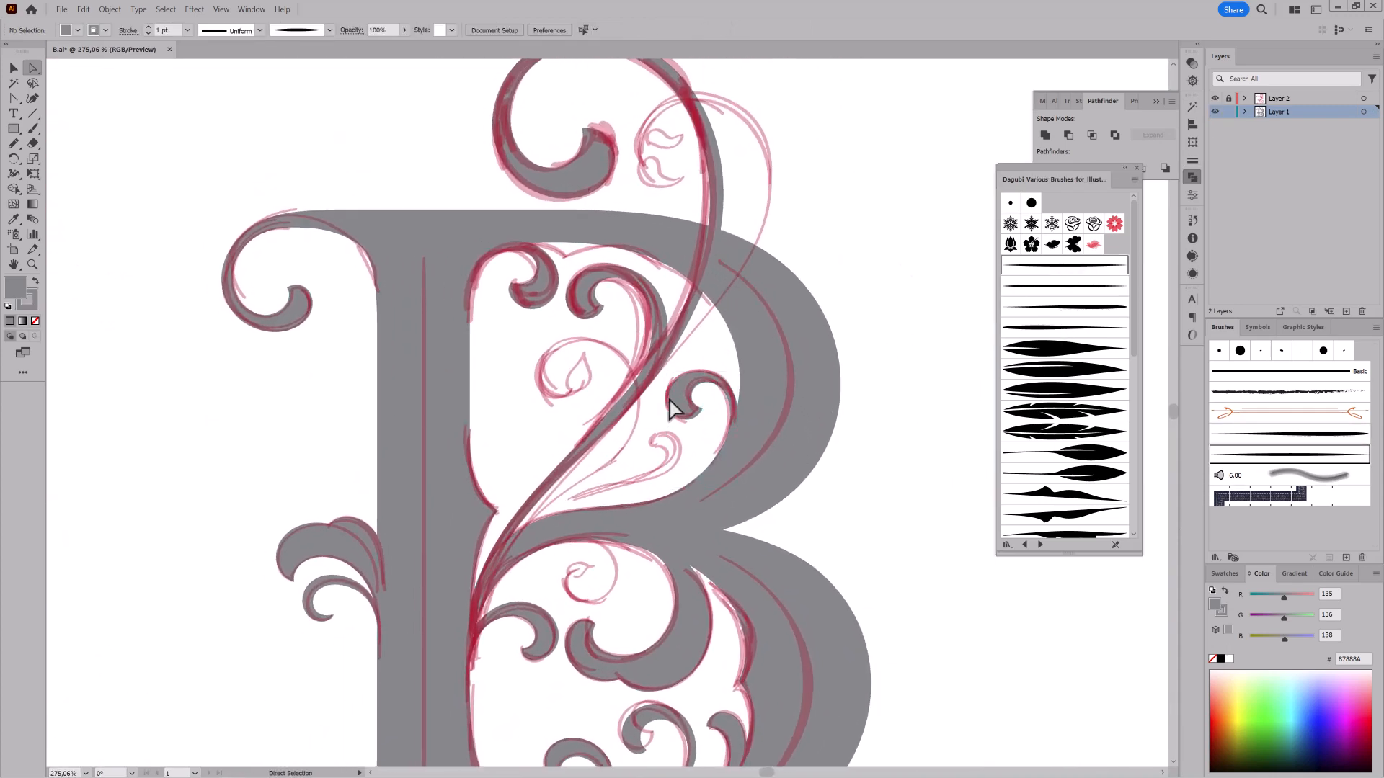
left_click(34, 129)
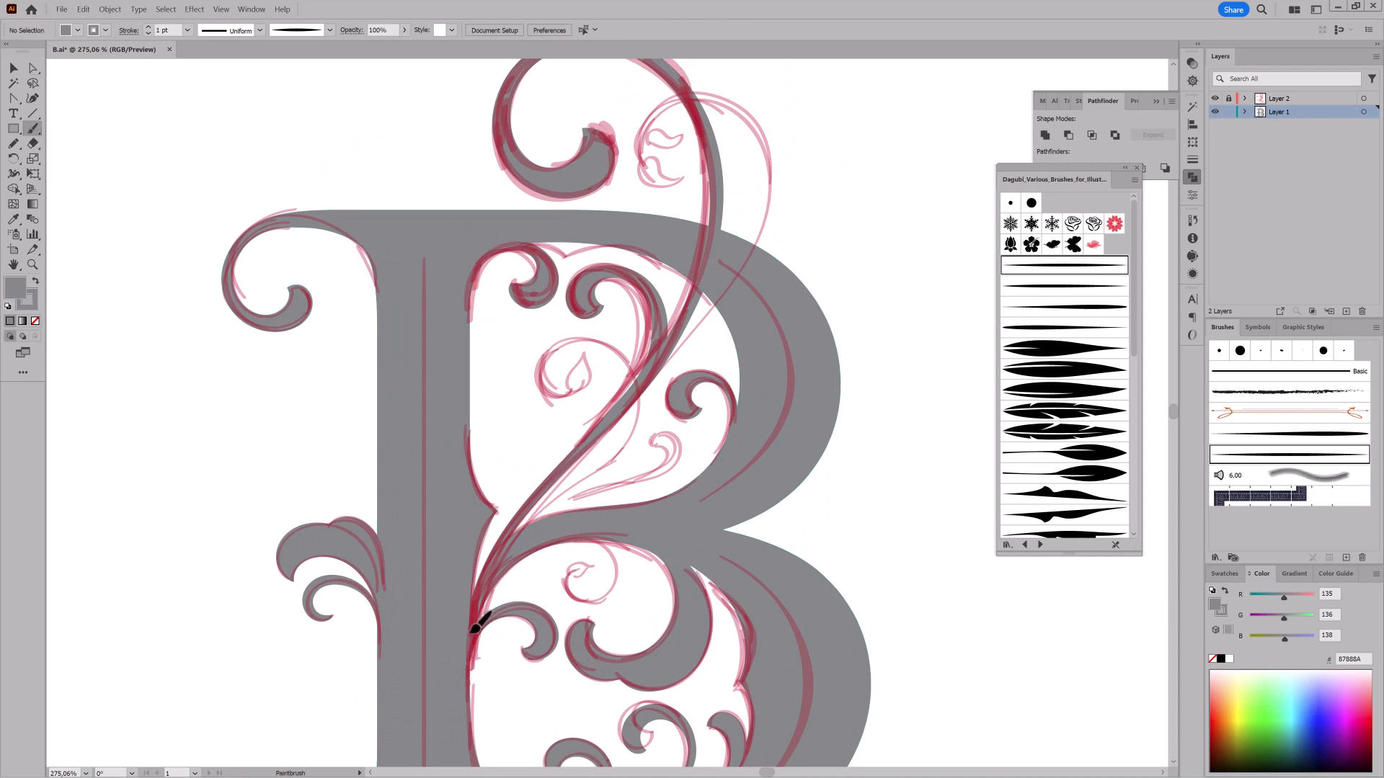
left_click_drag(551, 363, 571, 389)
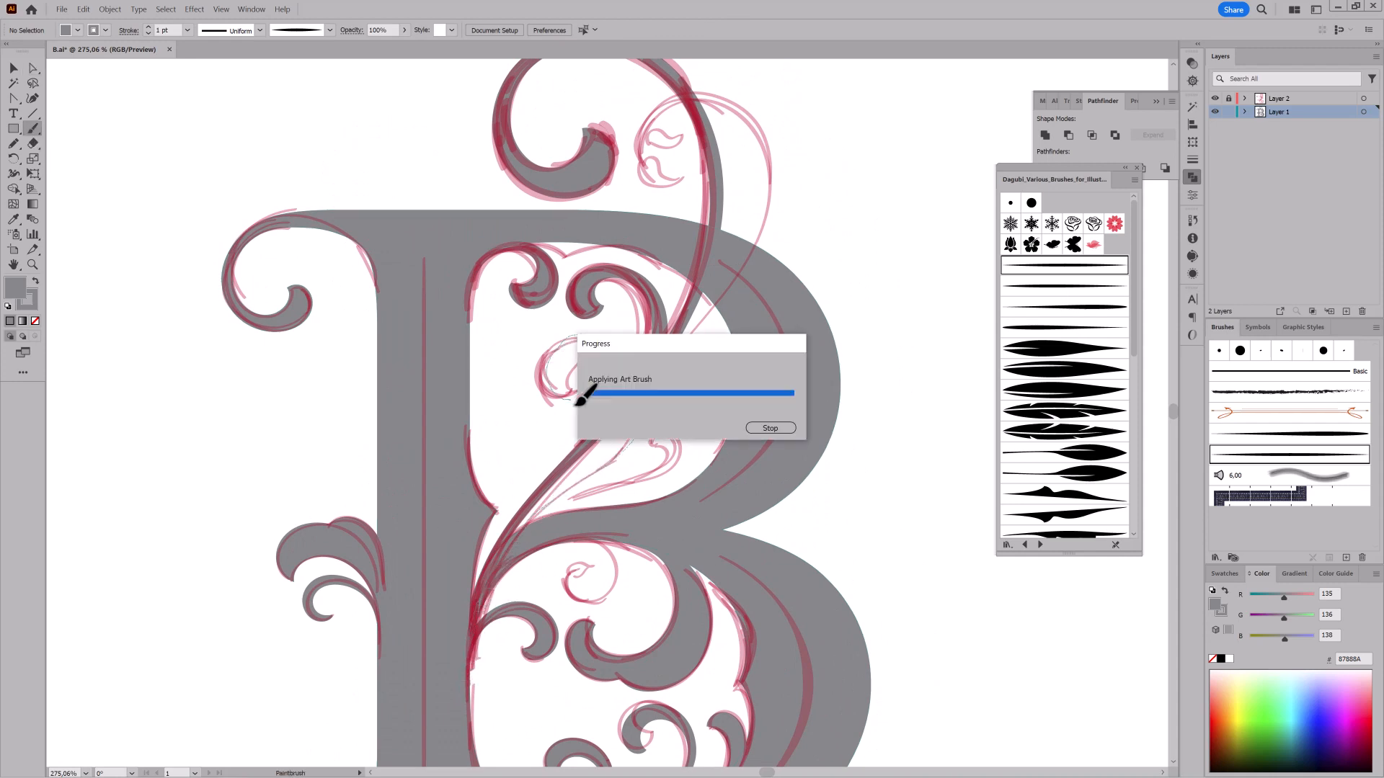
- Reduce the looping tendril's stroke weight to 0.75 pt
left_click_drag(618, 479, 685, 454)
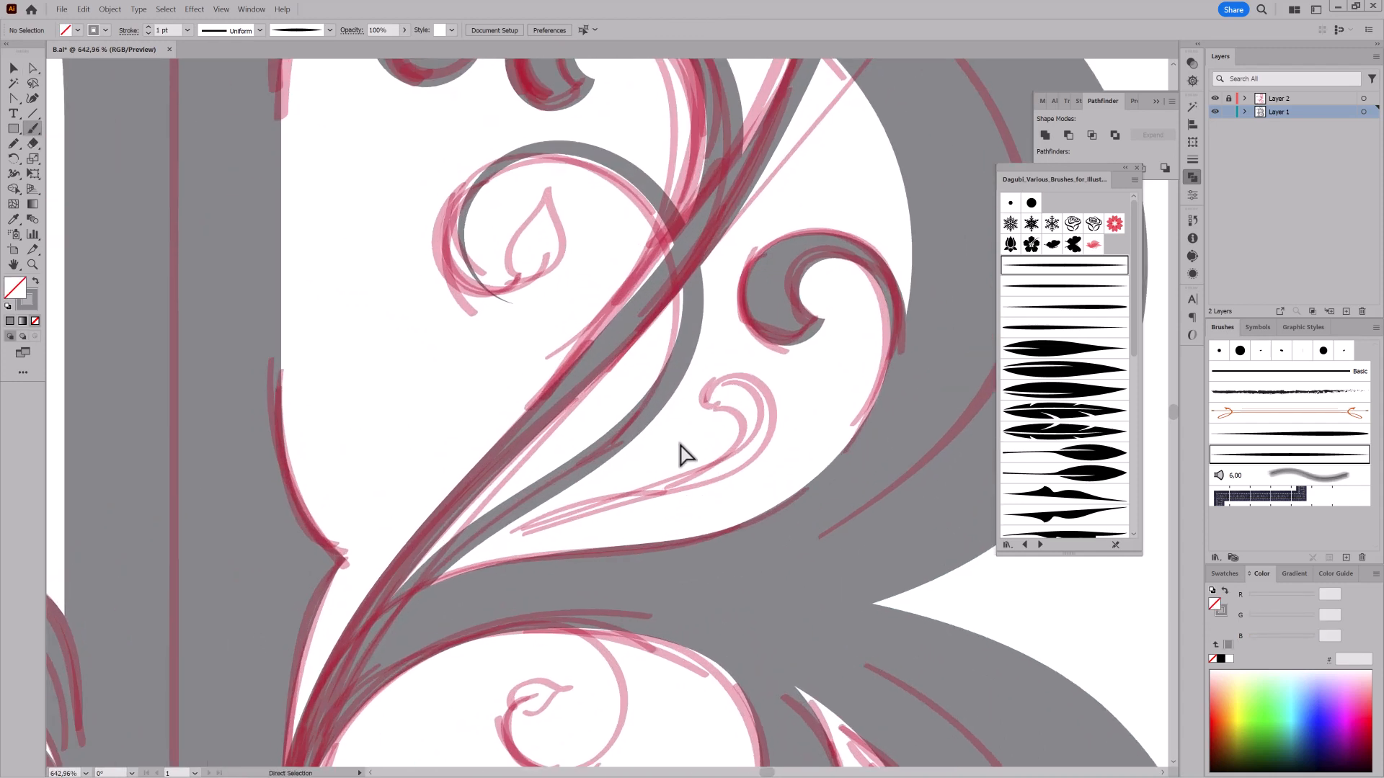
left_click(1192, 160)
left_click(1081, 123)
key("ctrl+shift+a")
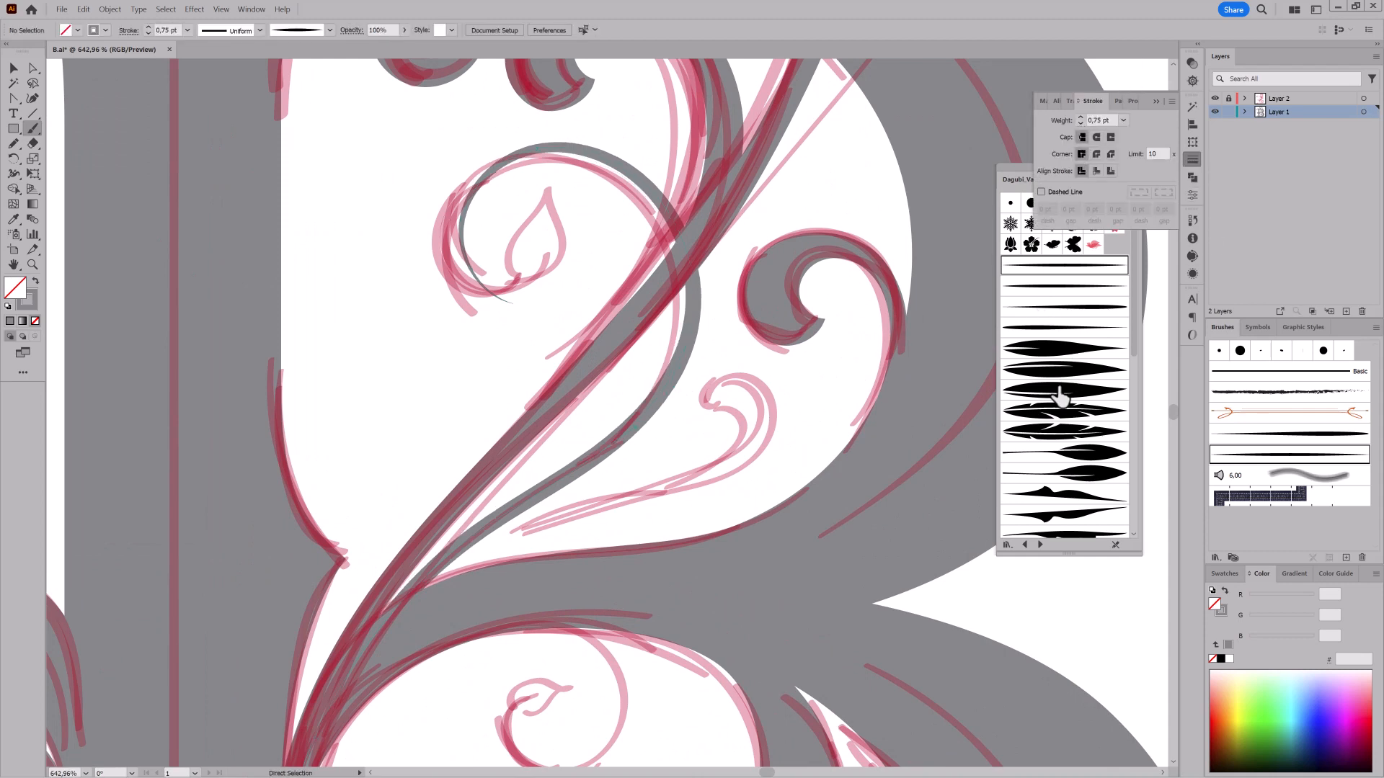
- Paint a leaf at the tip of the upper counter's tendril with a split-leaf art brush at 1 pt
left_click(1051, 389)
left_click(187, 30)
left_click(191, 83)
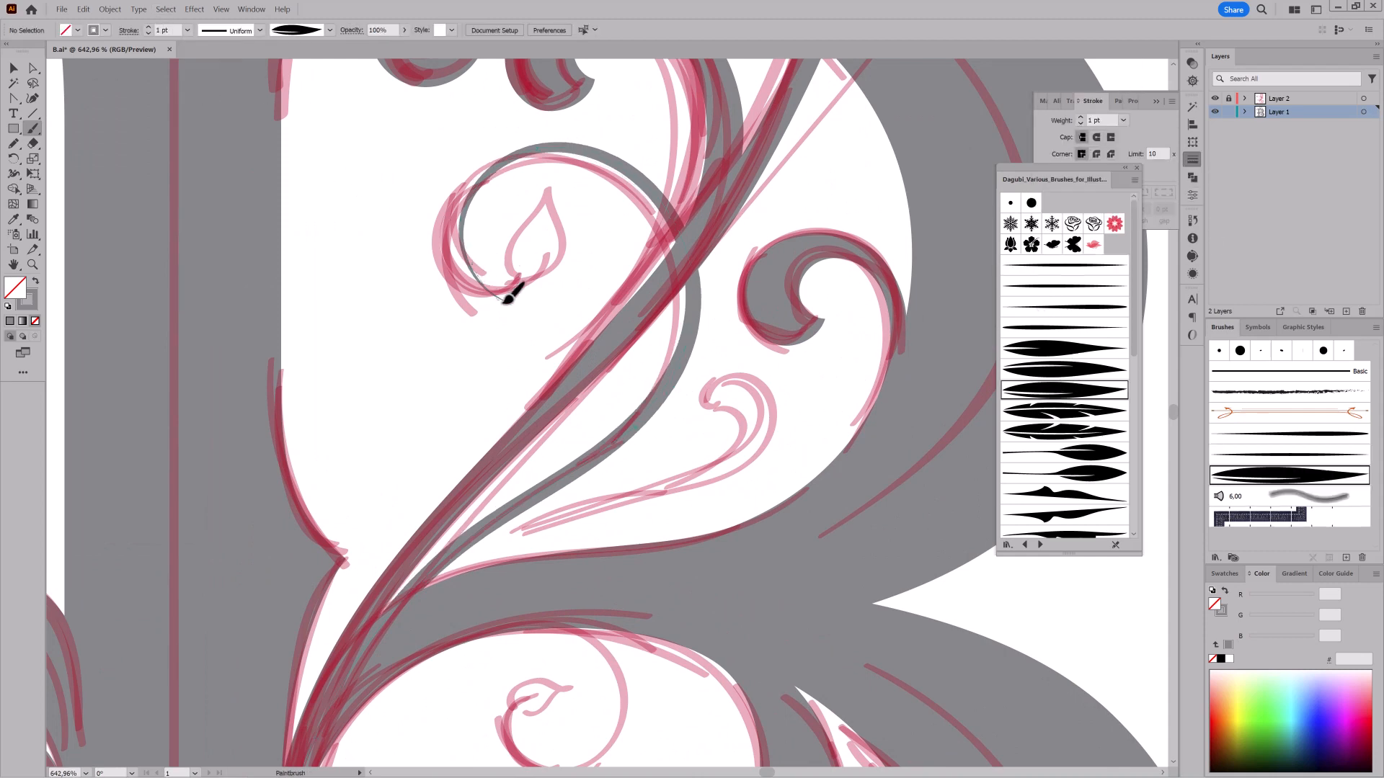
left_click_drag(503, 301, 561, 320)
- Try a small tendril at the top of the lower counter at 0.5 pt, and switch it to the thinnest tapered brush
key("ctrl+minus")
key("ctrl+minus")
key("ctrl+minus")
mouse_move(769, 352)
left_mouse_down()
mouse_move(717, 108)
mouse_move(814, 351)
left_mouse_up()
key("ctrl+shift+a")
left_click(1031, 267)
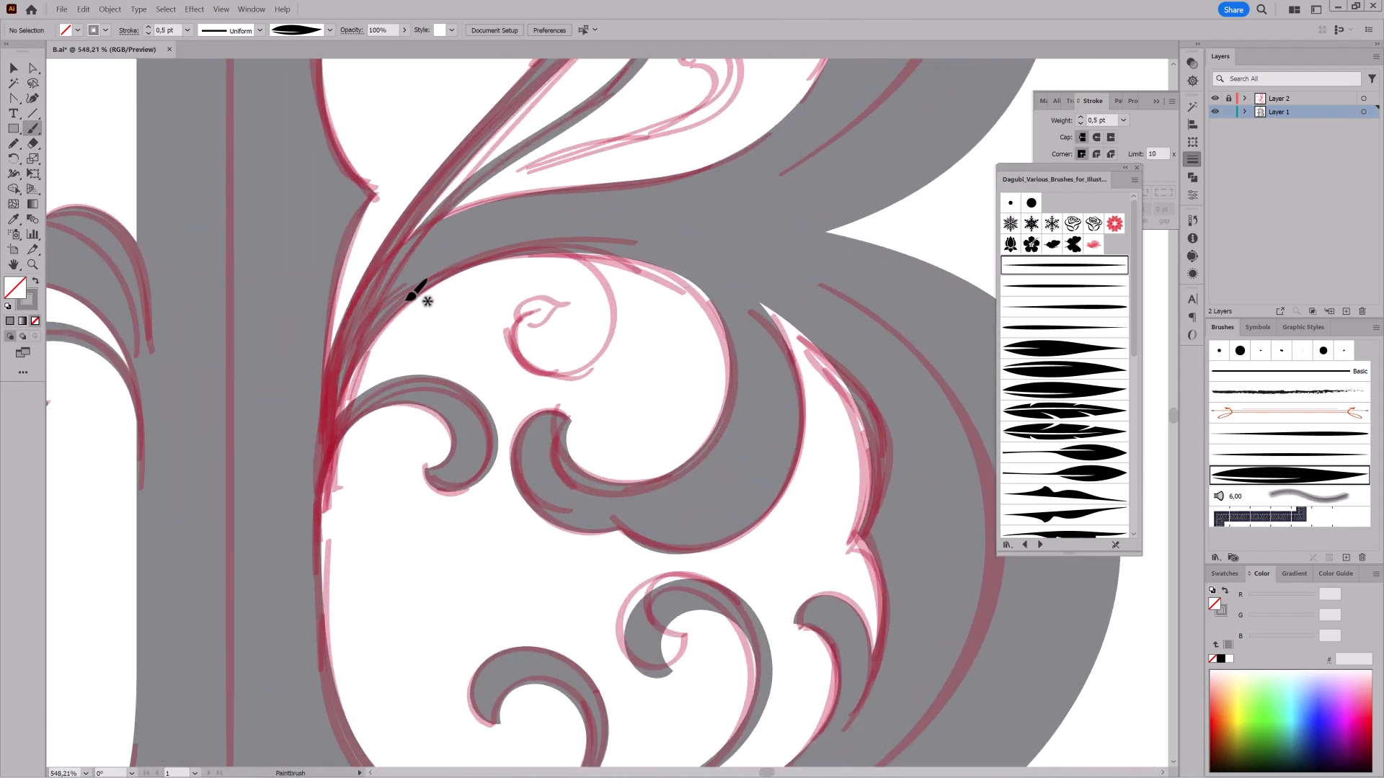
left_click_drag(546, 365, 559, 313)
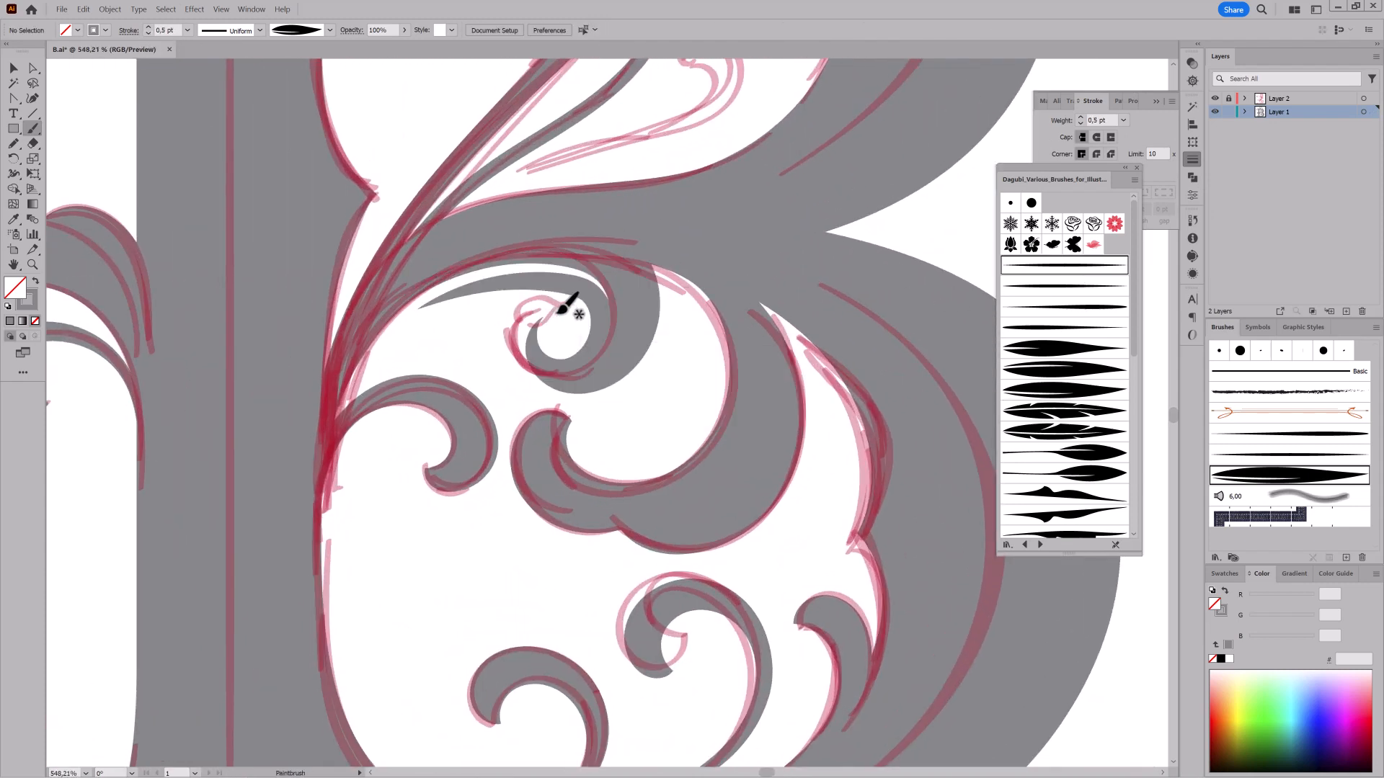
left_click(1060, 266)
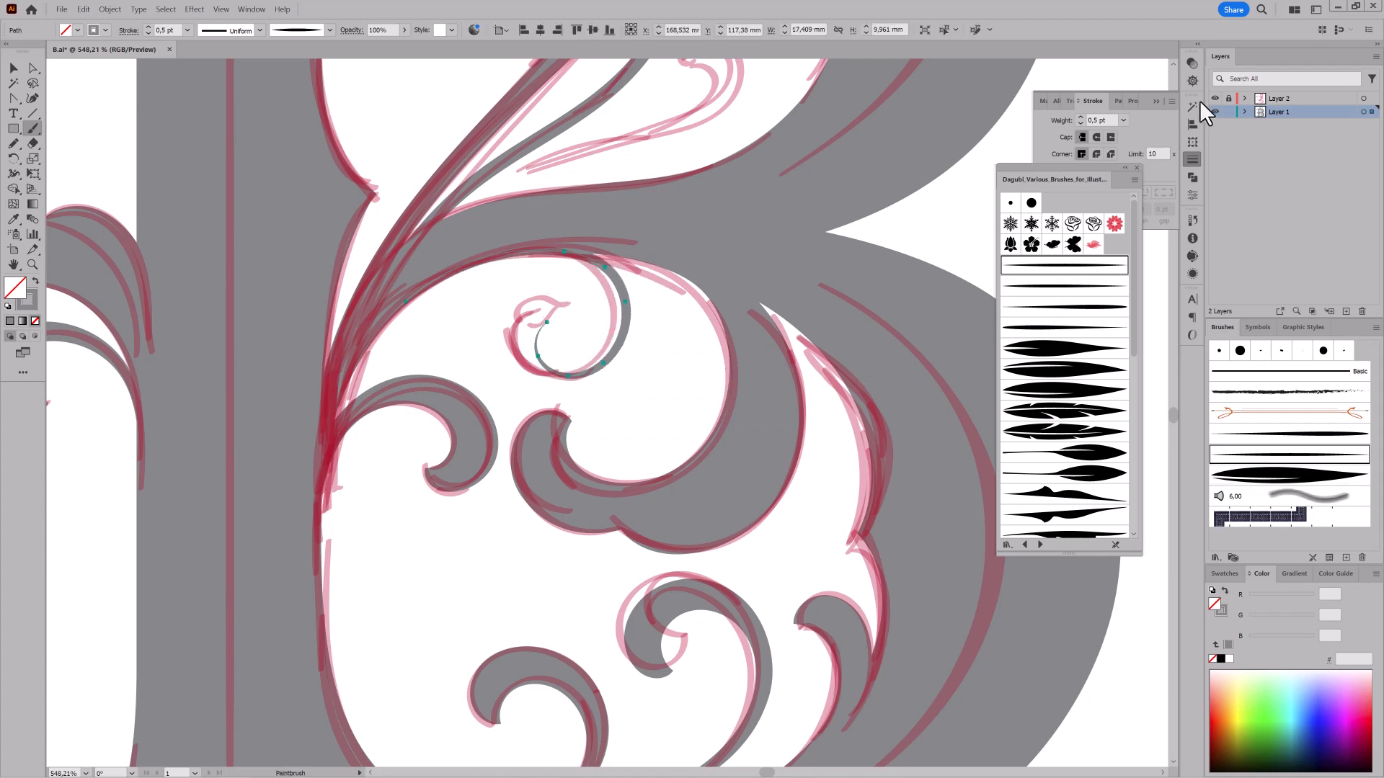
- Hide the sketch, remove the trial tendril, and repaint it in the lower counter with a leaf at its tip
left_click(1215, 98)
left_click(80, 8)
left_click(98, 50)
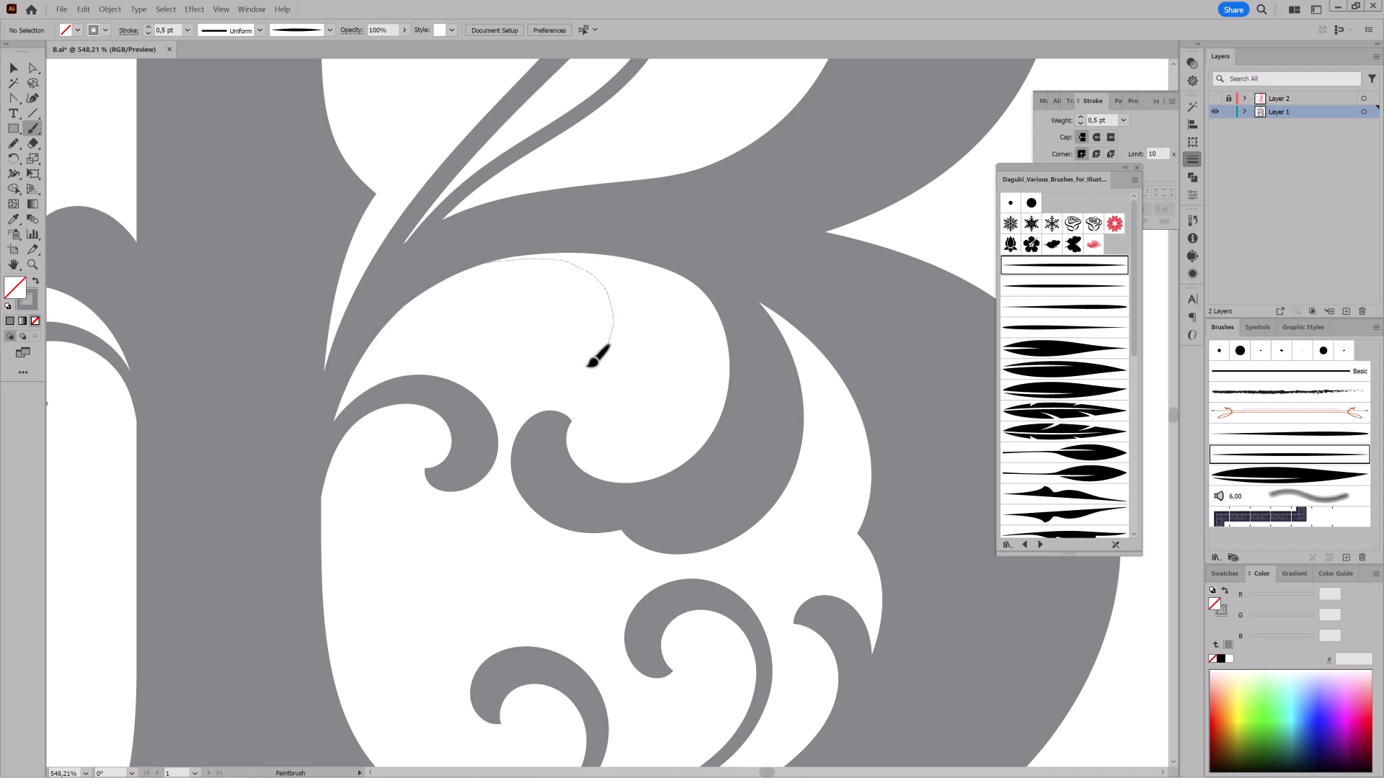
mouse_move(513, 325)
left_mouse_down()
mouse_move(534, 366)
mouse_move(528, 287)
left_mouse_up()
left_click(1078, 382)
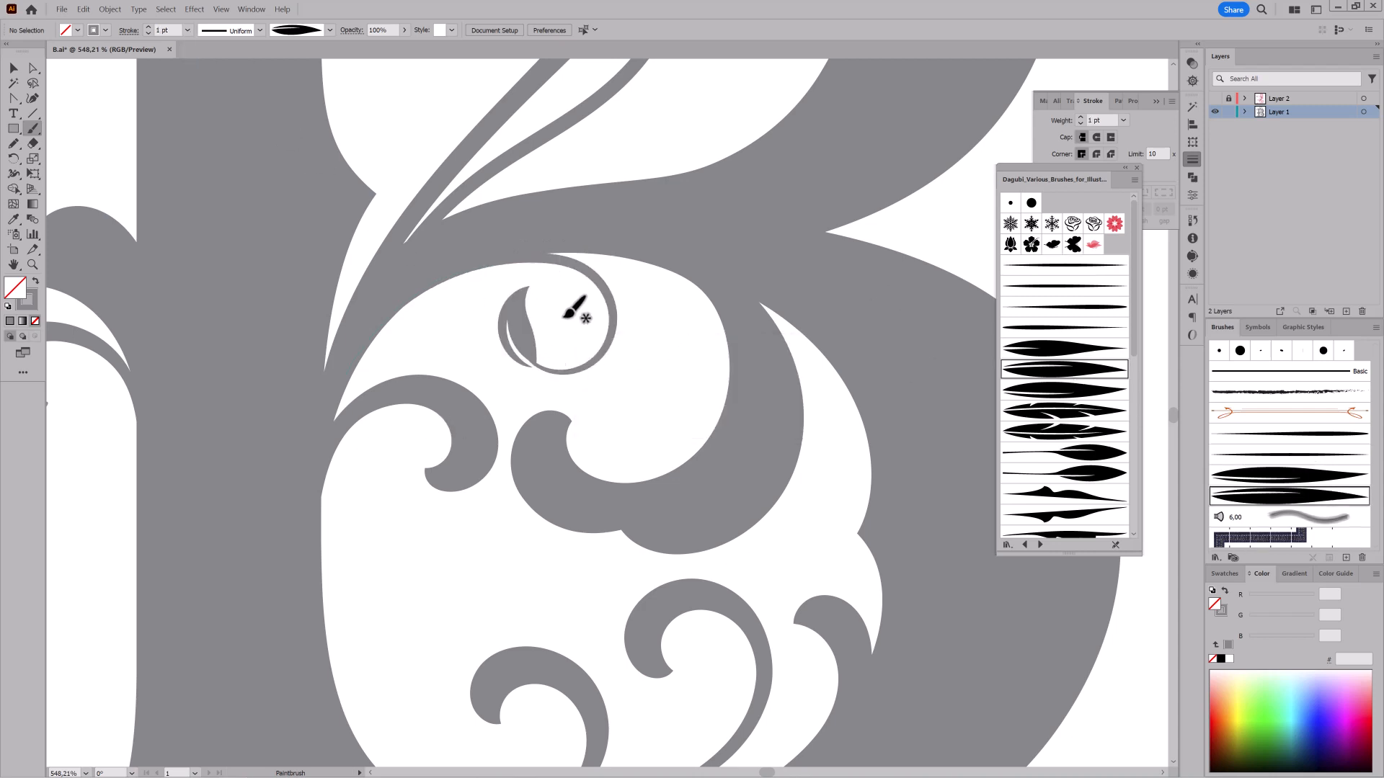
- Paint a tapered 0.75 pt accent stroke beside the lower counter's tendril and remove the extra anchor point at its upper tip
left_click(1096, 307)
left_click_drag(664, 329, 625, 420)
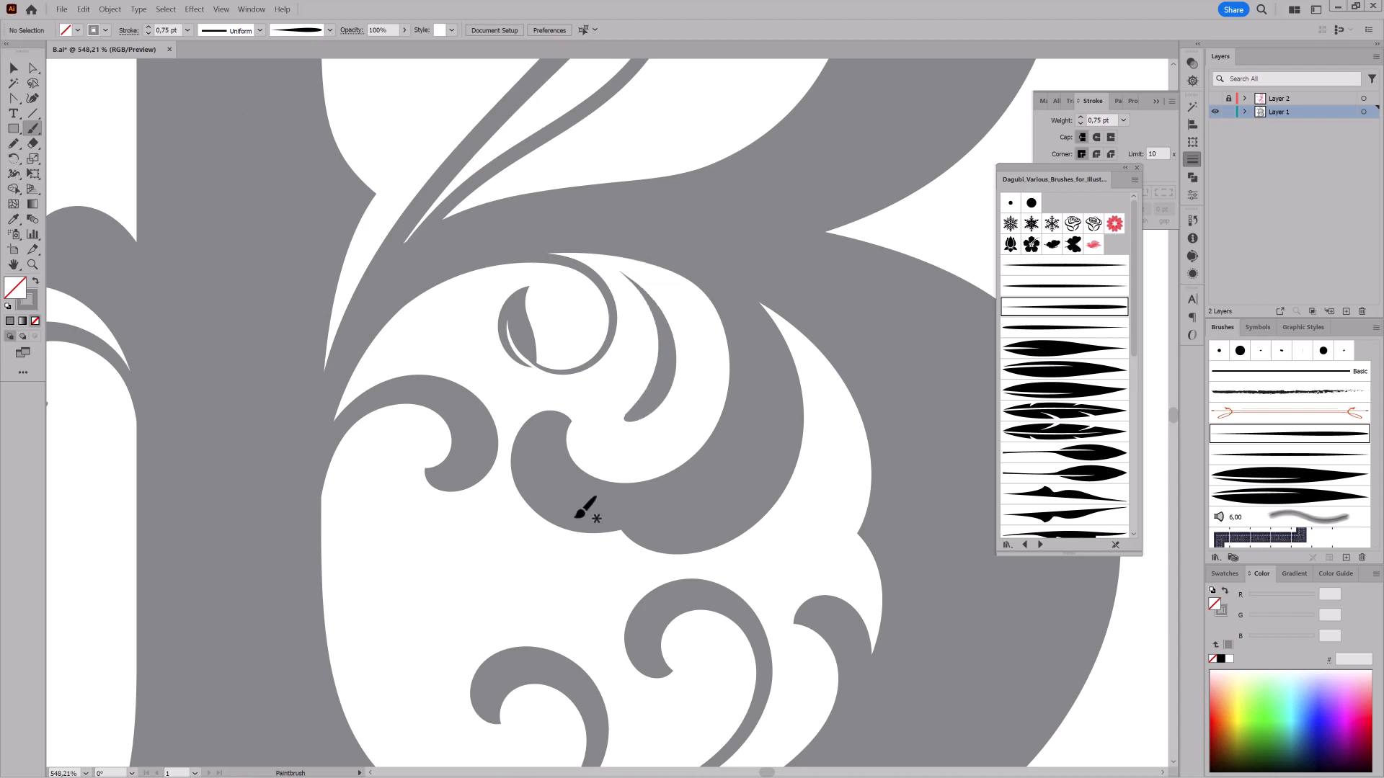
left_click_drag(644, 283, 836, 289)
key("a")
left_click(529, 229)
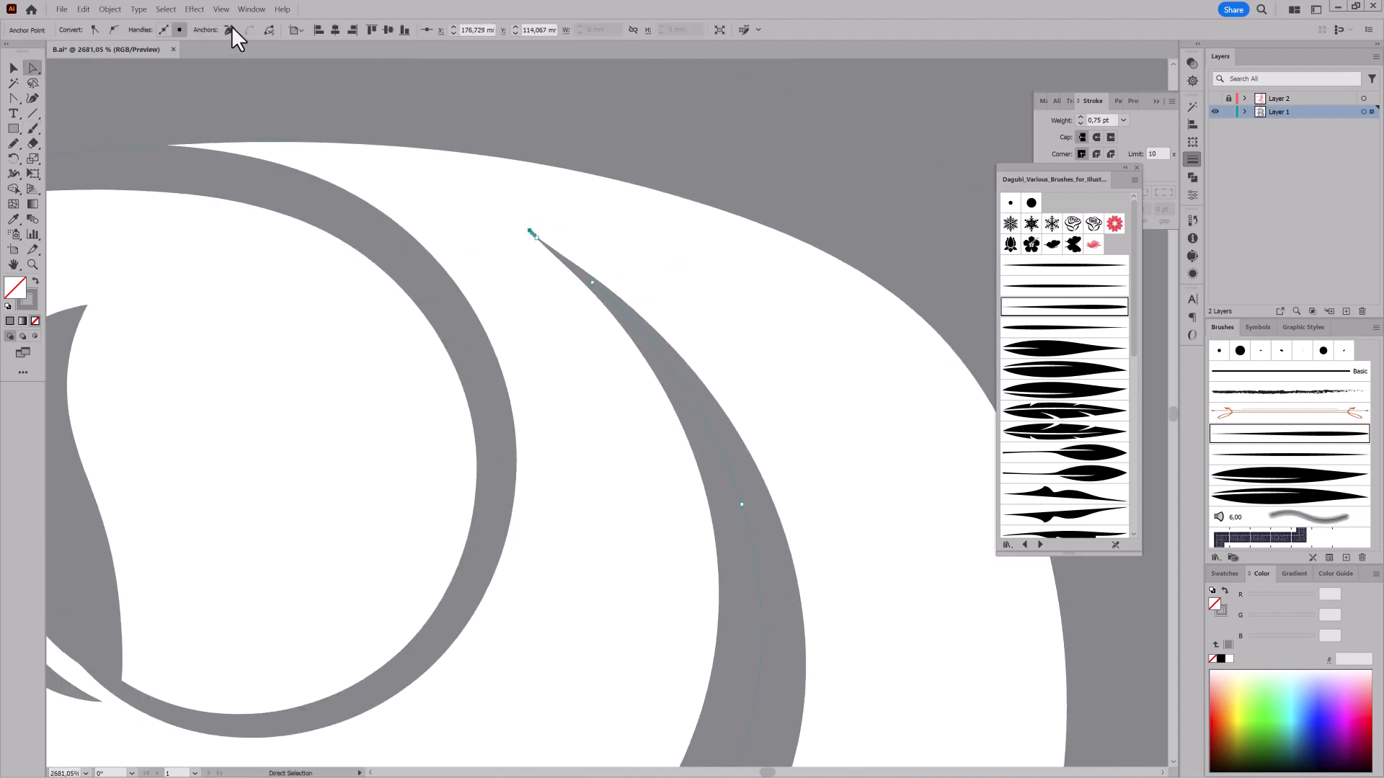
left_click(229, 30)
left_click_drag(806, 415, 575, 460)
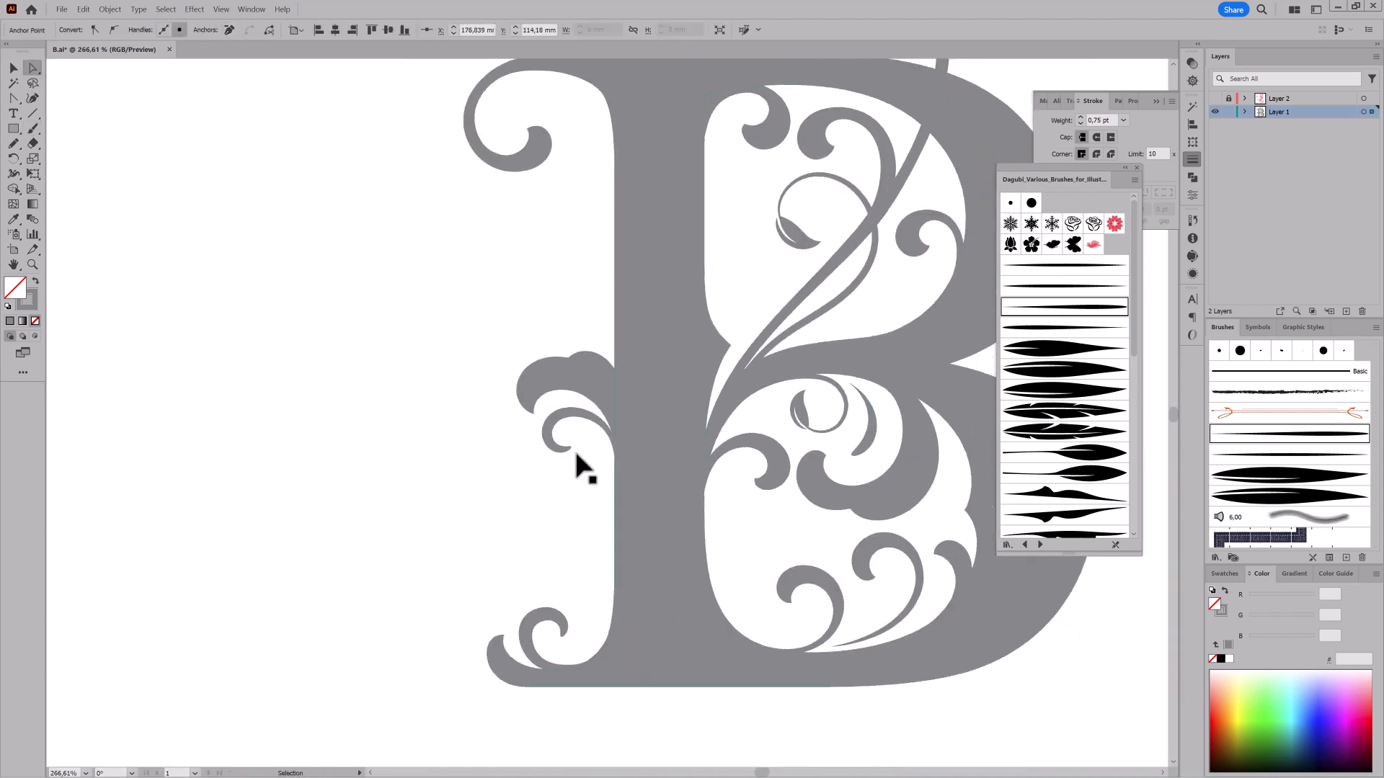
left_click(574, 456)
- Paint the small curled sprig below the small curl in the upper counter with the one-sided tapered brush at 0.75 pt
mouse_move(862, 474)
left_mouse_down()
mouse_move(677, 513)
mouse_move(753, 507)
left_mouse_up()
left_click(1215, 98)
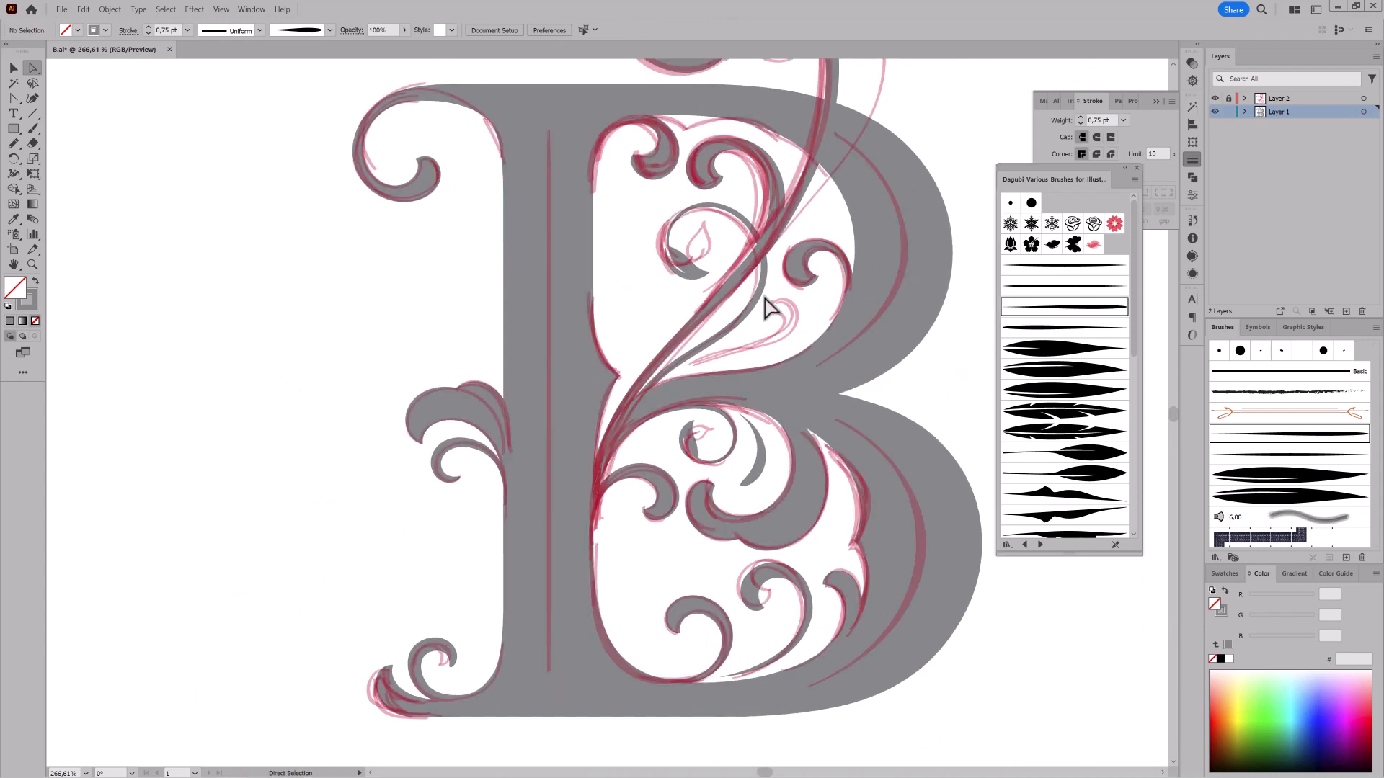
mouse_move(783, 297)
left_mouse_down()
mouse_move(612, 497)
mouse_move(738, 318)
left_mouse_up()
left_click_drag(710, 351, 780, 376)
left_click(35, 130)
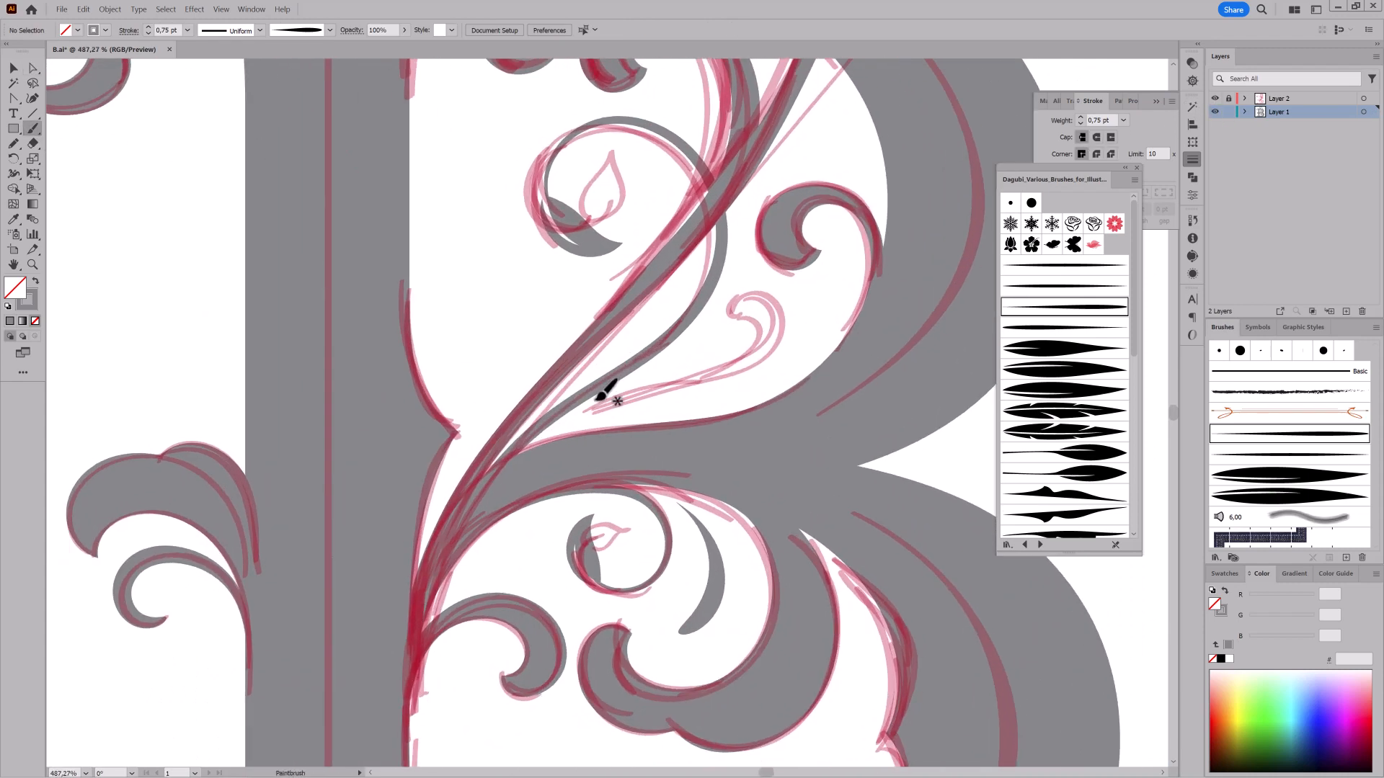
left_click(1215, 98)
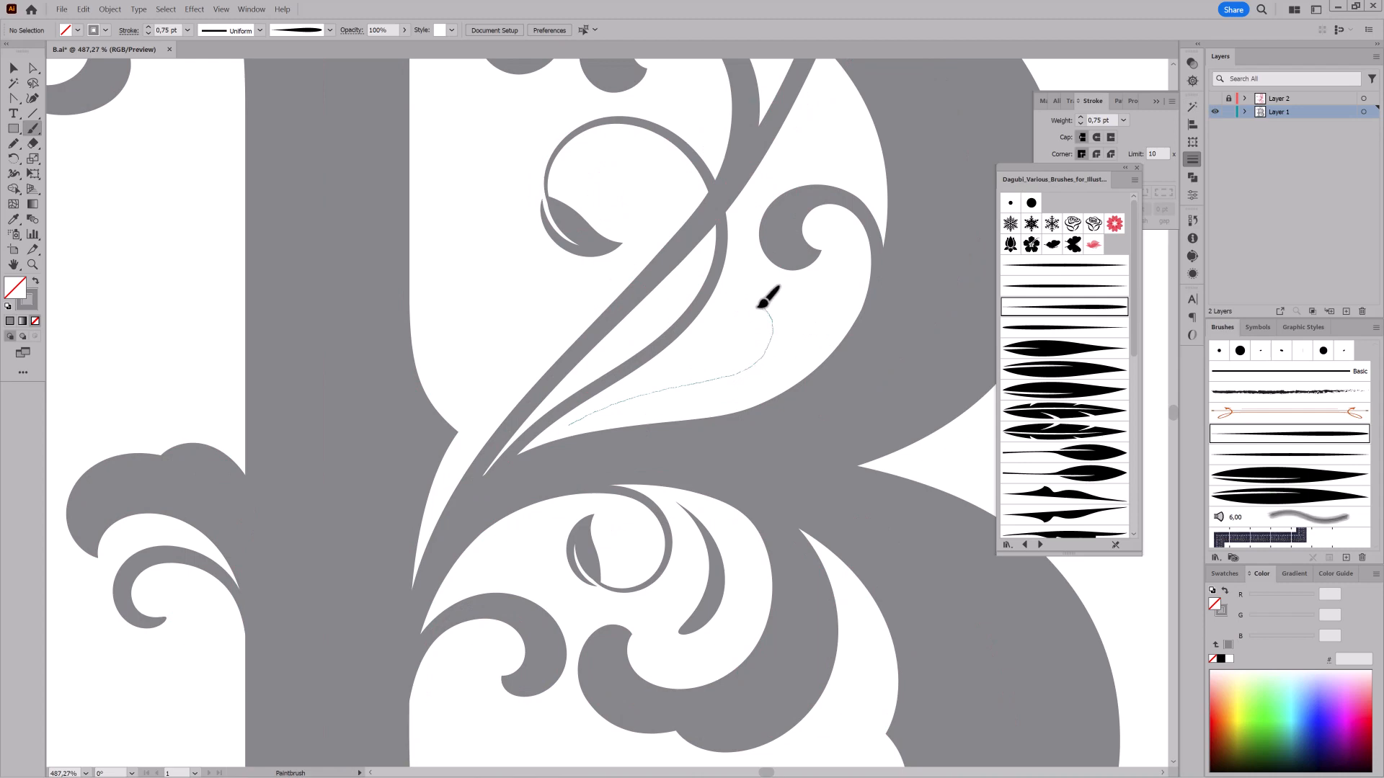
left_click_drag(758, 308, 749, 306)
- Paint the thin tendril arching from the main stem above the letter with the thinnest tapered brush at 0.75 pt, following the sketch
left_click_drag(828, 248, 755, 388)
left_click(1214, 98)
mouse_move(815, 303)
left_mouse_down()
mouse_move(747, 454)
mouse_move(709, 481)
left_mouse_up()
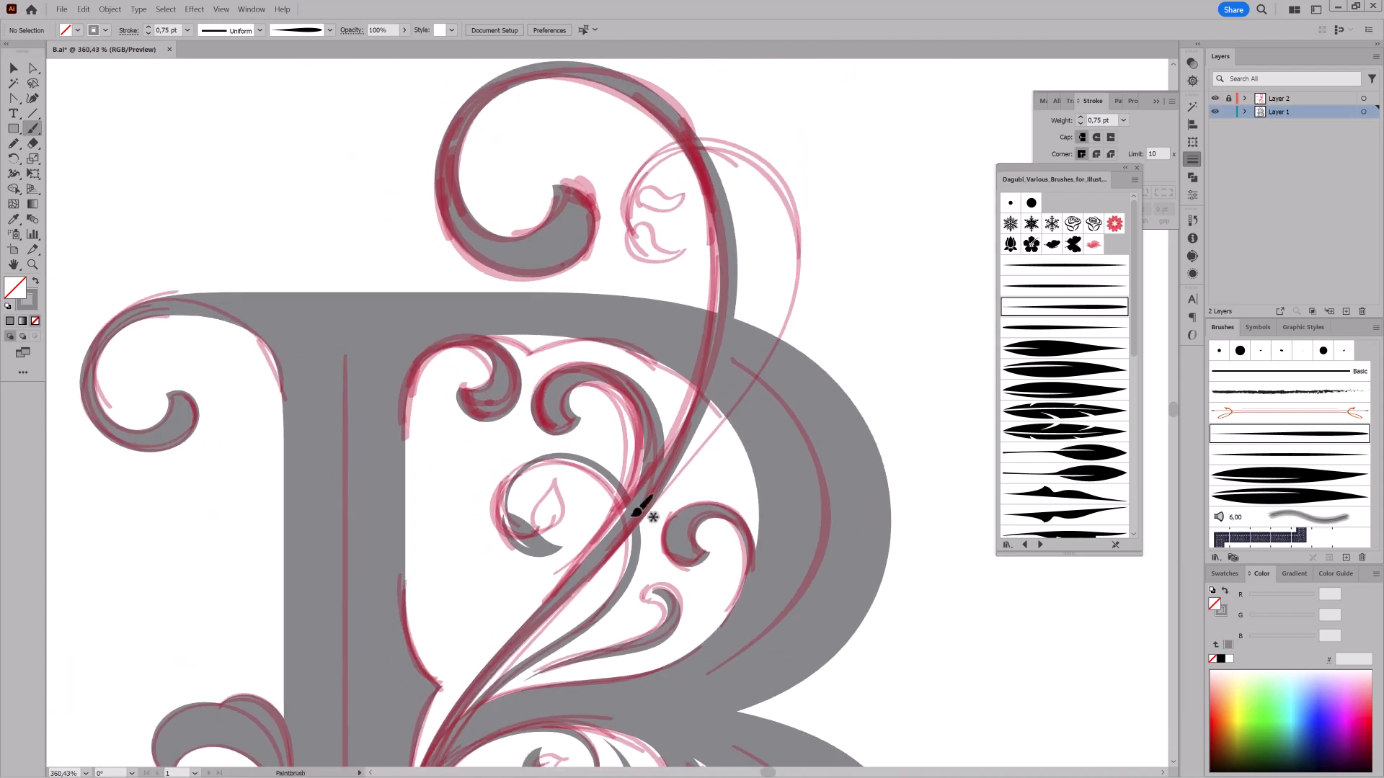
left_click(1064, 265)
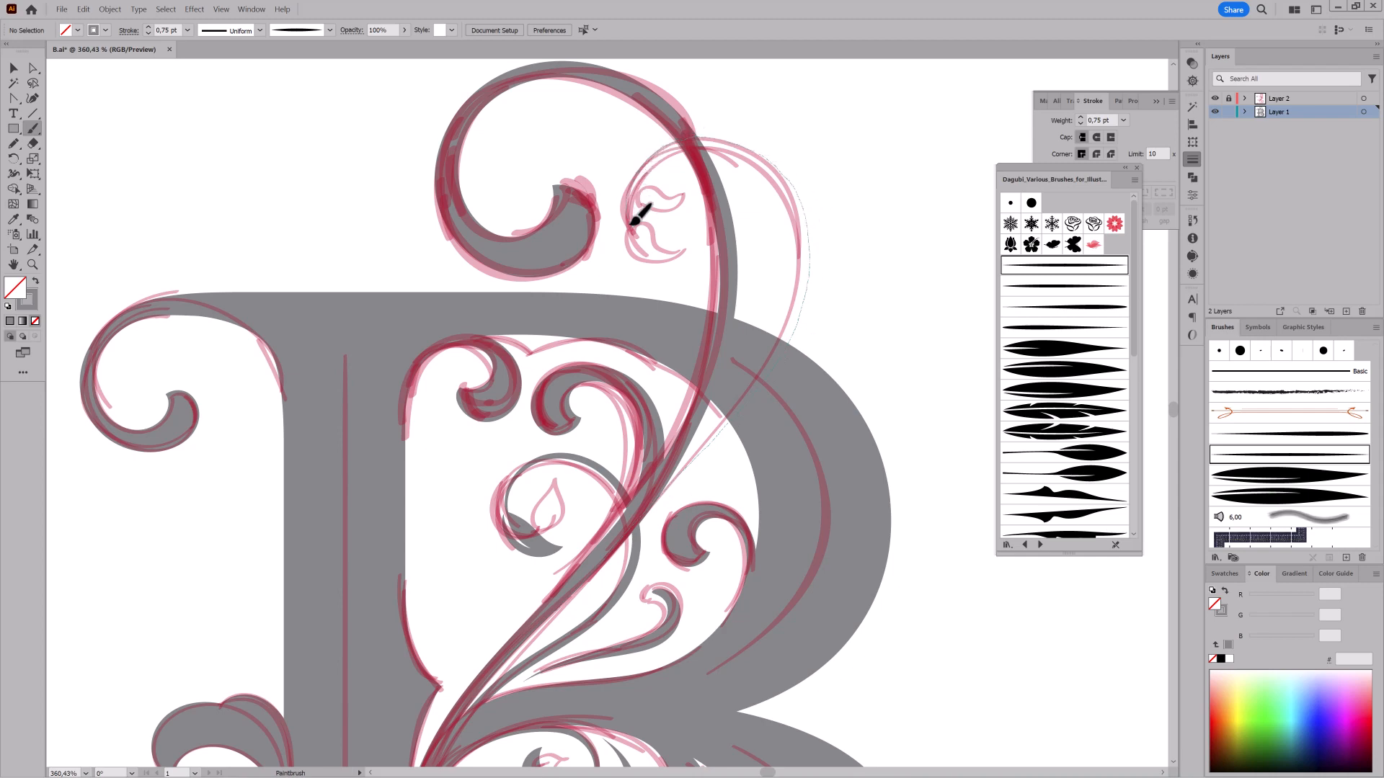
mouse_move(634, 219)
left_mouse_down()
mouse_move(673, 278)
mouse_move(670, 216)
left_mouse_up()
- Paint two 1 pt leaves at the tip of the tendril above the letter with the split-leaf brush, nudging the second into place
left_click(1215, 98)
left_click(1052, 390)
left_click_drag(670, 293, 677, 300)
left_click(148, 27)
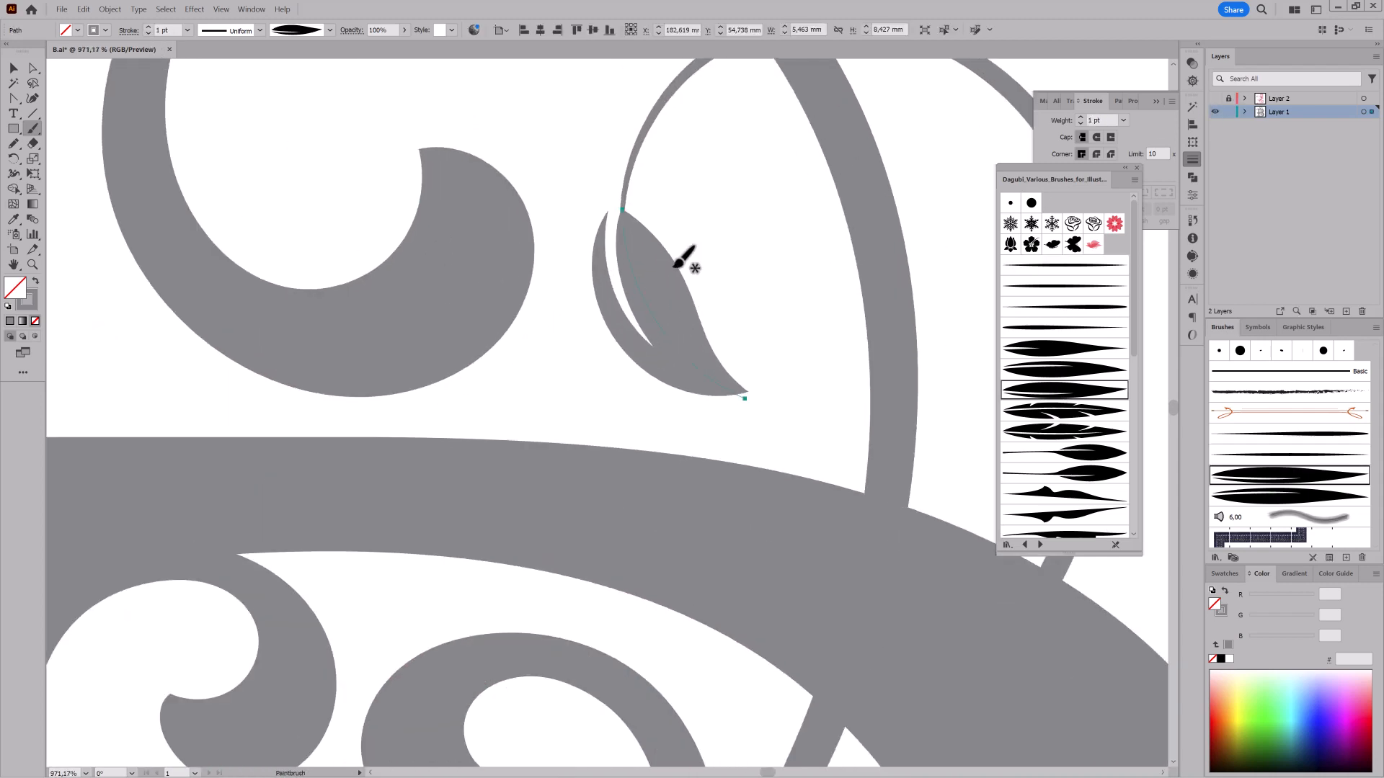
mouse_move(734, 214)
left_mouse_down()
mouse_move(797, 216)
mouse_move(739, 232)
left_mouse_up()
left_click(748, 223, "ctrl")
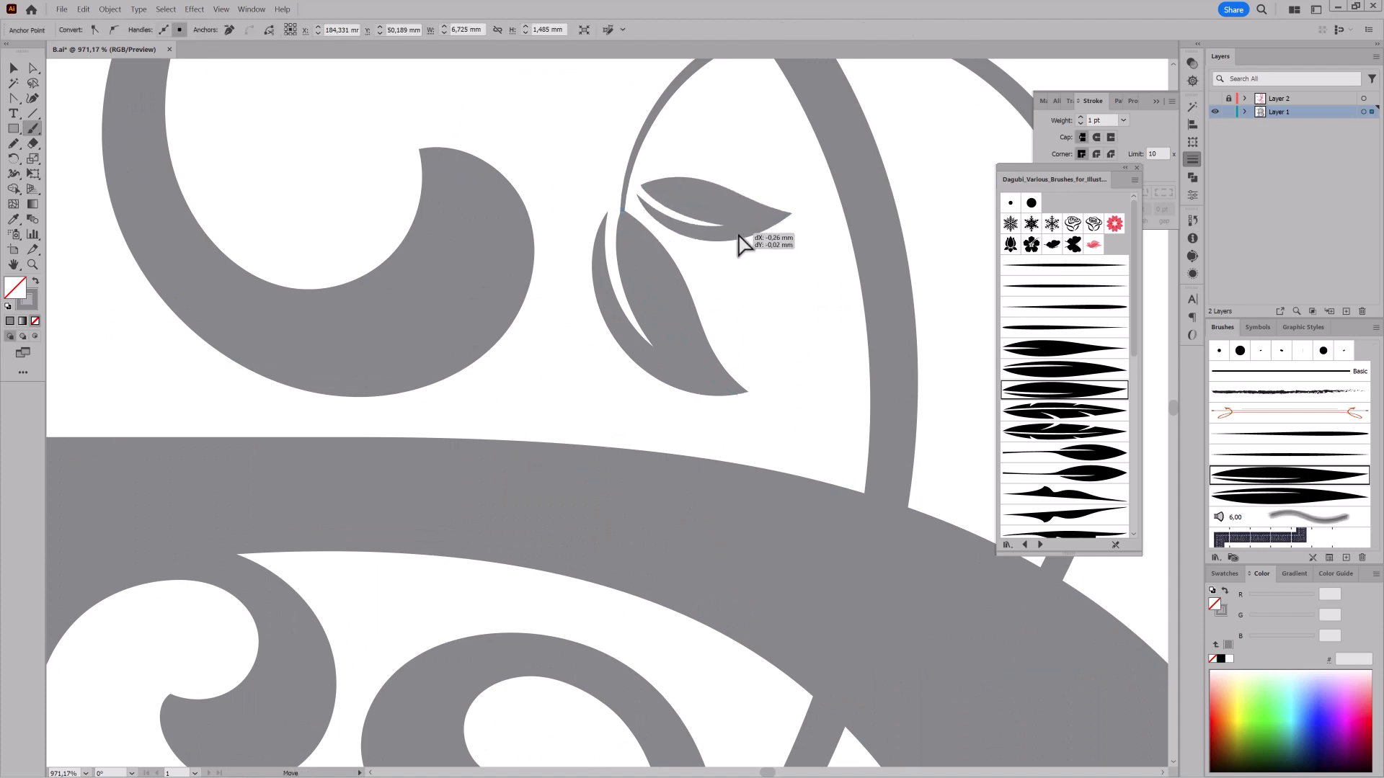
mouse_move(879, 374)
left_mouse_down()
mouse_move(798, 407)
mouse_move(647, 313)
left_mouse_up()
left_click(1214, 98)
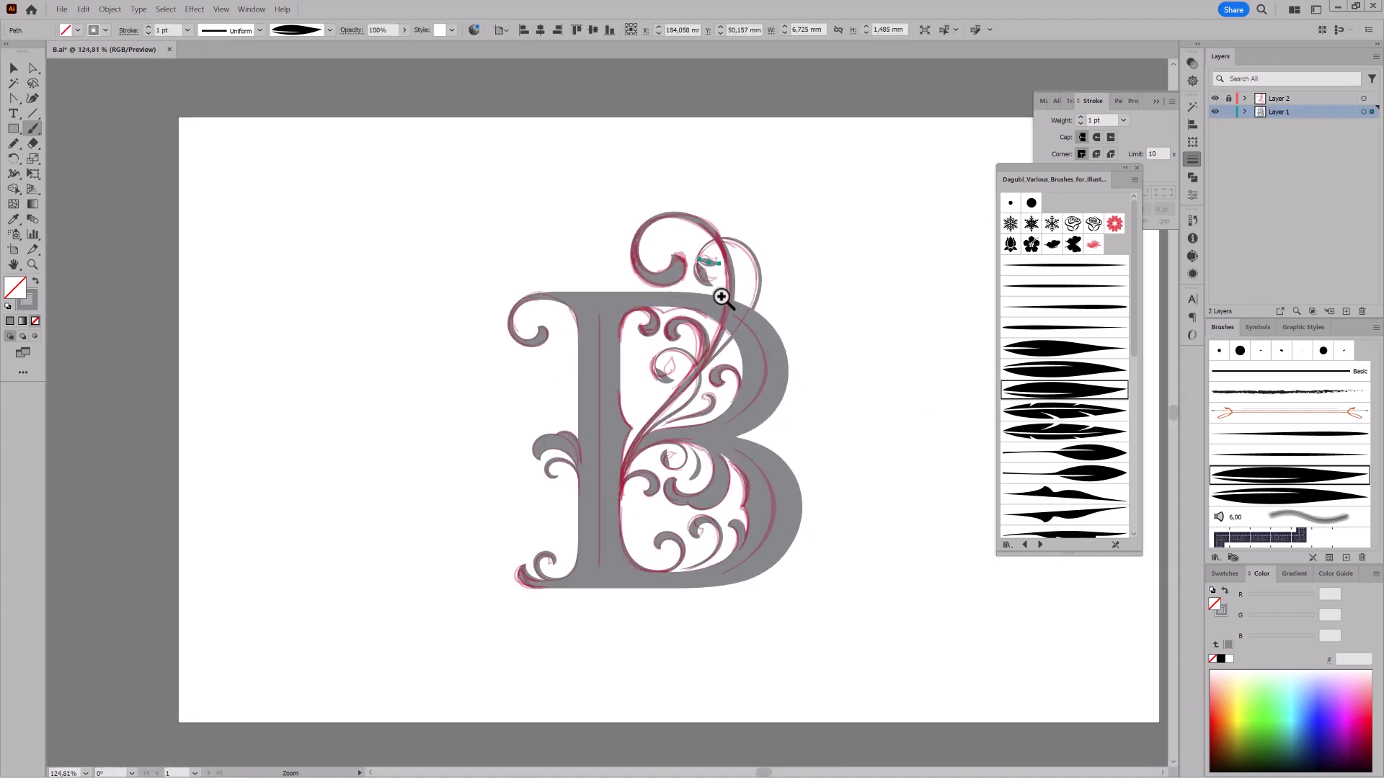
- Draw a pointed scalloped edge along the top of the upper counter with the Pencil tool and fill it with the letter's gray, no stroke
scroll(728, 288, "up", 3)
scroll(748, 283, "up", 6)
key("n")
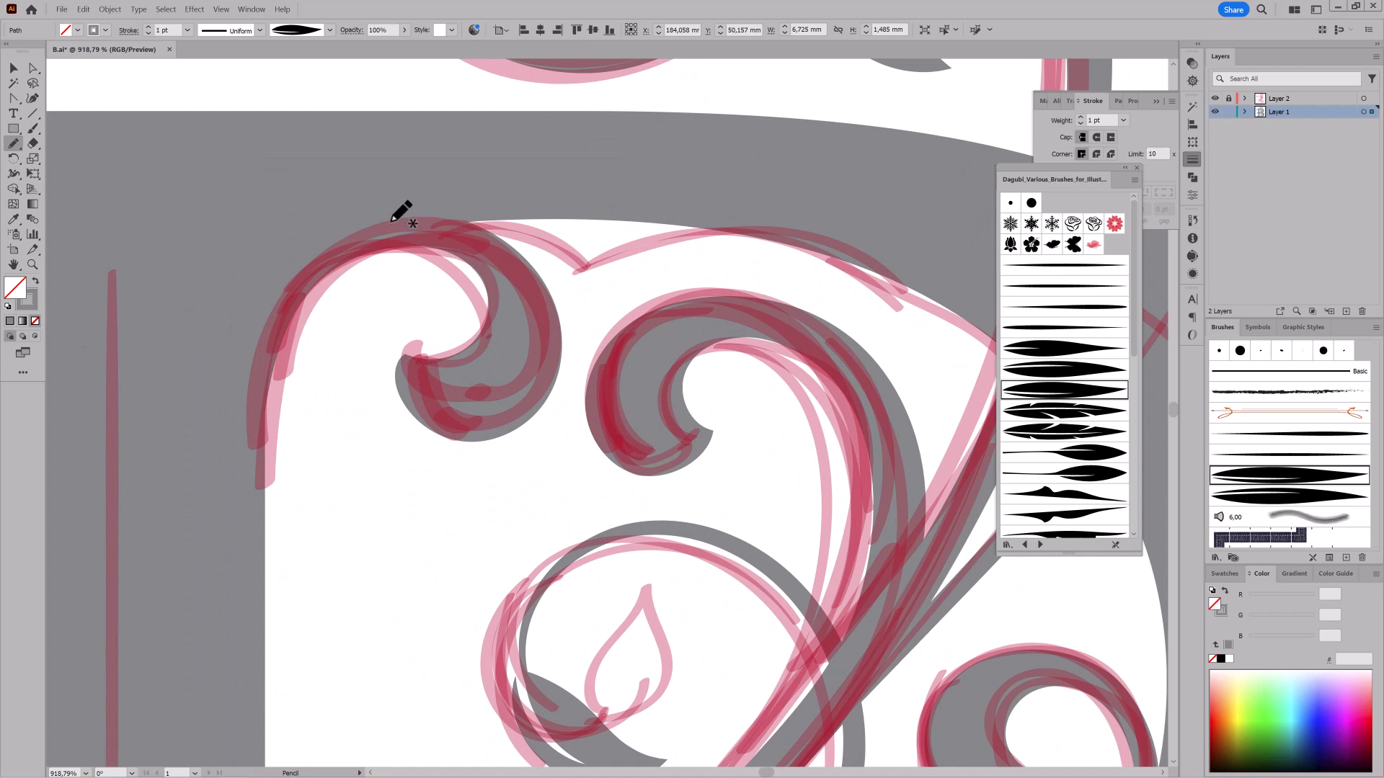
left_click_drag(489, 225, 596, 269)
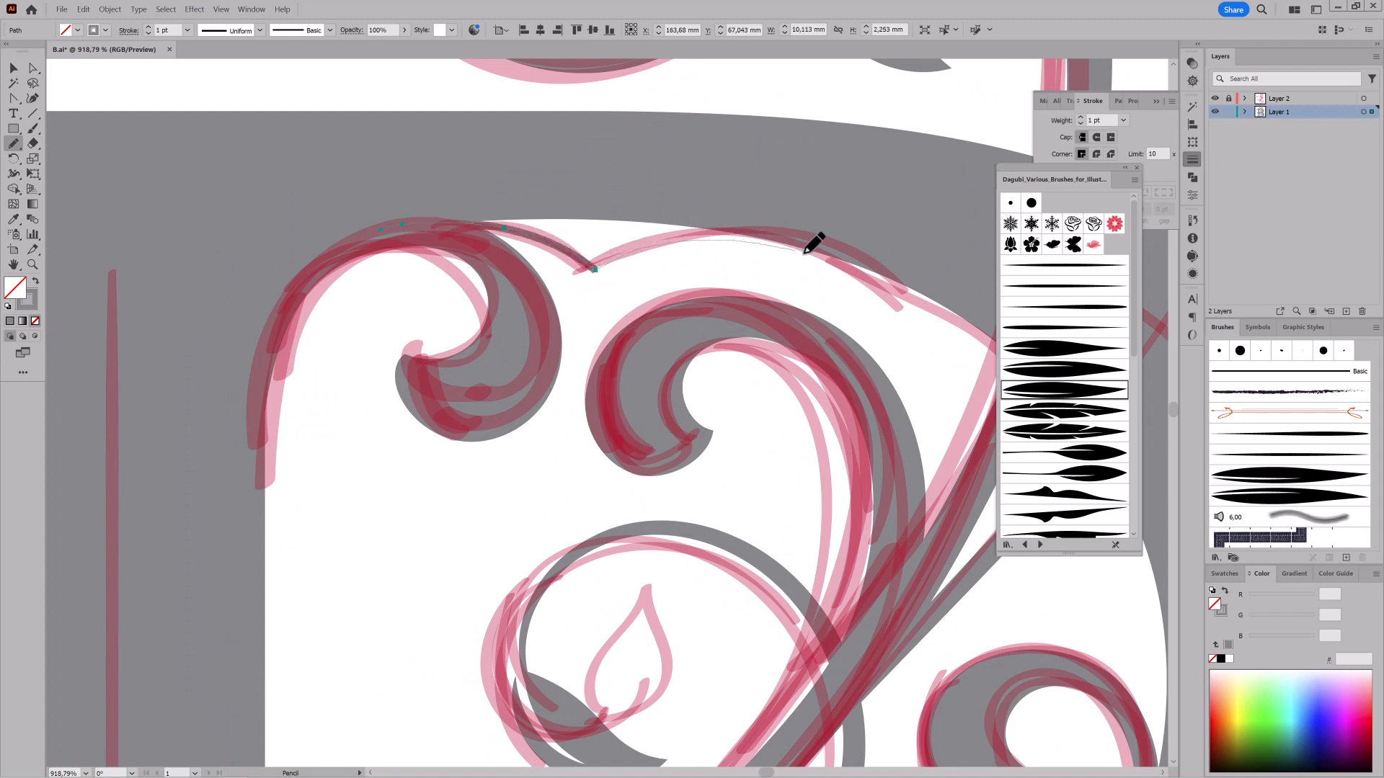
left_click_drag(380, 229, 395, 225)
left_click(1225, 591)
- Hide the sketch layer, Layer 2, so only the gray letter shows
scroll(869, 513, "down", 6)
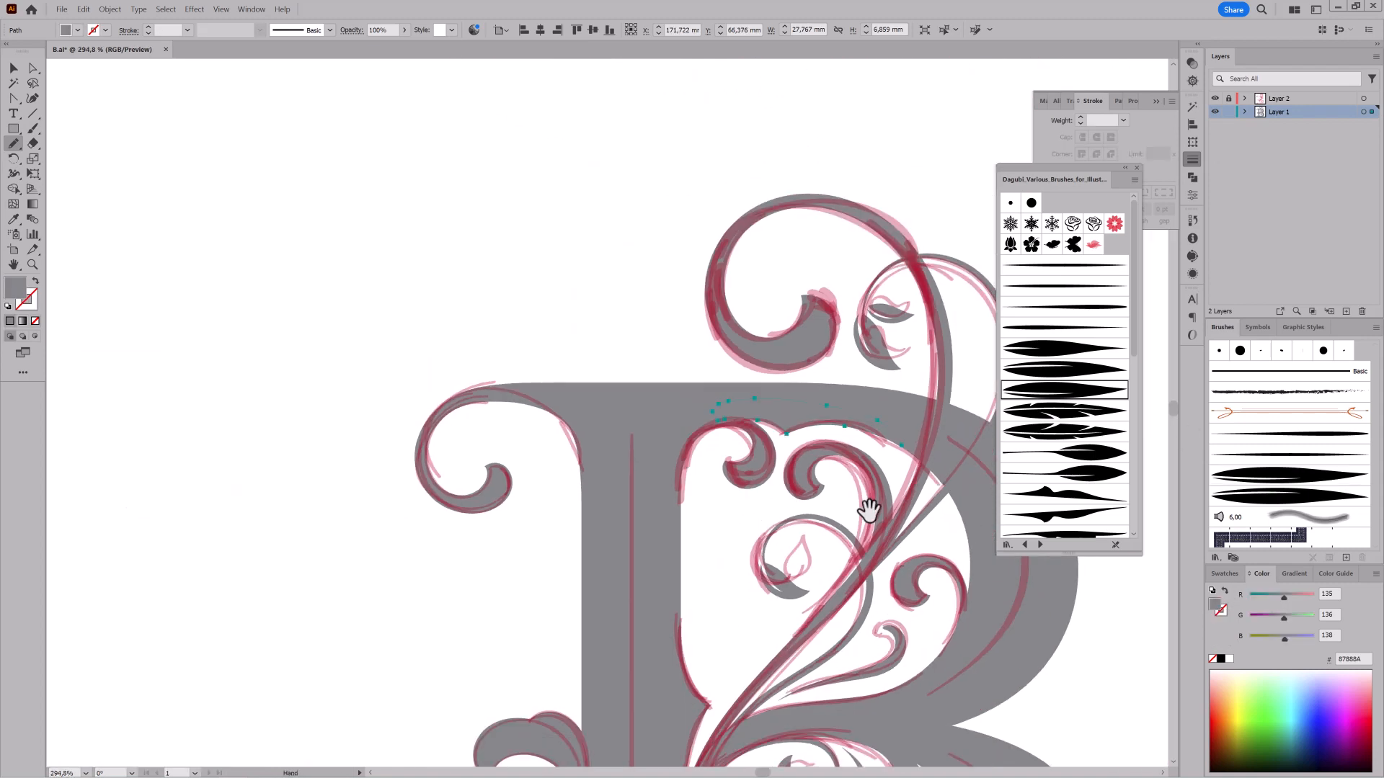
left_click_drag(867, 512, 690, 288)
mouse_move(896, 567)
left_mouse_down()
mouse_move(903, 418)
mouse_move(901, 474)
left_mouse_up()
left_click(1215, 99)
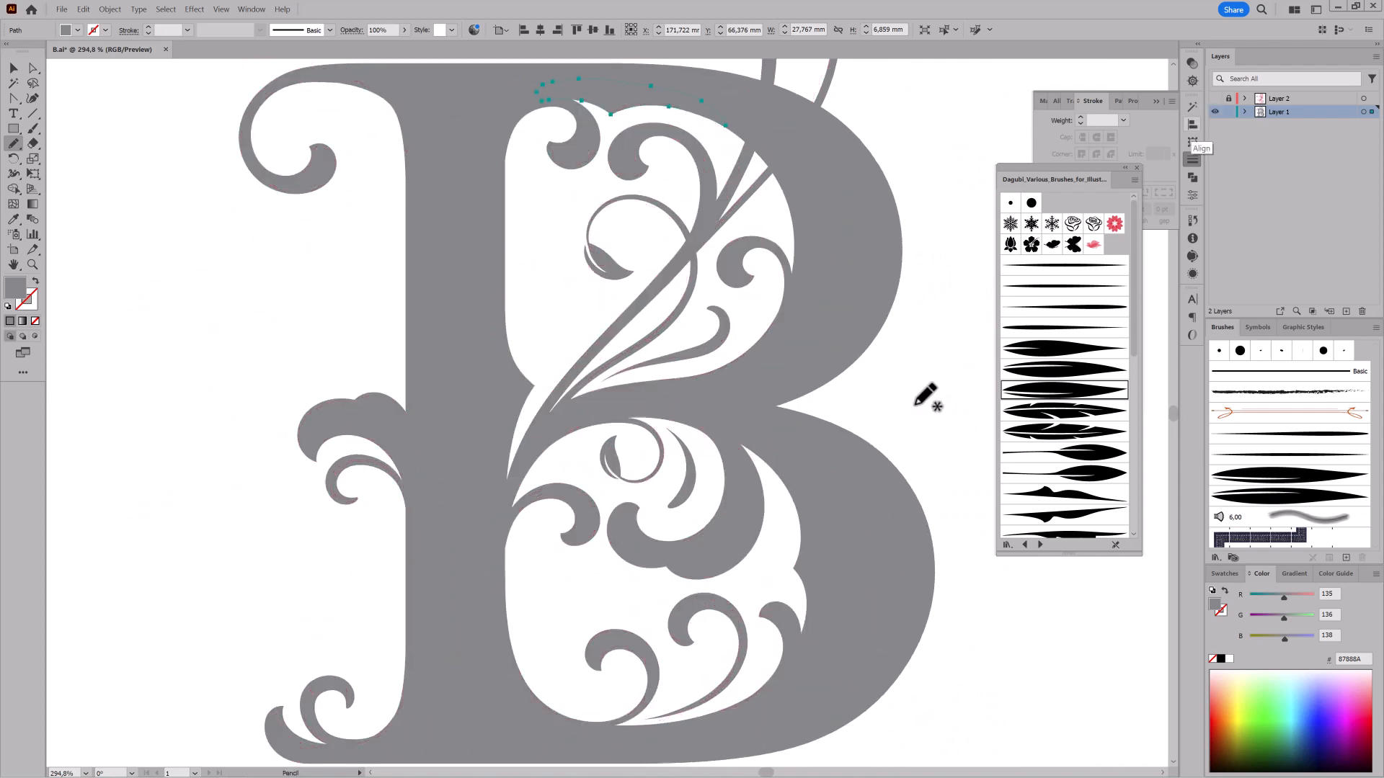
mouse_move(914, 406)
left_mouse_down()
mouse_move(887, 379)
mouse_move(855, 420)
left_mouse_up()
left_click(855, 420, "alt")
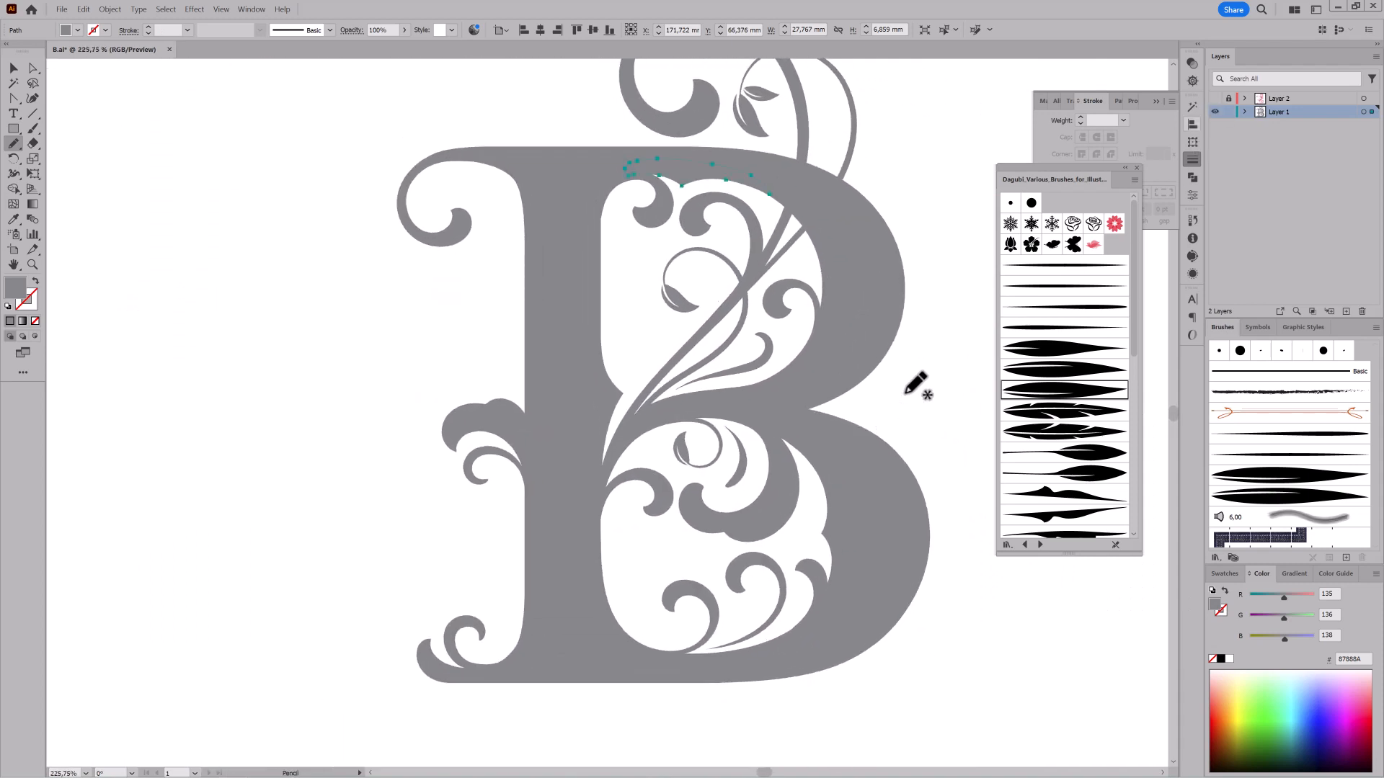
left_click_drag(794, 332, 728, 341)
- Add a new layer above Layer 1 and set the Line Segment tool to a white stroke without fill
left_click(32, 114)
left_click(237, 313, "ctrl")
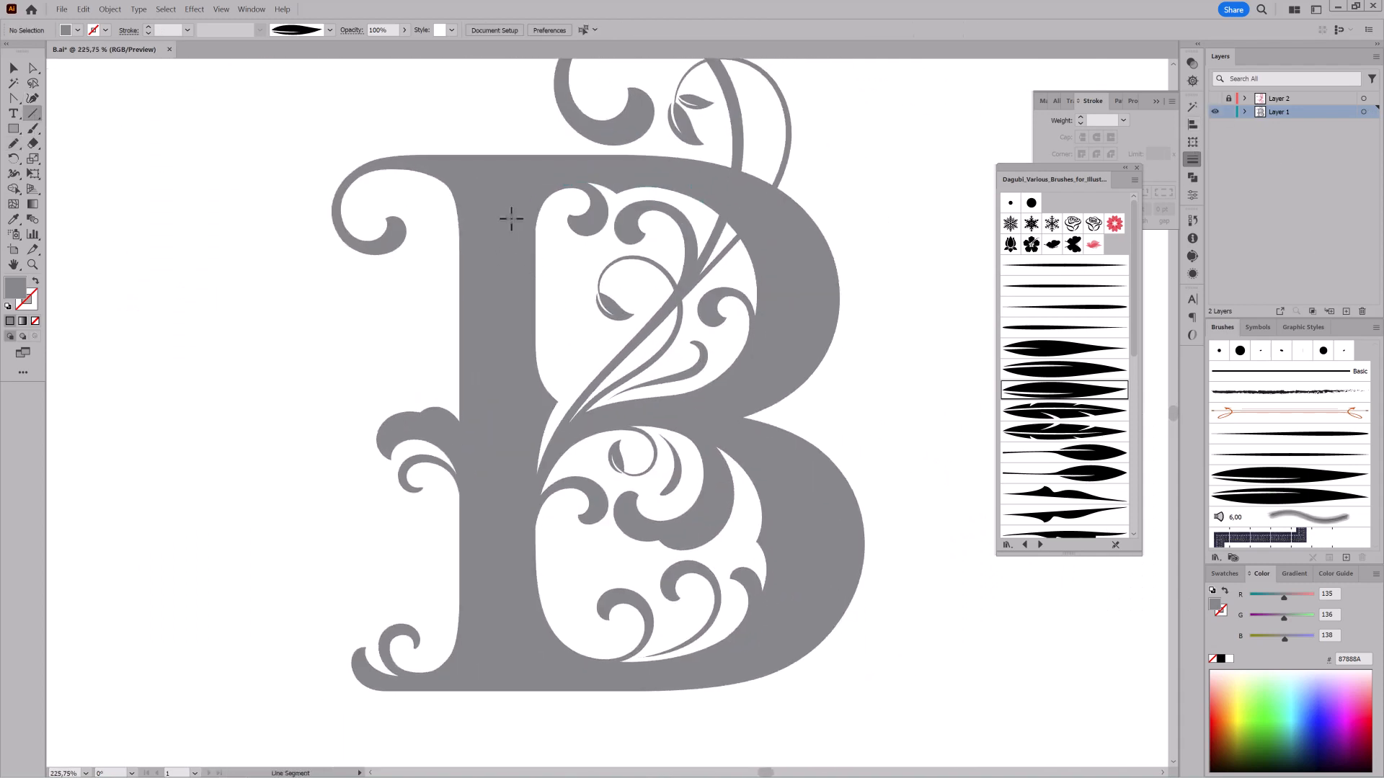
left_click(1222, 612)
left_click(1229, 659)
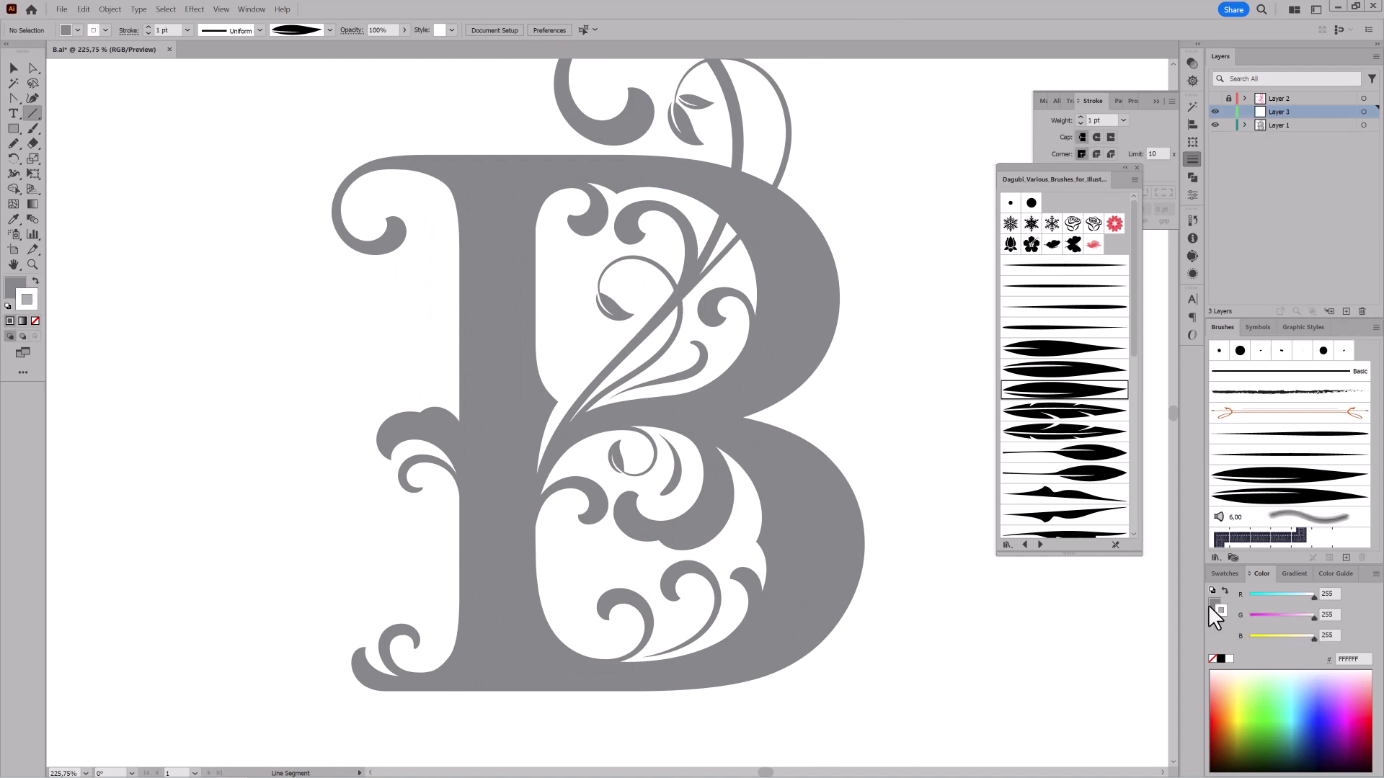
left_click(1214, 605)
left_click(1212, 658)
- Draw a vertical white line about 86 mm long down the middle of the stem with the thin tapered brush at 0.8 pt
left_click_drag(500, 199, 498, 648)
left_click(1070, 266)
left_click(148, 34)
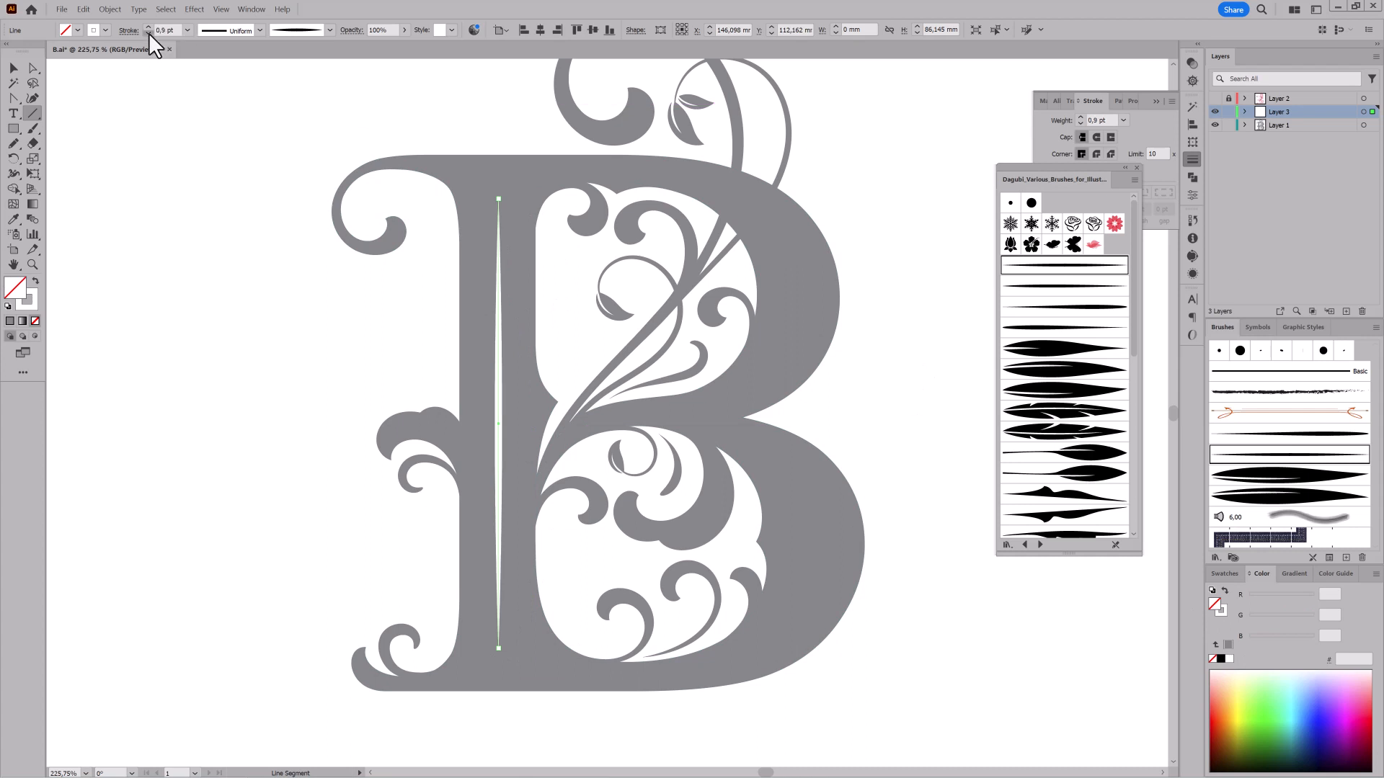
left_click(148, 34)
left_click(140, 270, "ctrl")
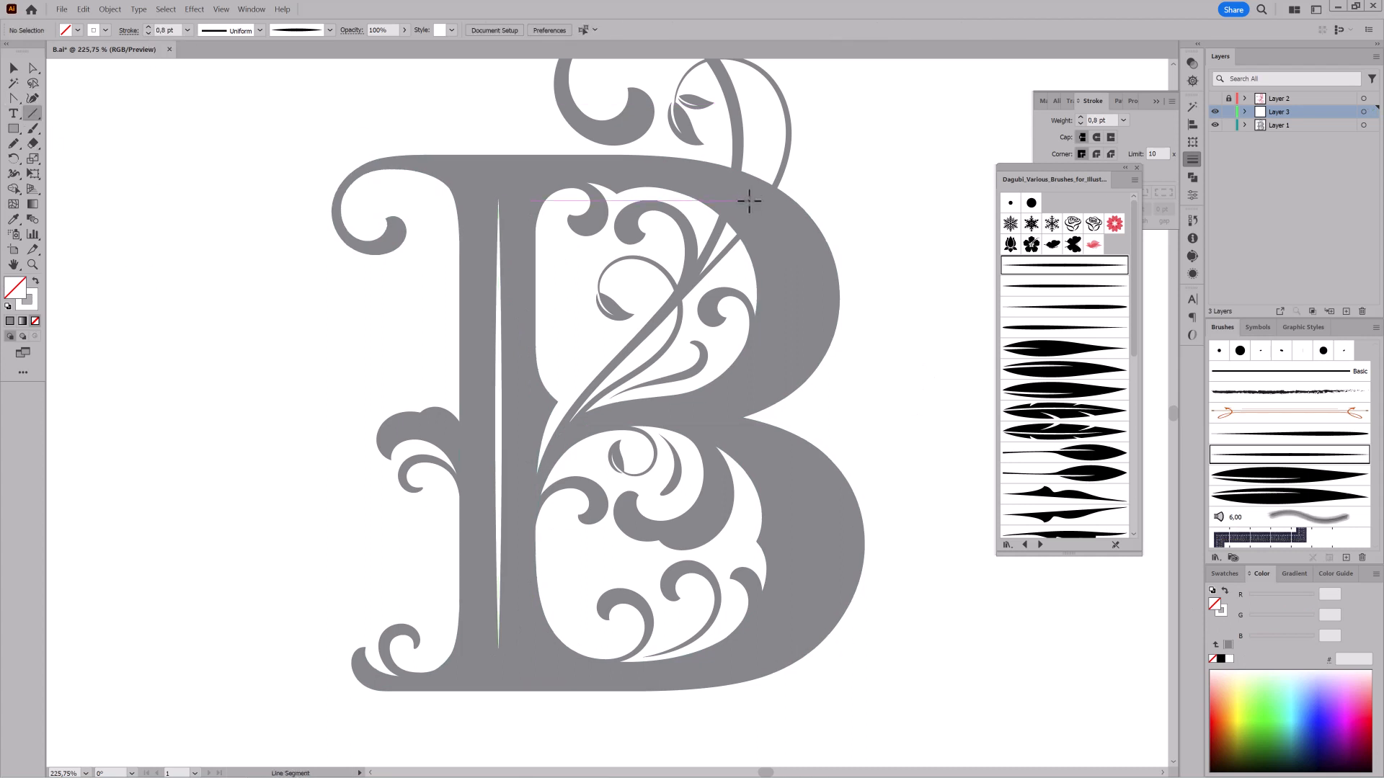
- Draw a vertical white line about 37 mm long at the upper bowl and bend it outward to follow the bowl
left_click_drag(746, 196, 748, 389)
key("p")
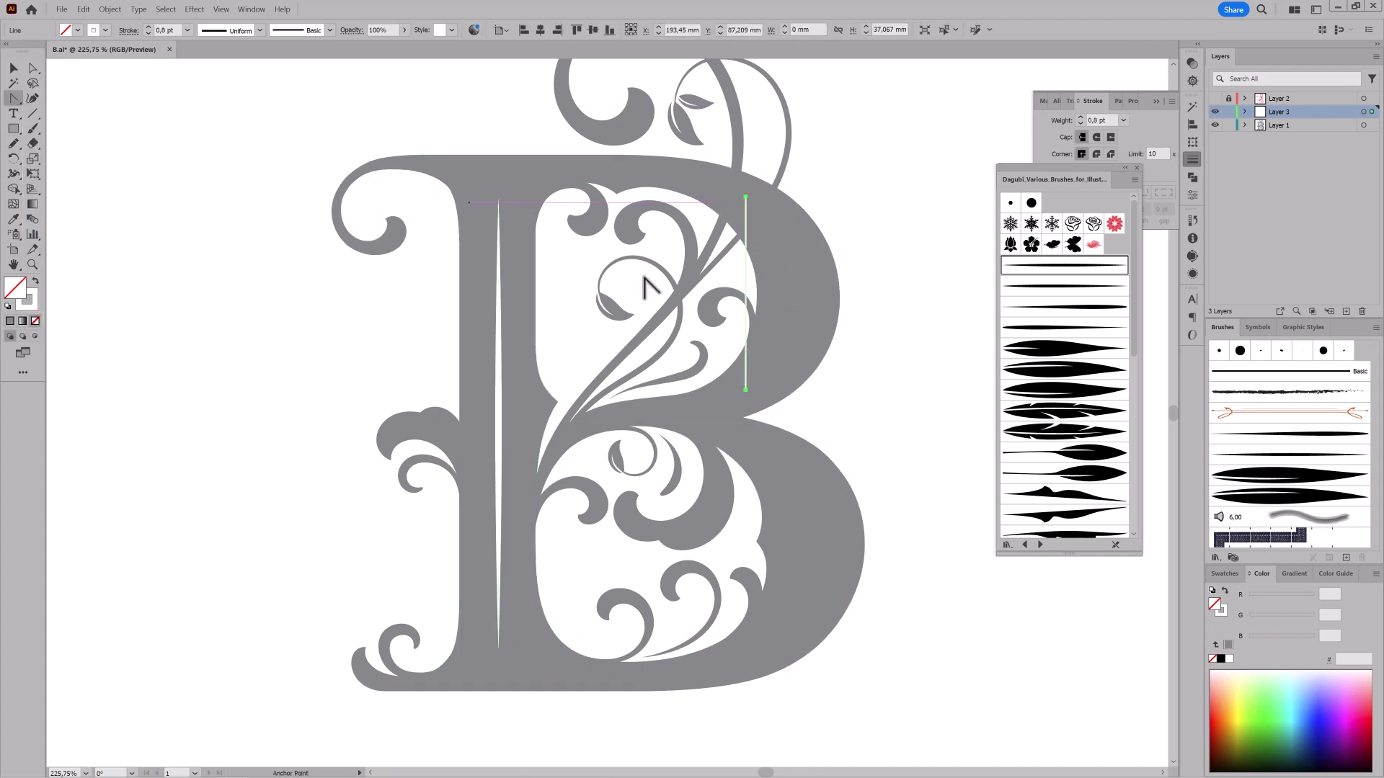
left_click_drag(748, 296, 794, 292)
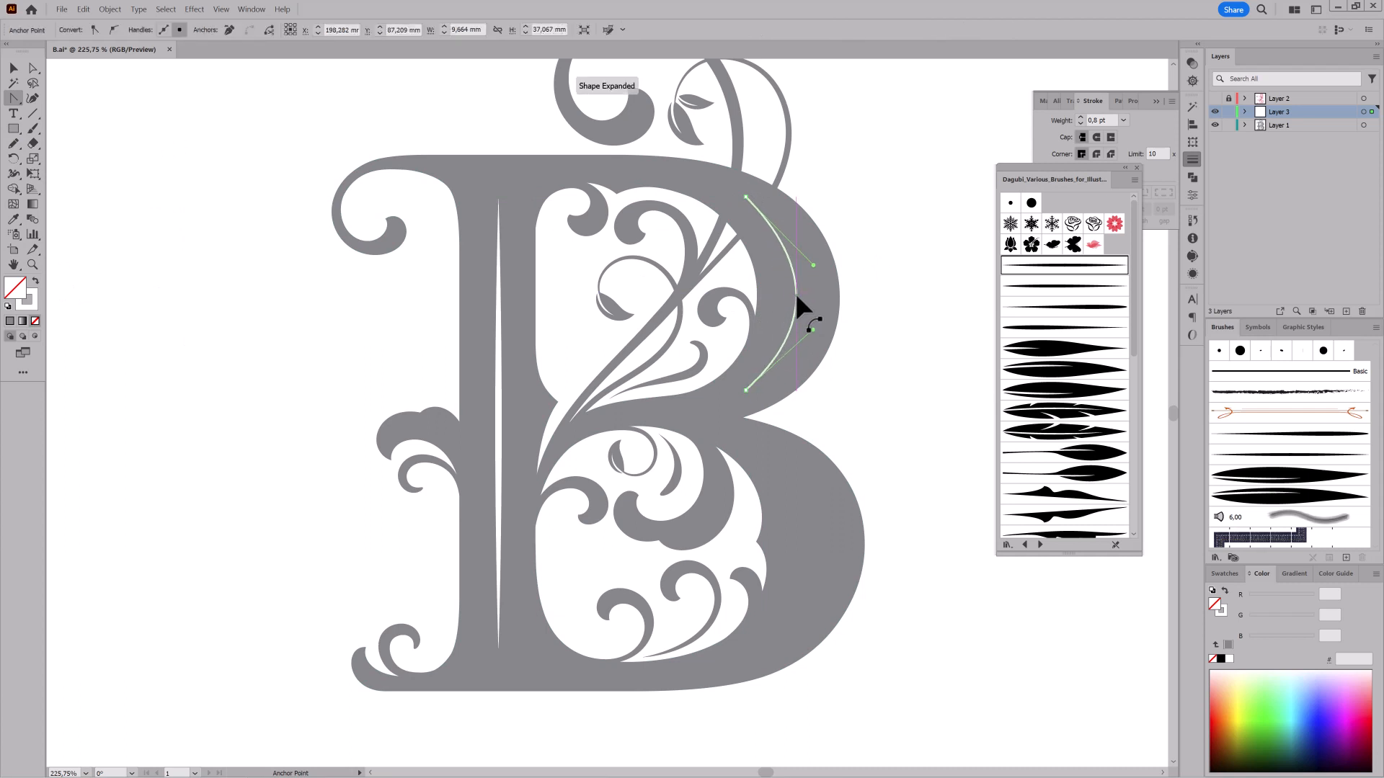
- Draw a vertical white line about 42 mm long at the lower bowl and bend it outward to follow the bowl
left_click(33, 113)
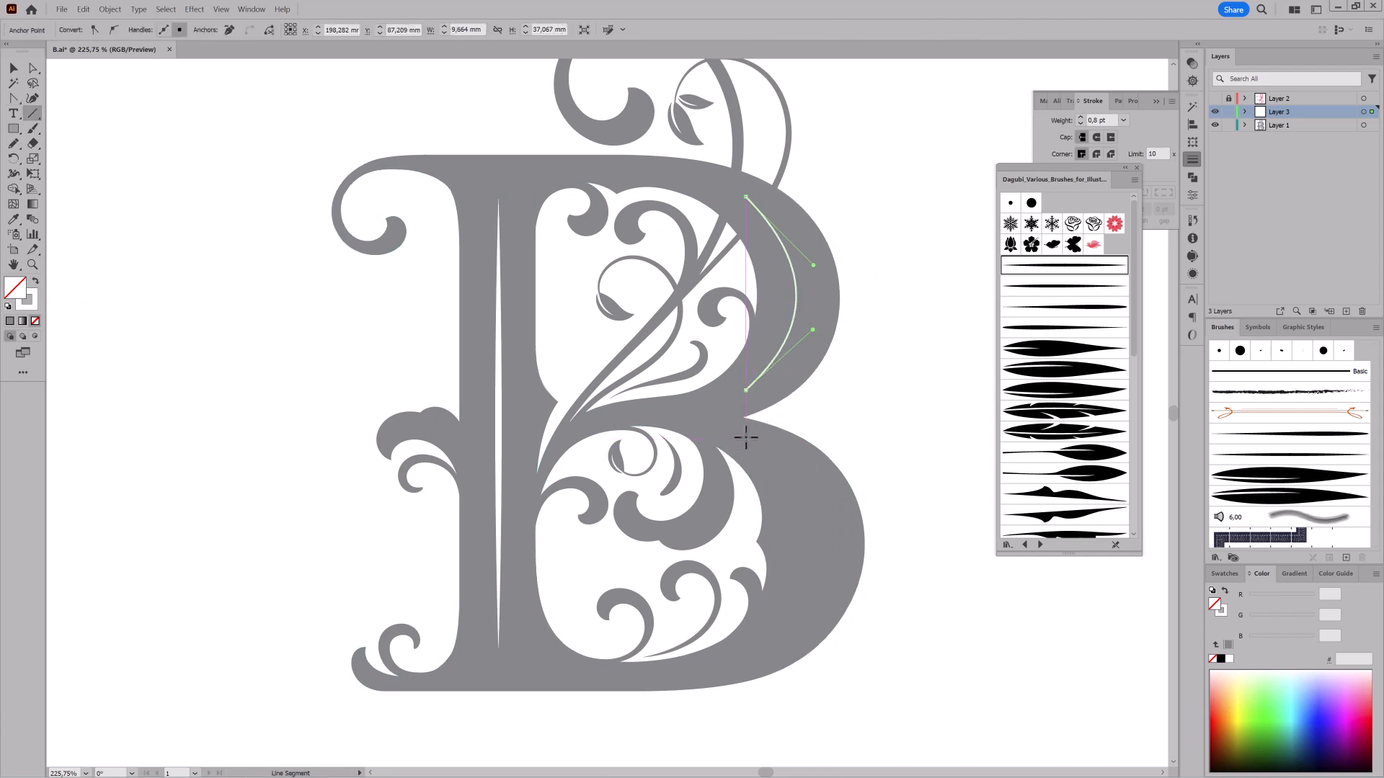
left_click_drag(746, 436, 746, 655)
key("shift+c")
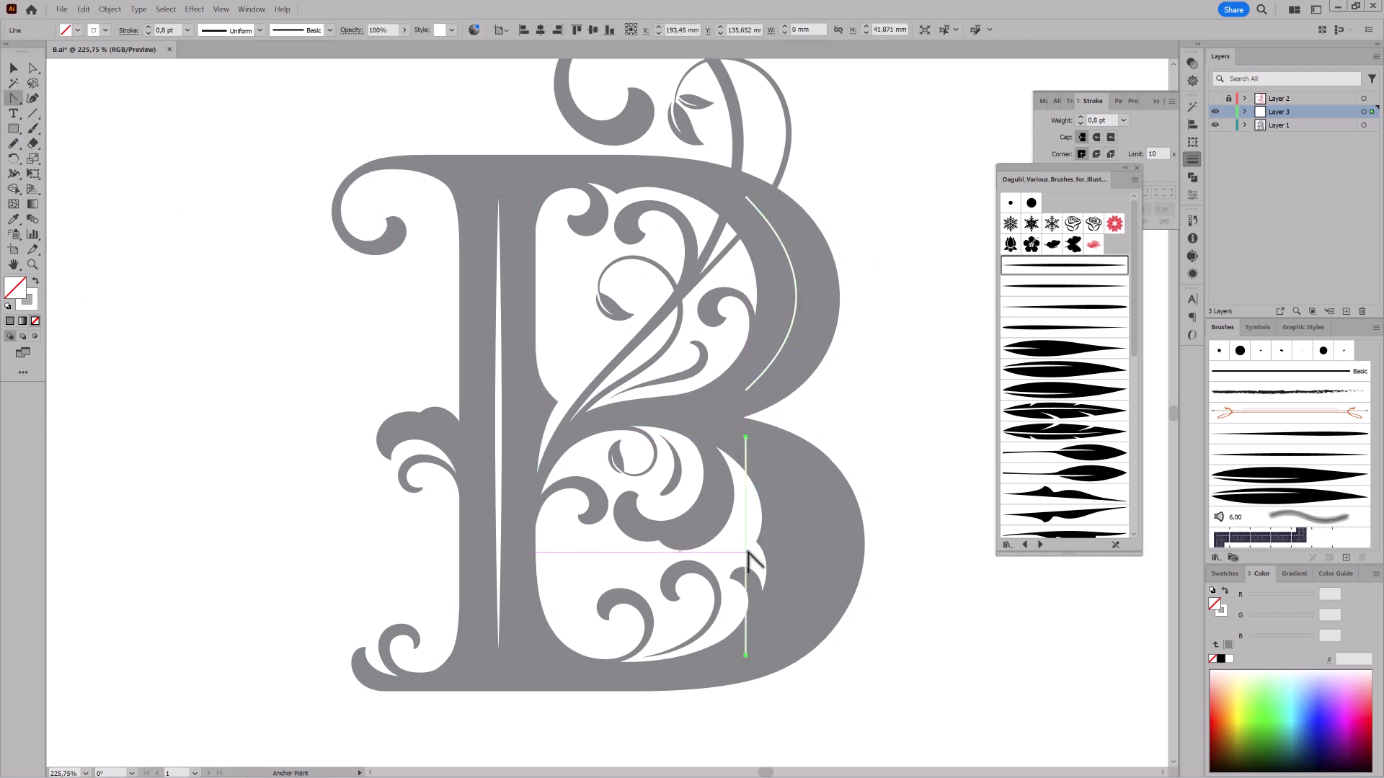
left_click_drag(747, 563, 818, 561)
- Apply the thin tapered brush at 0.8 pt to both curved bowl lines
left_click(33, 67)
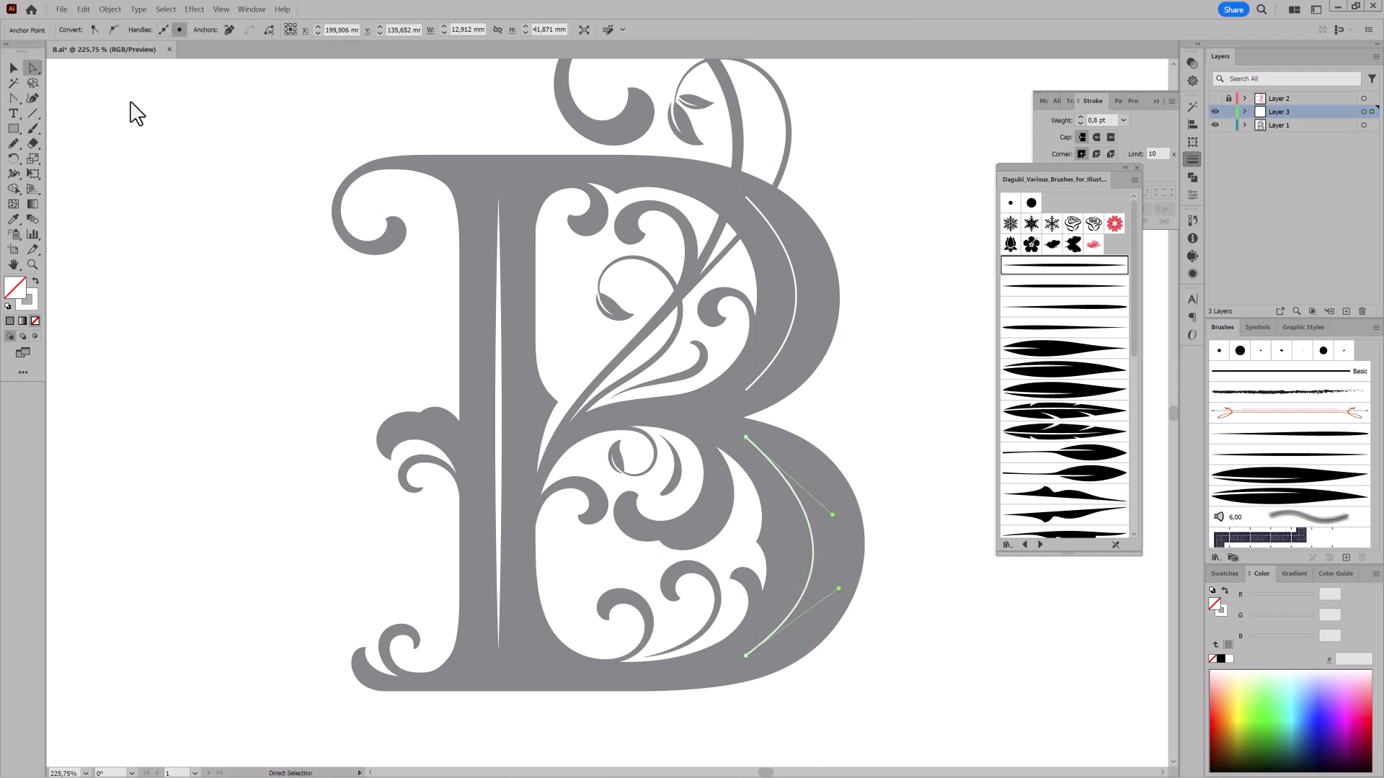
left_click(1071, 267)
key("v")
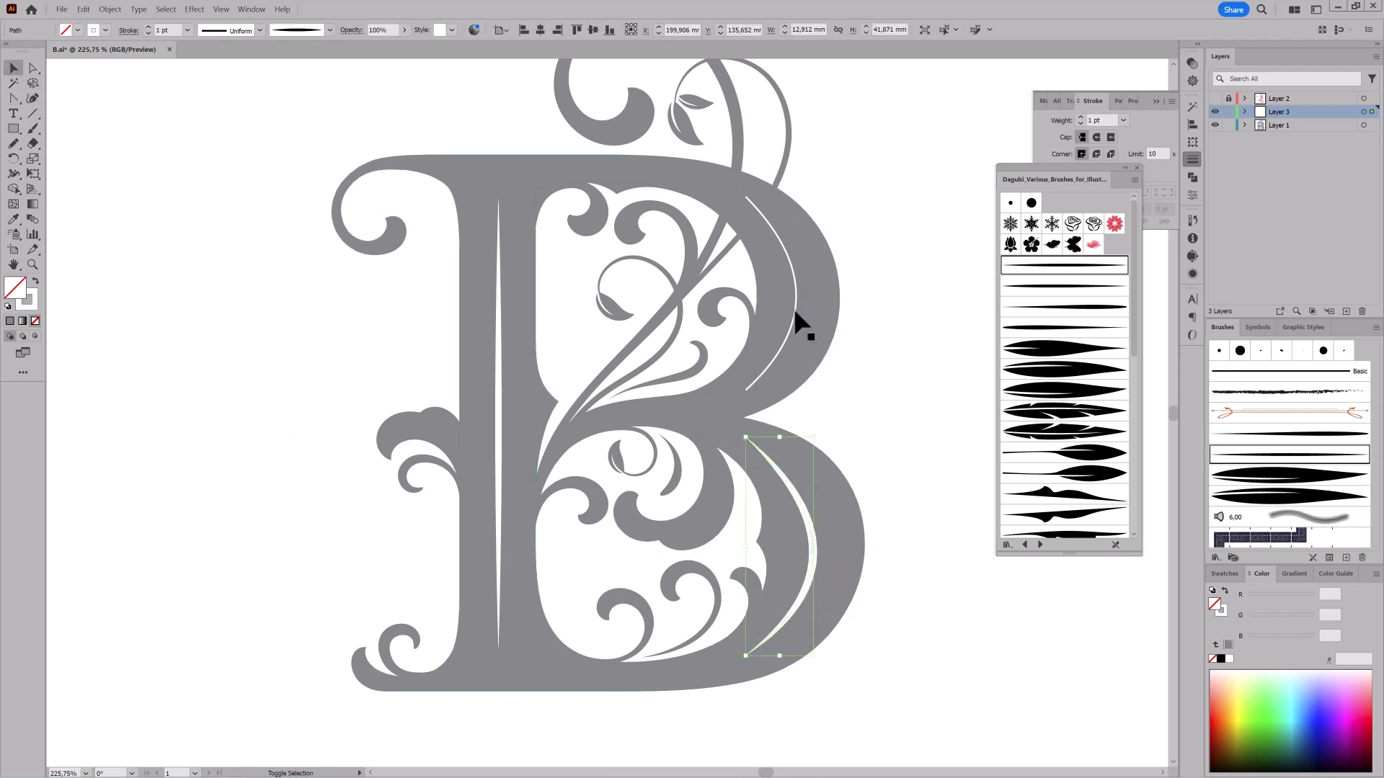
left_click(796, 318, "shift")
left_click(1103, 265)
left_click(148, 34)
- Adjust the direction handles of both white bowl lines so their curves become fuller and follow the bowls
left_click(32, 67)
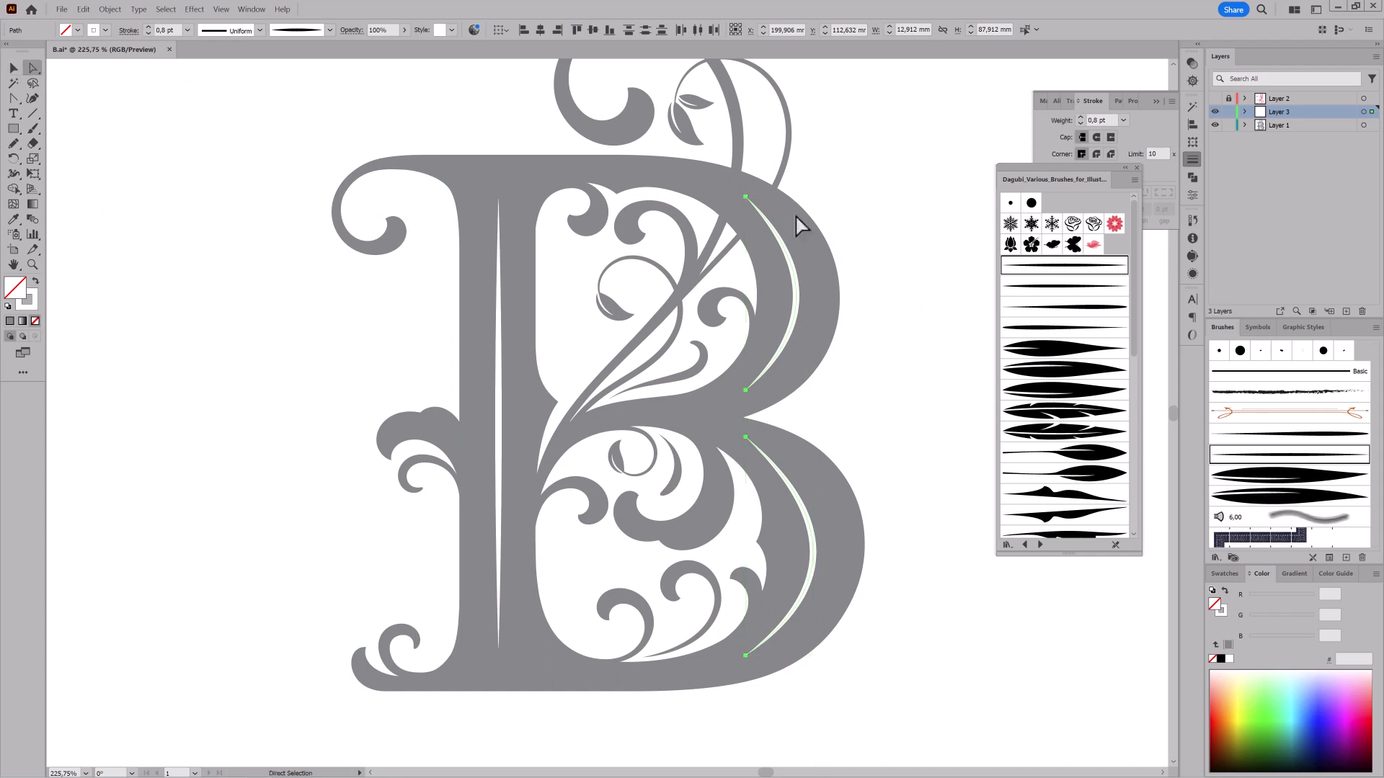
left_click(746, 197)
left_click_drag(814, 267, 813, 240)
left_click_drag(813, 330, 815, 350)
left_click(745, 436)
left_click_drag(837, 513, 843, 493)
left_click_drag(838, 588, 837, 626)
left_click(886, 653)
- Duplicate Layer 1, rename the original Backup, and hide and lock it
left_click_drag(922, 671, 827, 598)
left_click_drag(917, 539, 902, 536)
left_click(1325, 126)
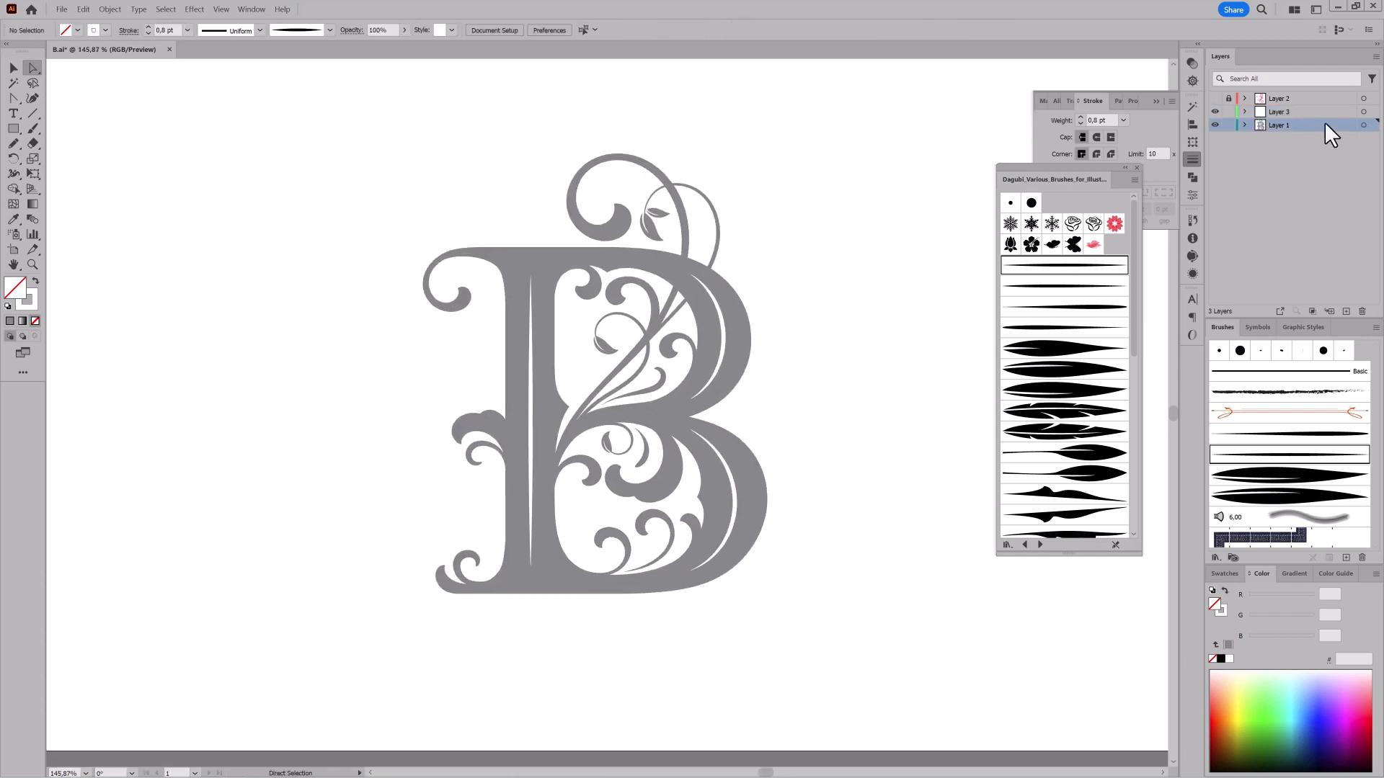
left_click_drag(1326, 125, 1345, 312)
left_click(1271, 151)
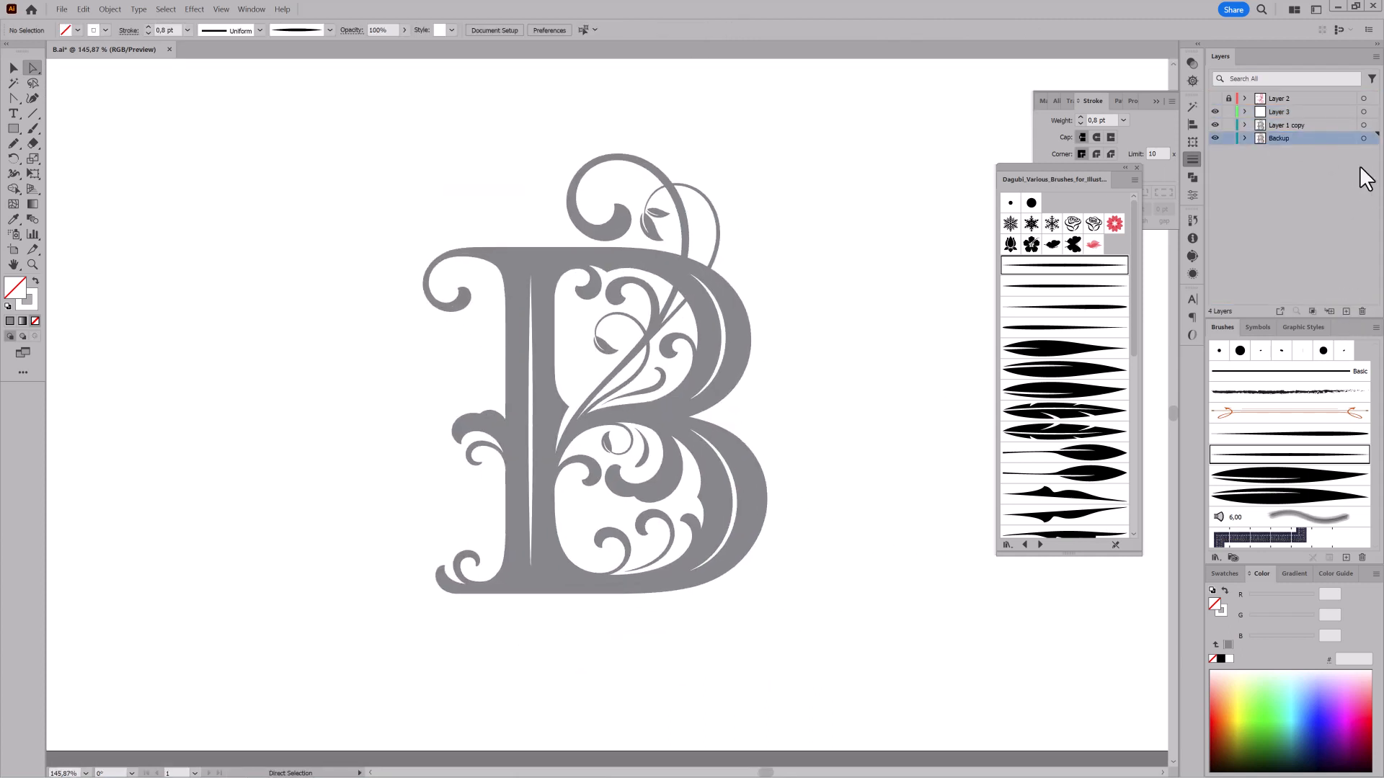
left_click(1228, 138)
- Outline the strokes of all artwork on Layer 1 copy and fill everything with black
left_click(1363, 126)
left_click(109, 8)
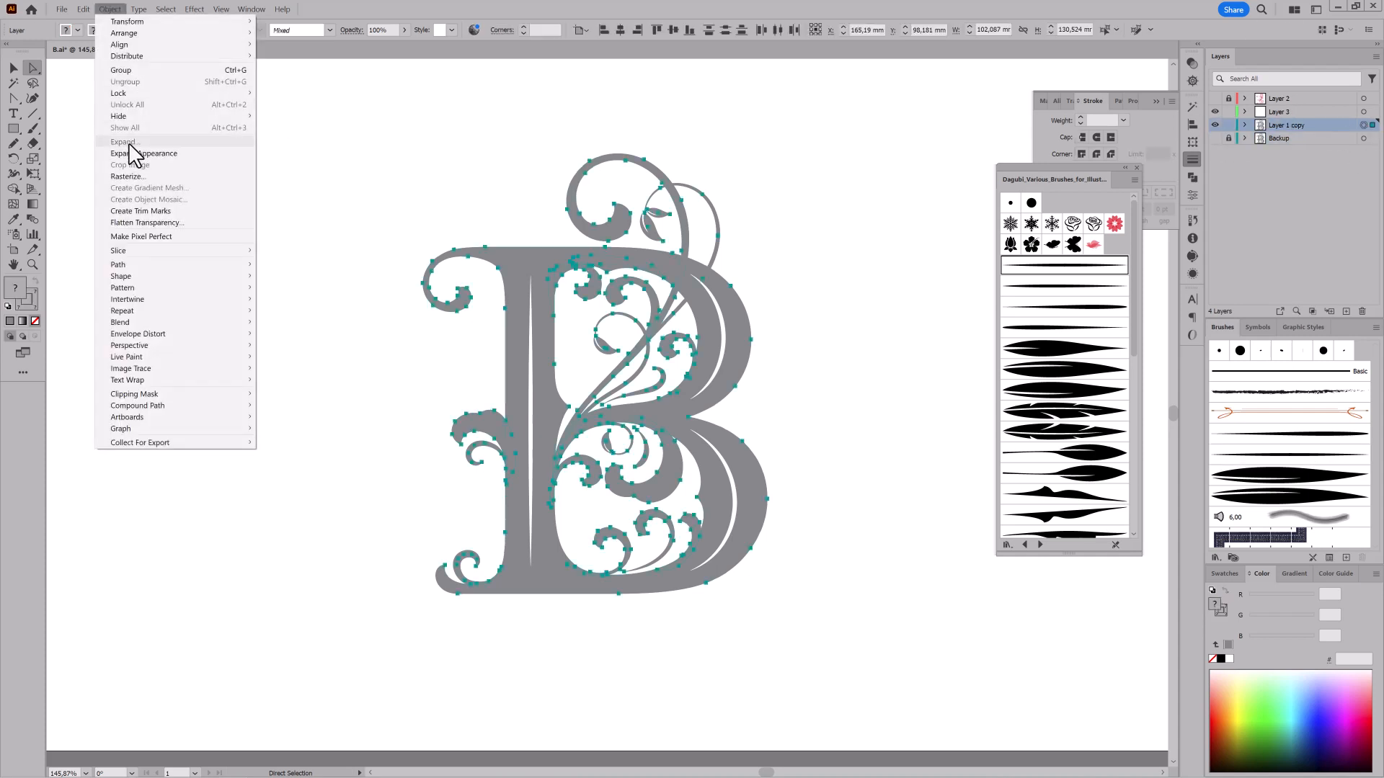
mouse_move(180, 265)
left_click(293, 290)
left_click(1220, 658)
left_click(923, 598)
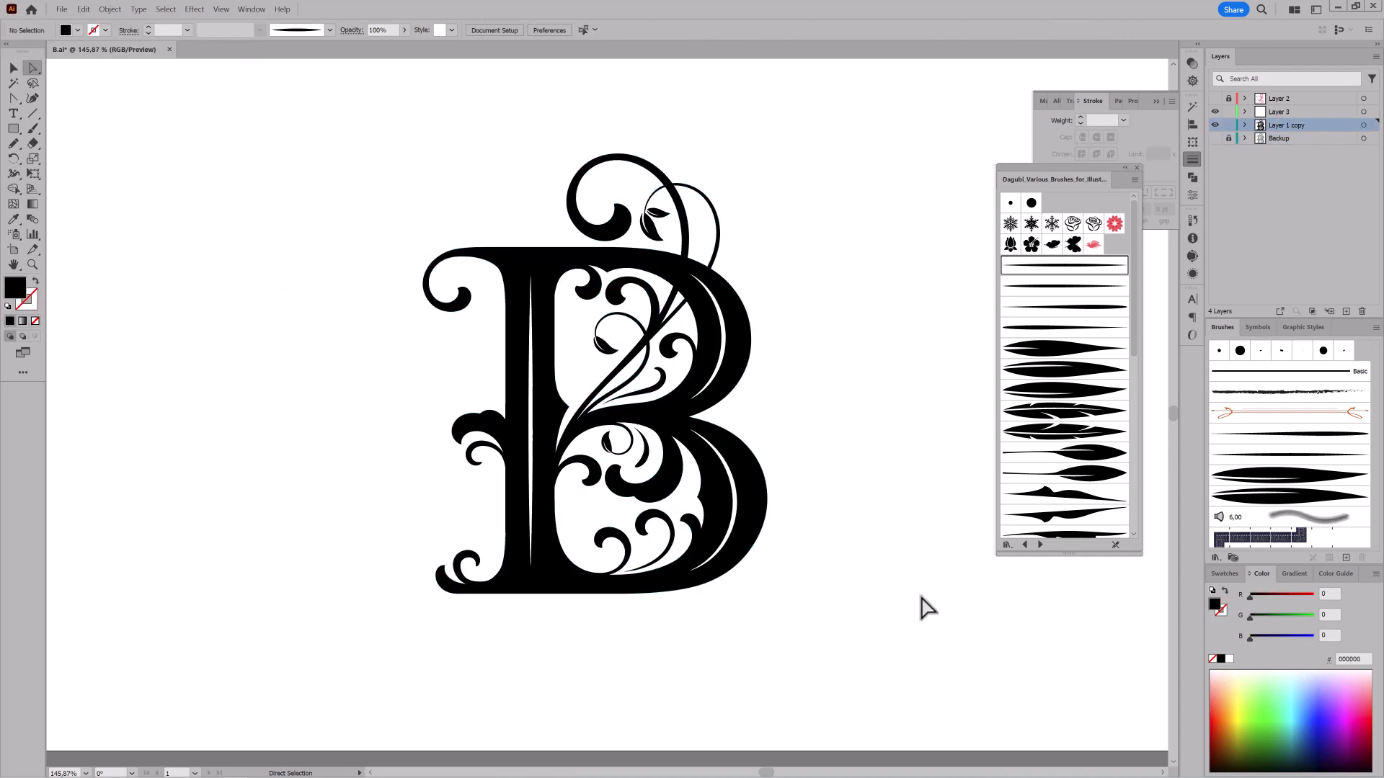
- Unite all shapes on Layer 1 copy with the Pathfinder
mouse_move(674, 544)
left_mouse_down()
mouse_move(764, 523)
mouse_move(795, 539)
left_mouse_up()
left_click(1362, 125)
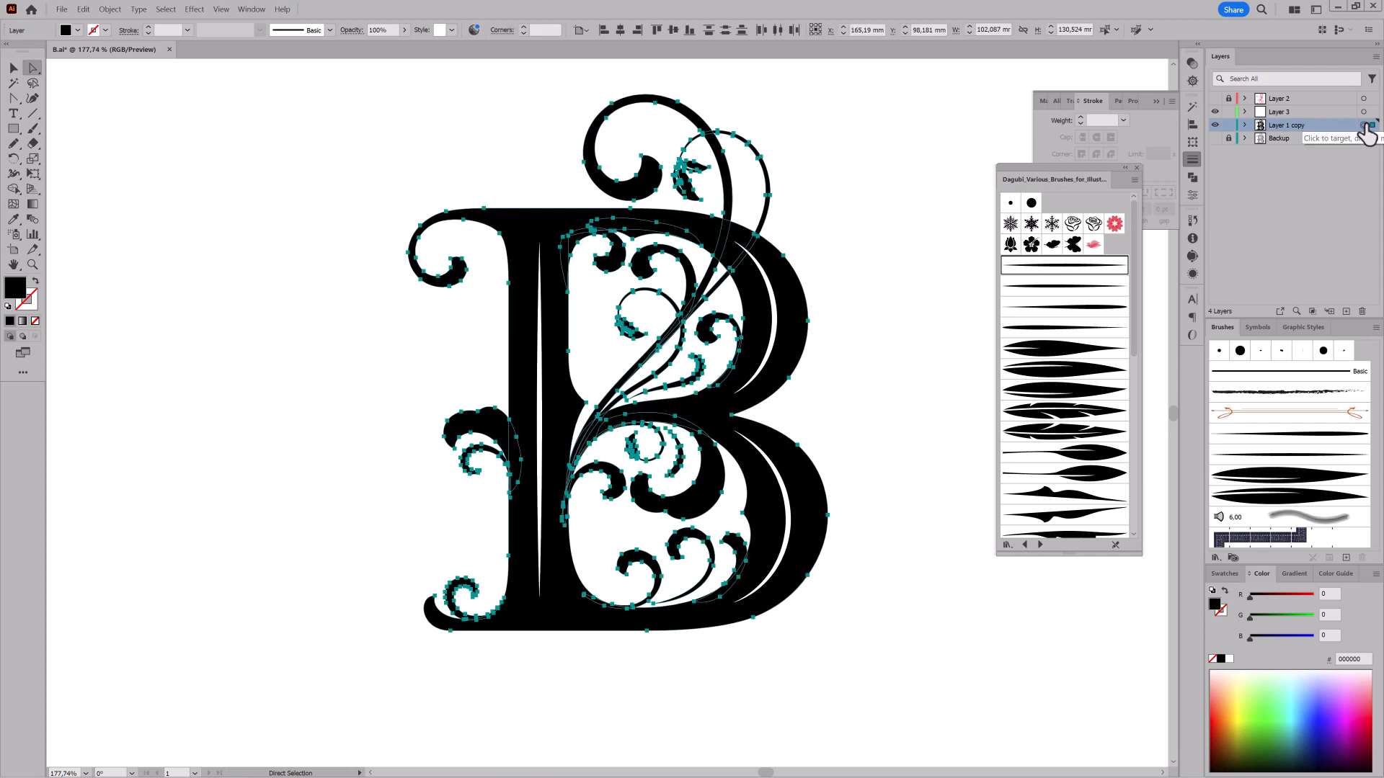
left_click(1192, 177)
left_click(1044, 136)
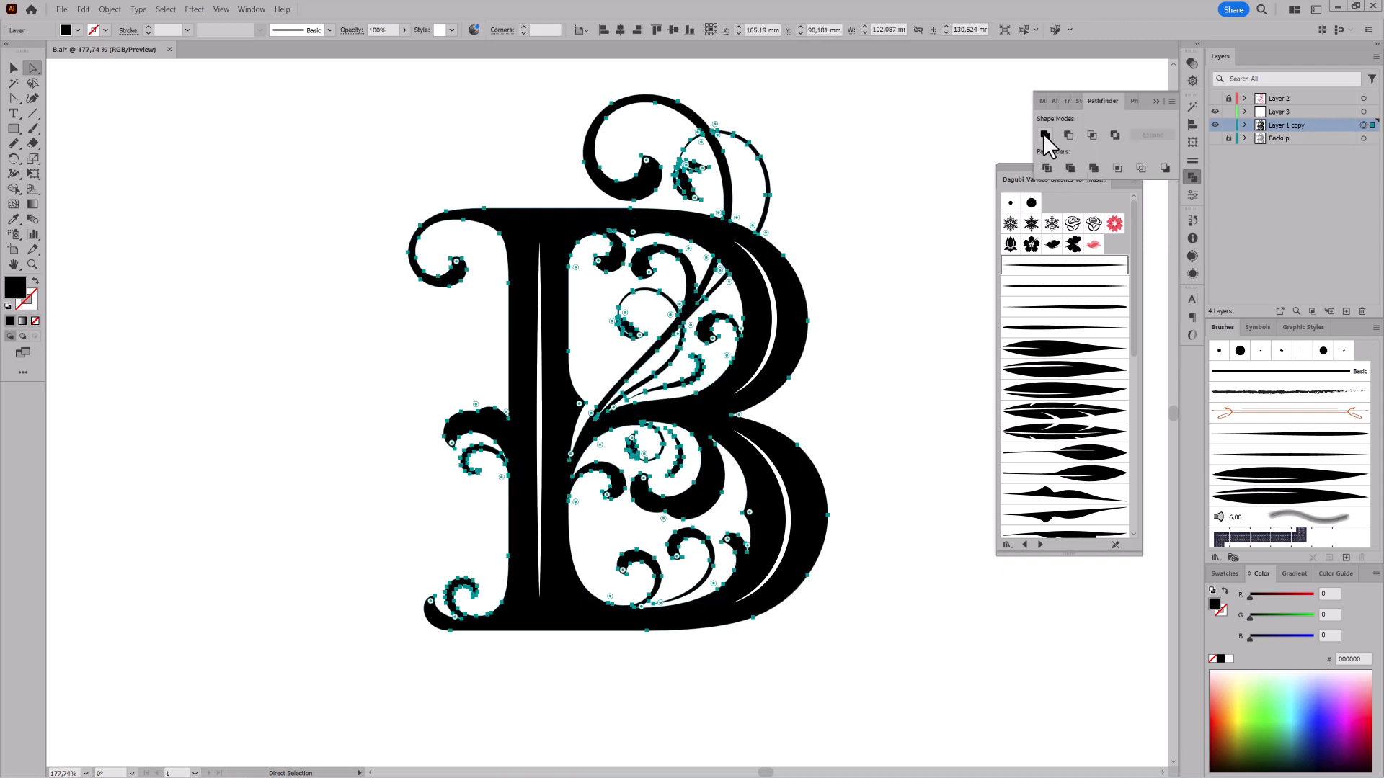
- Simplify the united letter's paths with the curve setting at 100%, comparing the preview with the original
left_click(113, 15)
left_click(308, 333)
left_click(662, 421)
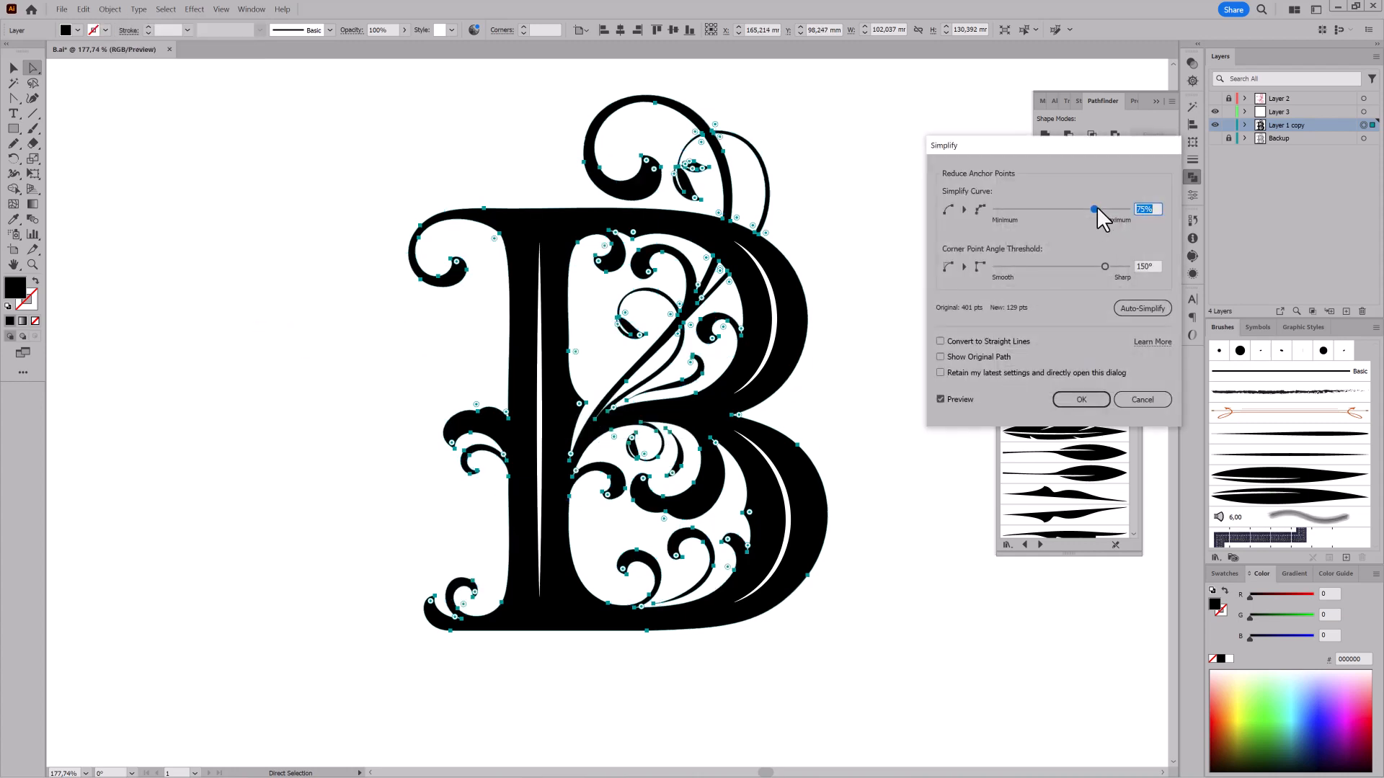
left_click_drag(1097, 208, 1169, 209)
left_click(953, 399)
left_click(954, 399)
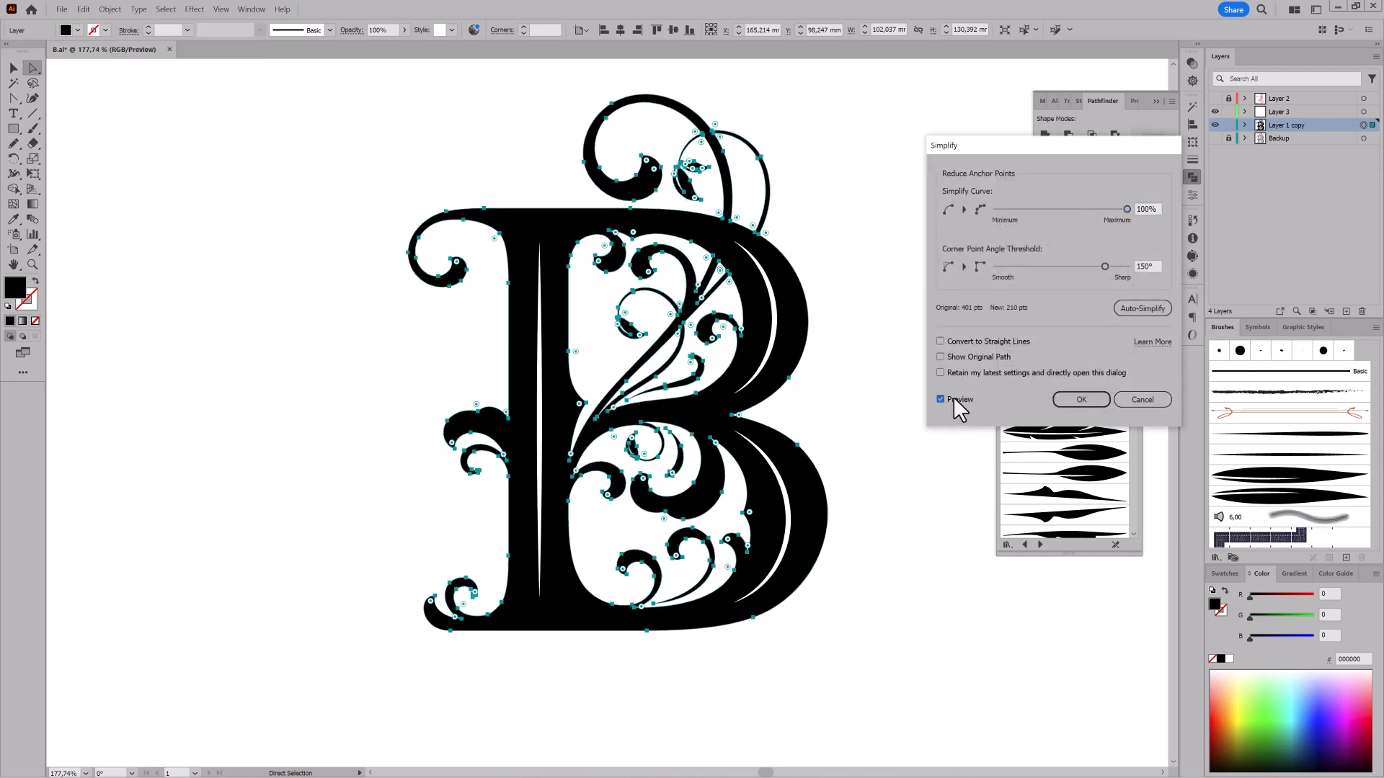
left_click(1088, 400)
- Round the corner point where the curl in the lower counter meets the stem, to a radius of about 13 mm
left_click(858, 271)
scroll(755, 588, "up", 1)
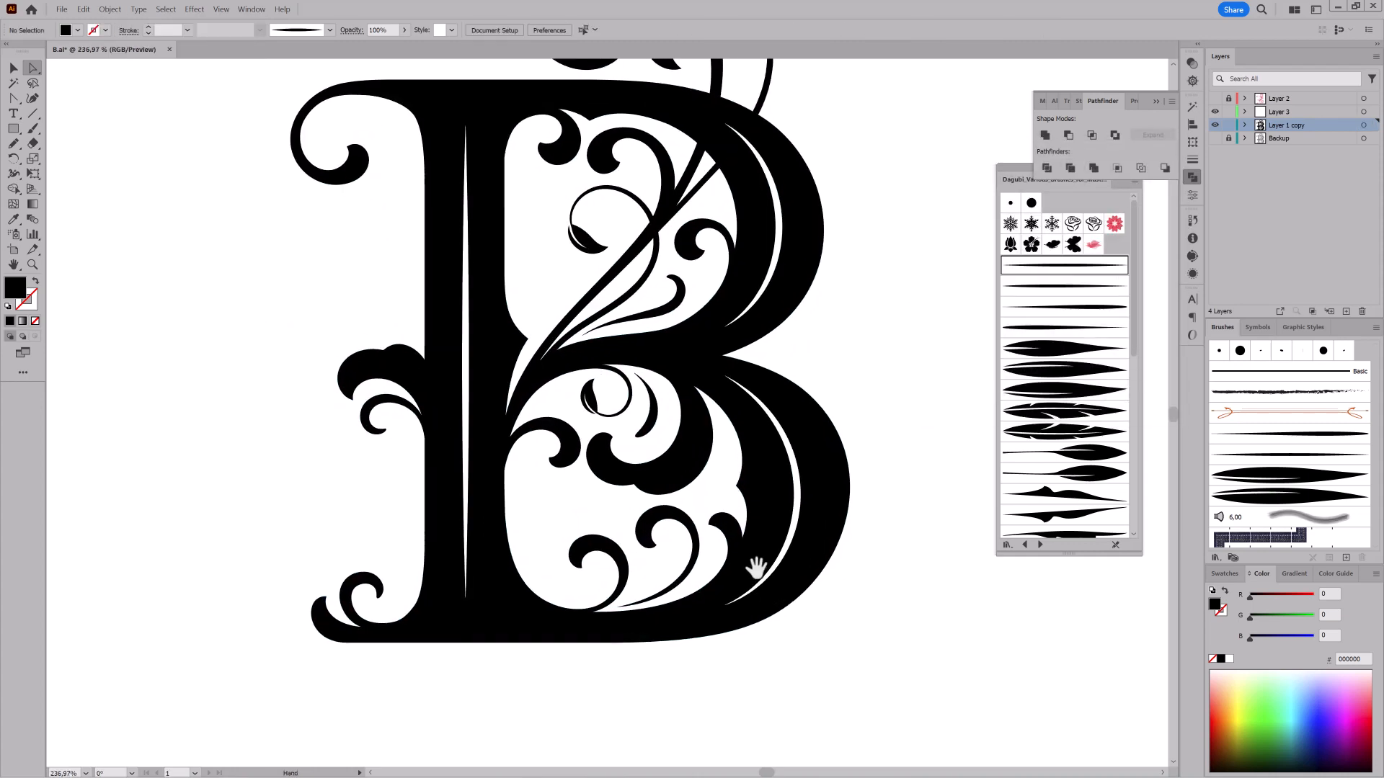
left_click_drag(711, 505, 750, 539)
left_click_drag(632, 499, 659, 505)
left_click_drag(625, 550, 705, 496)
left_click_drag(609, 473, 755, 513)
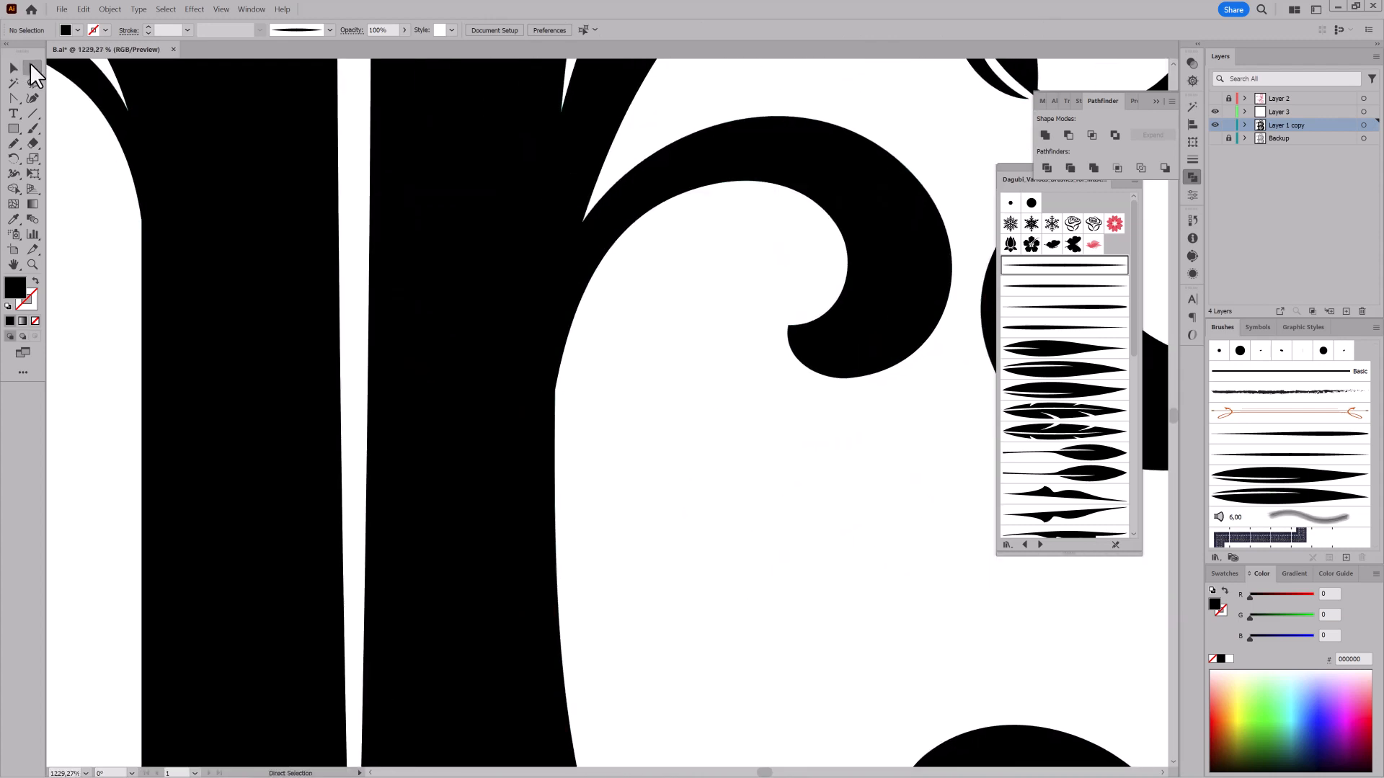
left_click(555, 389)
left_click_drag(561, 391, 986, 395)
left_click_drag(694, 498, 618, 476)
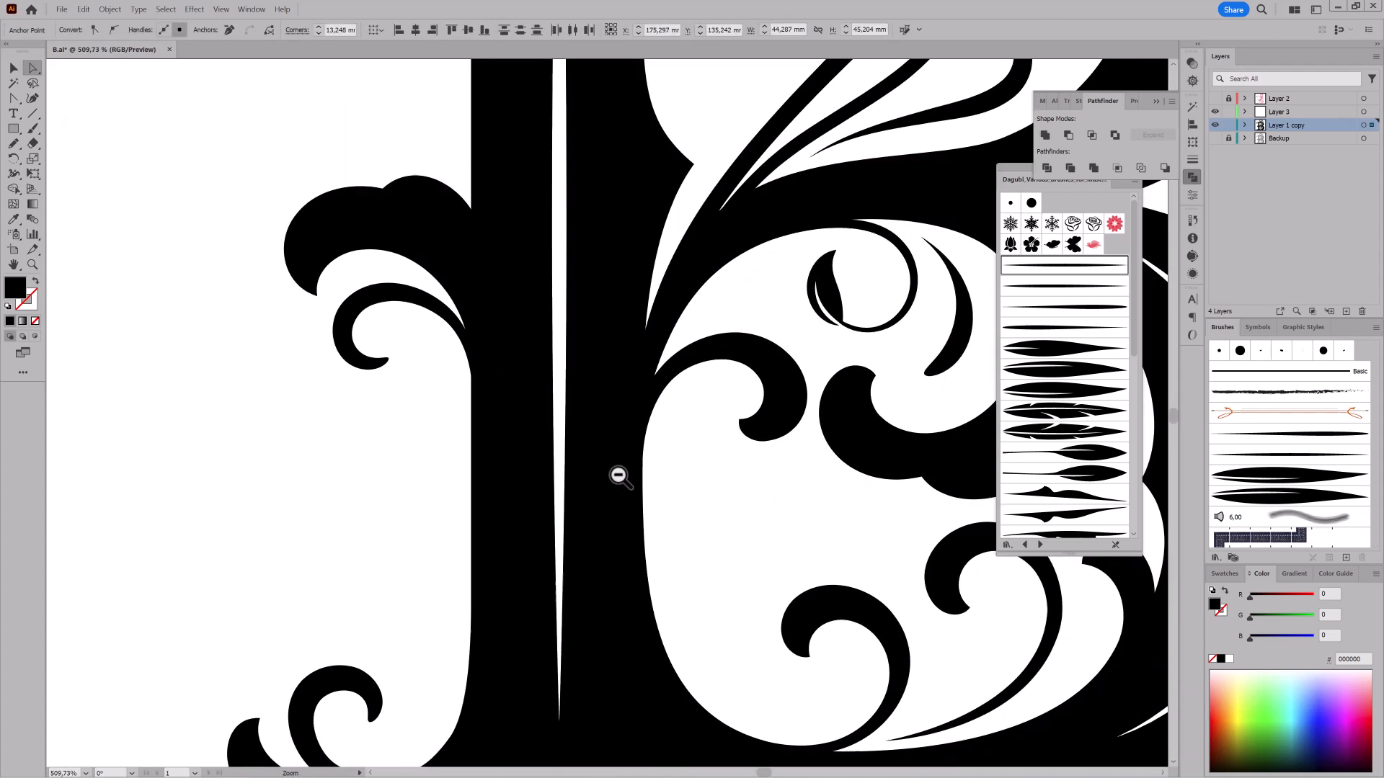
- Round the corner point on the stem side of the upper counter, below the small curl
left_click_drag(895, 532, 646, 346)
left_click_drag(489, 298, 650, 326)
left_click_drag(643, 238, 626, 598)
left_click_drag(611, 189, 609, 547)
left_click_drag(538, 353, 603, 361)
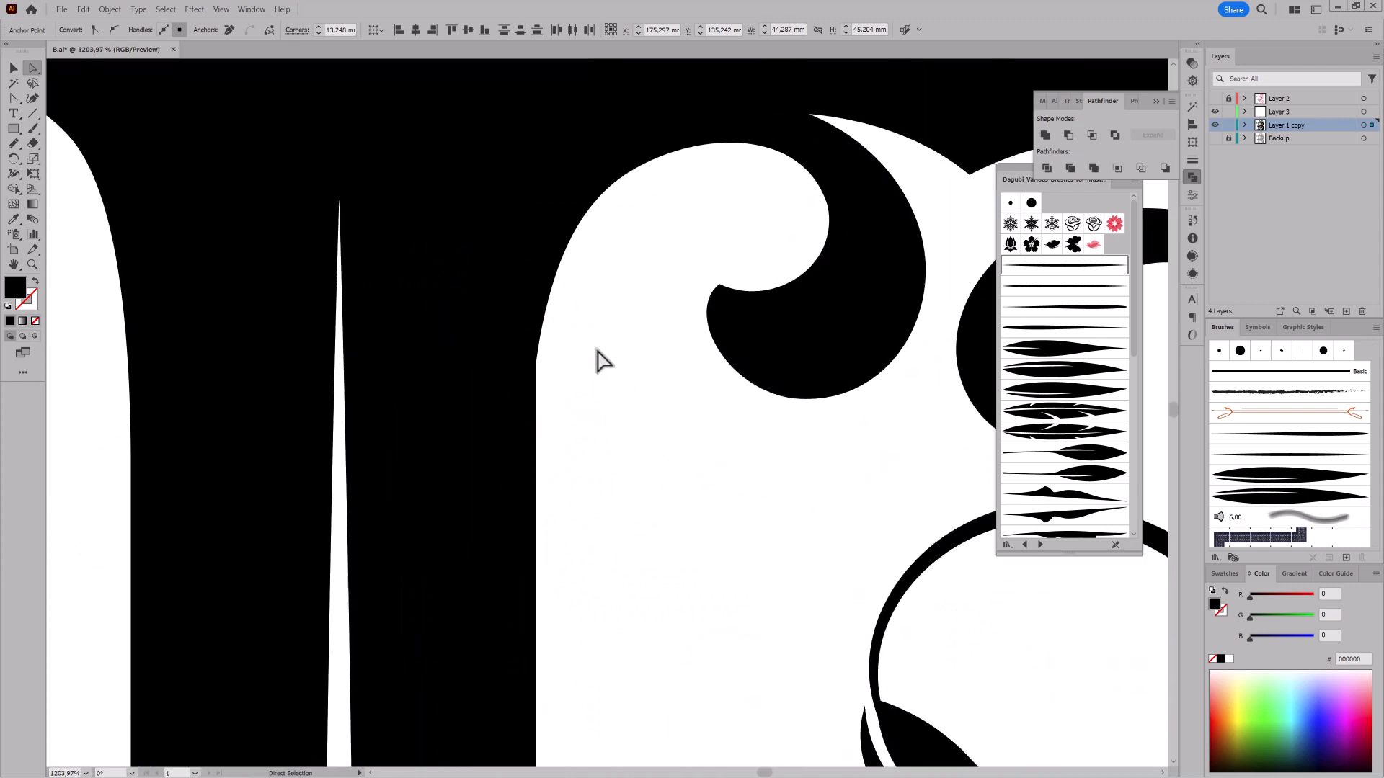
left_click(536, 361)
left_click_drag(1067, 416, 1068, 417)
left_click(775, 510)
left_click_drag(766, 513, 710, 504)
left_click_drag(989, 492, 553, 403)
left_click_drag(777, 554, 702, 374)
left_click_drag(734, 490, 673, 470)
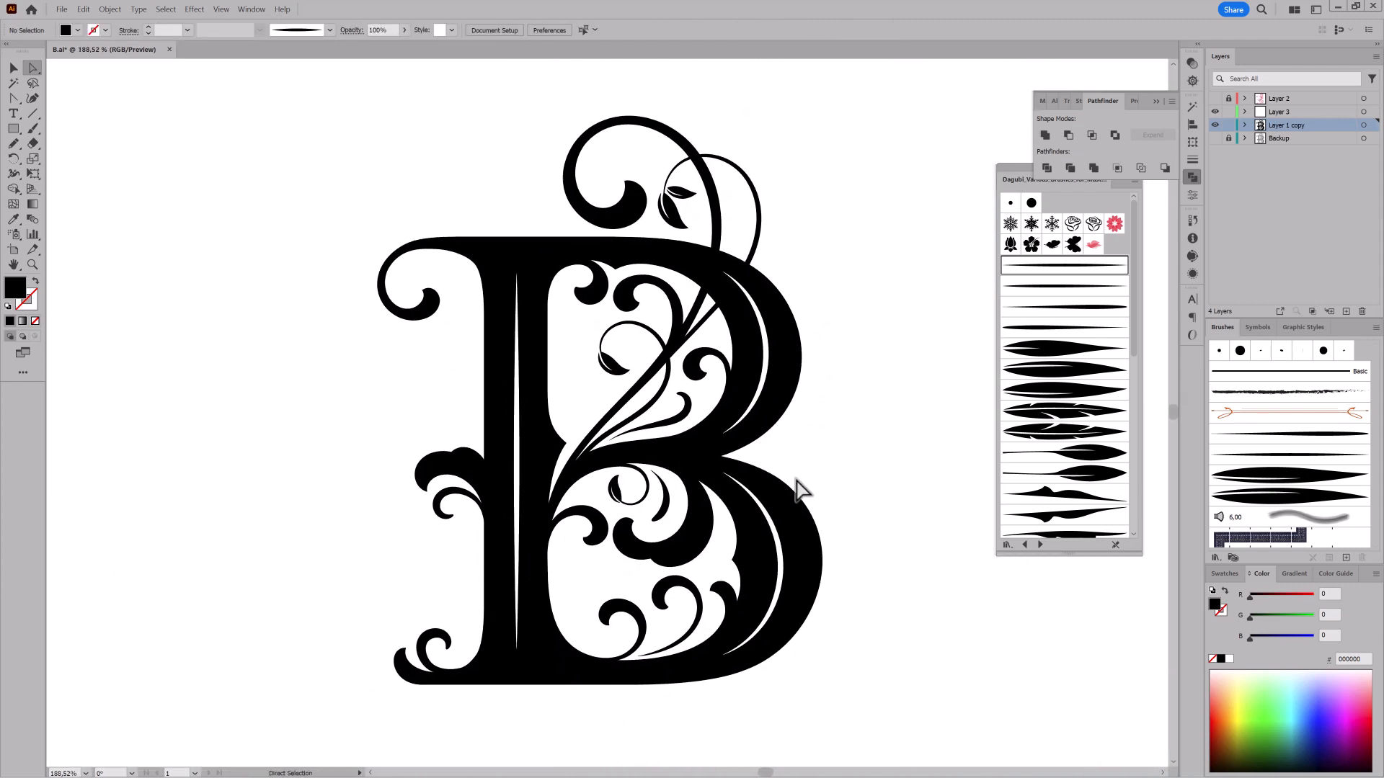
- Select the whole black letter group on Layer 1 copy and make it a compound path
left_click(510, 315)
left_click(1335, 139)
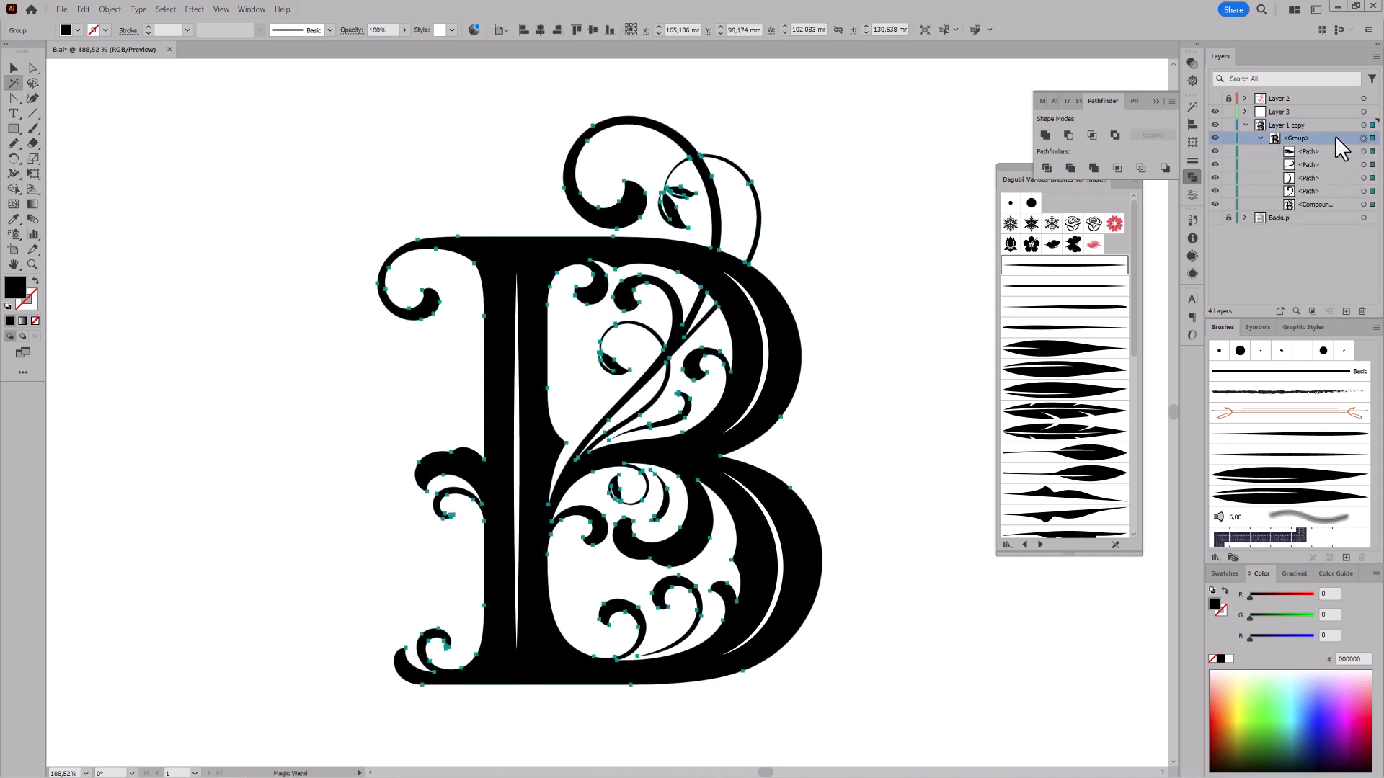
left_click(109, 8)
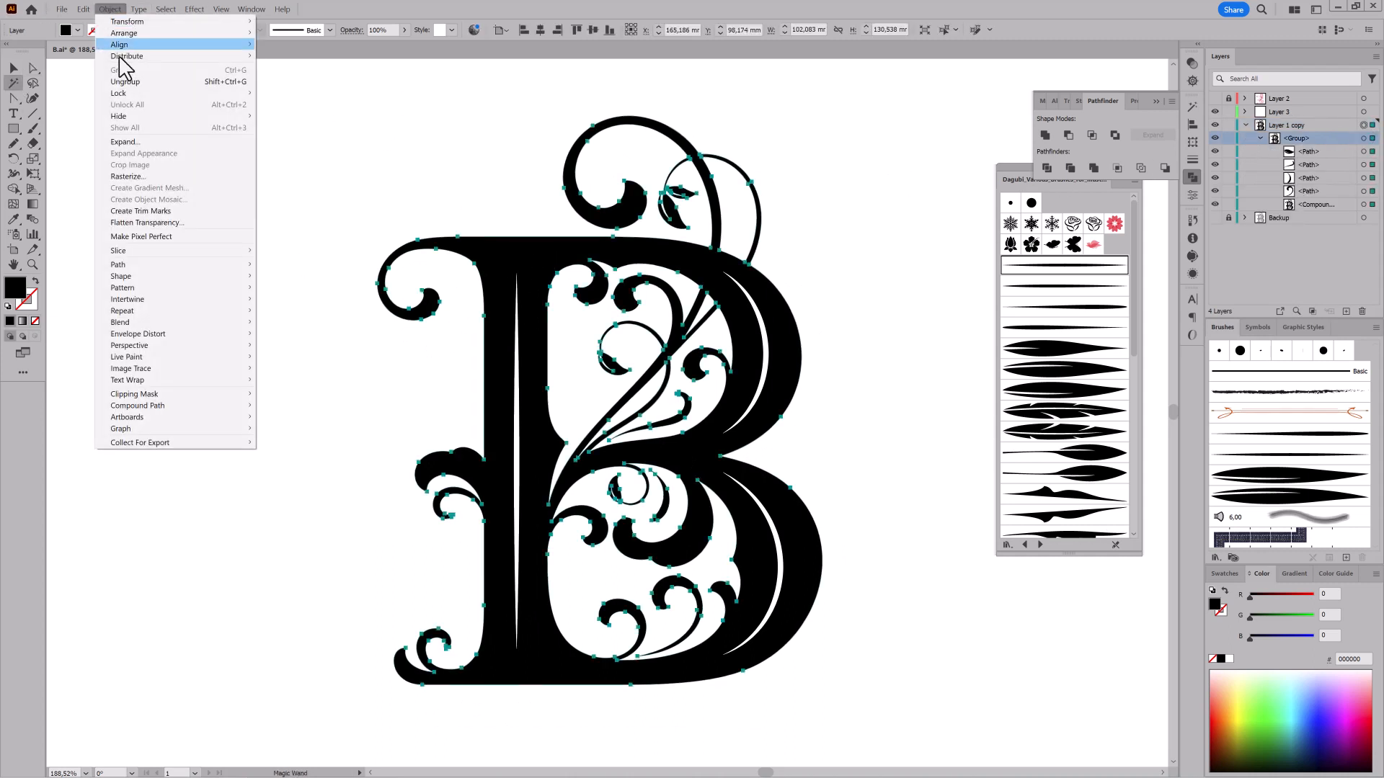
mouse_move(191, 411)
left_click(283, 408)
- Duplicate the letter's compound path and nudge the lower copy to the right and down as a drop shadow
left_click_drag(1331, 170, 1355, 157)
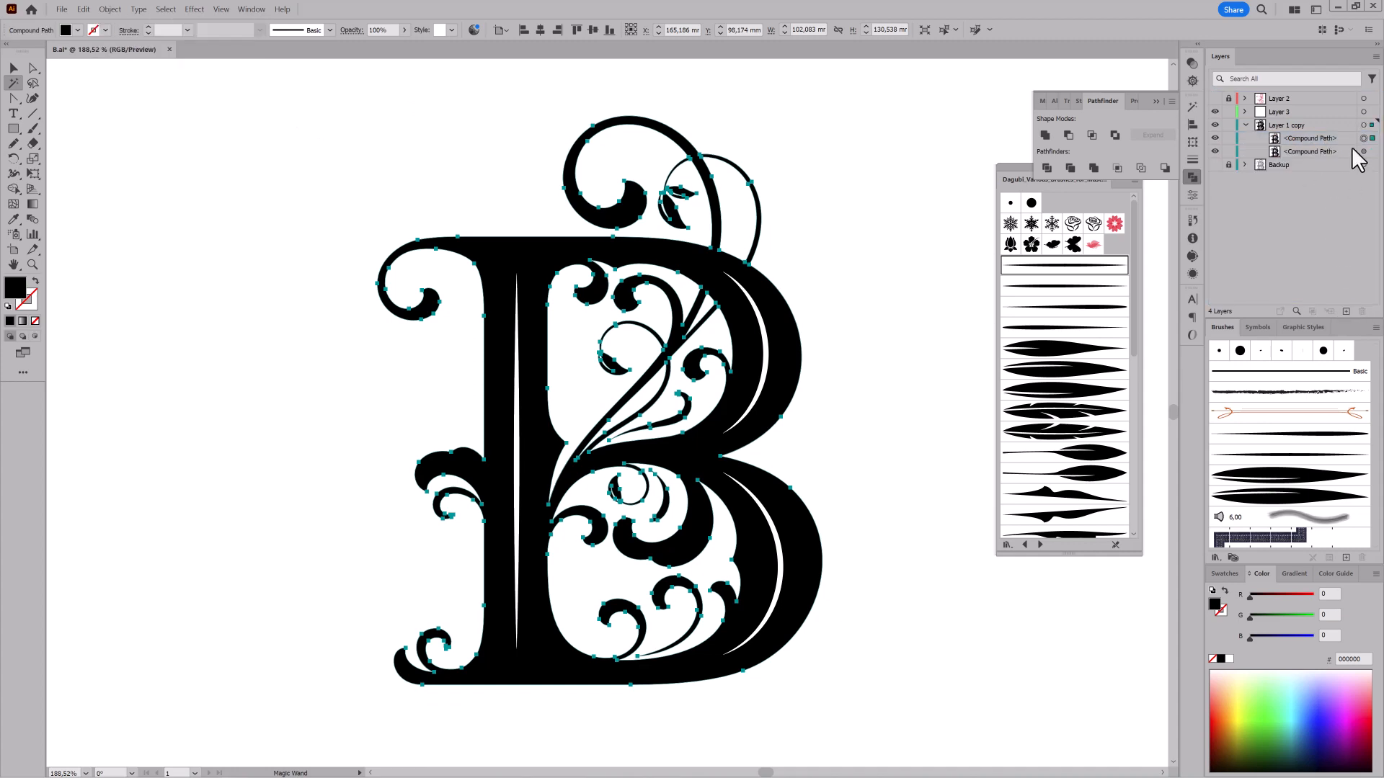
key("Right")
key("Right")
key("Right")
key("Right")
key("Right")
key("Right")
key("Down")
key("Down")
key("Down")
key("Down")
key("Down")
- Fill the offset lower copy with a gray swatch and nudge it slightly further right and down
left_click(1224, 574)
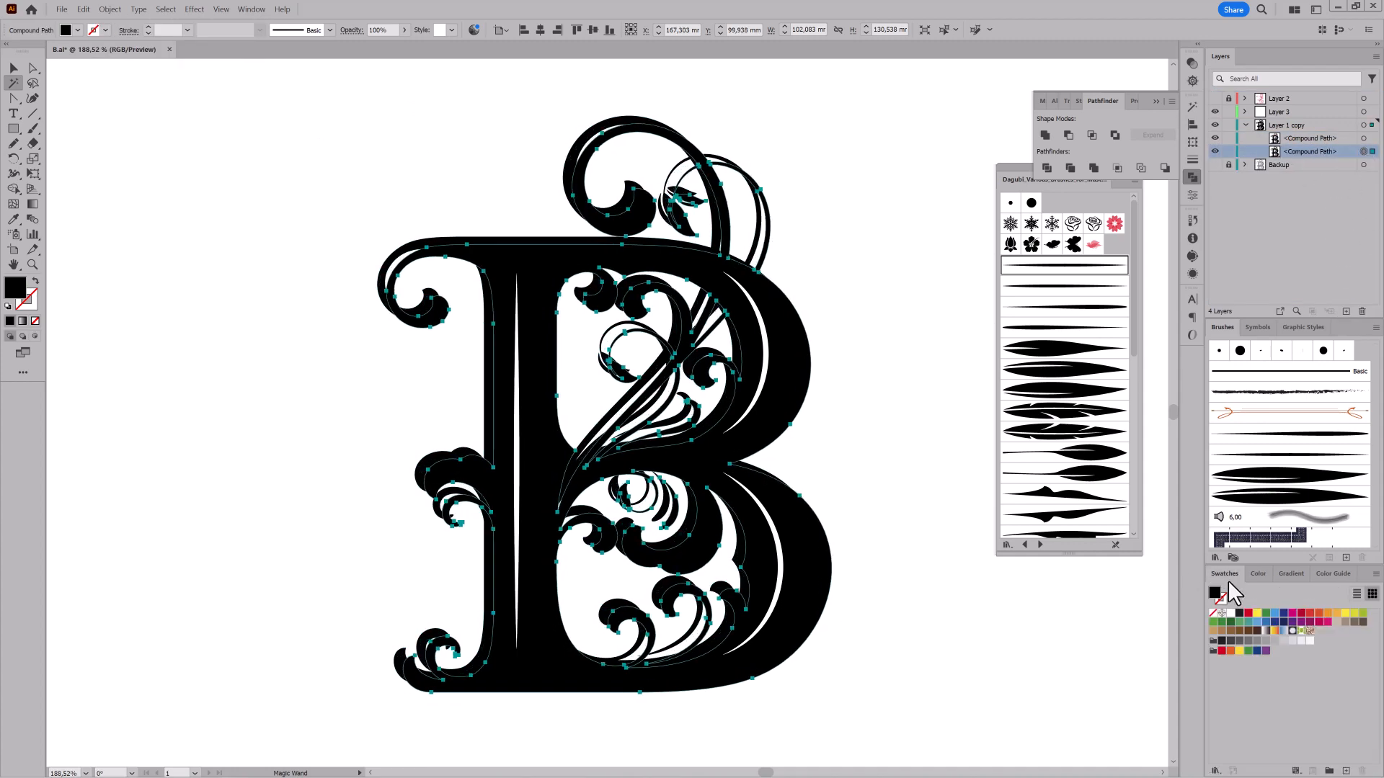
left_click(1275, 641)
key("Right")
key("Right")
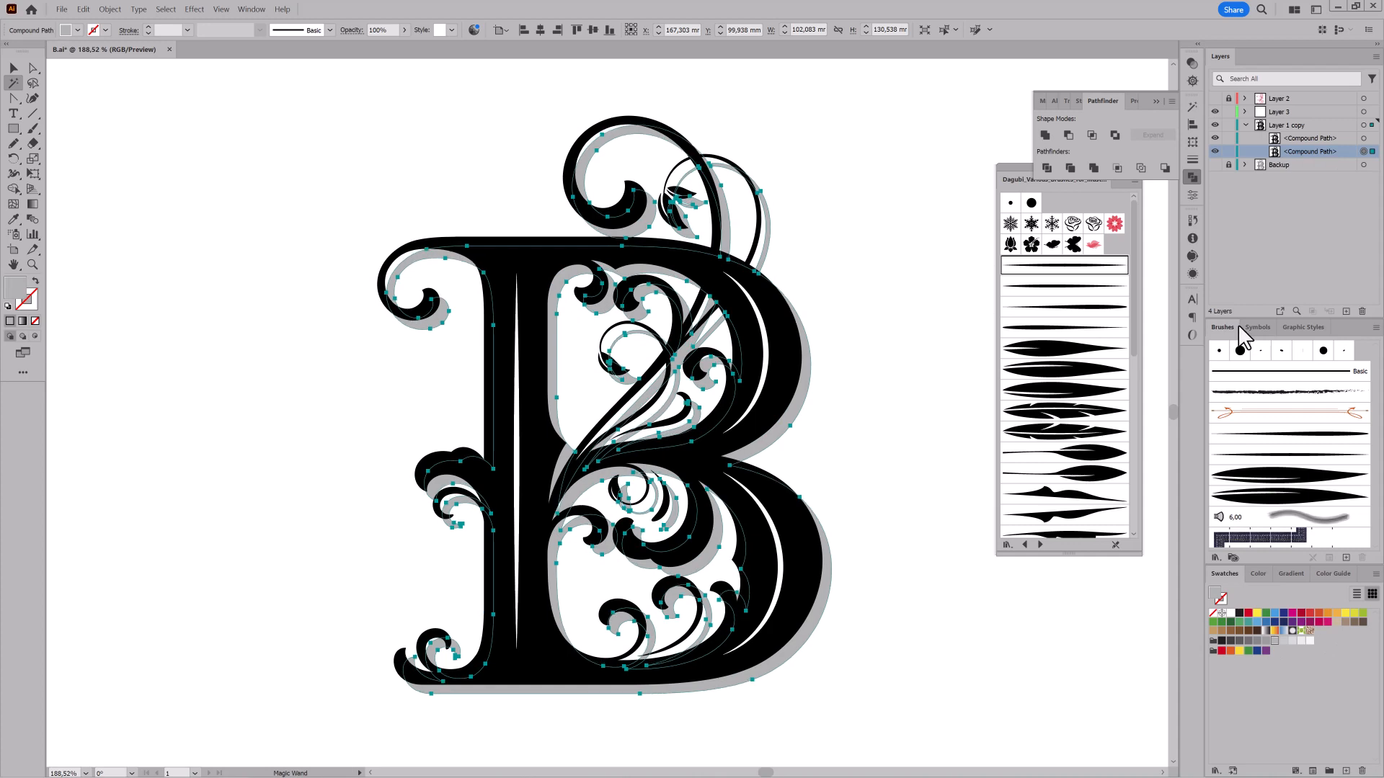
key("Down")
- Duplicate the gray shadow, fill the upper copy white and shift it toward the letter, leaving a white gap around the black shape
left_click_drag(1342, 311, 1360, 311)
left_click(1230, 613)
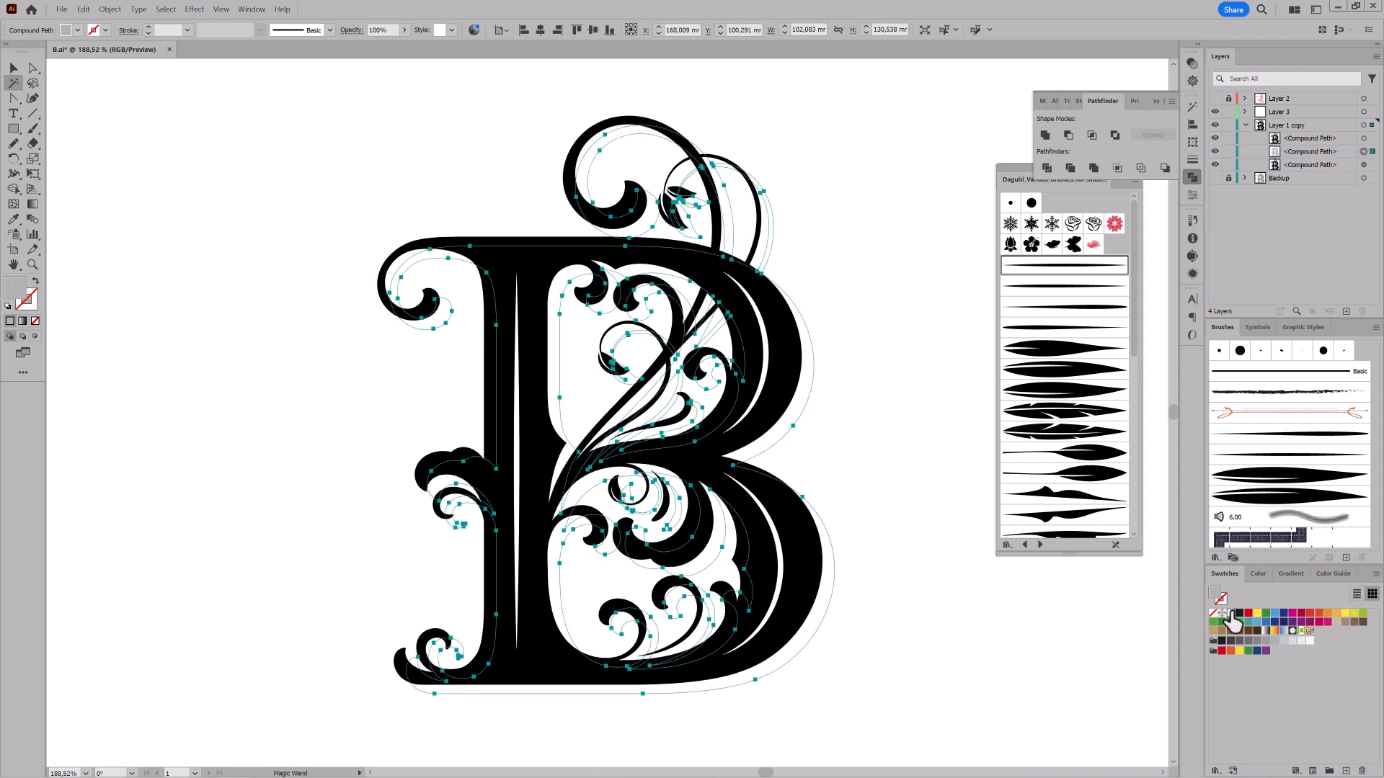
left_click(220, 9)
left_click(248, 317)
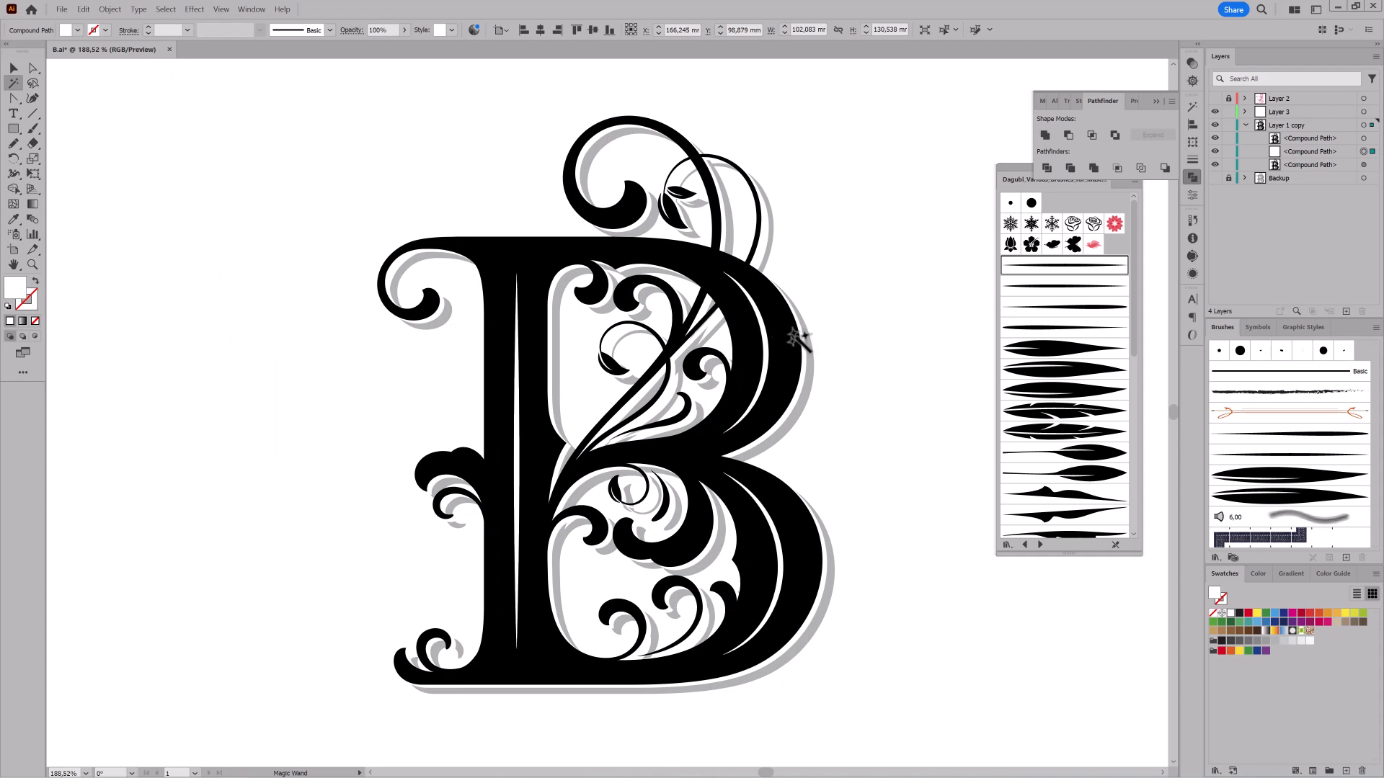
left_click(936, 128)
- Recolor the bottom shadow copy with a lighter gray swatch
left_click(1363, 165)
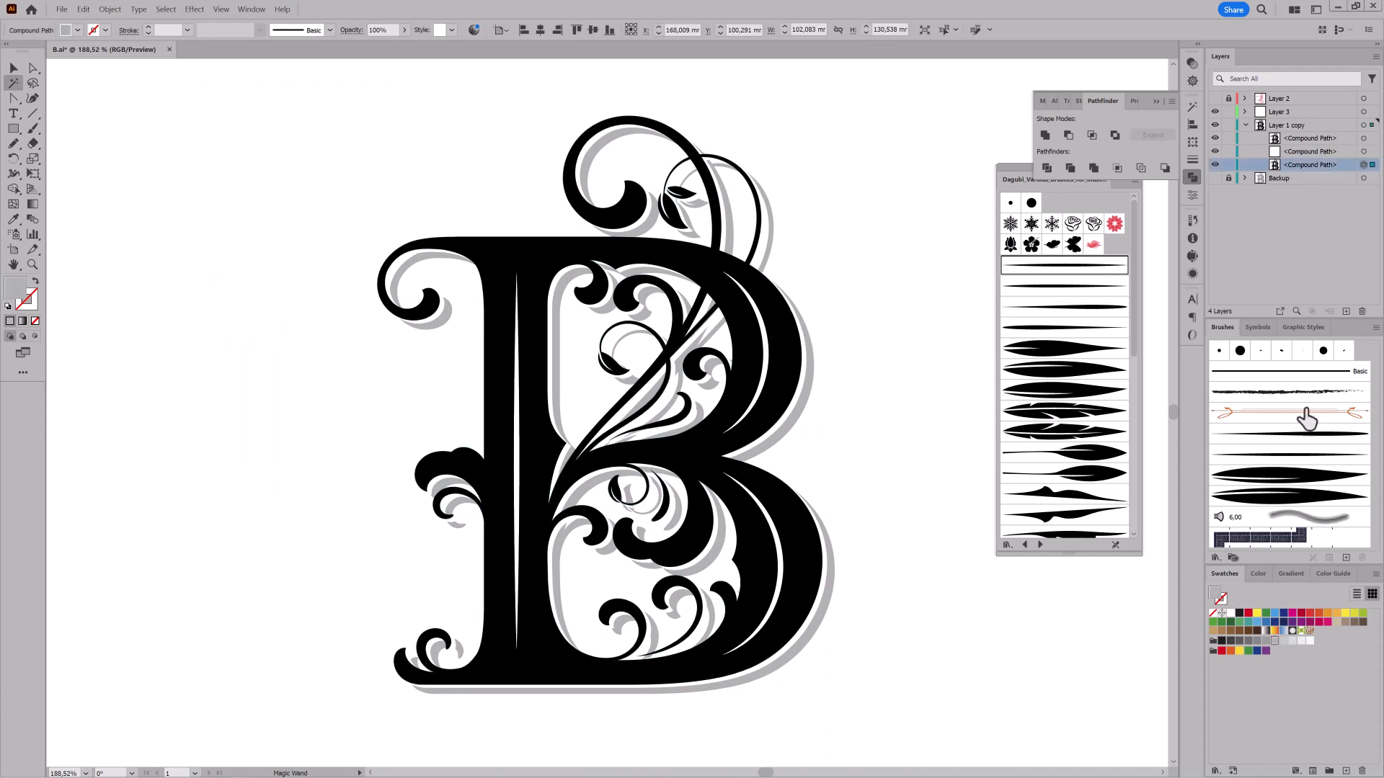
left_click(1293, 641)
left_click(1283, 642)
left_click(1063, 710)
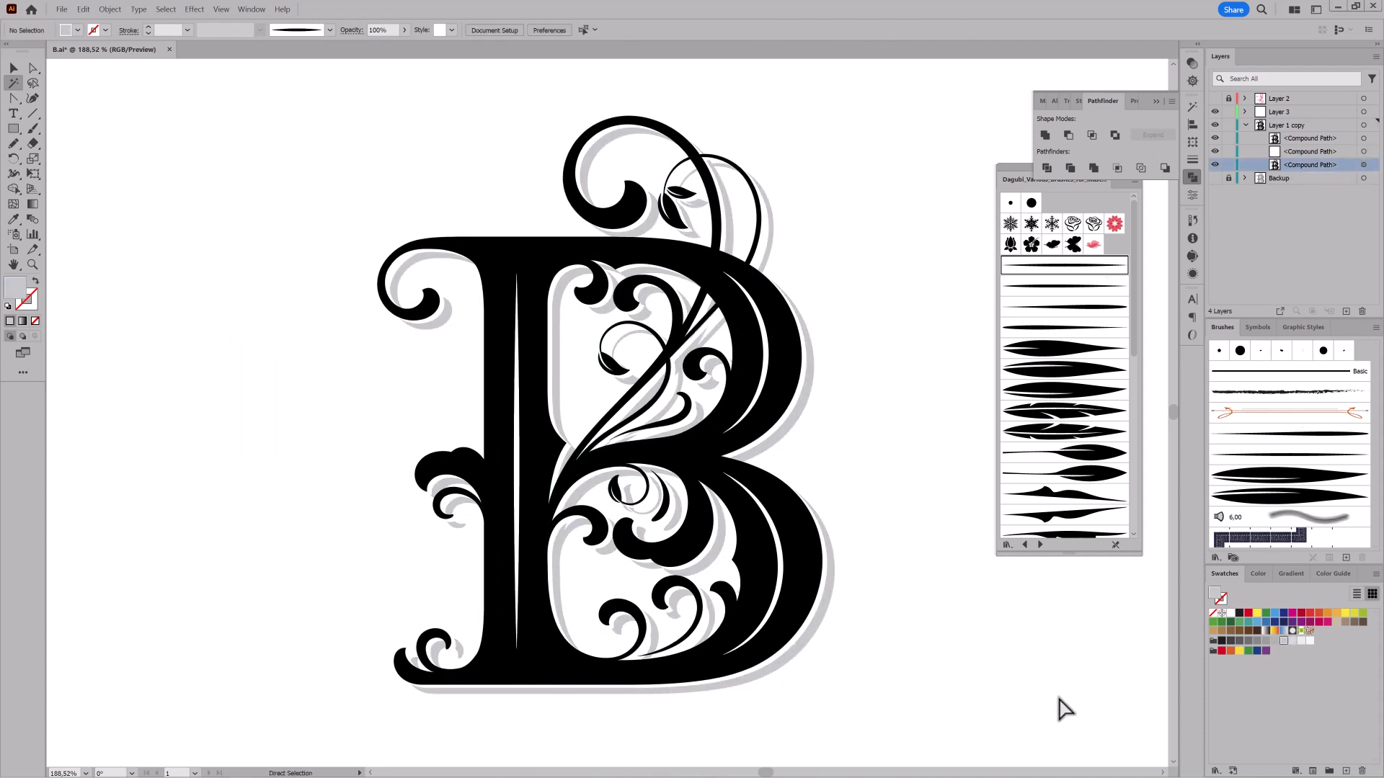